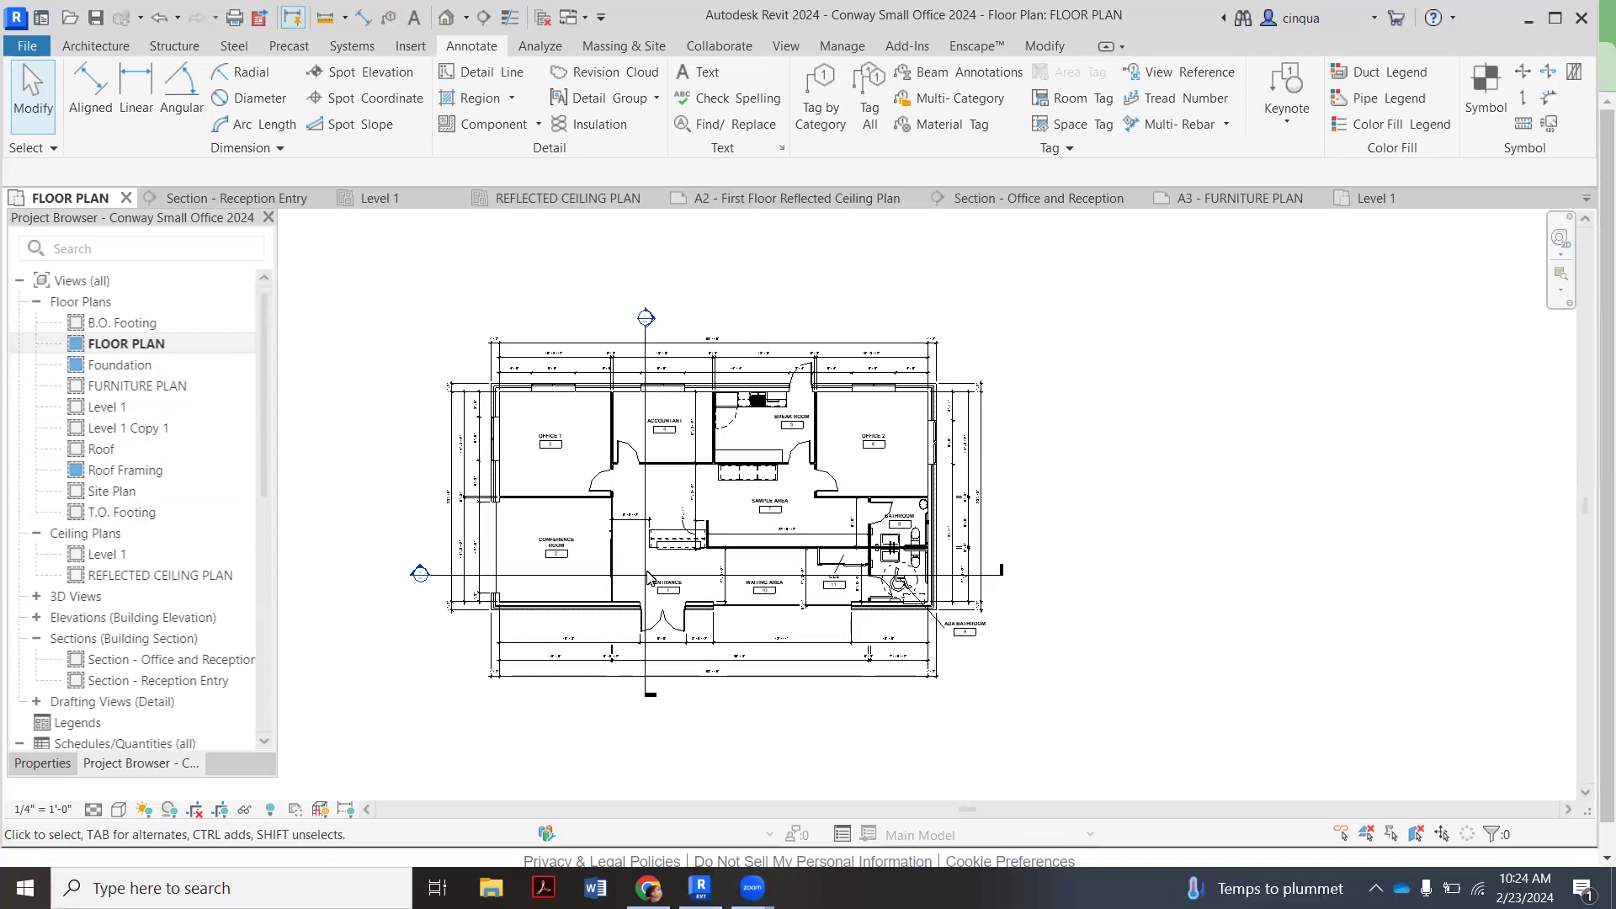
Shorten the horizontal section line to end near the entrance and split it into two segments
{"action": "scroll", "coordinate": [870, 594], "scroll_direction": "up", "scroll_amount": 5}
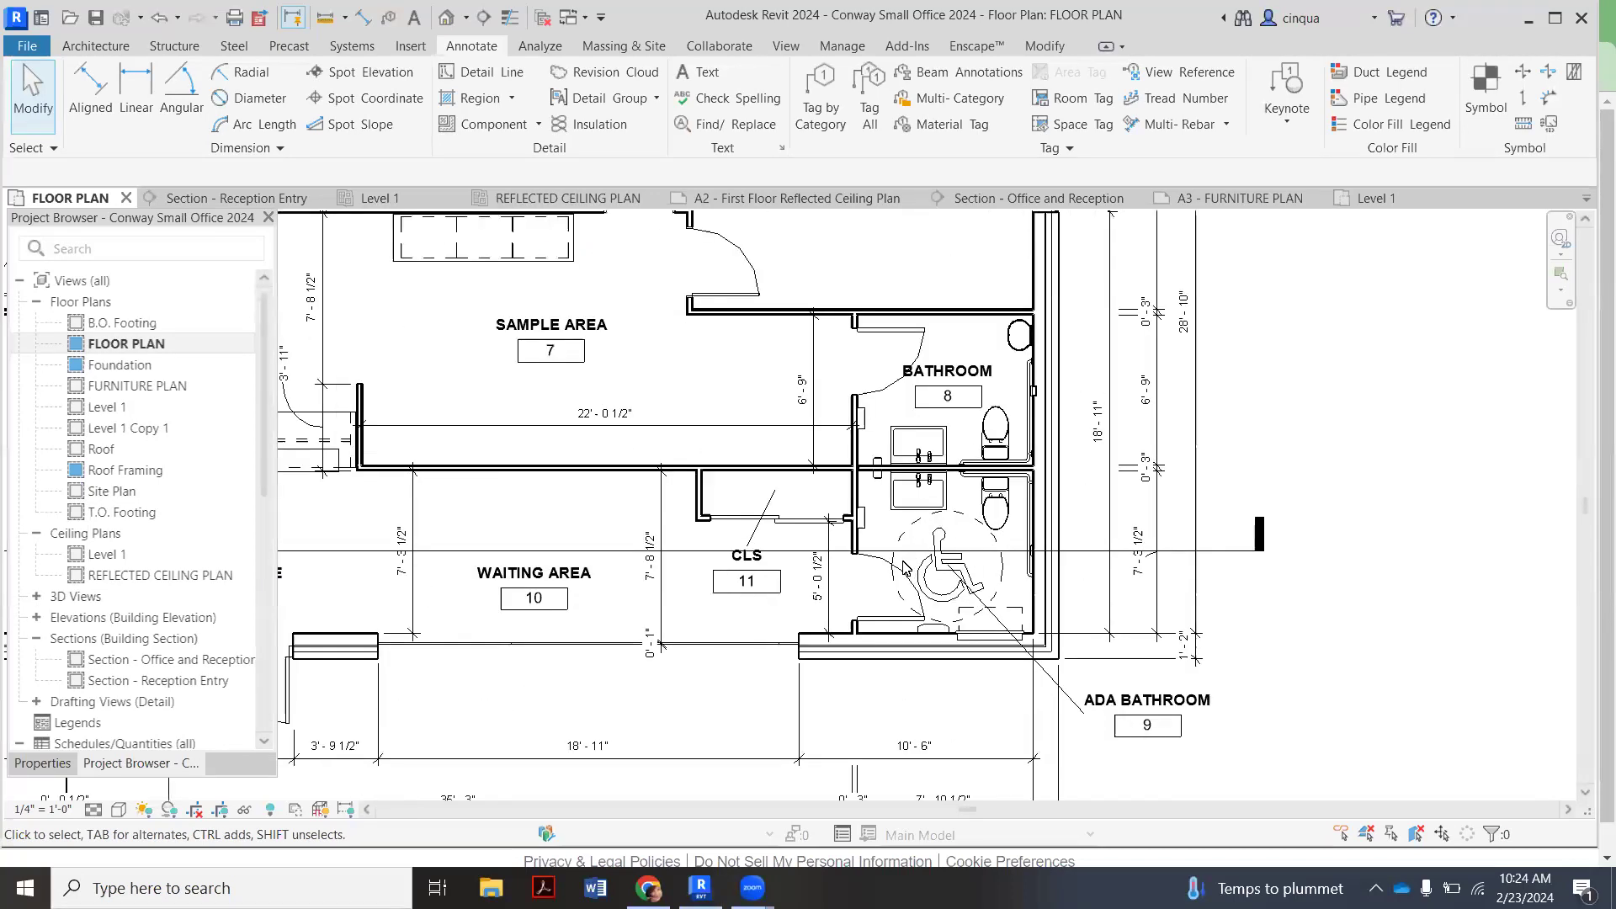
{"action": "scroll", "coordinate": [899, 566], "scroll_direction": "down", "scroll_amount": 3}
{"action": "scroll", "coordinate": [781, 558], "scroll_direction": "down", "scroll_amount": 1}
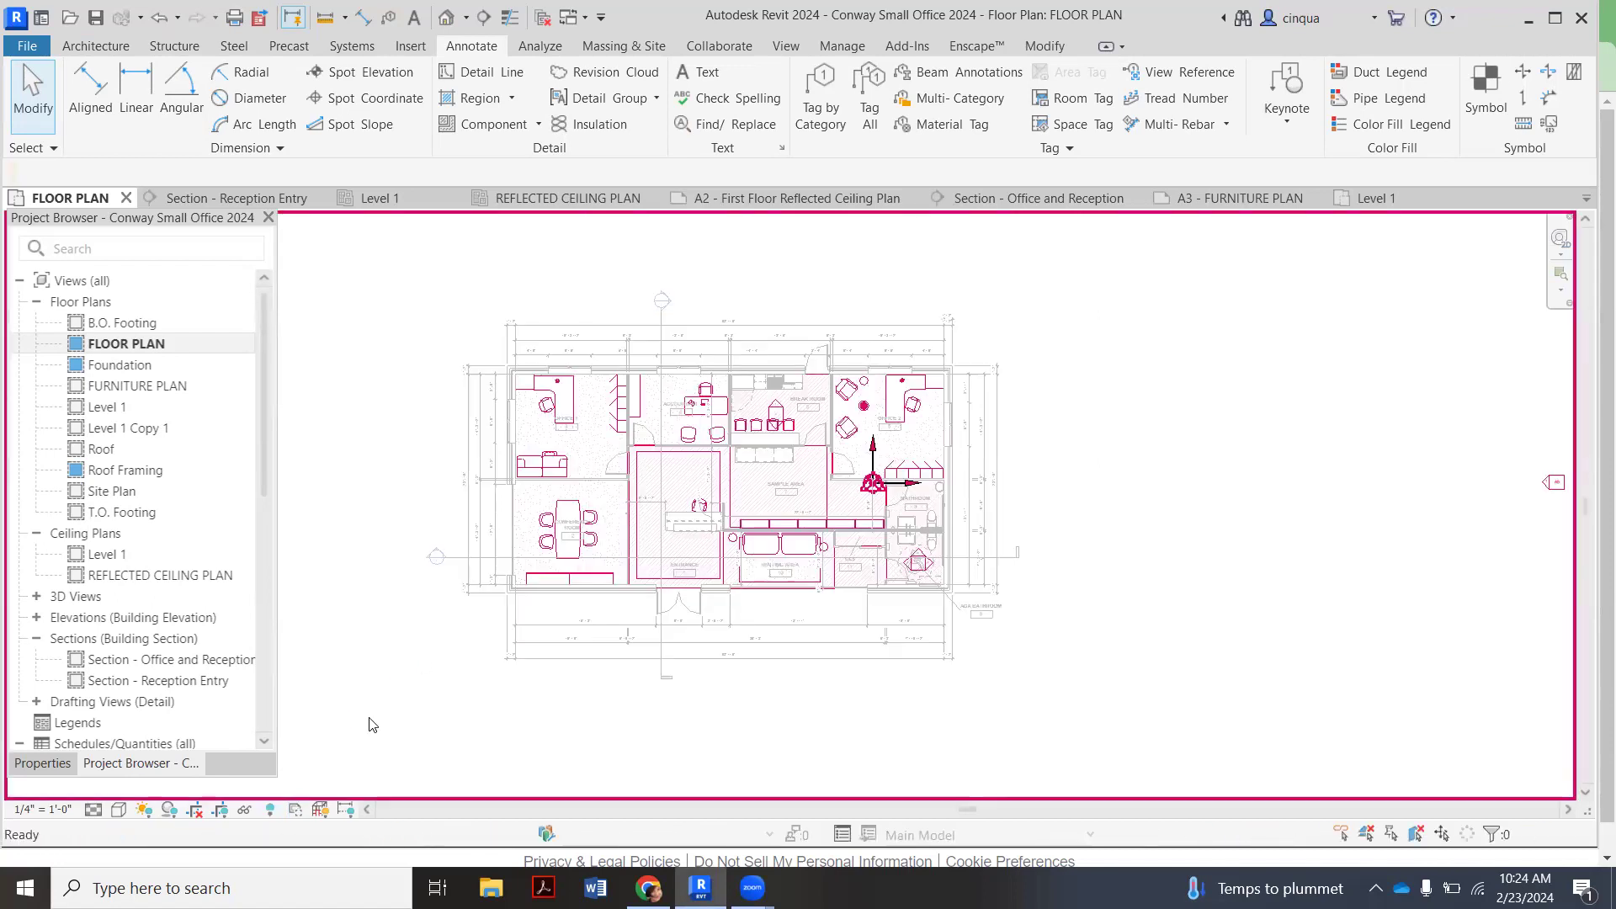
{"action": "scroll", "coordinate": [621, 508], "scroll_direction": "up", "scroll_amount": 2}
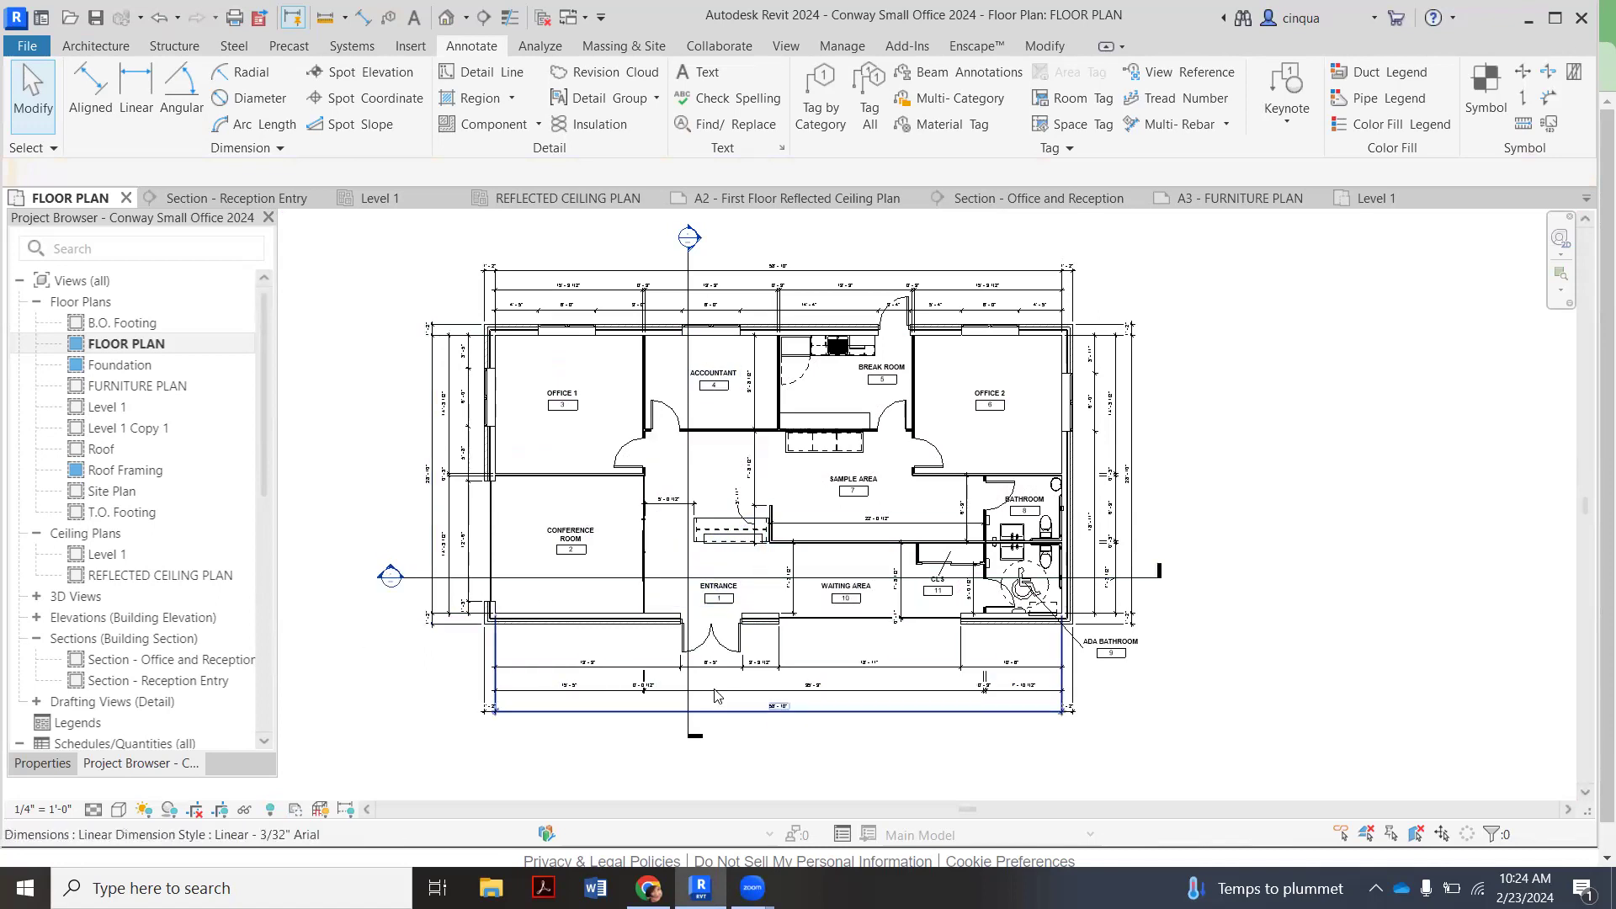
{"action": "left_click", "coordinate": [1160, 584]}
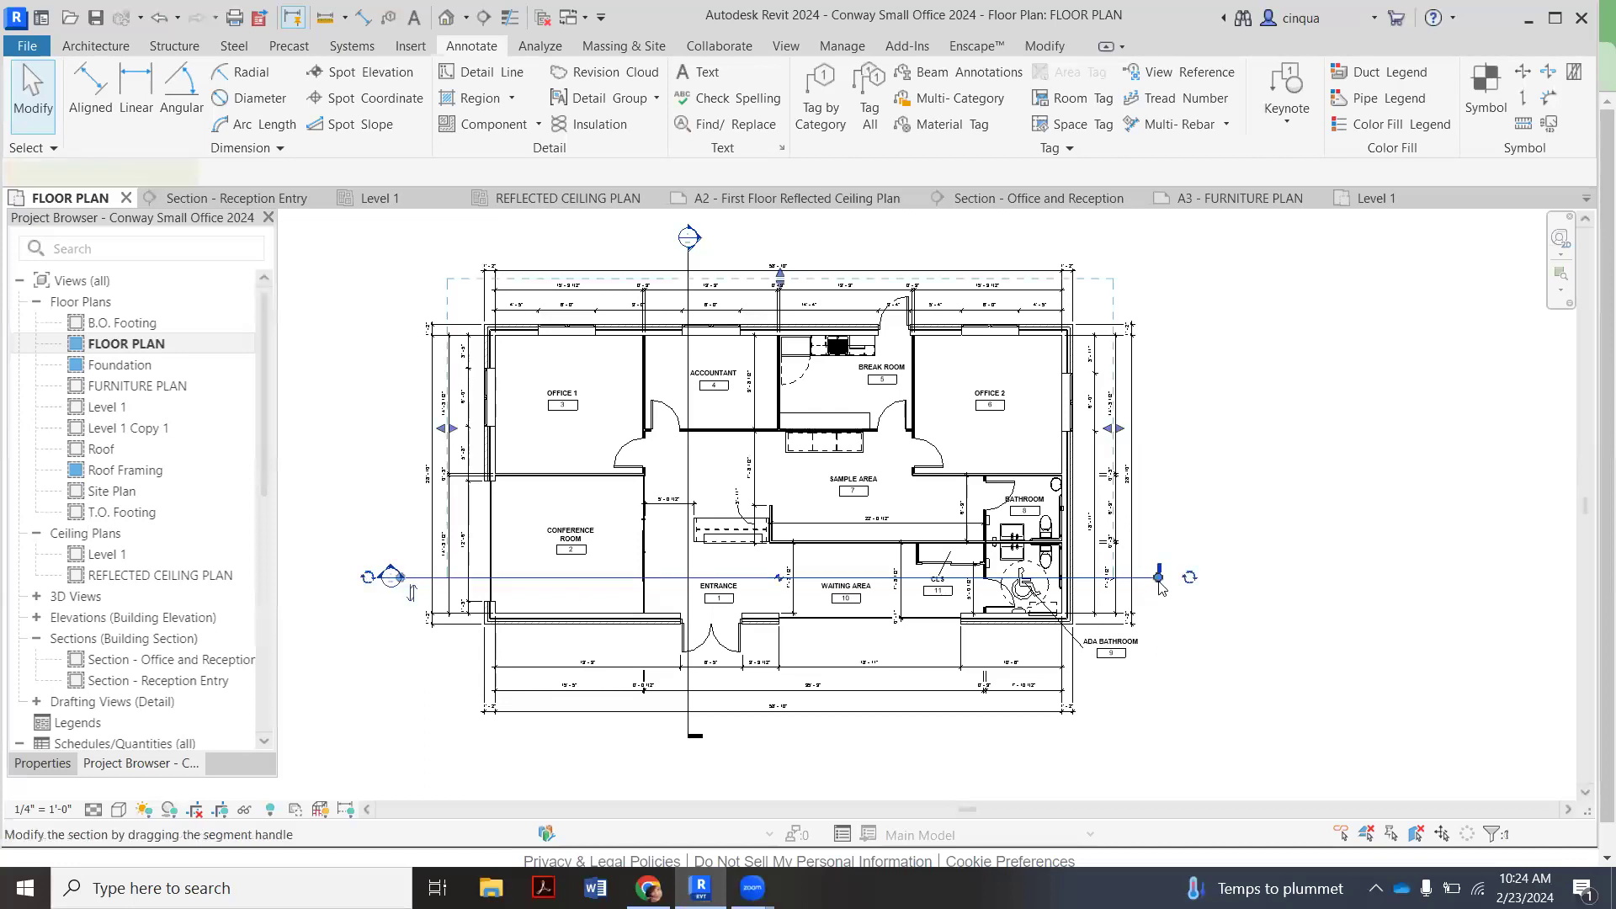
{"action": "left_click_drag", "start_coordinate": [909, 598], "coordinate": [668, 579]}
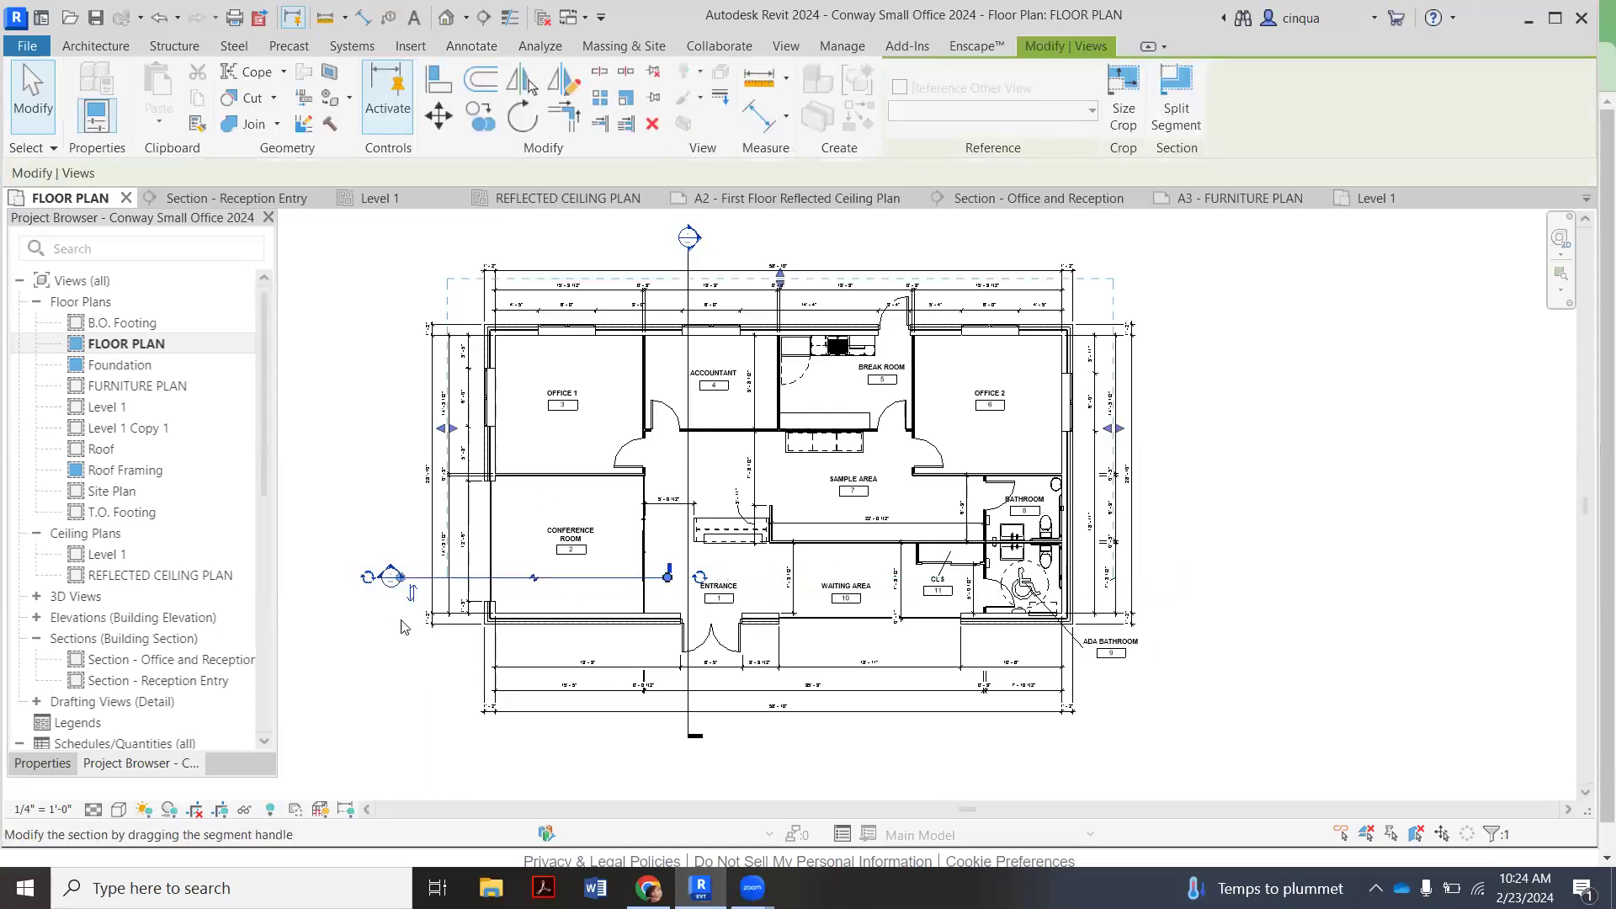
{"action": "left_click", "coordinate": [684, 577]}
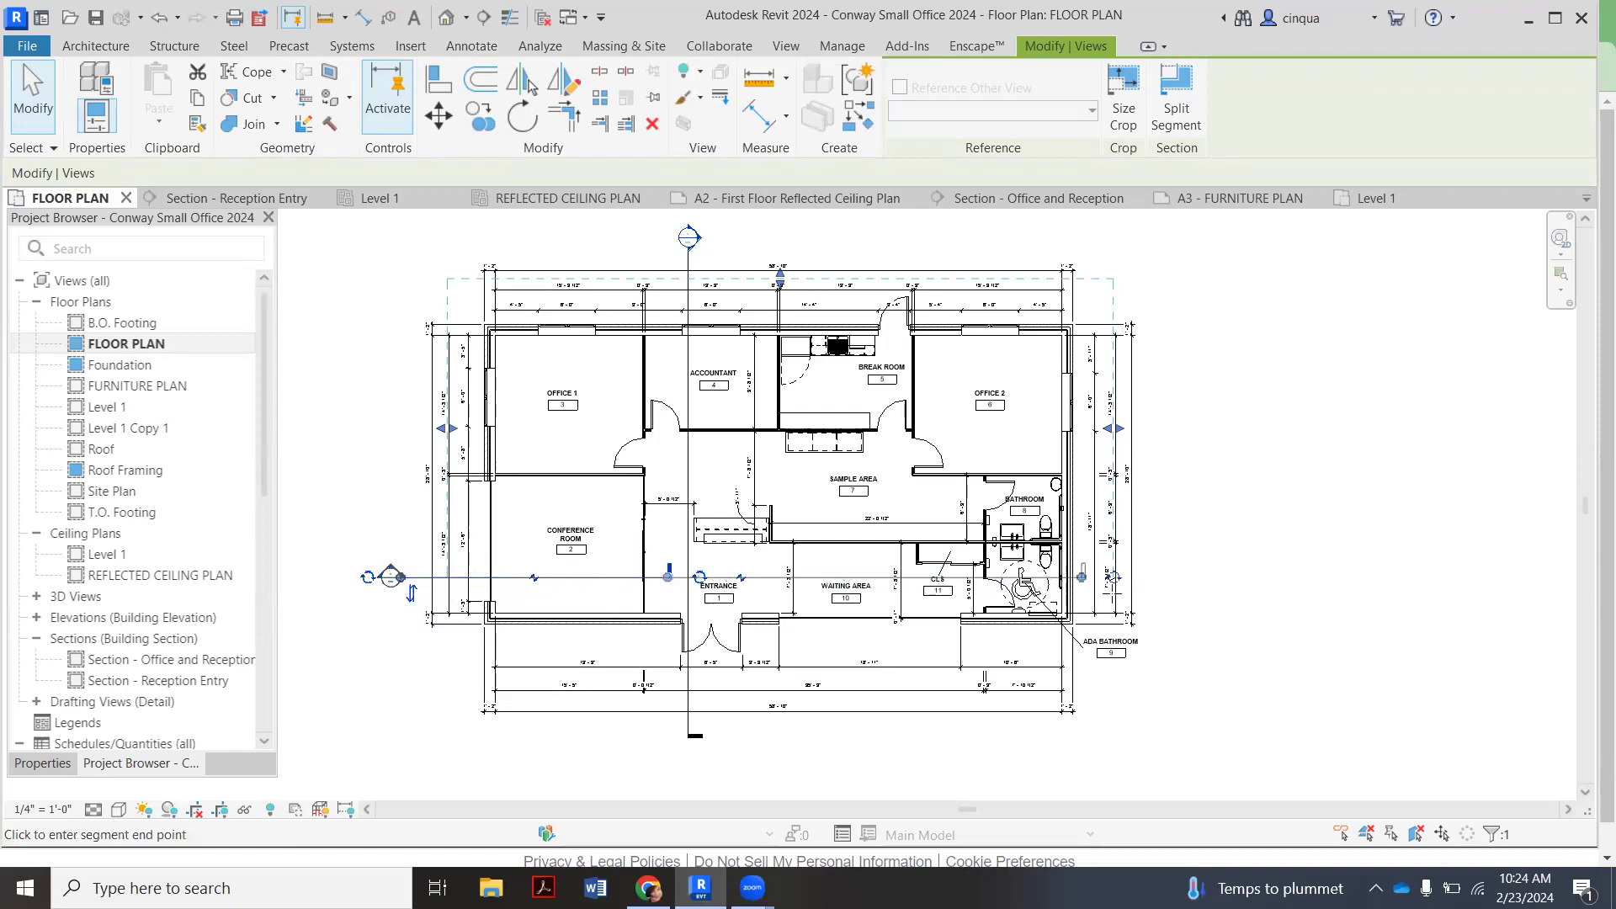
{"action": "key", "text": "Escape"}
{"action": "key", "text": "Escape"}
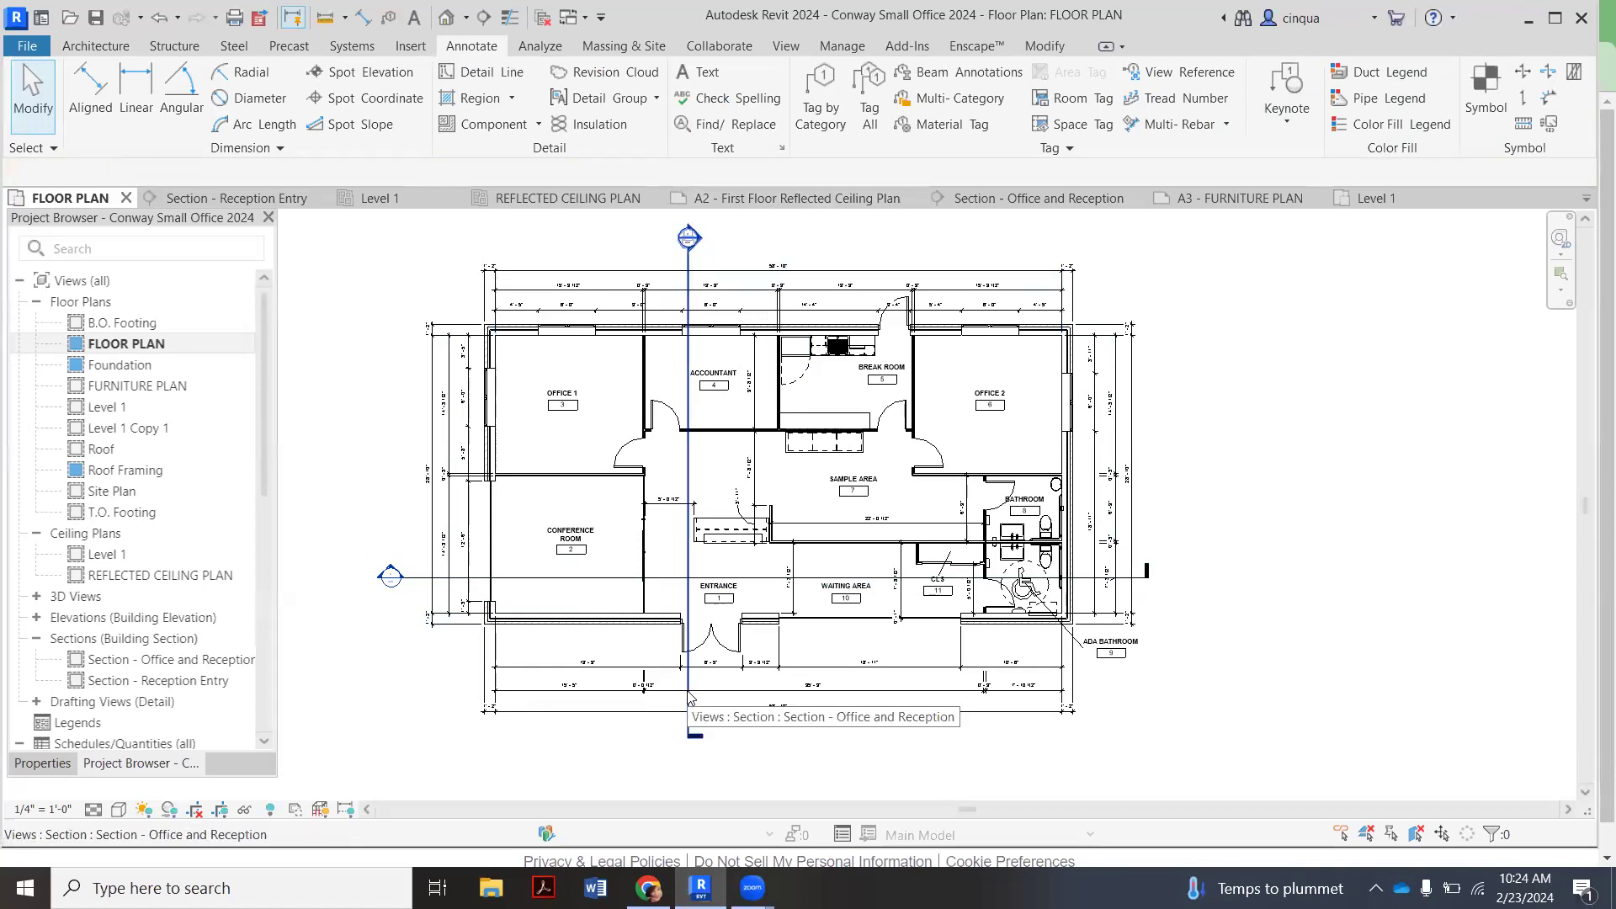
{"action": "scroll", "coordinate": [654, 650], "scroll_direction": "down", "scroll_amount": 1}
{"action": "scroll", "coordinate": [637, 634], "scroll_direction": "up", "scroll_amount": 1}
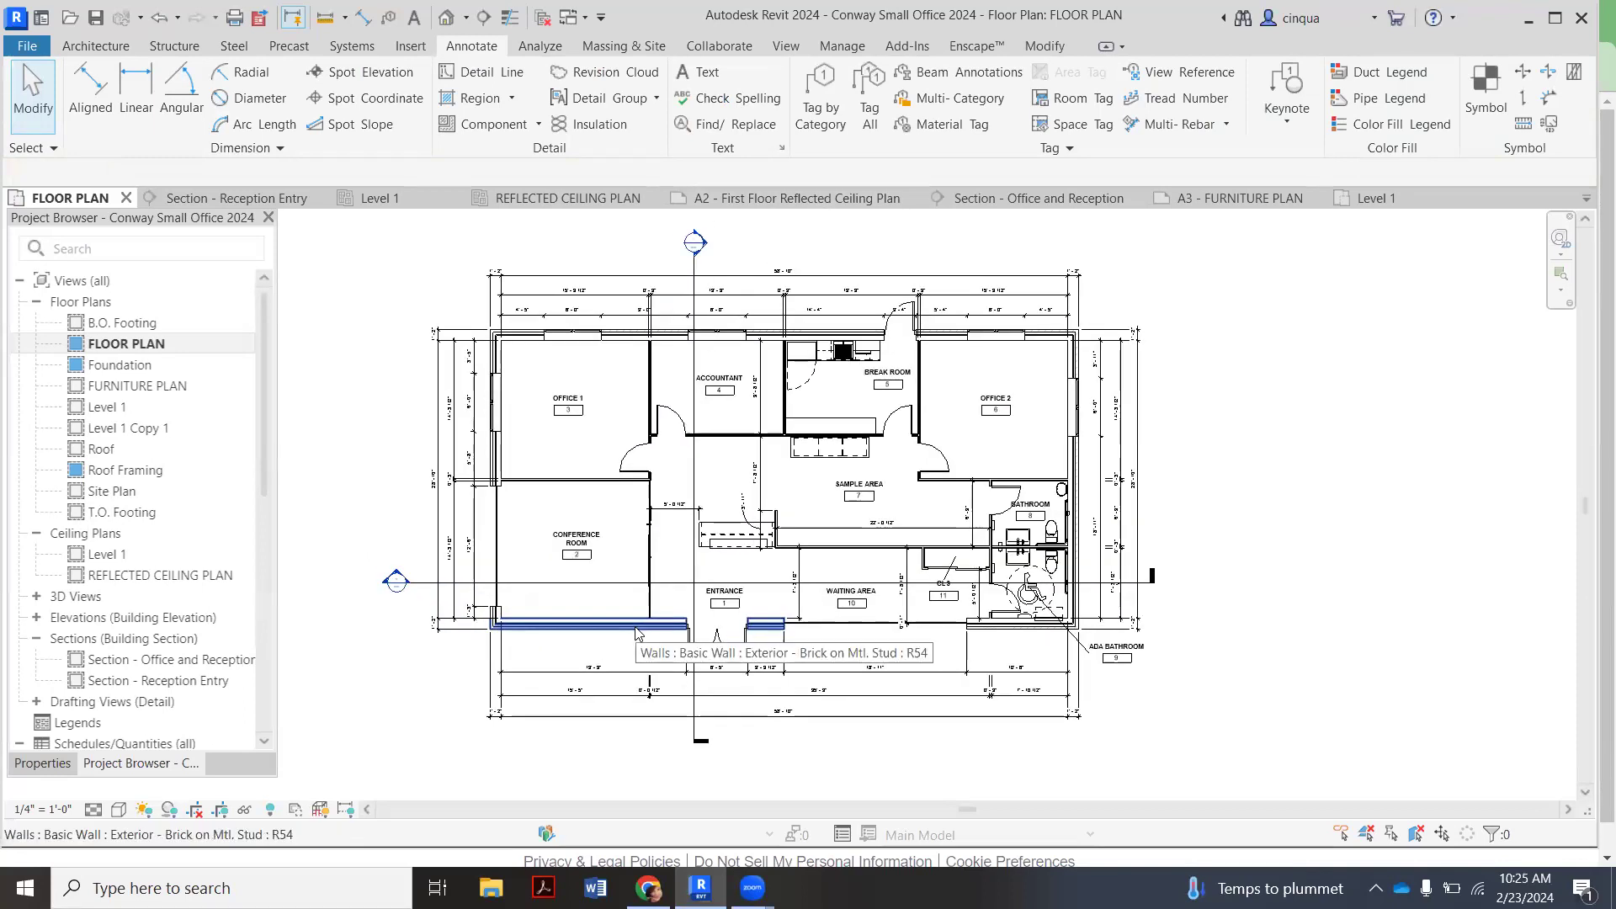
{"action": "scroll", "coordinate": [629, 397], "scroll_direction": "up", "scroll_amount": 1}
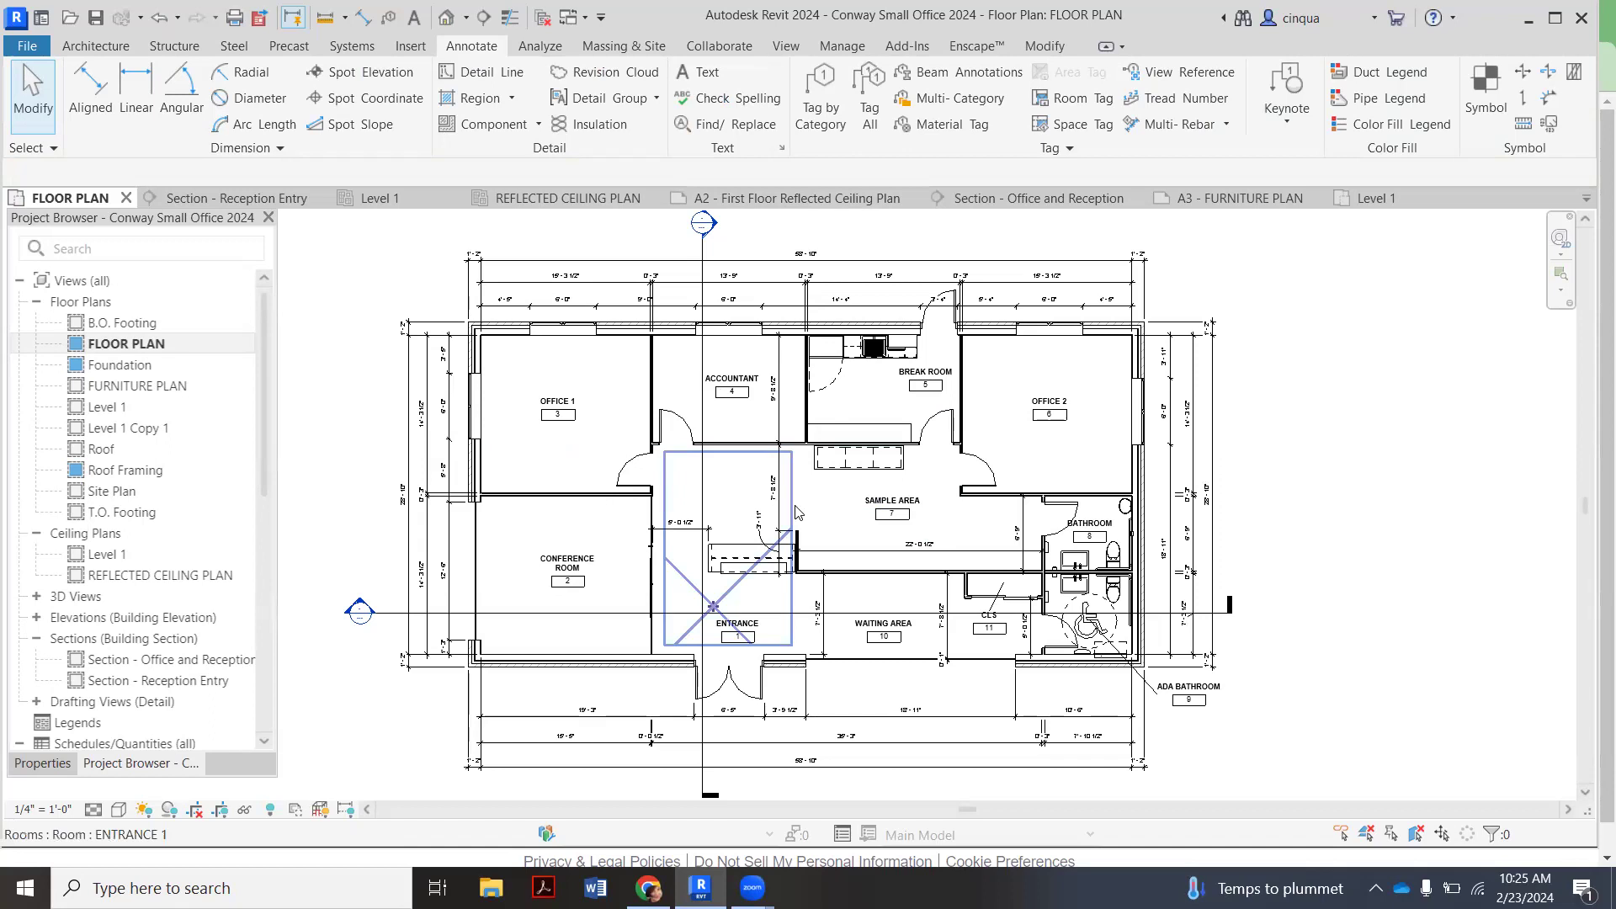
{"action": "scroll", "coordinate": [795, 503], "scroll_direction": "up", "scroll_amount": 2}
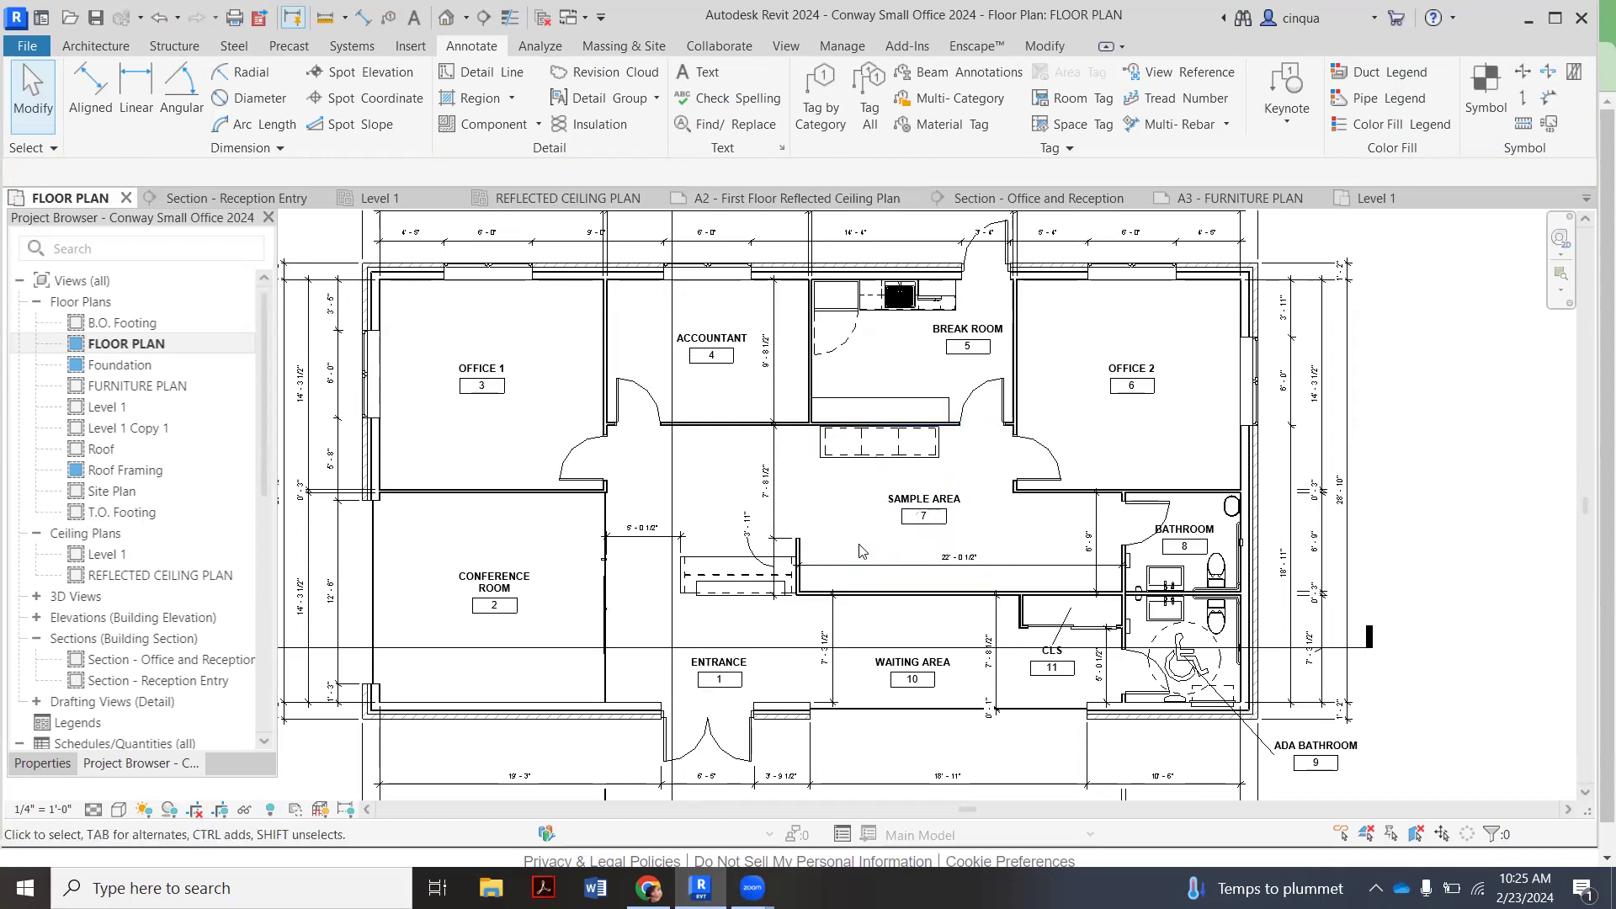
{"action": "scroll", "coordinate": [778, 490], "scroll_direction": "down", "scroll_amount": 1}
{"action": "scroll", "coordinate": [778, 491], "scroll_direction": "down", "scroll_amount": 1}
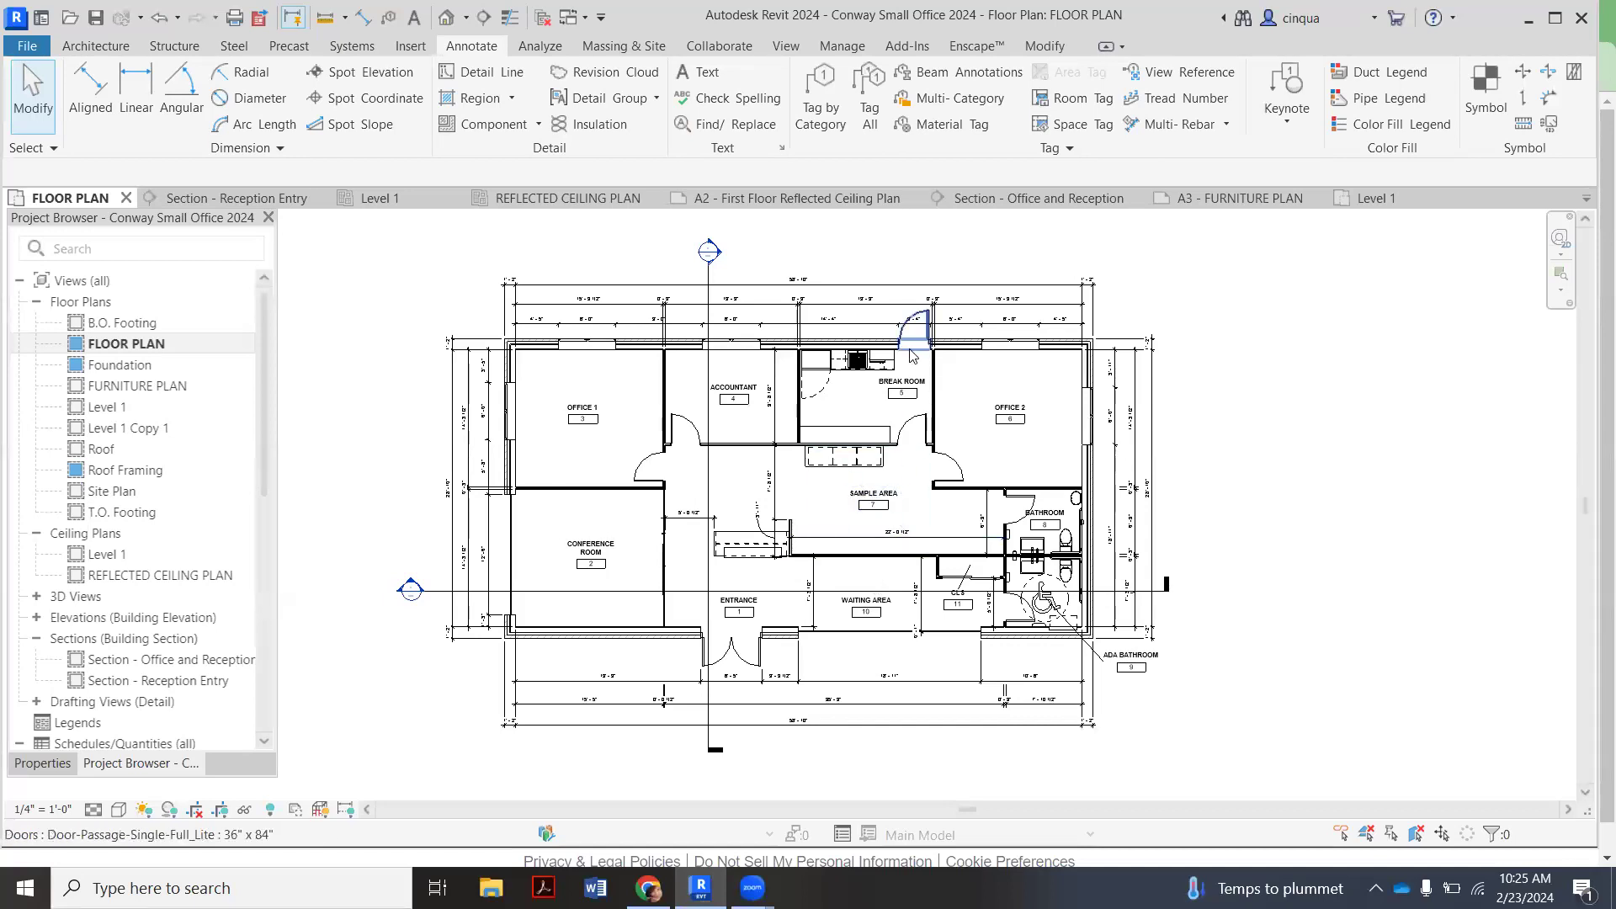
{"action": "scroll", "coordinate": [912, 354], "scroll_direction": "up", "scroll_amount": 1}
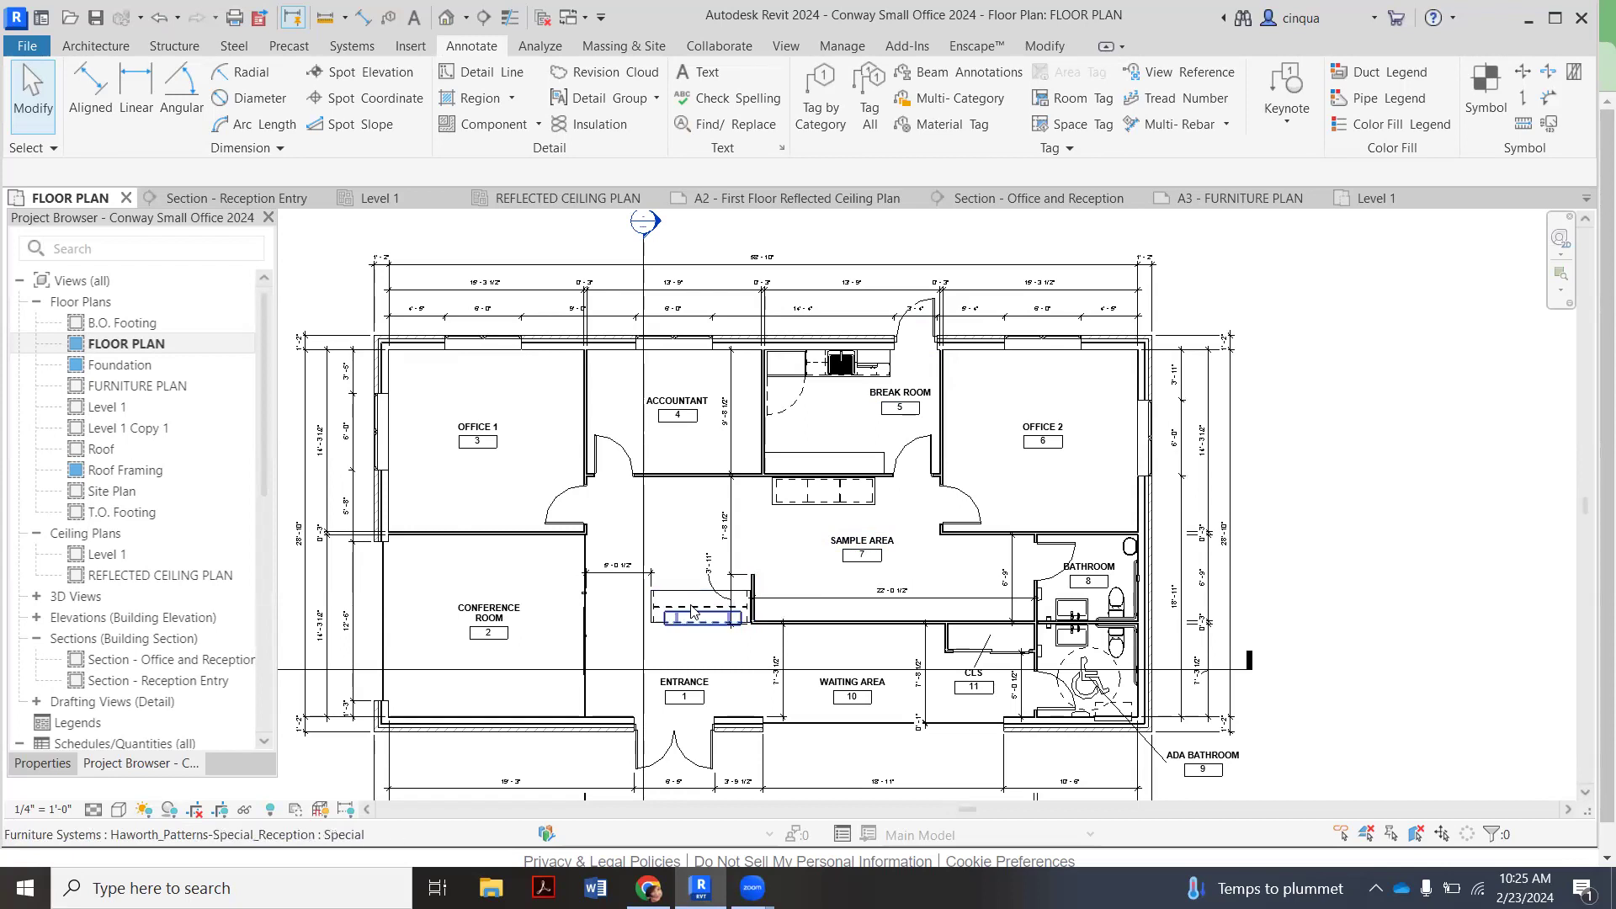
{"action": "scroll", "coordinate": [1094, 648], "scroll_direction": "up", "scroll_amount": 1}
{"action": "scroll", "coordinate": [1058, 587], "scroll_direction": "down", "scroll_amount": 1}
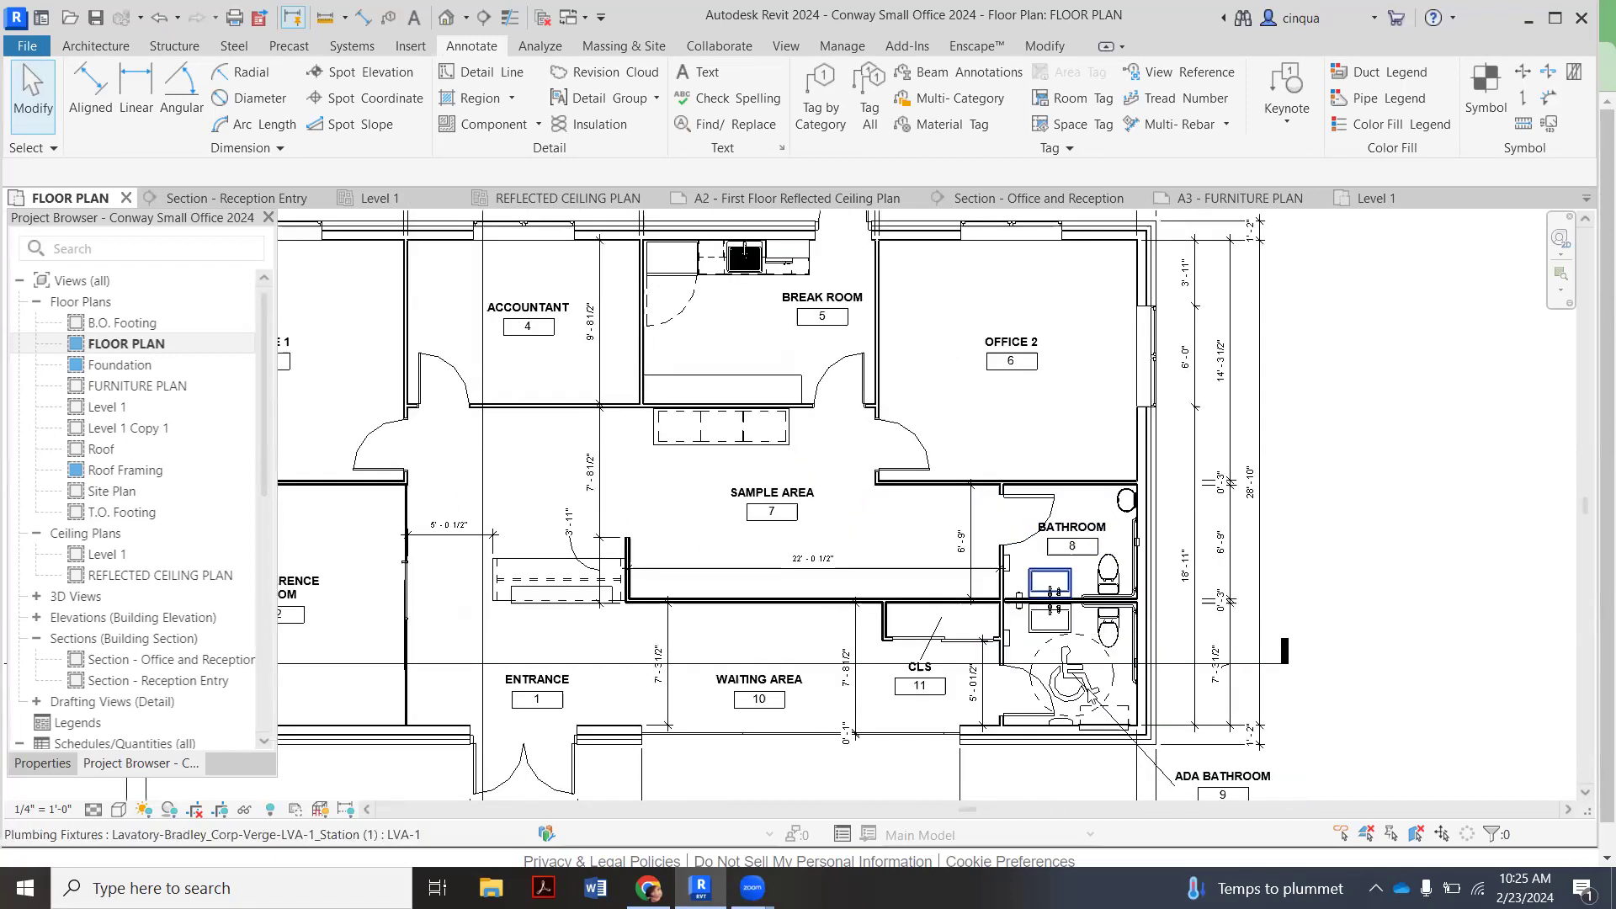
{"action": "scroll", "coordinate": [1090, 695], "scroll_direction": "up", "scroll_amount": 2}
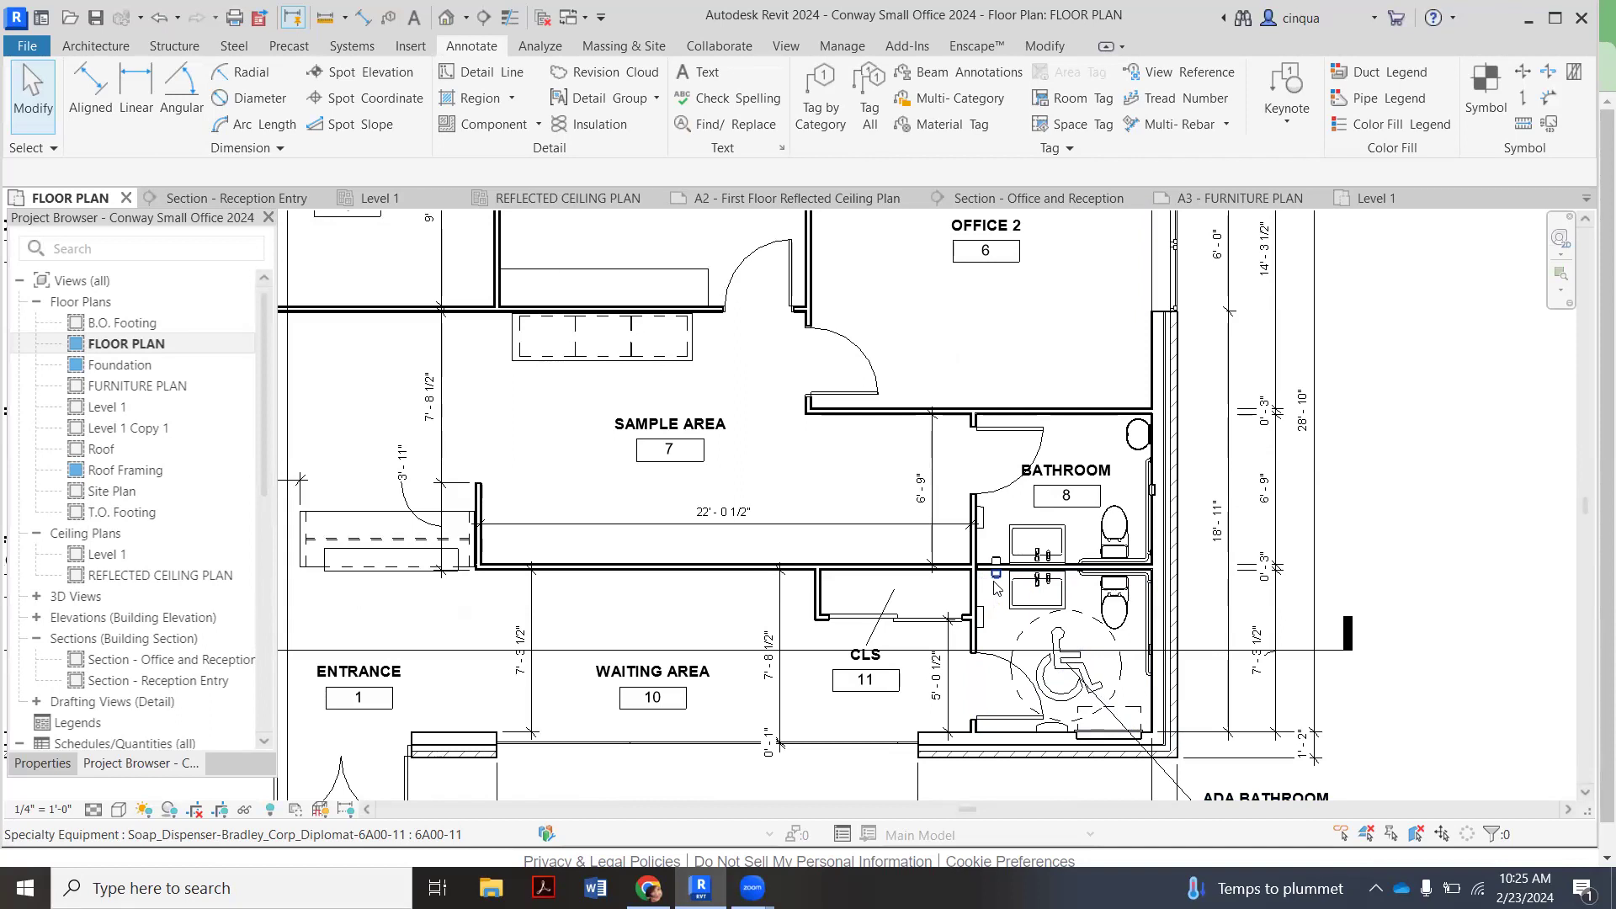
{"action": "scroll", "coordinate": [1015, 553], "scroll_direction": "down", "scroll_amount": 5}
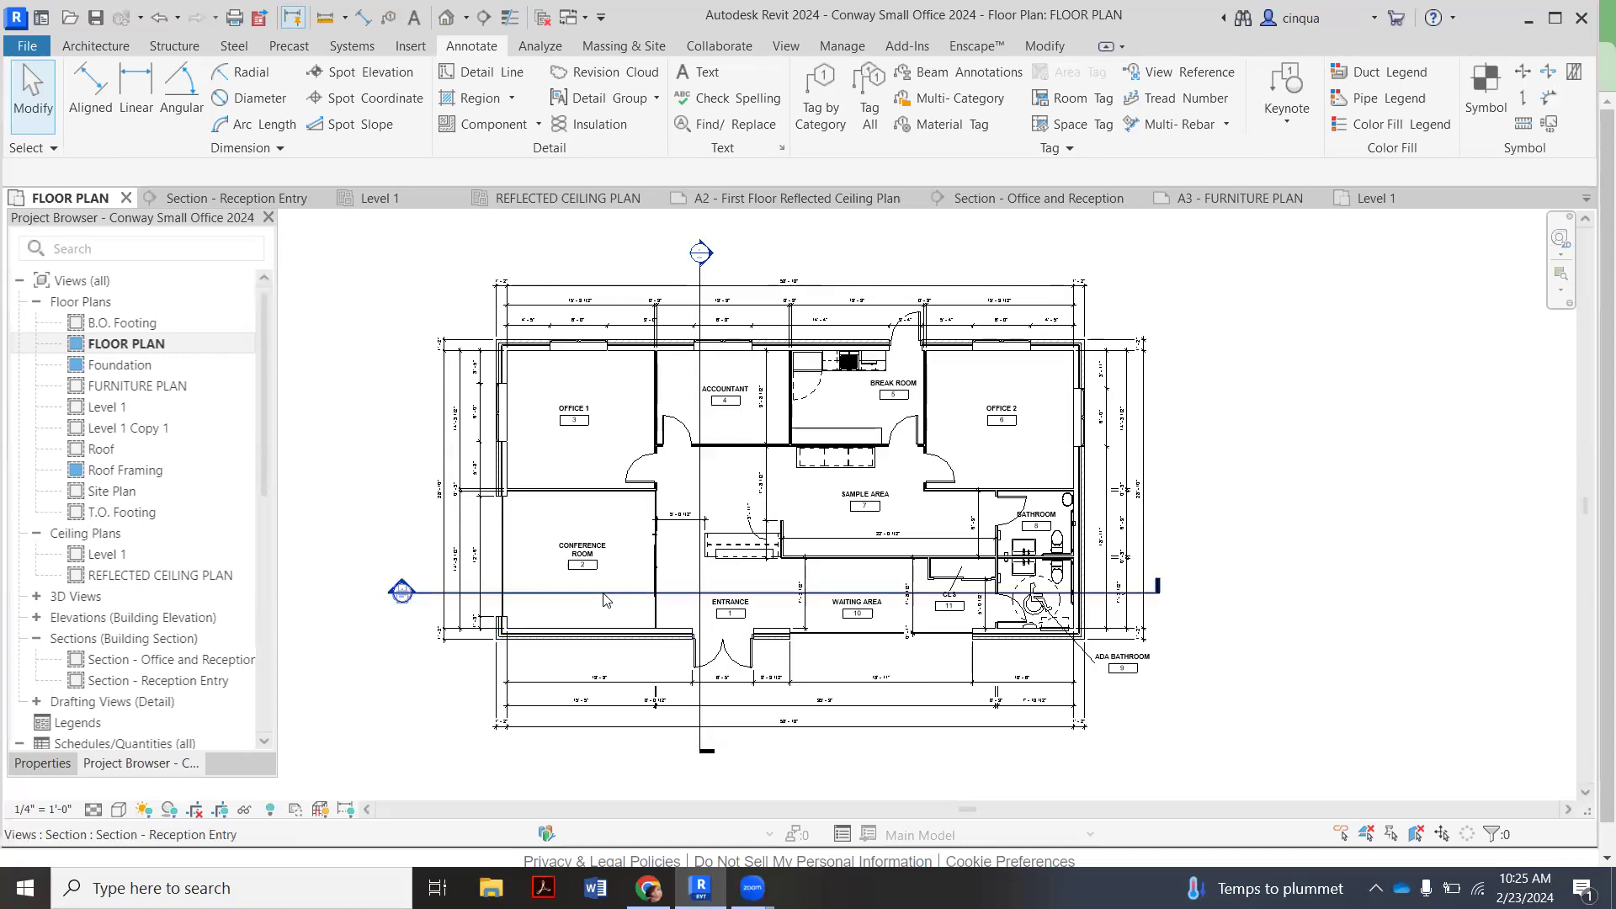
{"action": "scroll", "coordinate": [614, 589], "scroll_direction": "down", "scroll_amount": 3}
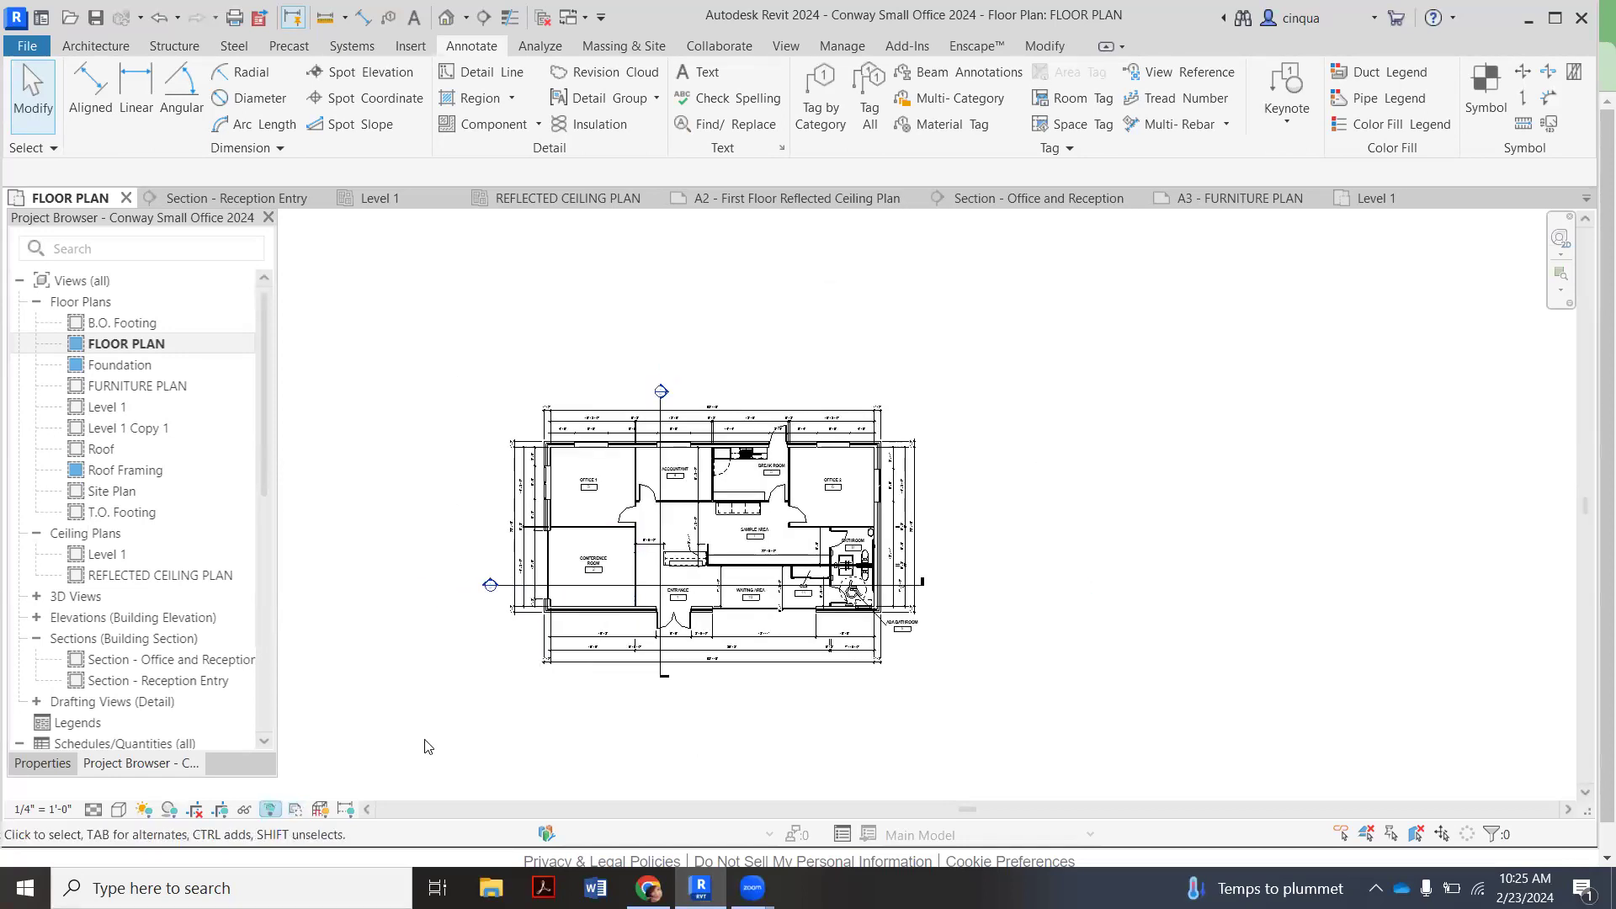
Show the floor plan's crop region and drag its right, top, left and bottom edges outward
{"action": "left_click", "coordinate": [220, 810]}
{"action": "scroll", "coordinate": [579, 570], "scroll_direction": "down", "scroll_amount": 2}
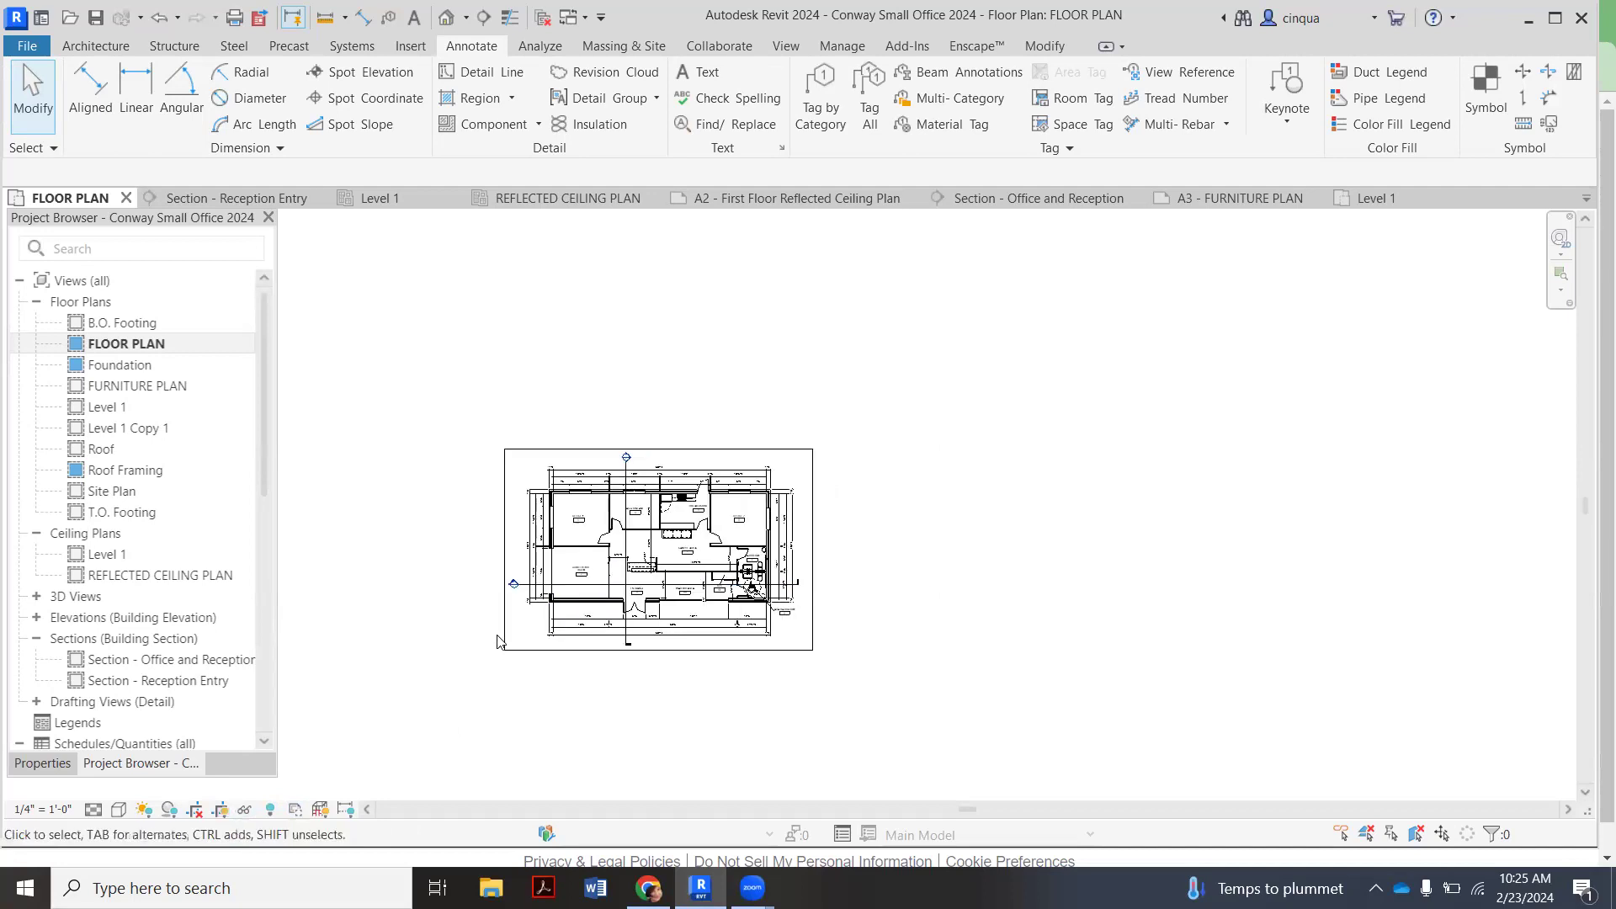
{"action": "left_click", "coordinate": [813, 549]}
{"action": "left_click_drag", "start_coordinate": [813, 549], "coordinate": [1330, 549]}
{"action": "left_click_drag", "start_coordinate": [918, 449], "coordinate": [918, 238]}
{"action": "left_click_drag", "start_coordinate": [504, 444], "coordinate": [307, 444]}
{"action": "left_click_drag", "start_coordinate": [820, 651], "coordinate": [829, 760]}
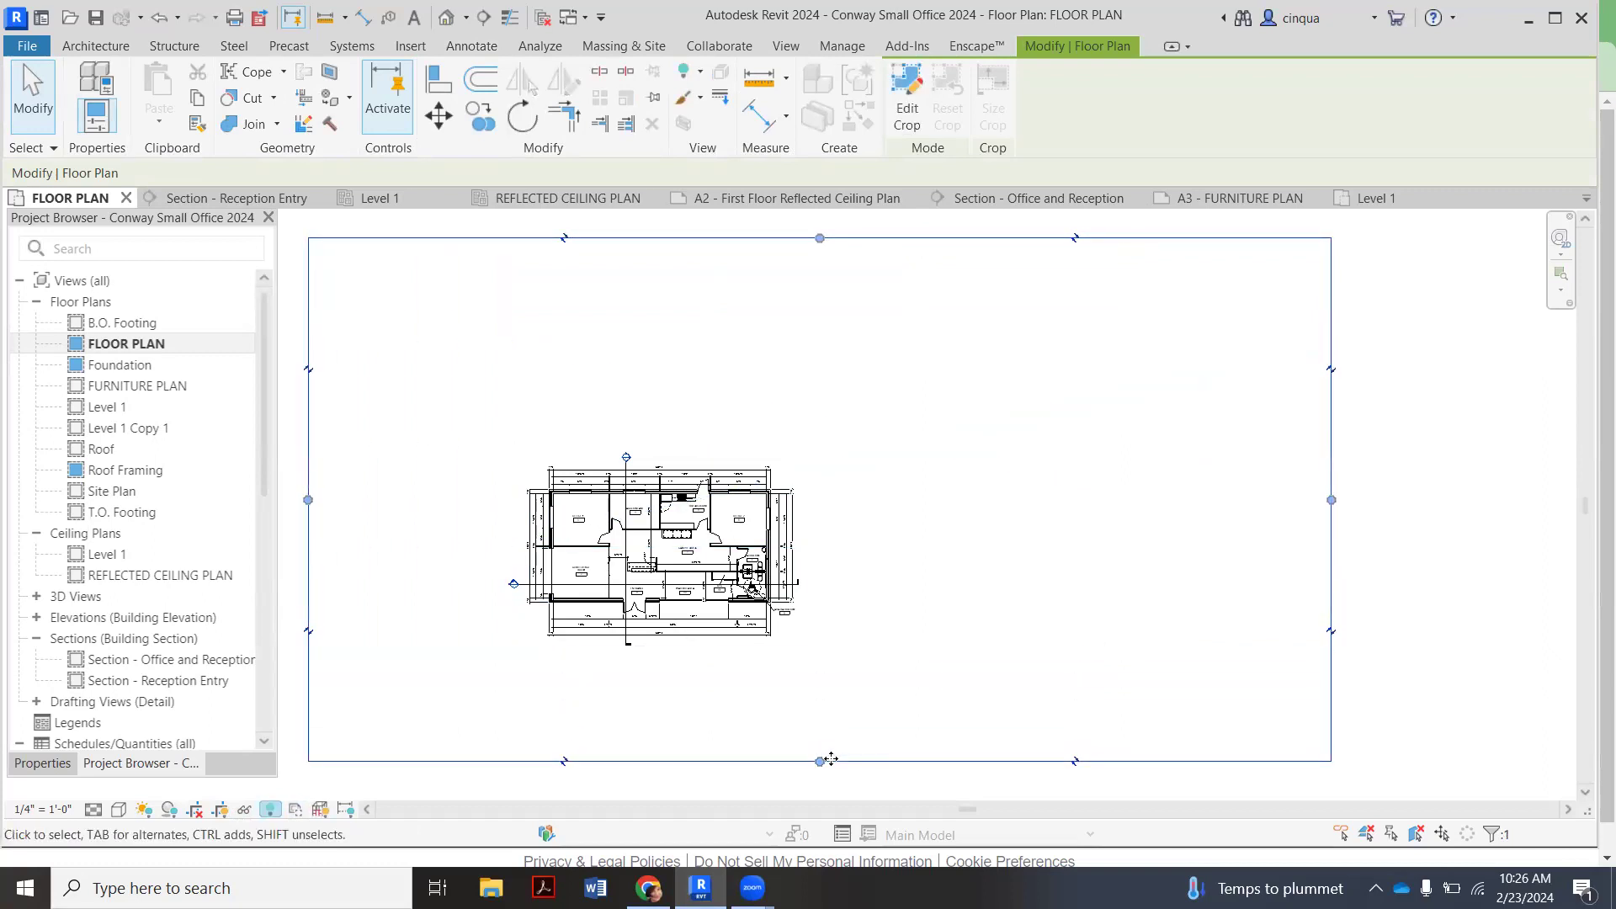
Reveal hidden elements with RH and move the stray tag down close to the plan
{"action": "key", "text": "r"}
{"action": "key", "text": "h"}
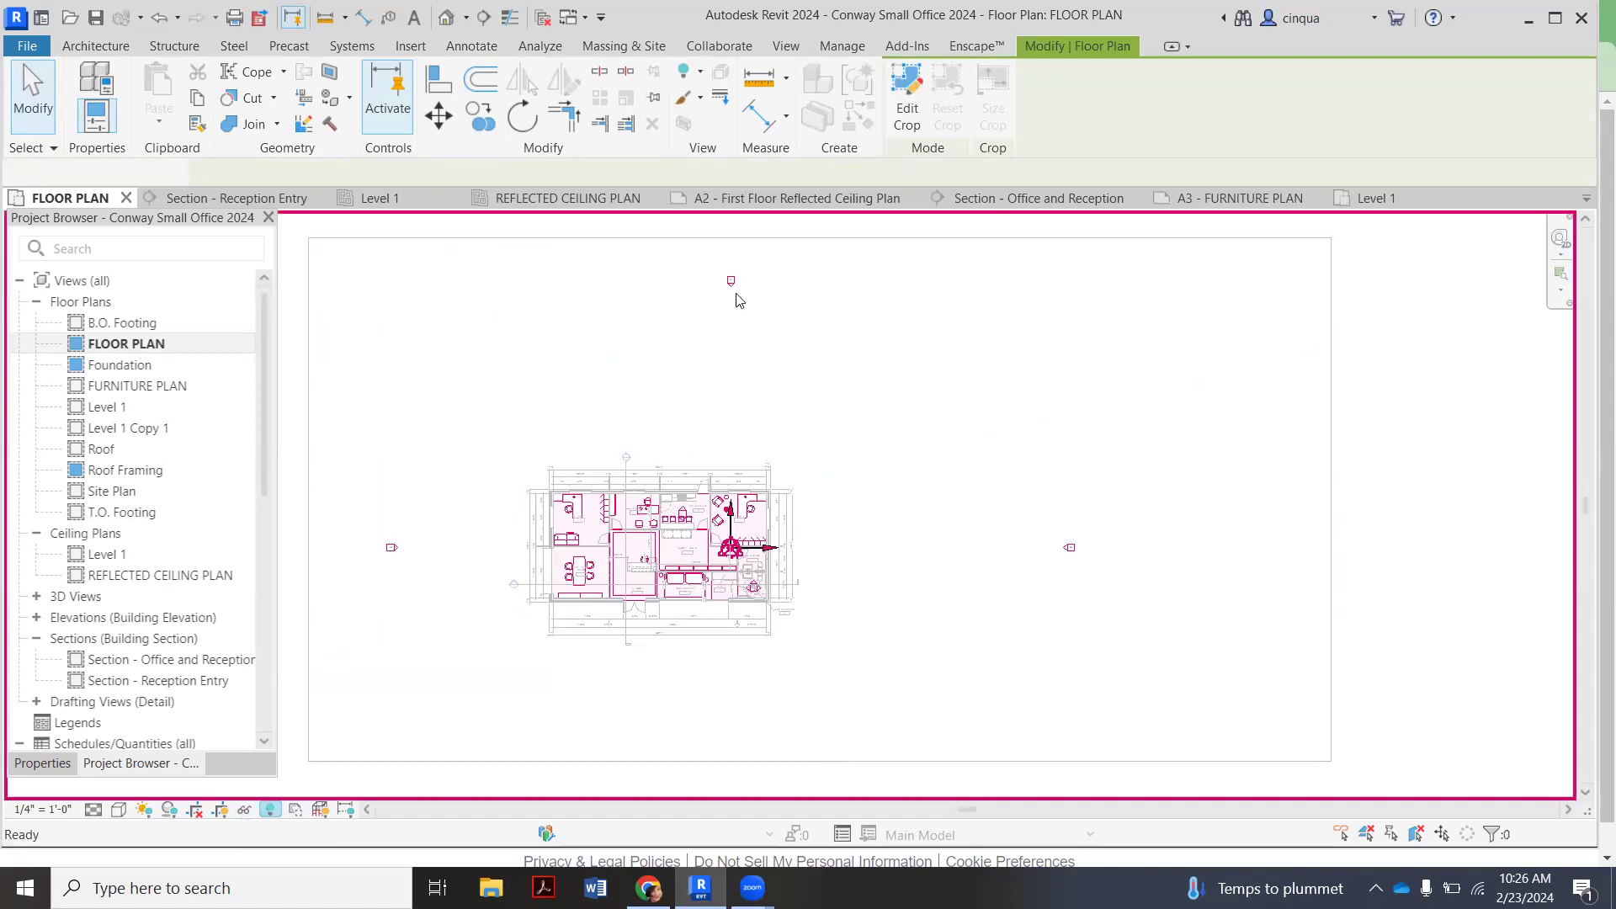
{"action": "left_click", "coordinate": [735, 302]}
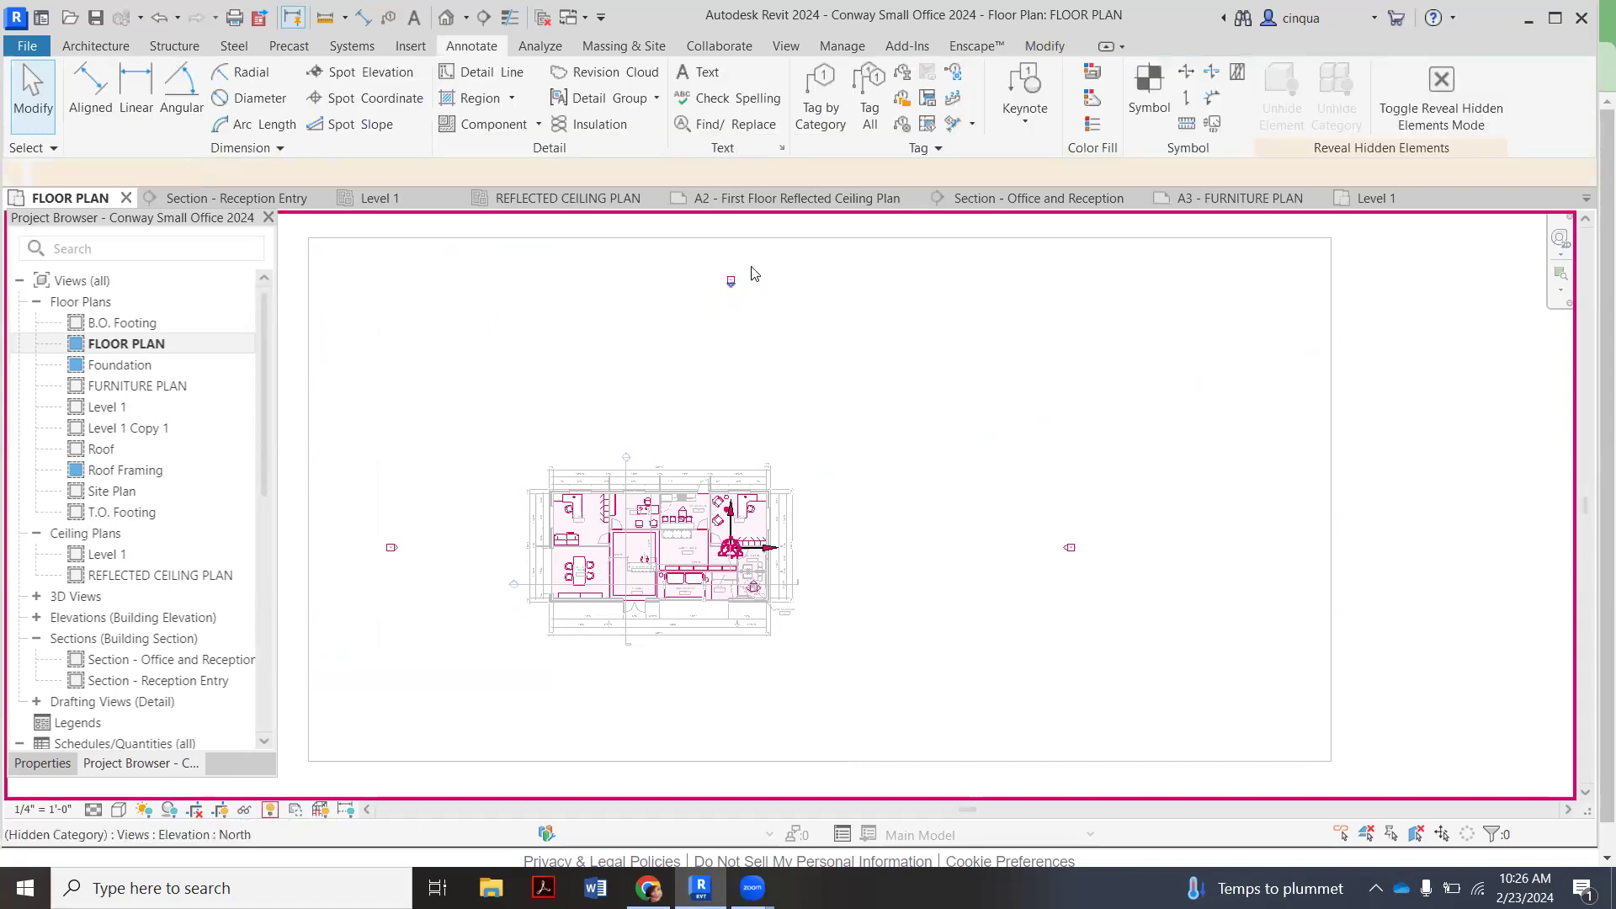
{"action": "scroll", "coordinate": [729, 282], "scroll_direction": "up", "scroll_amount": 2}
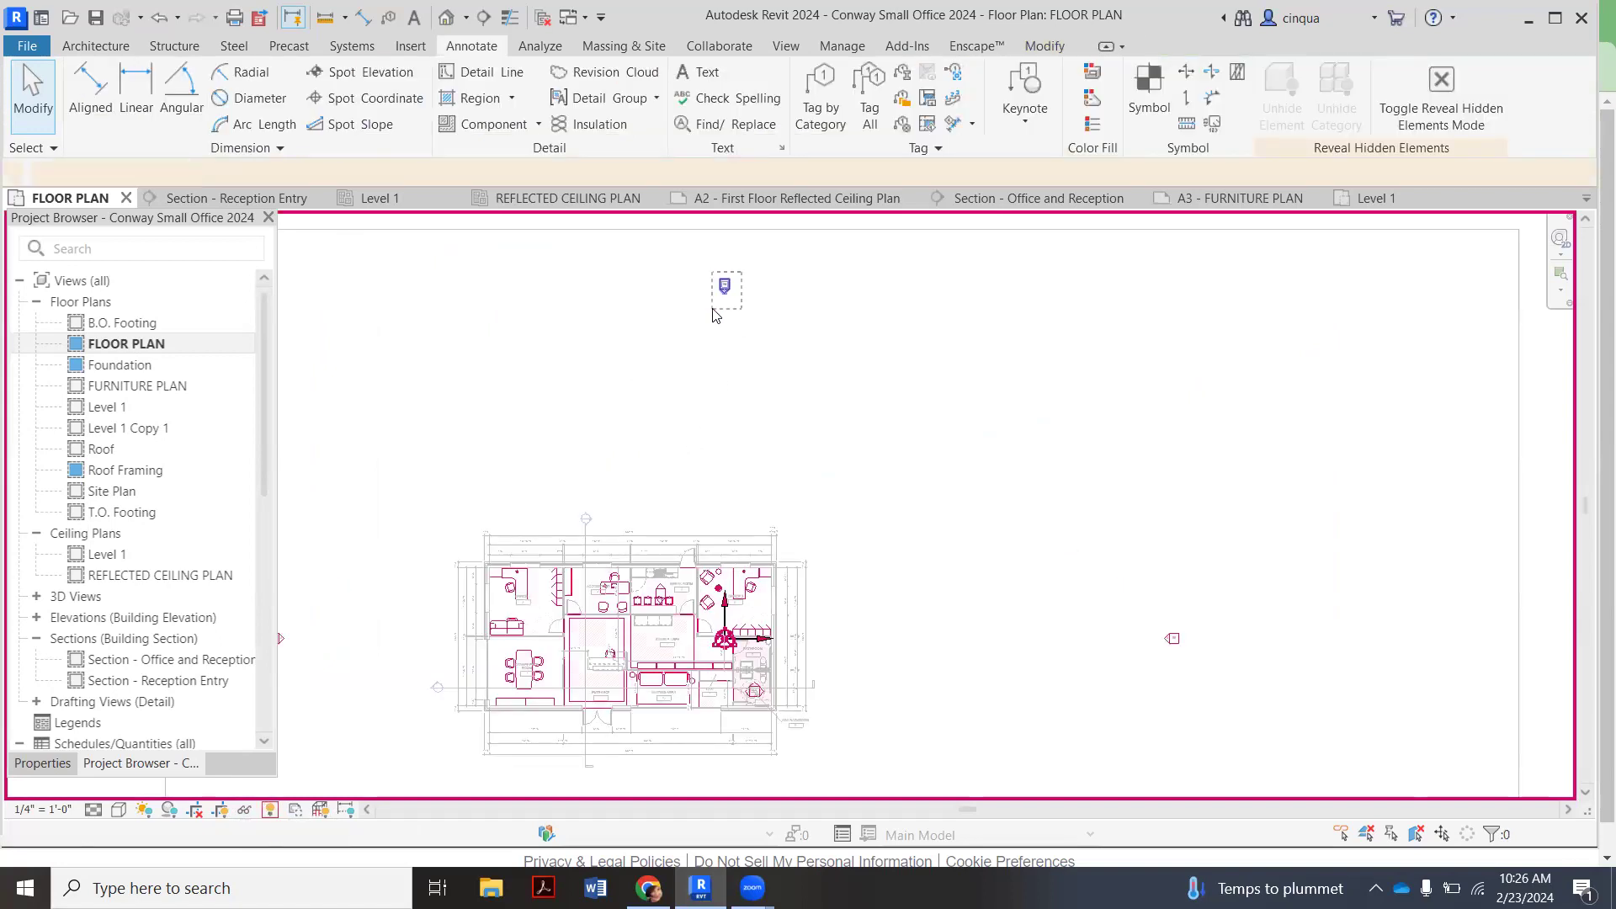
{"action": "left_click", "coordinate": [726, 293]}
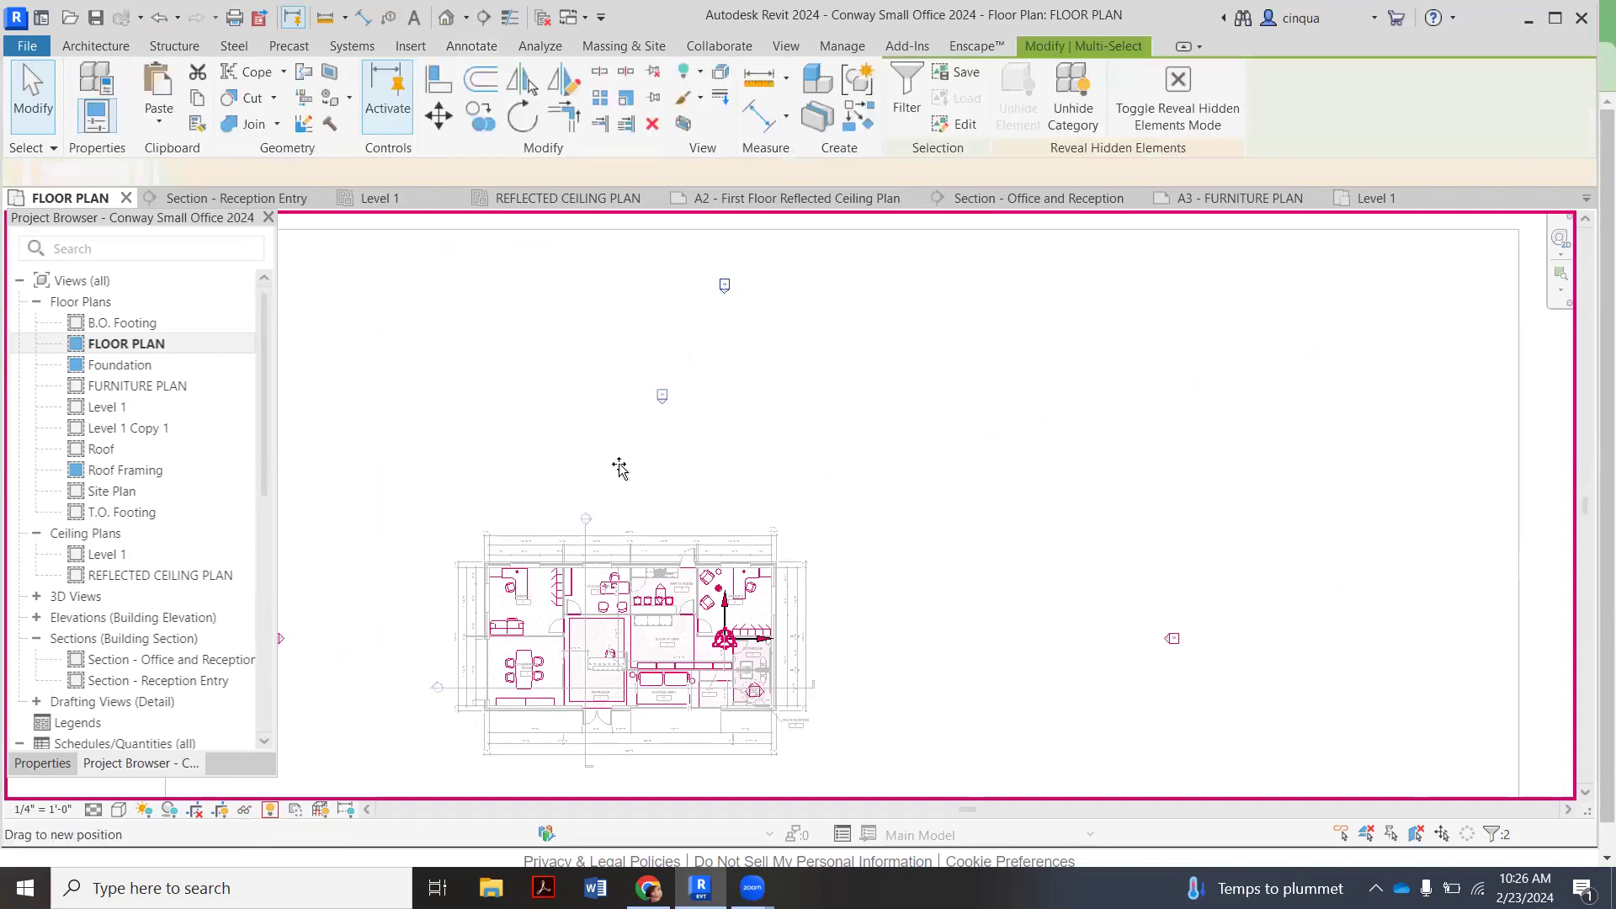
{"action": "left_click_drag", "start_coordinate": [633, 503], "coordinate": [633, 503]}
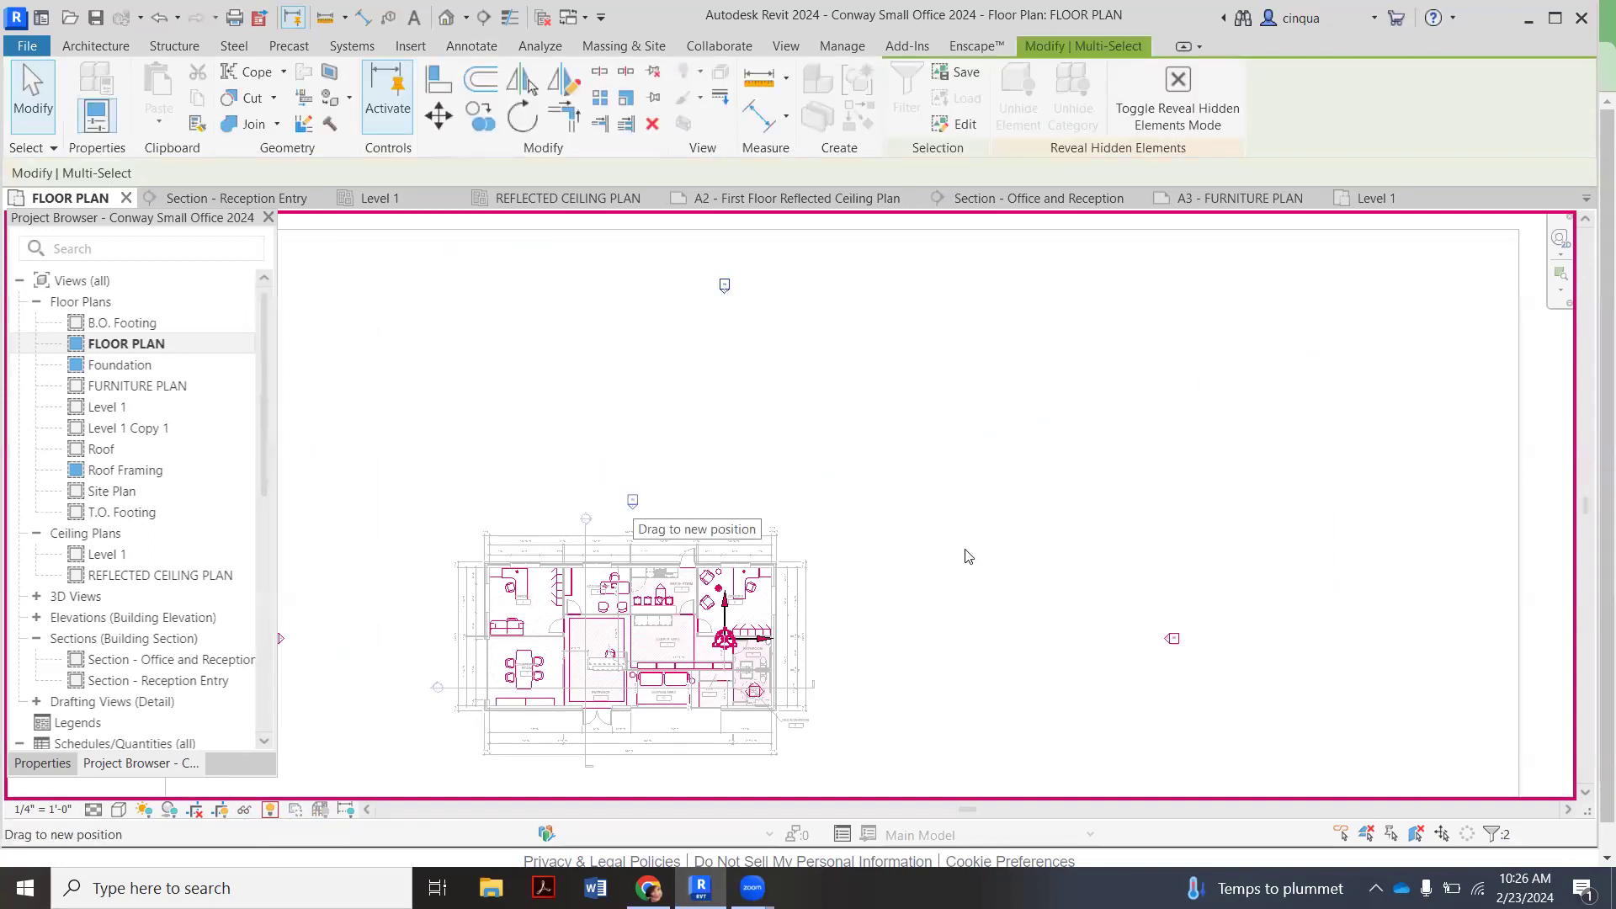
{"action": "left_click", "coordinate": [1229, 636]}
Move the East elevation marker left so it sits beside the plan
{"action": "left_click", "coordinate": [1174, 659]}
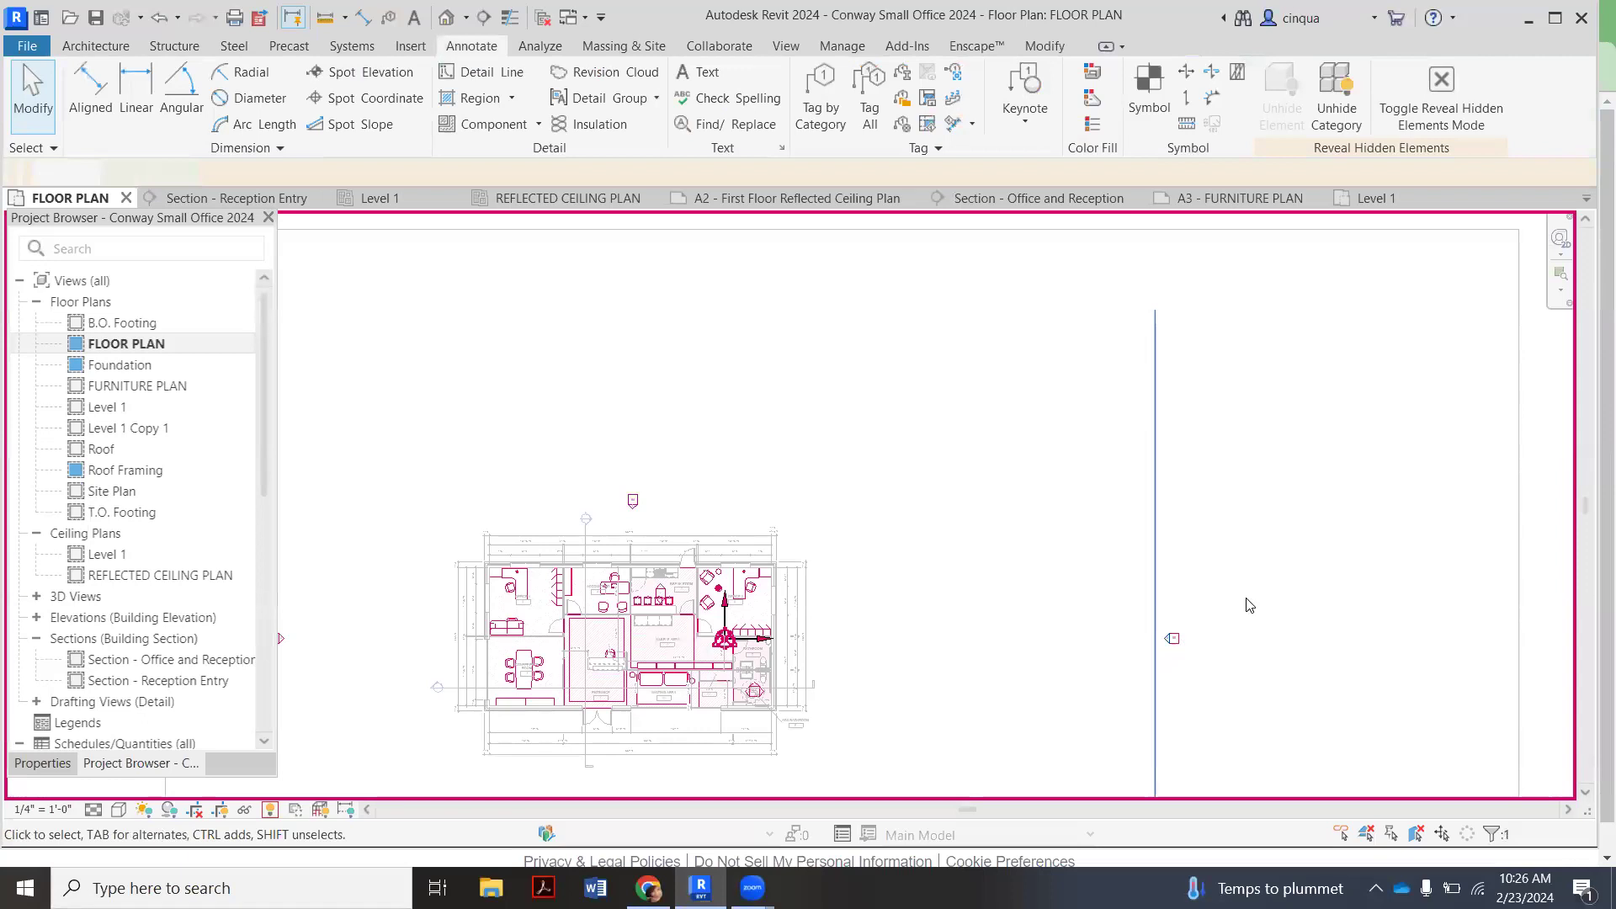
{"action": "left_click", "coordinate": [1155, 659]}
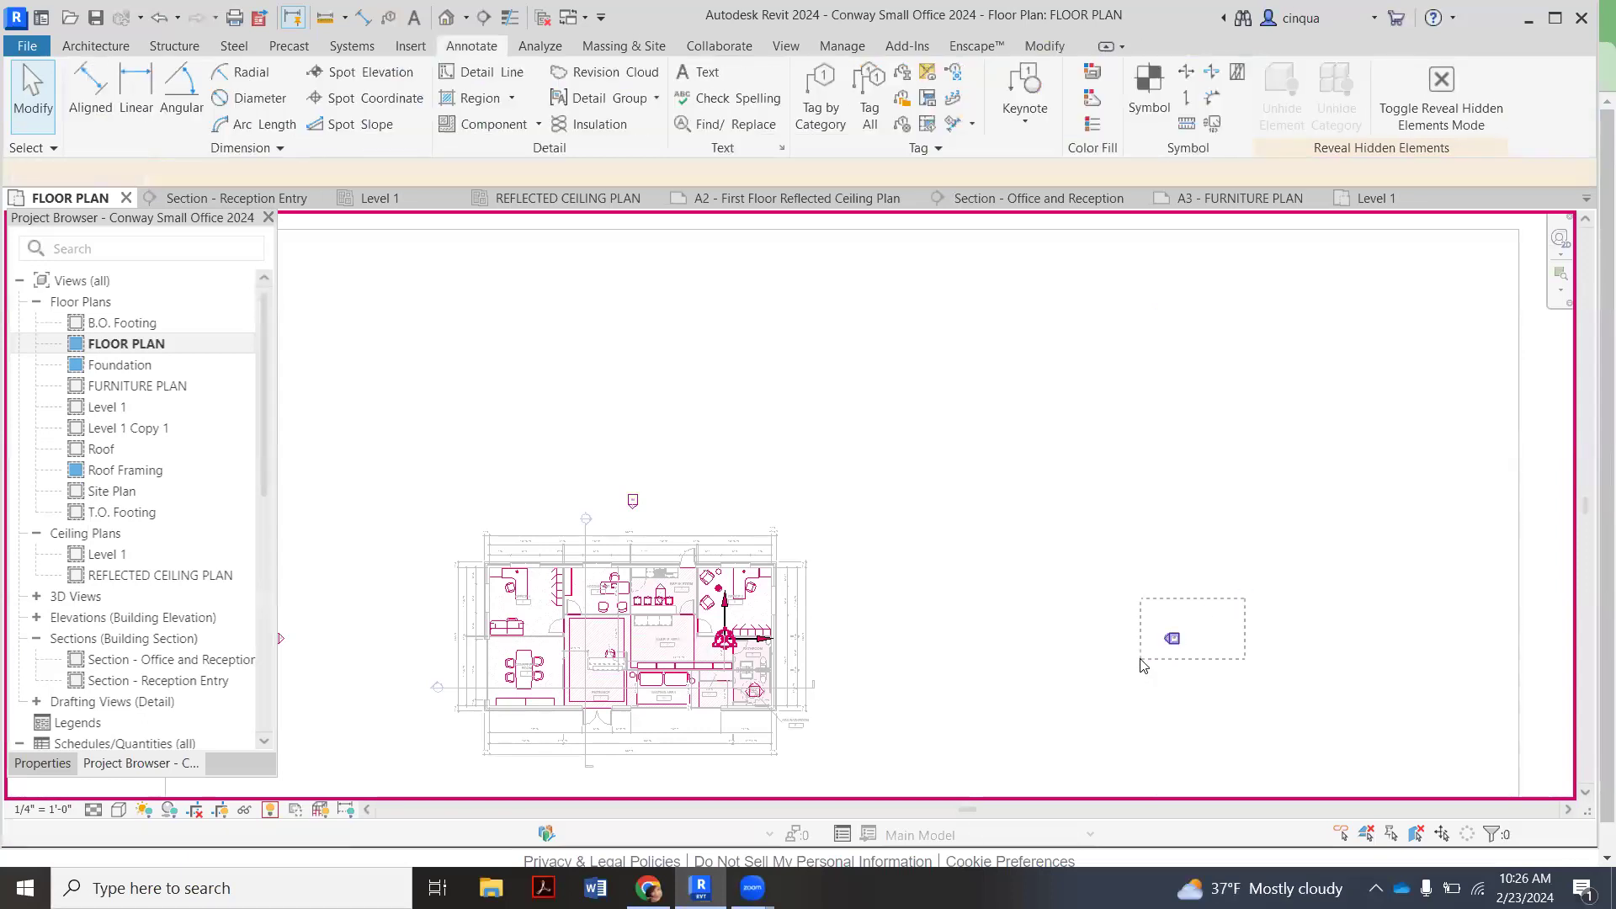
{"action": "left_click", "coordinate": [1172, 640]}
{"action": "left_click_drag", "start_coordinate": [939, 639], "coordinate": [825, 632]}
{"action": "scroll", "coordinate": [943, 530], "scroll_direction": "down", "scroll_amount": 2}
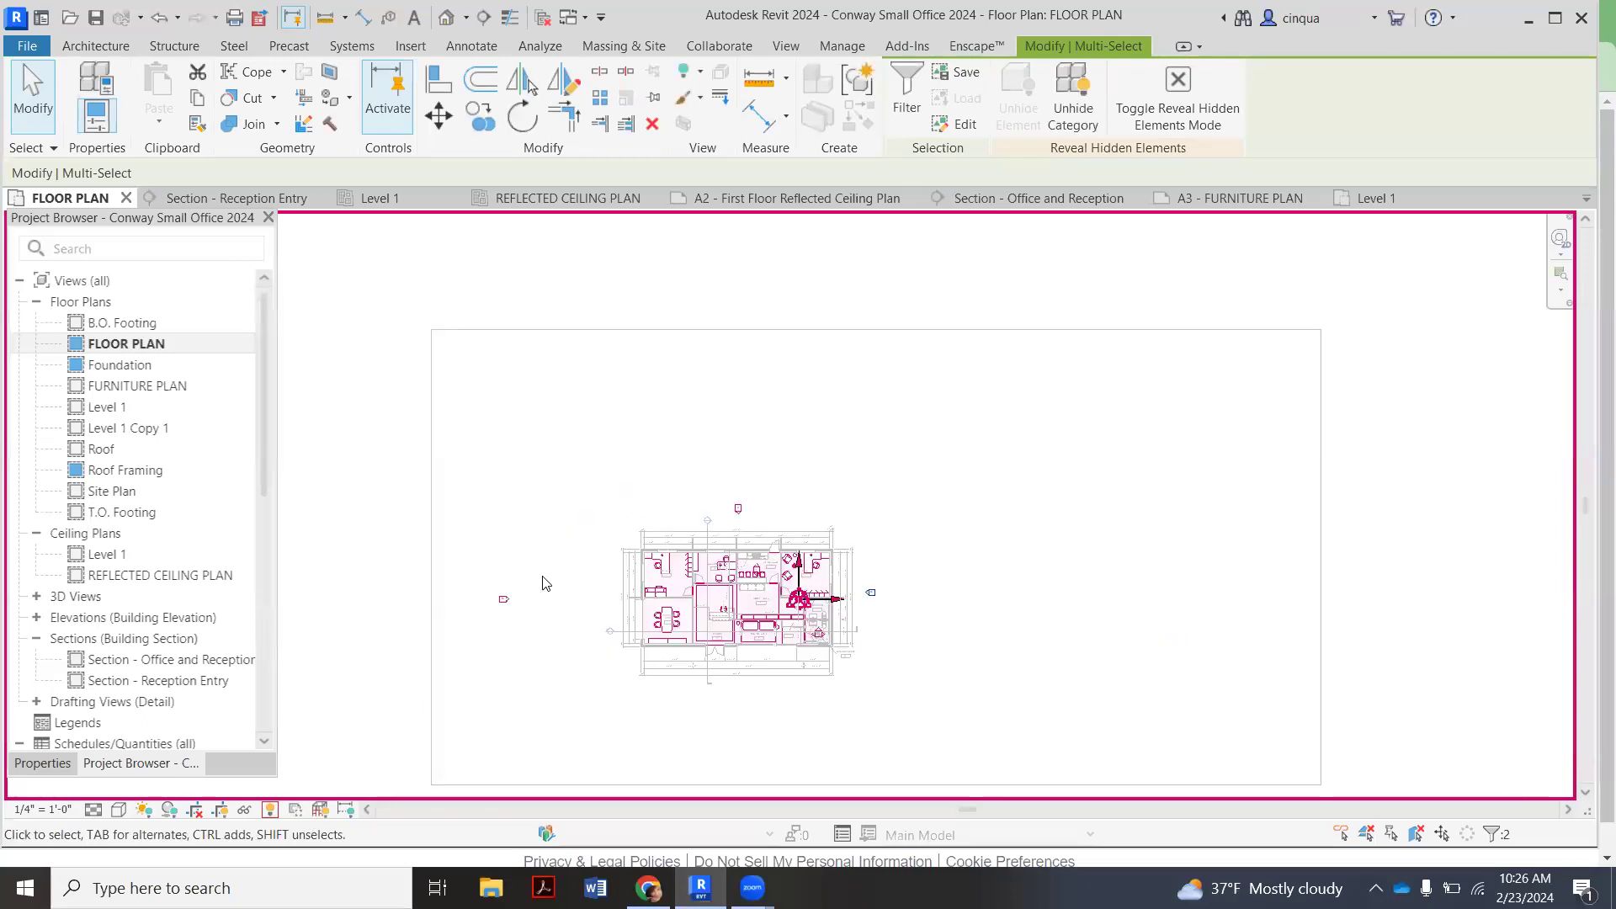
{"action": "left_click", "coordinate": [493, 639]}
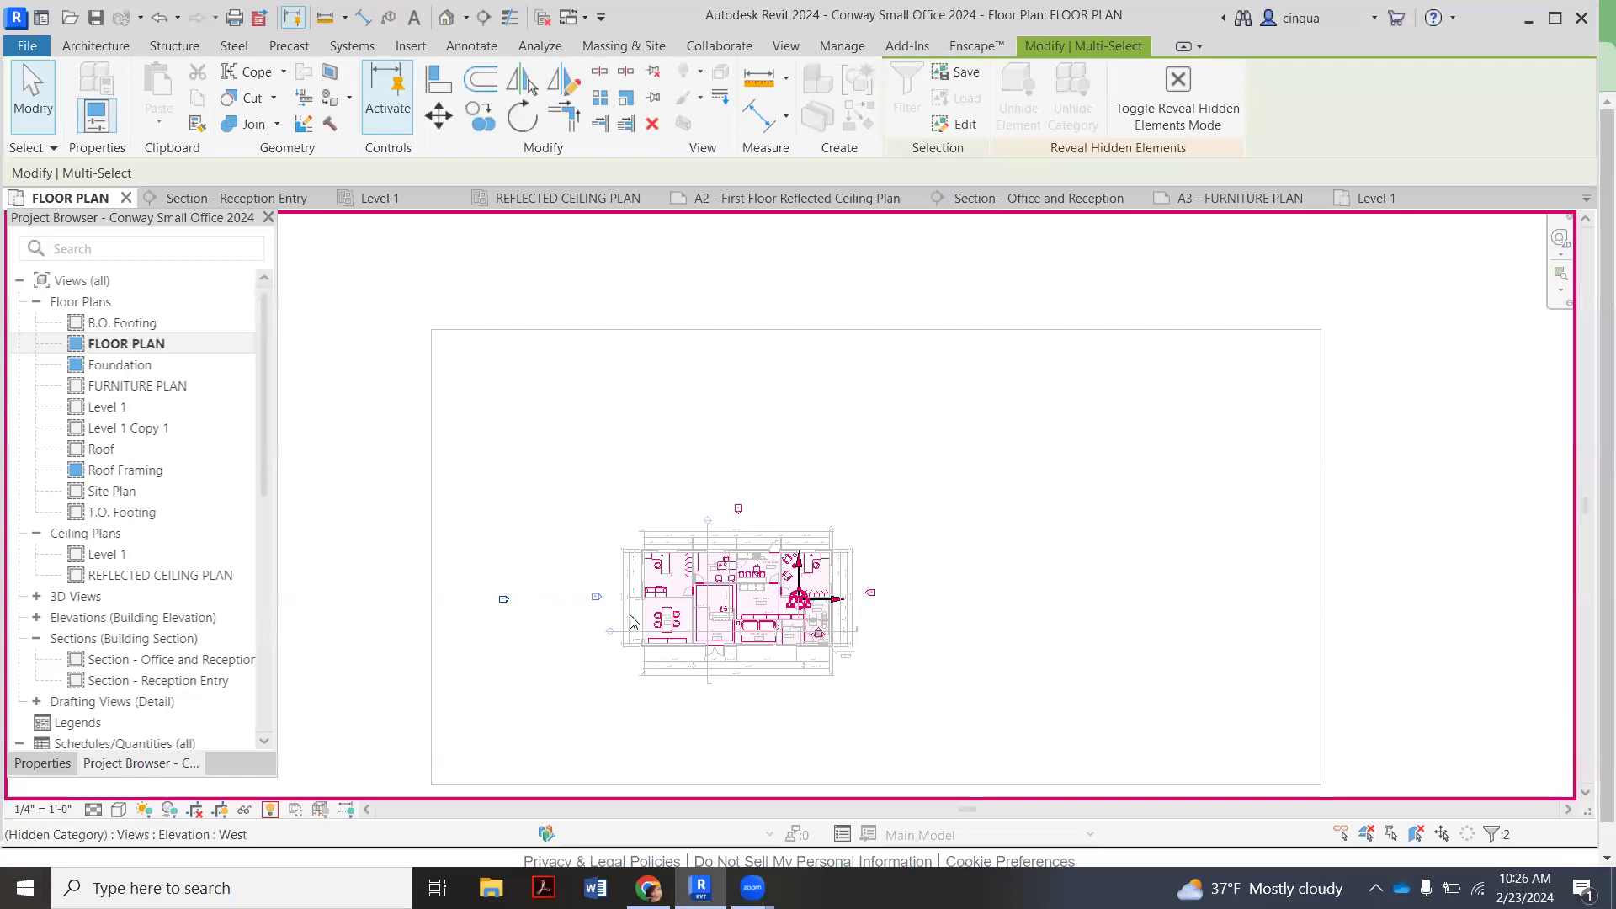
{"action": "scroll", "coordinate": [650, 600], "scroll_direction": "down", "scroll_amount": 2}
{"action": "left_click", "coordinate": [720, 746]}
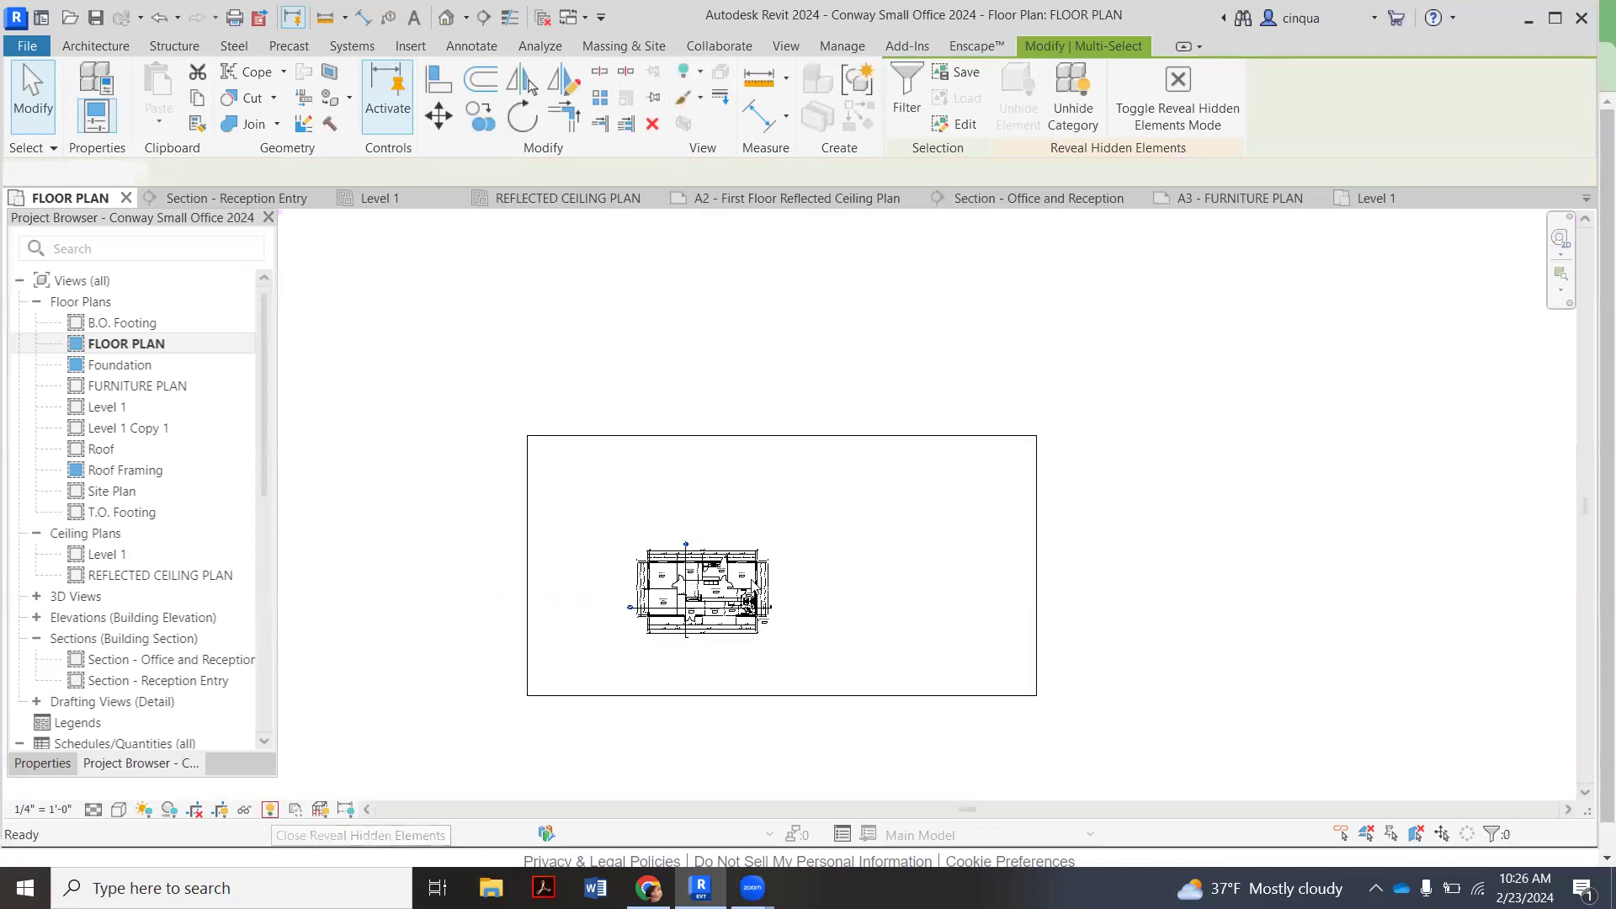
{"action": "scroll", "coordinate": [548, 735], "scroll_direction": "up", "scroll_amount": 2}
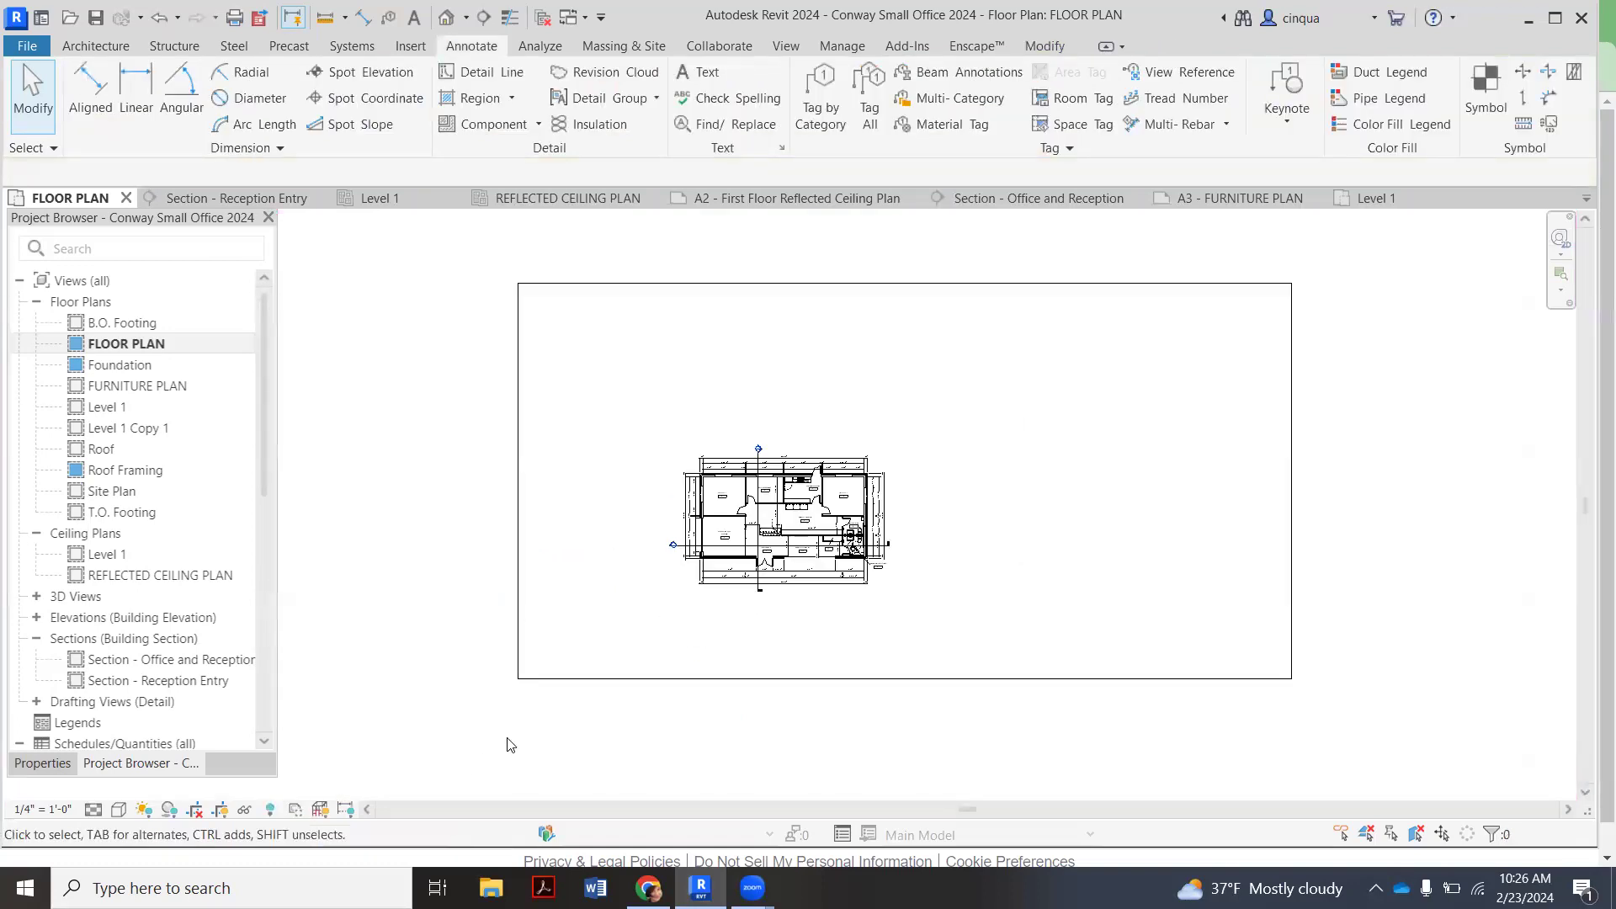
{"action": "scroll", "coordinate": [650, 584], "scroll_direction": "up", "scroll_amount": 3}
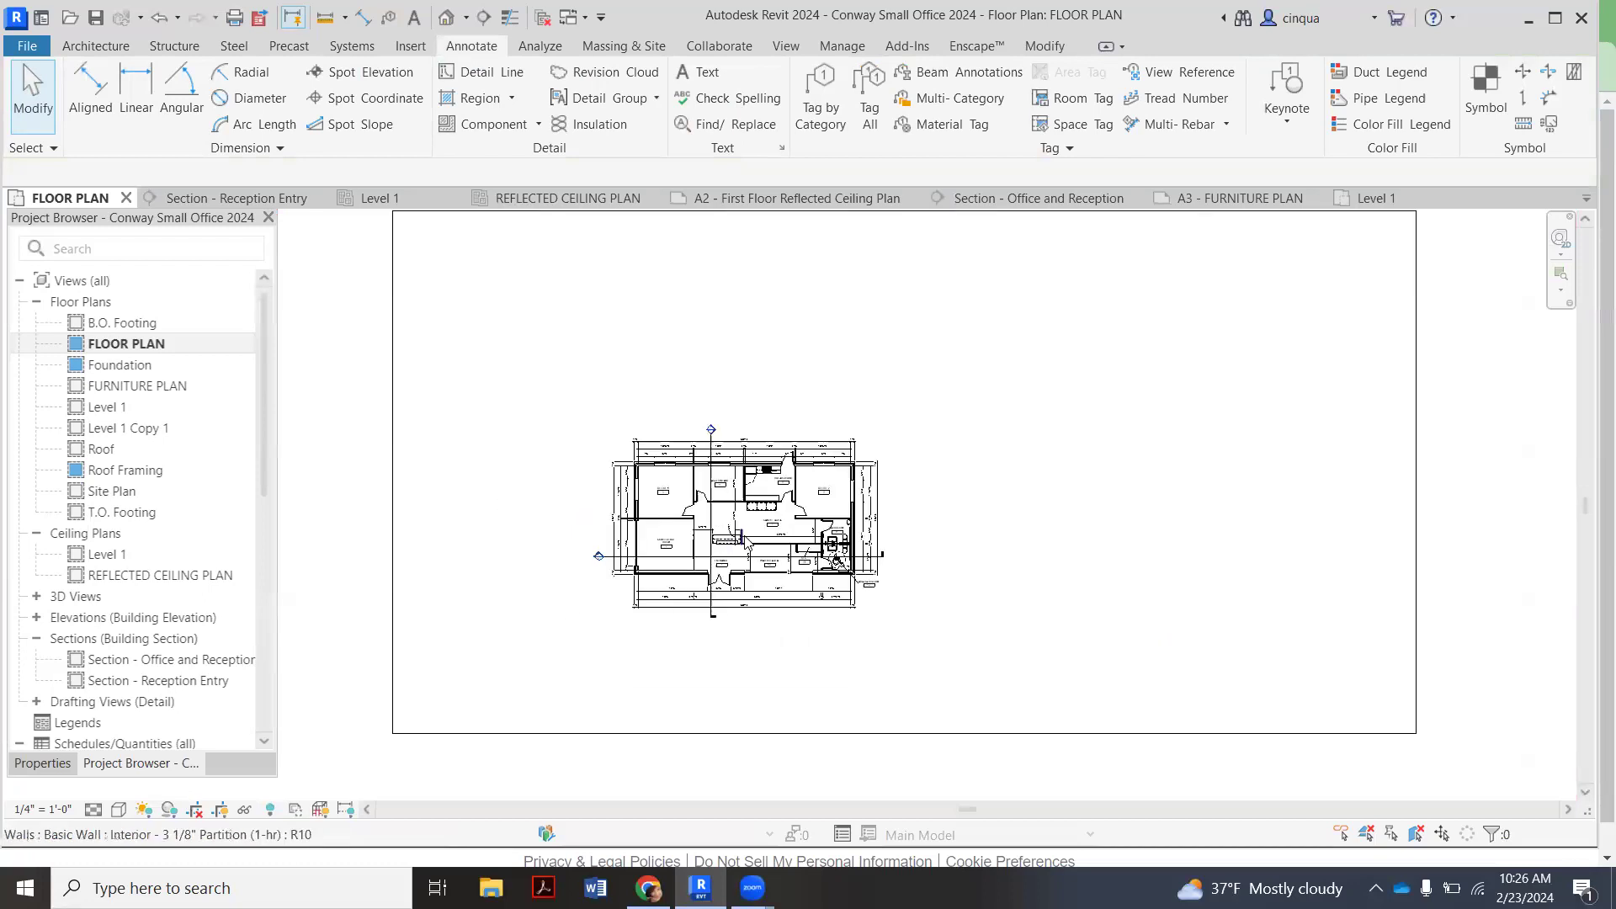
{"action": "scroll", "coordinate": [650, 584], "scroll_direction": "down", "scroll_amount": 1}
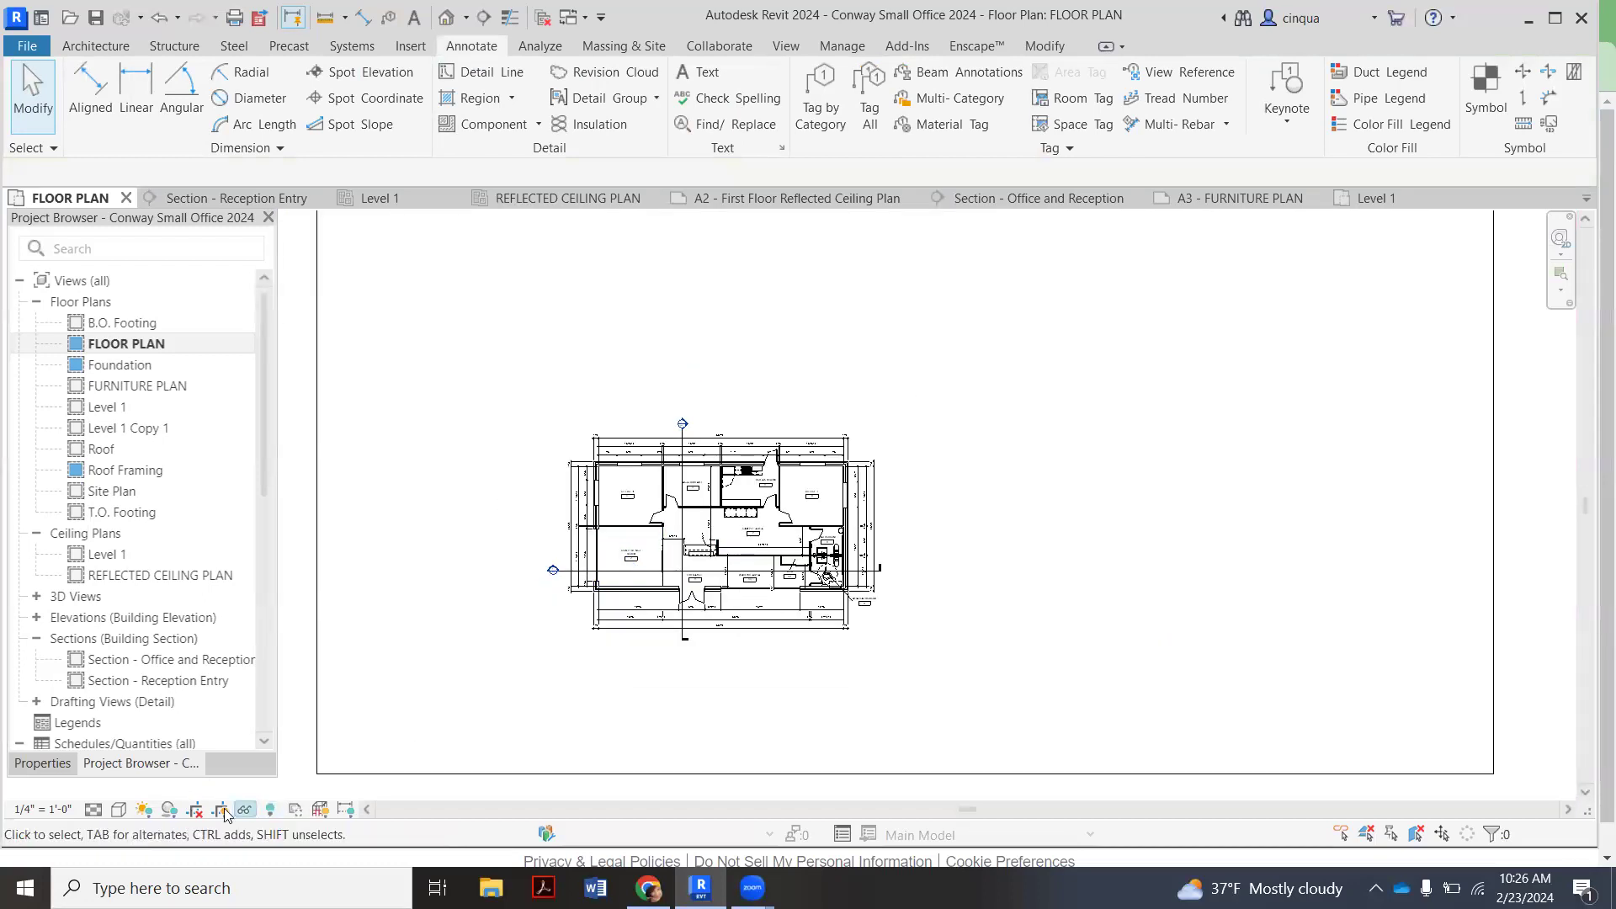
Pull the crop region's top, right, left and bottom edges in around the building, then hide the crop boundary
{"action": "scroll", "coordinate": [691, 509], "scroll_direction": "down", "scroll_amount": 1}
{"action": "left_click", "coordinate": [862, 253]}
{"action": "left_click_drag", "start_coordinate": [852, 253], "coordinate": [917, 458]}
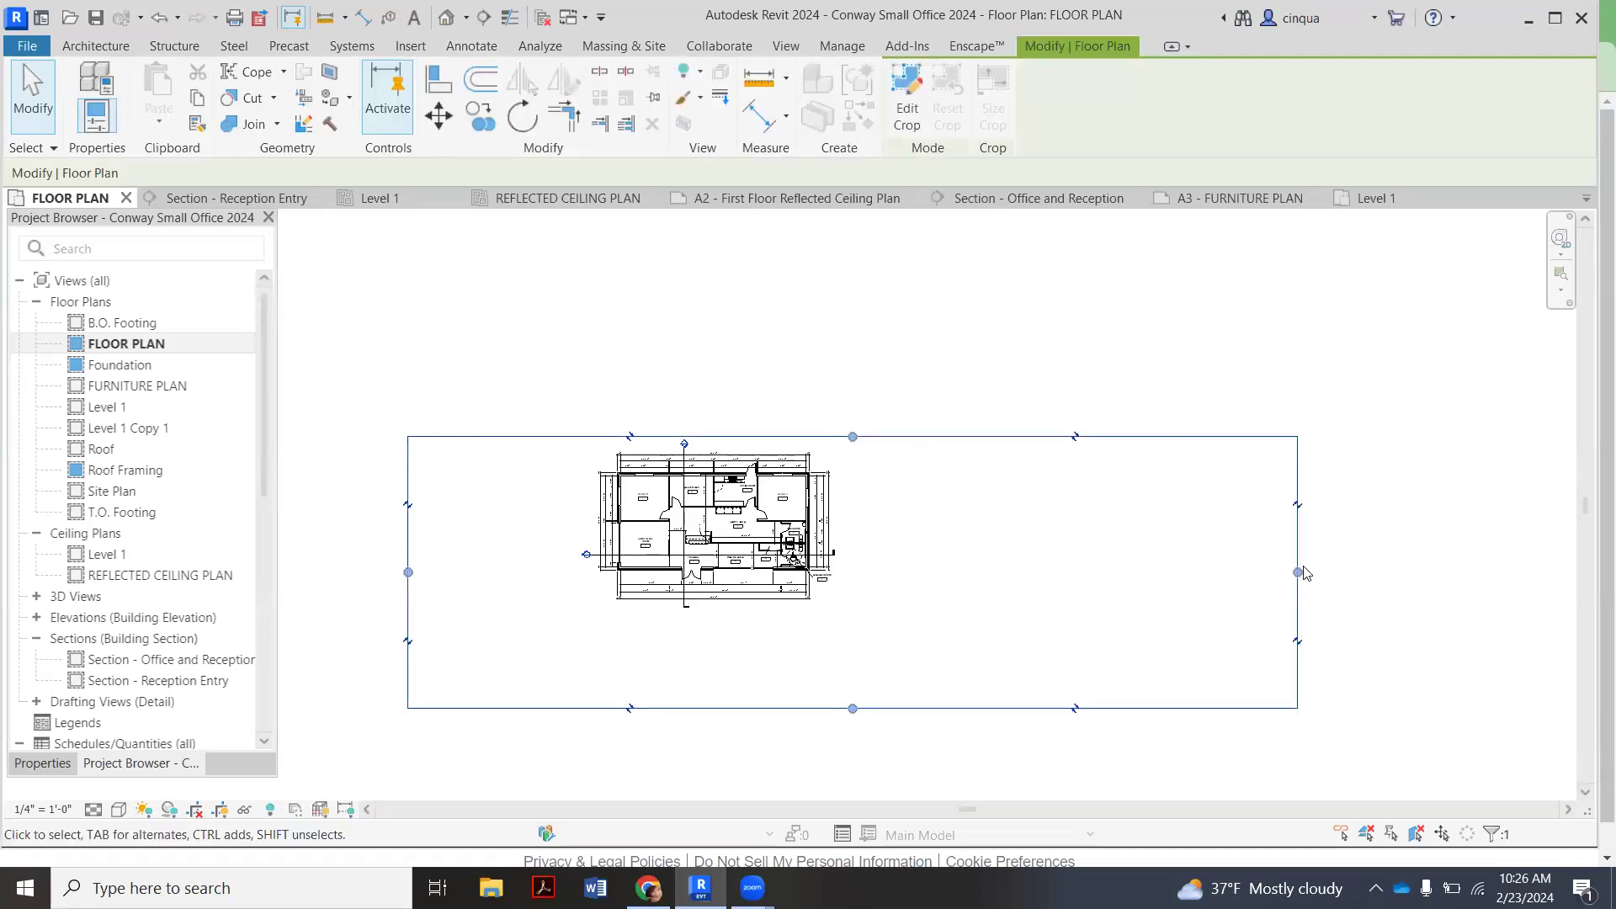
{"action": "left_click_drag", "start_coordinate": [1026, 563], "coordinate": [841, 545]}
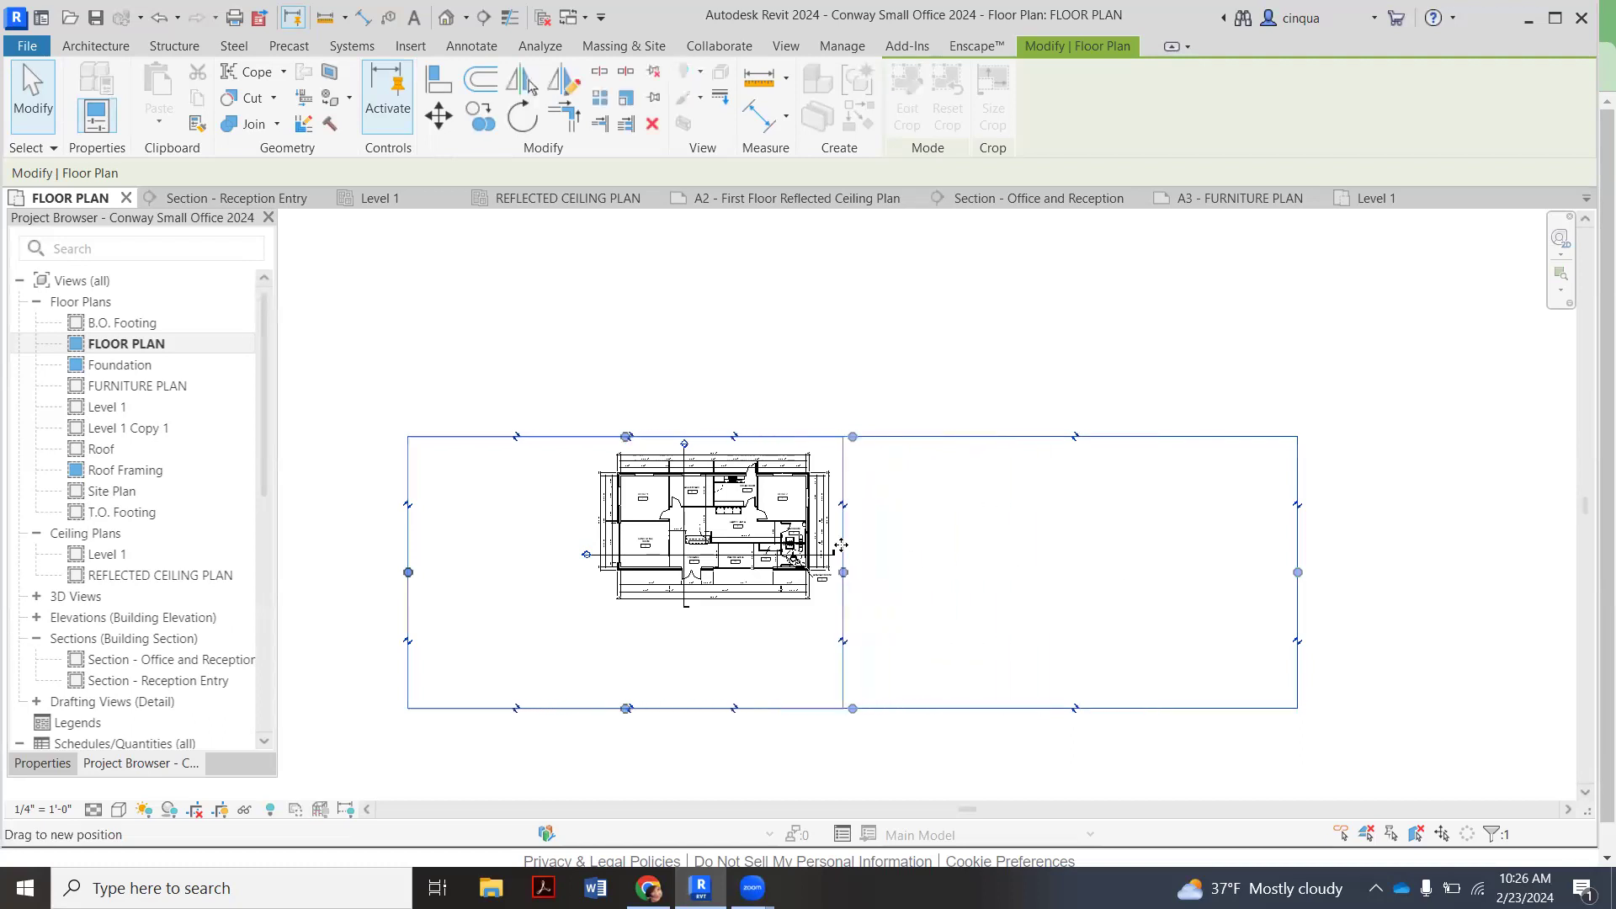
{"action": "left_click_drag", "start_coordinate": [409, 572], "coordinate": [577, 572]}
{"action": "left_click_drag", "start_coordinate": [709, 708], "coordinate": [700, 616]}
{"action": "scroll", "coordinate": [698, 618], "scroll_direction": "up", "scroll_amount": 4}
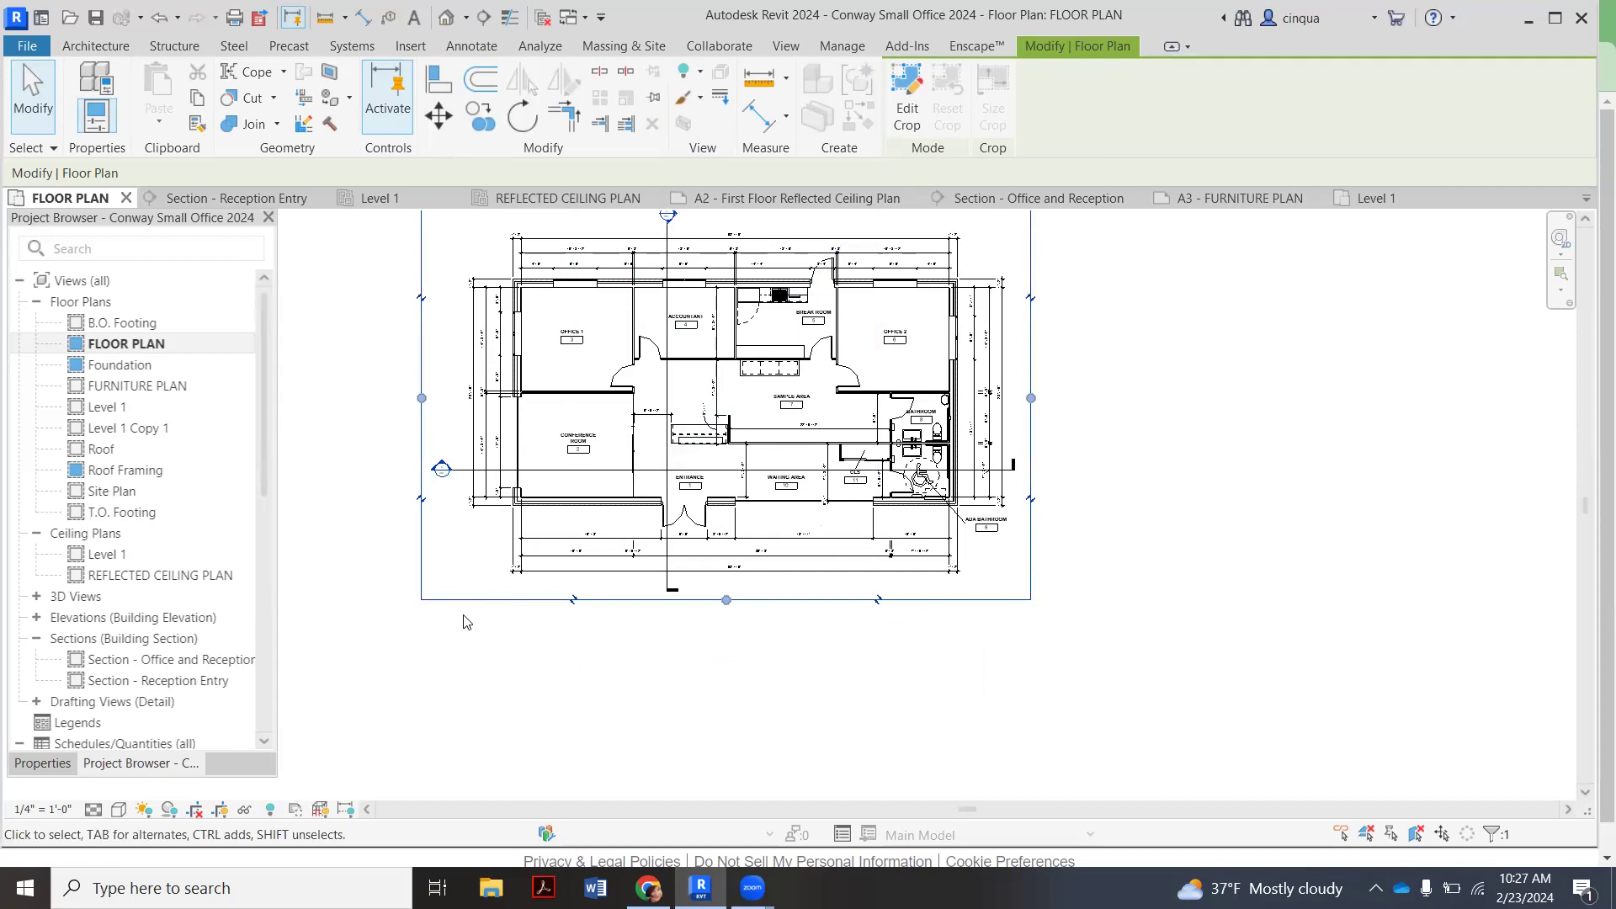
{"action": "scroll", "coordinate": [472, 723], "scroll_direction": "down", "scroll_amount": 3}
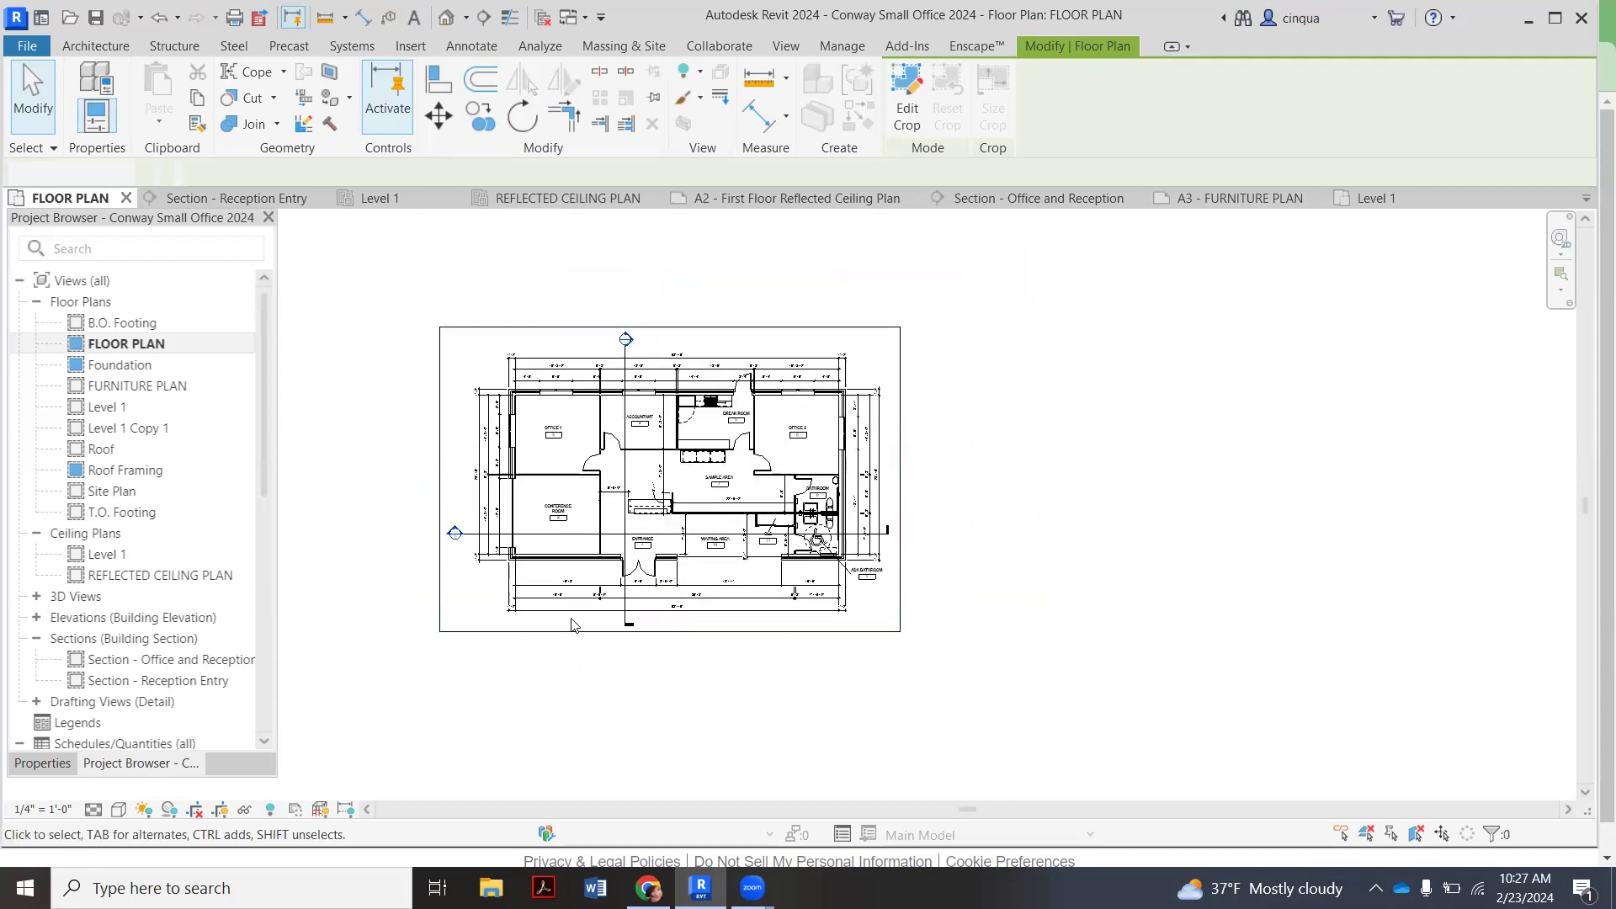
{"action": "key", "text": "Escape"}
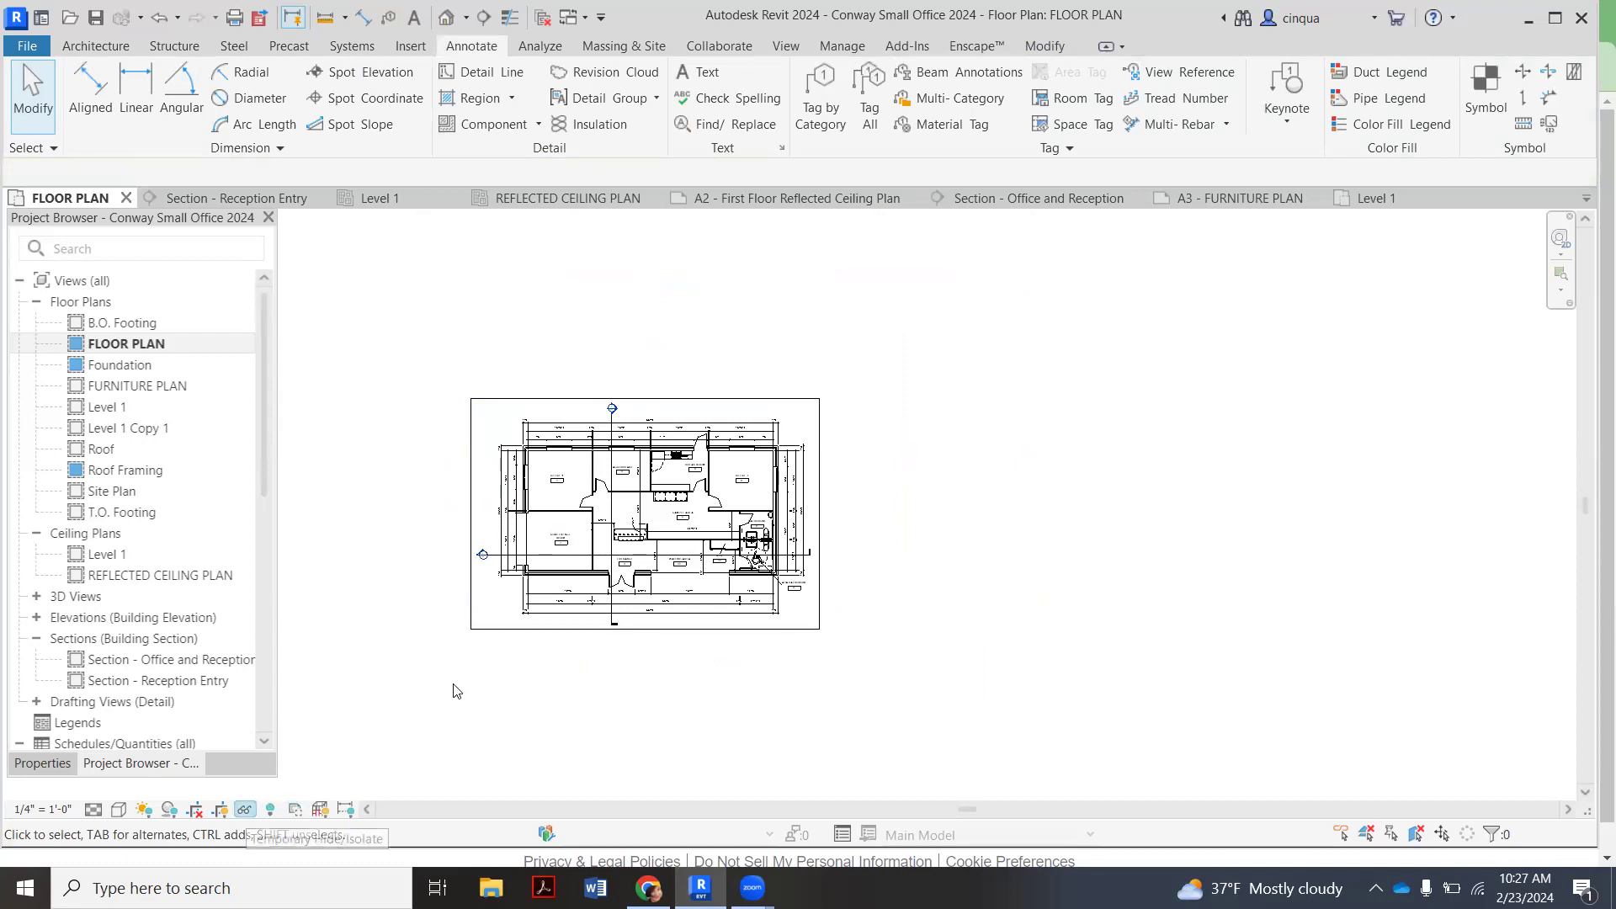
{"action": "left_click", "coordinate": [226, 811]}
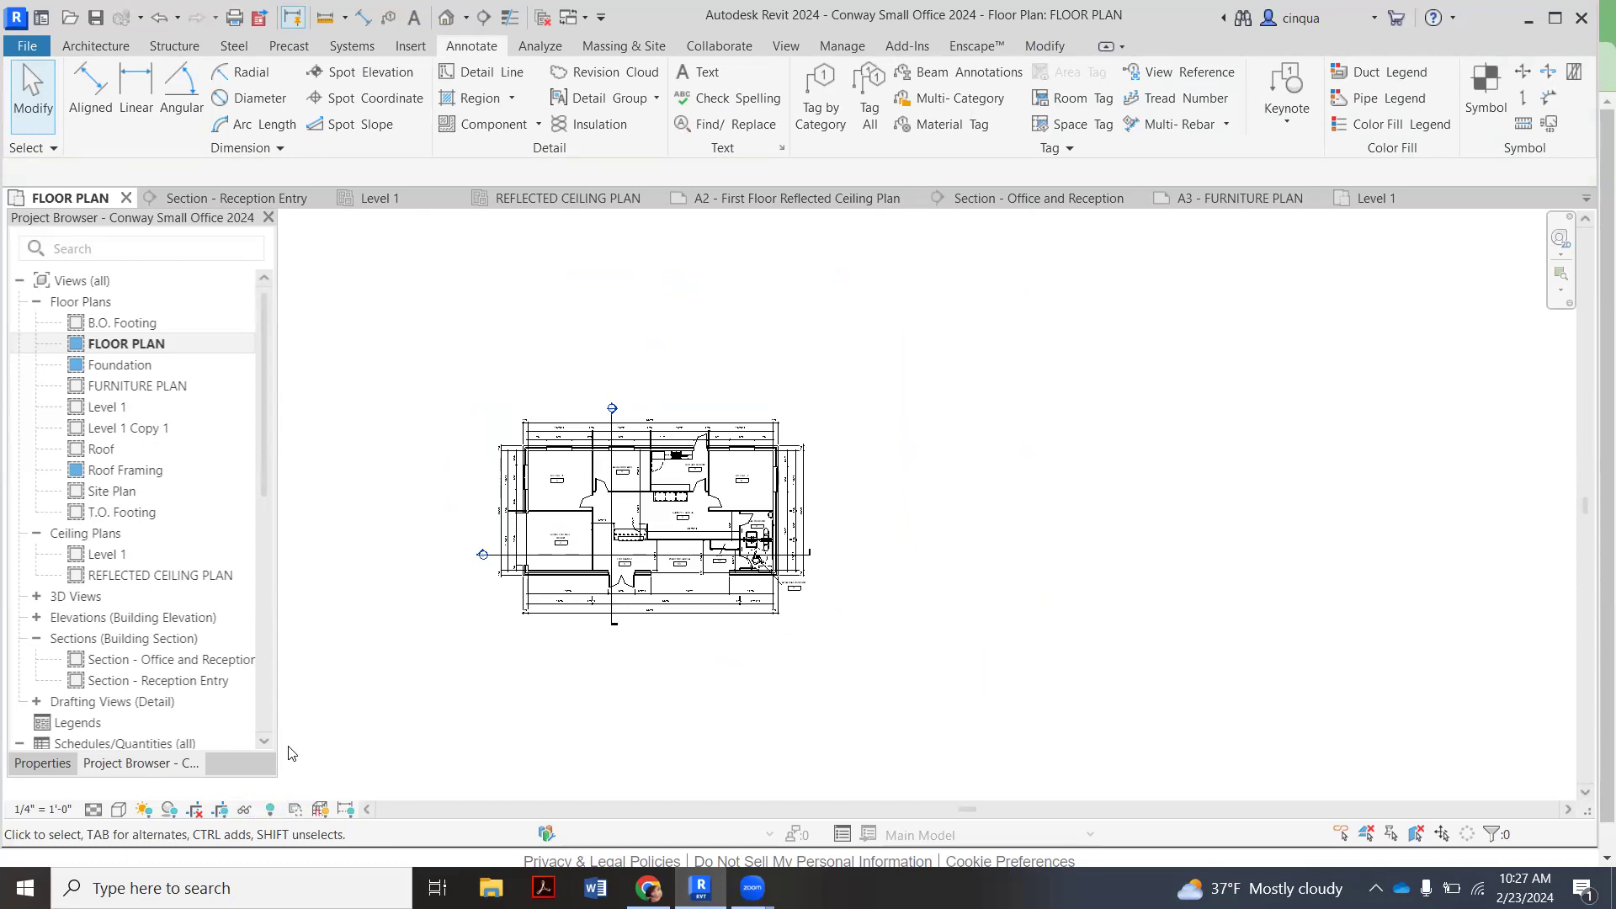
Open sheet A1 - First Floor from the Sheets (all) list in the Project Browser
{"action": "scroll", "coordinate": [469, 479], "scroll_direction": "up", "scroll_amount": 2}
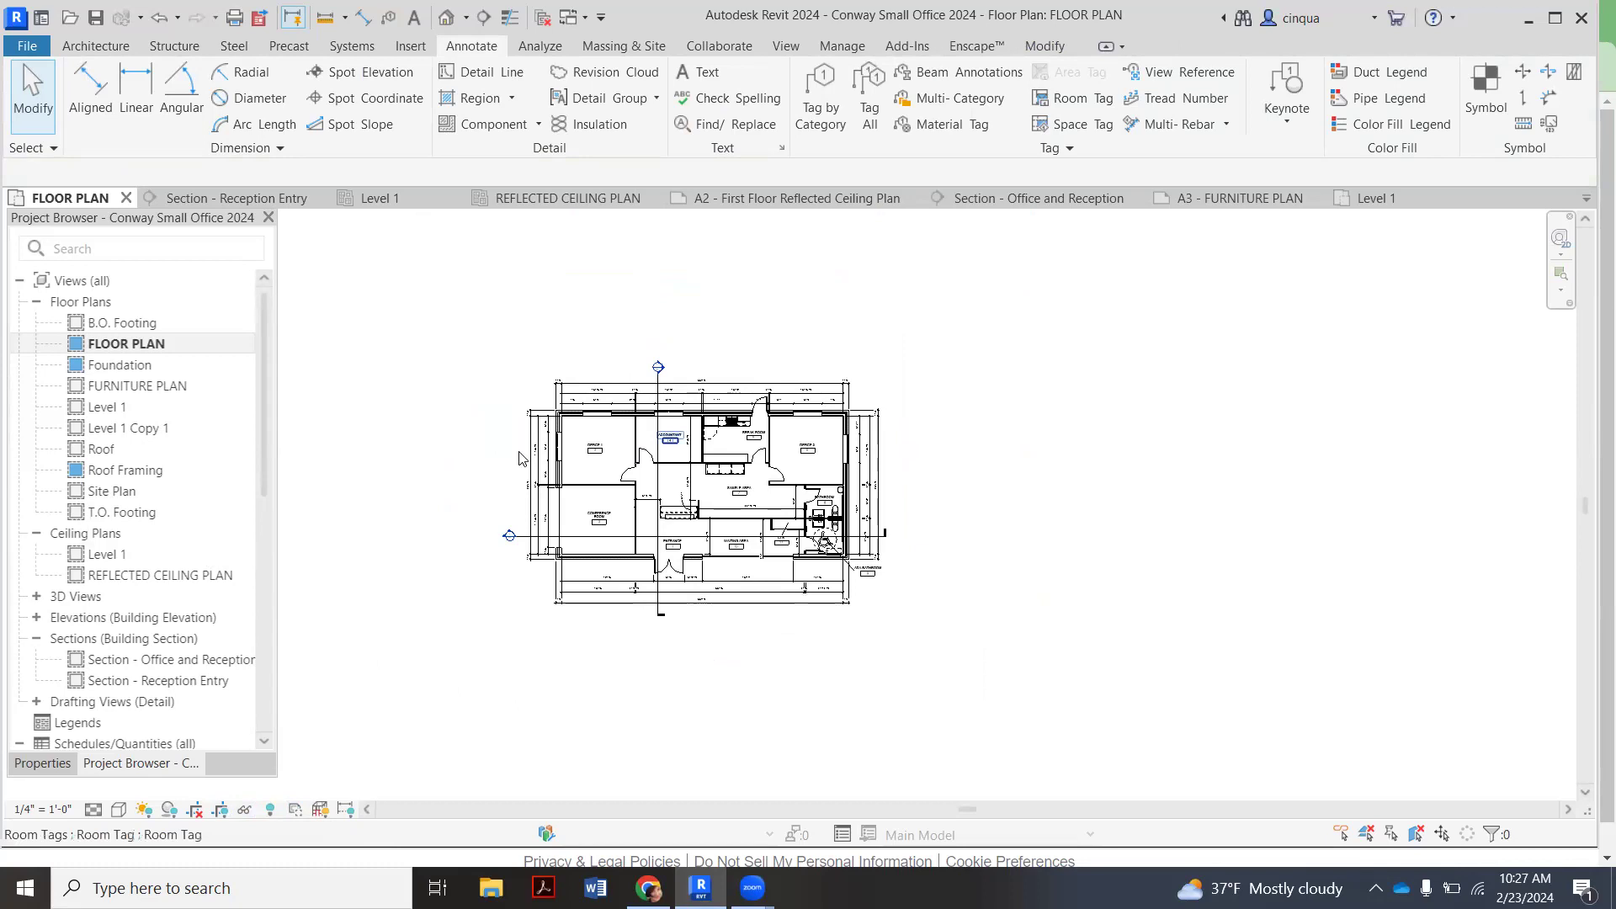
{"action": "scroll", "coordinate": [187, 569], "scroll_direction": "down", "scroll_amount": 3}
{"action": "scroll", "coordinate": [187, 569], "scroll_direction": "down", "scroll_amount": 2}
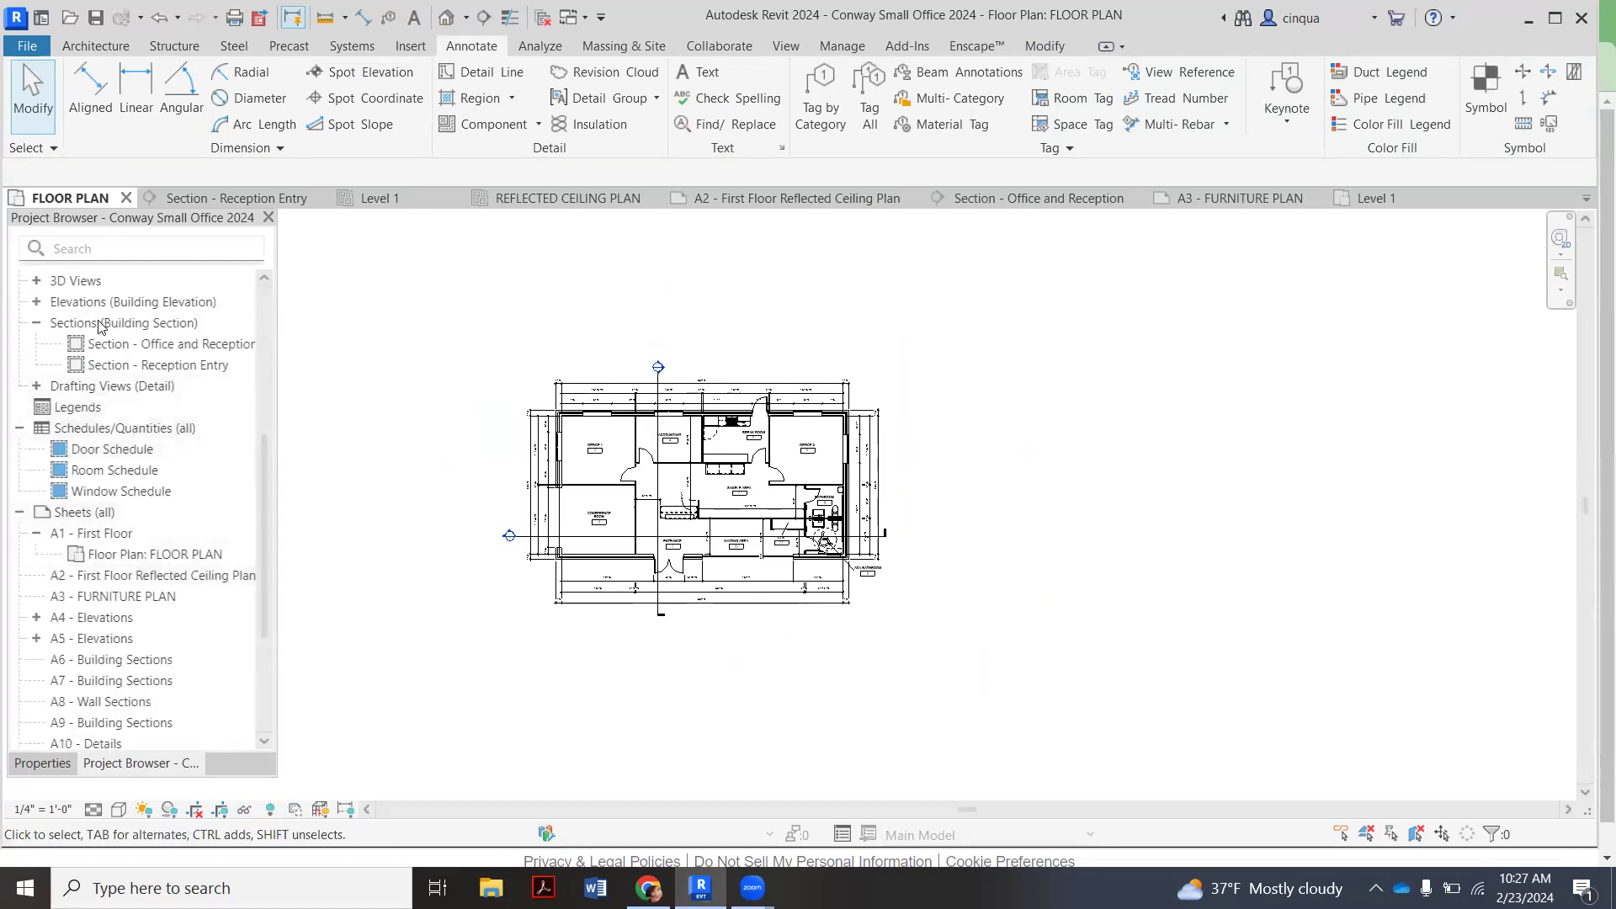
{"action": "left_click", "coordinate": [20, 515]}
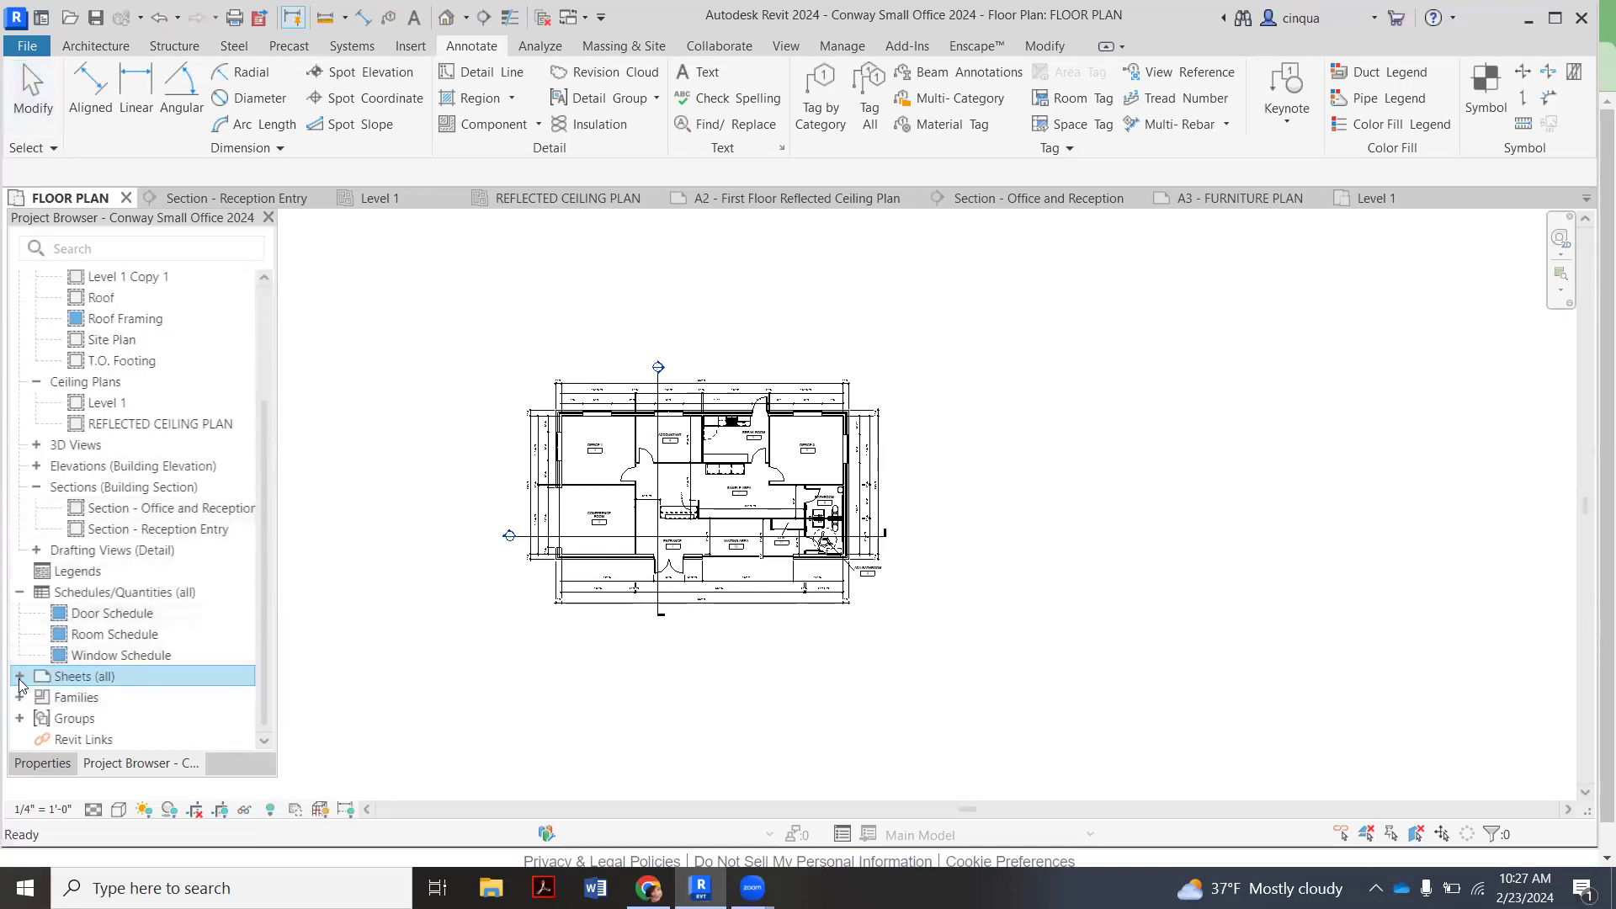
{"action": "left_click", "coordinate": [20, 677]}
{"action": "scroll", "coordinate": [118, 505], "scroll_direction": "down", "scroll_amount": 3}
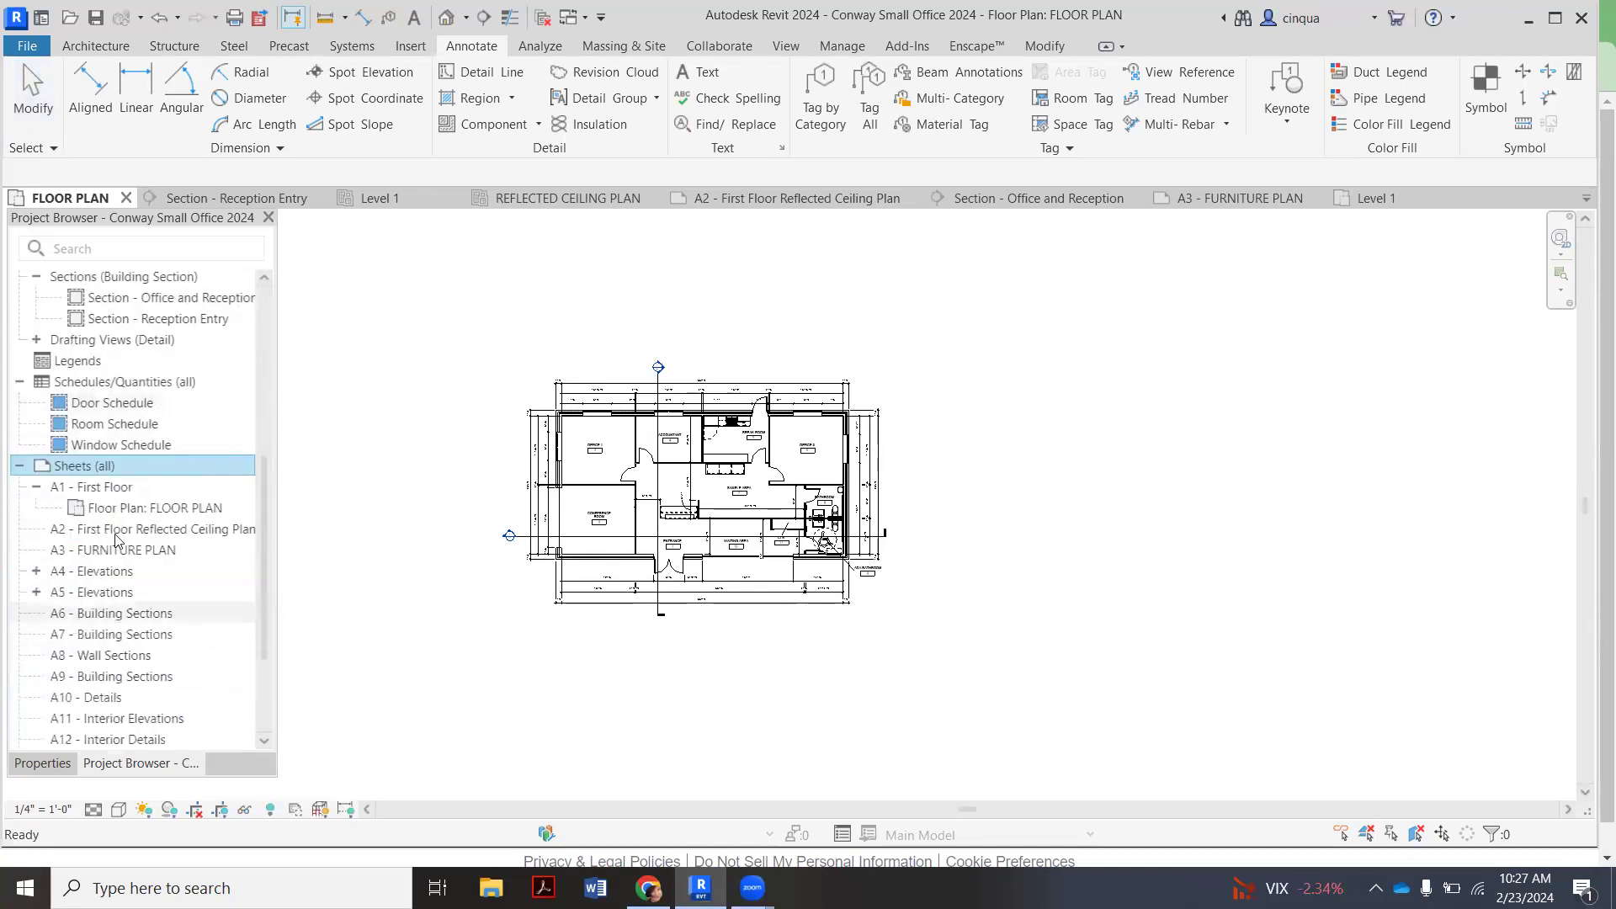
{"action": "double_click", "coordinate": [118, 491]}
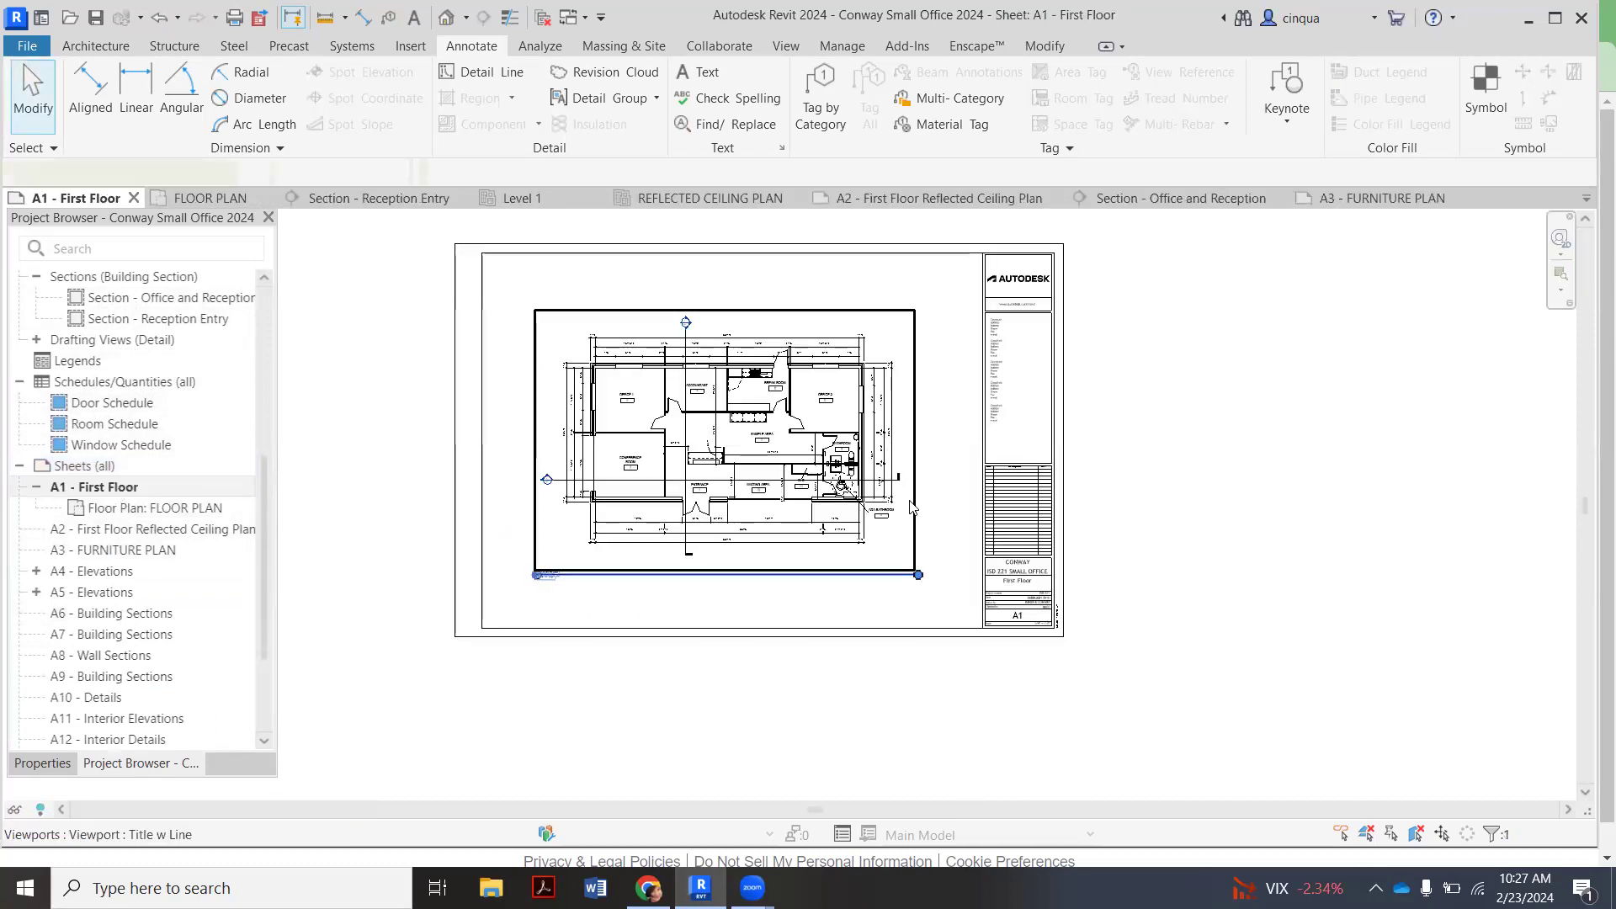
Delete the floor plan viewport, leaving only the empty E1 30 x 42 Horizontal title block
{"action": "key", "text": "Delete"}
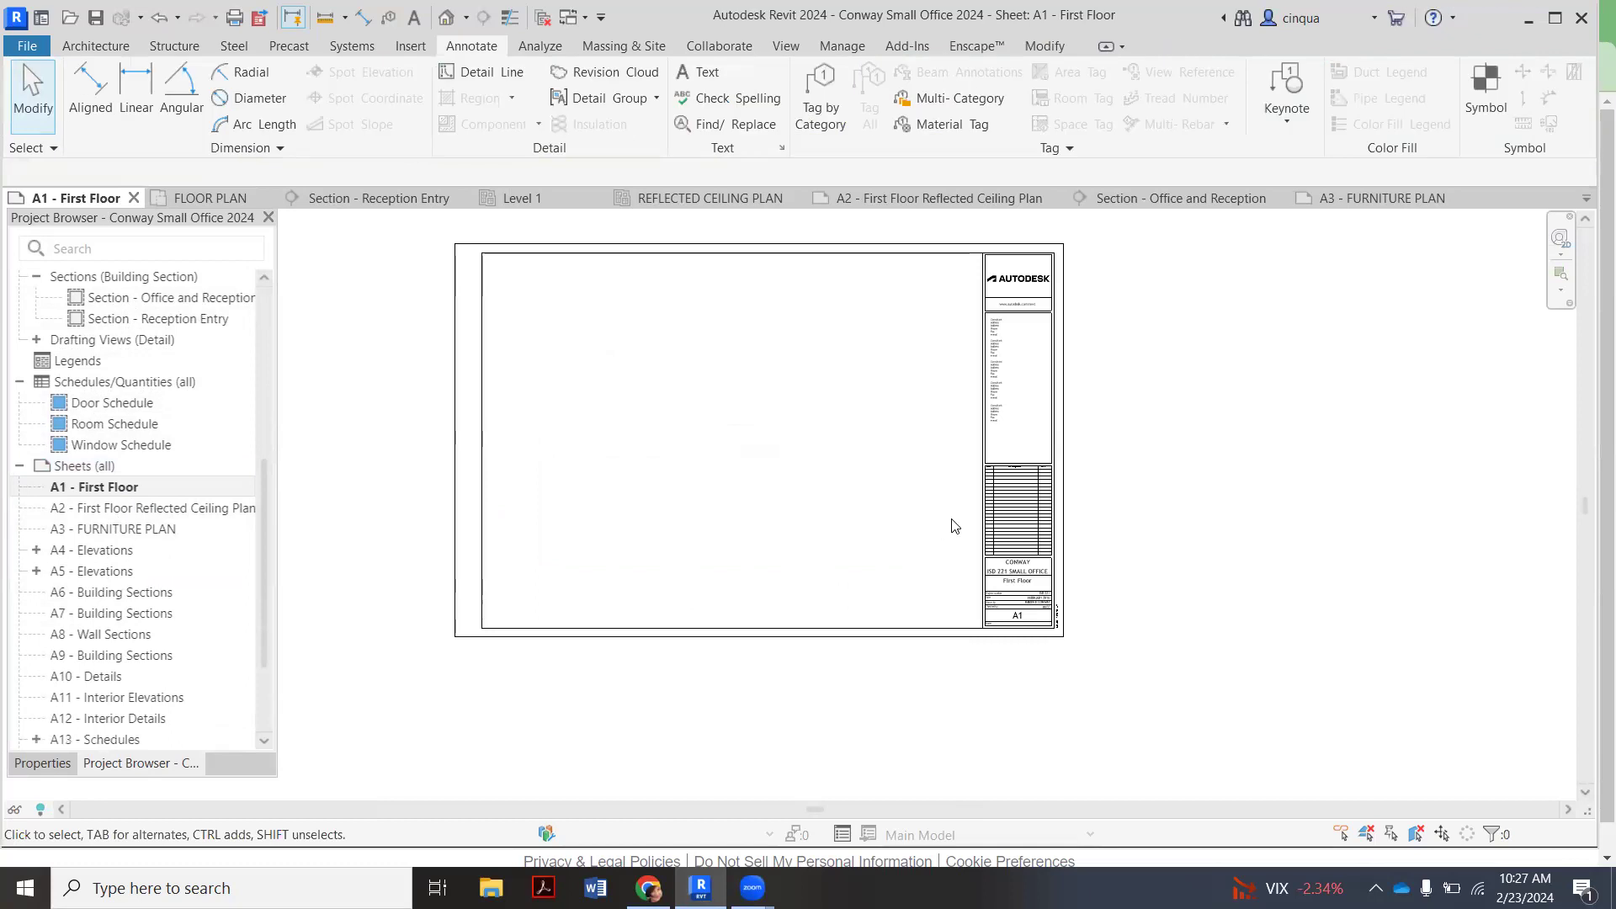
{"action": "left_click", "coordinate": [981, 512]}
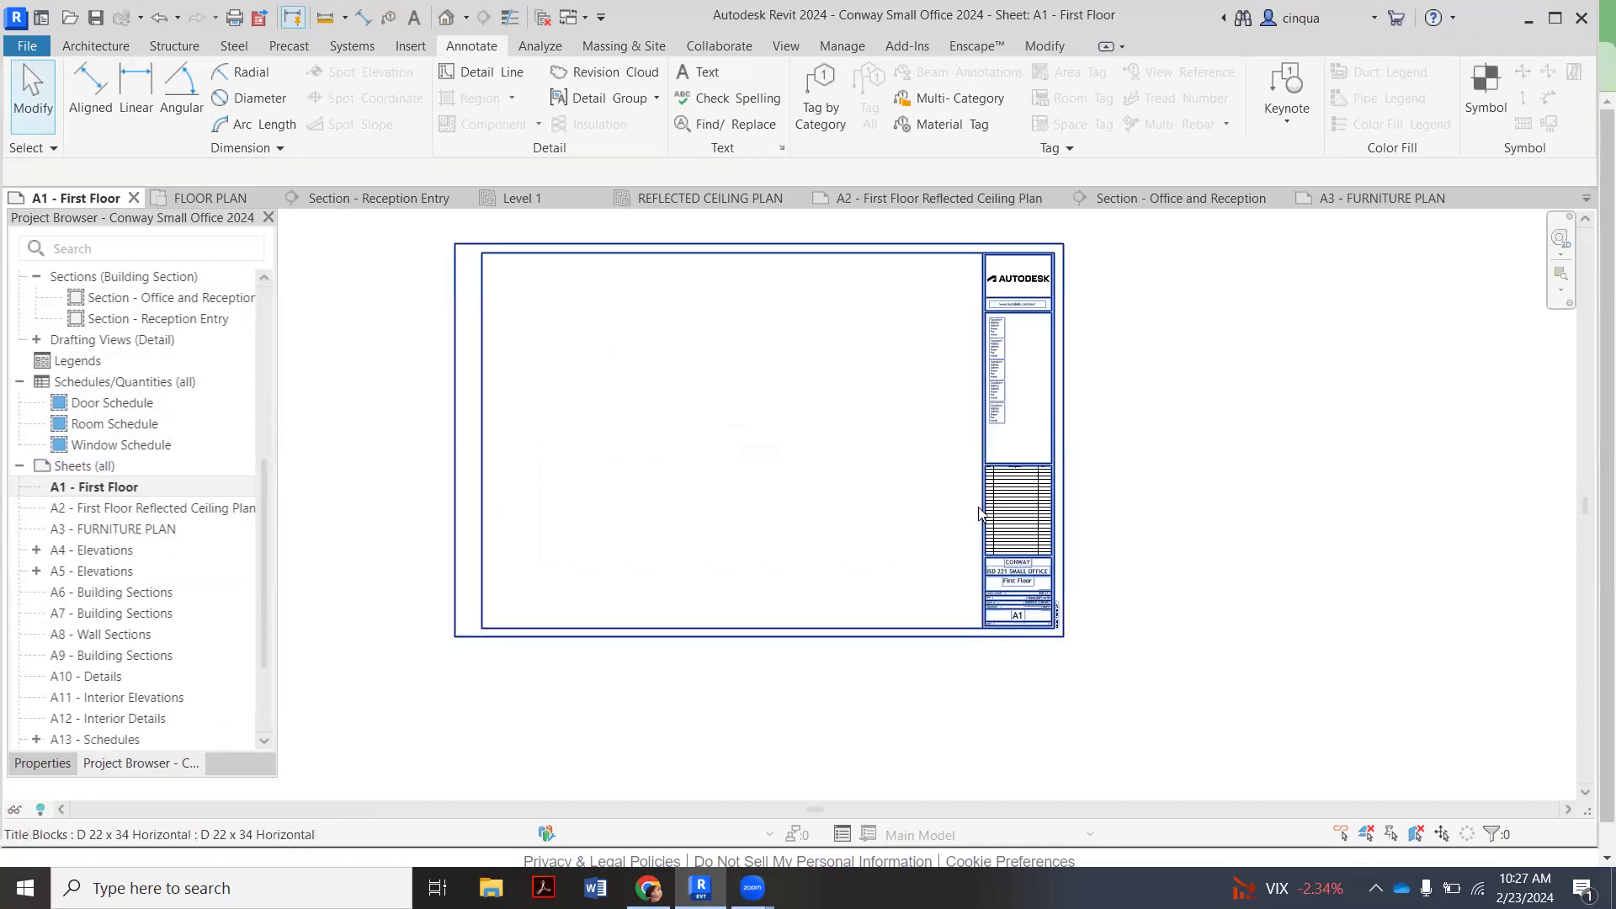
{"action": "left_click", "coordinate": [553, 736]}
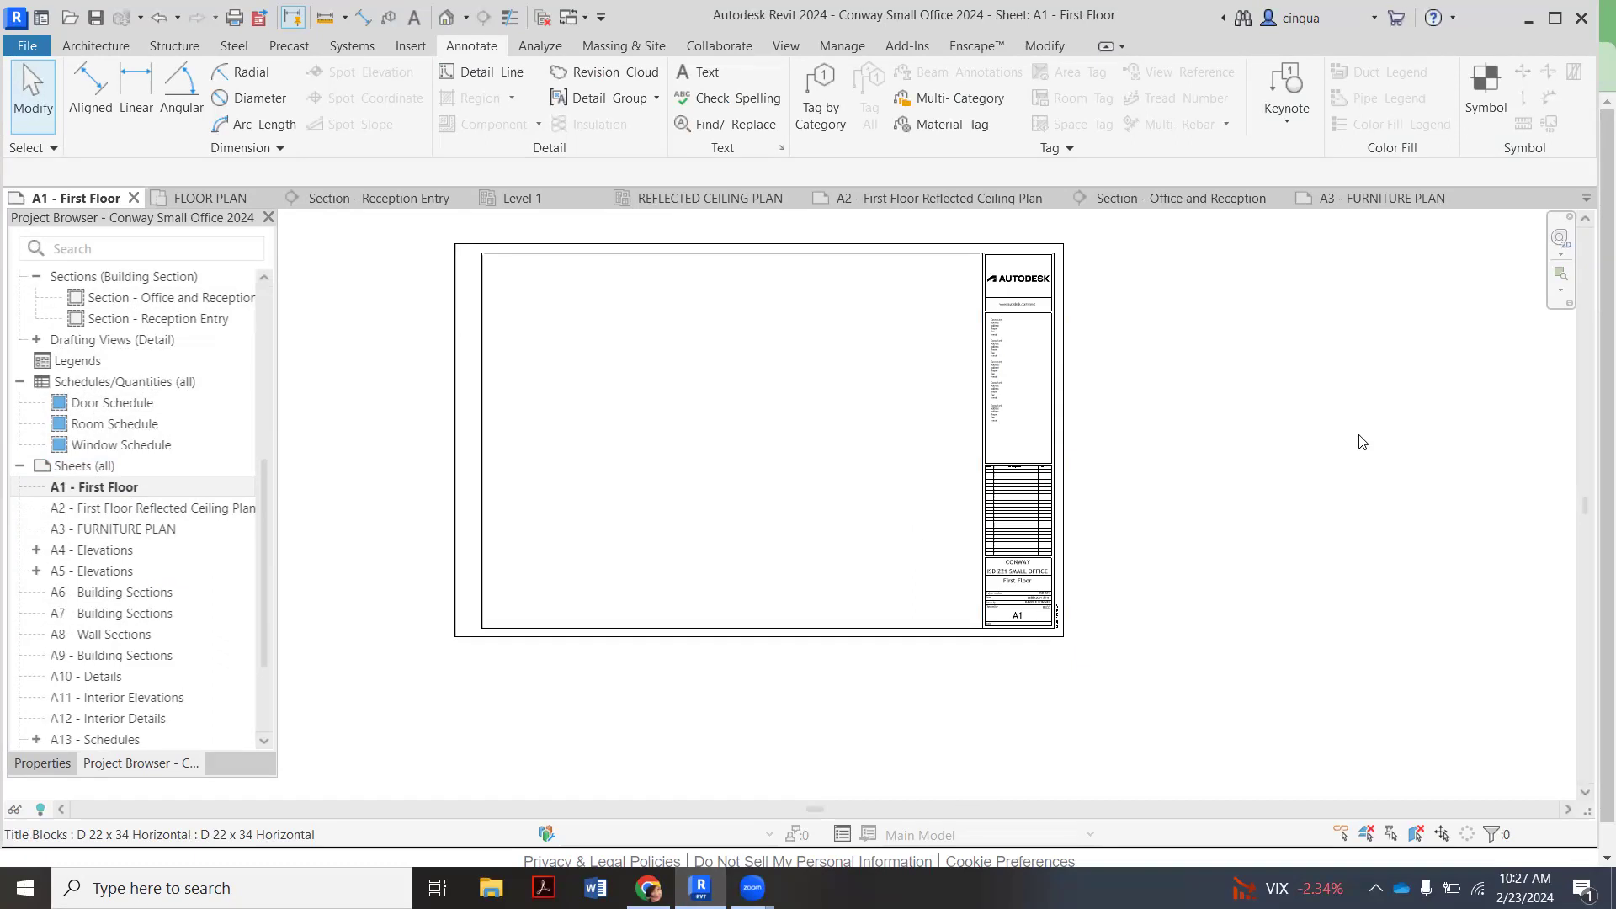
{"action": "scroll", "coordinate": [816, 530], "scroll_direction": "down", "scroll_amount": 1}
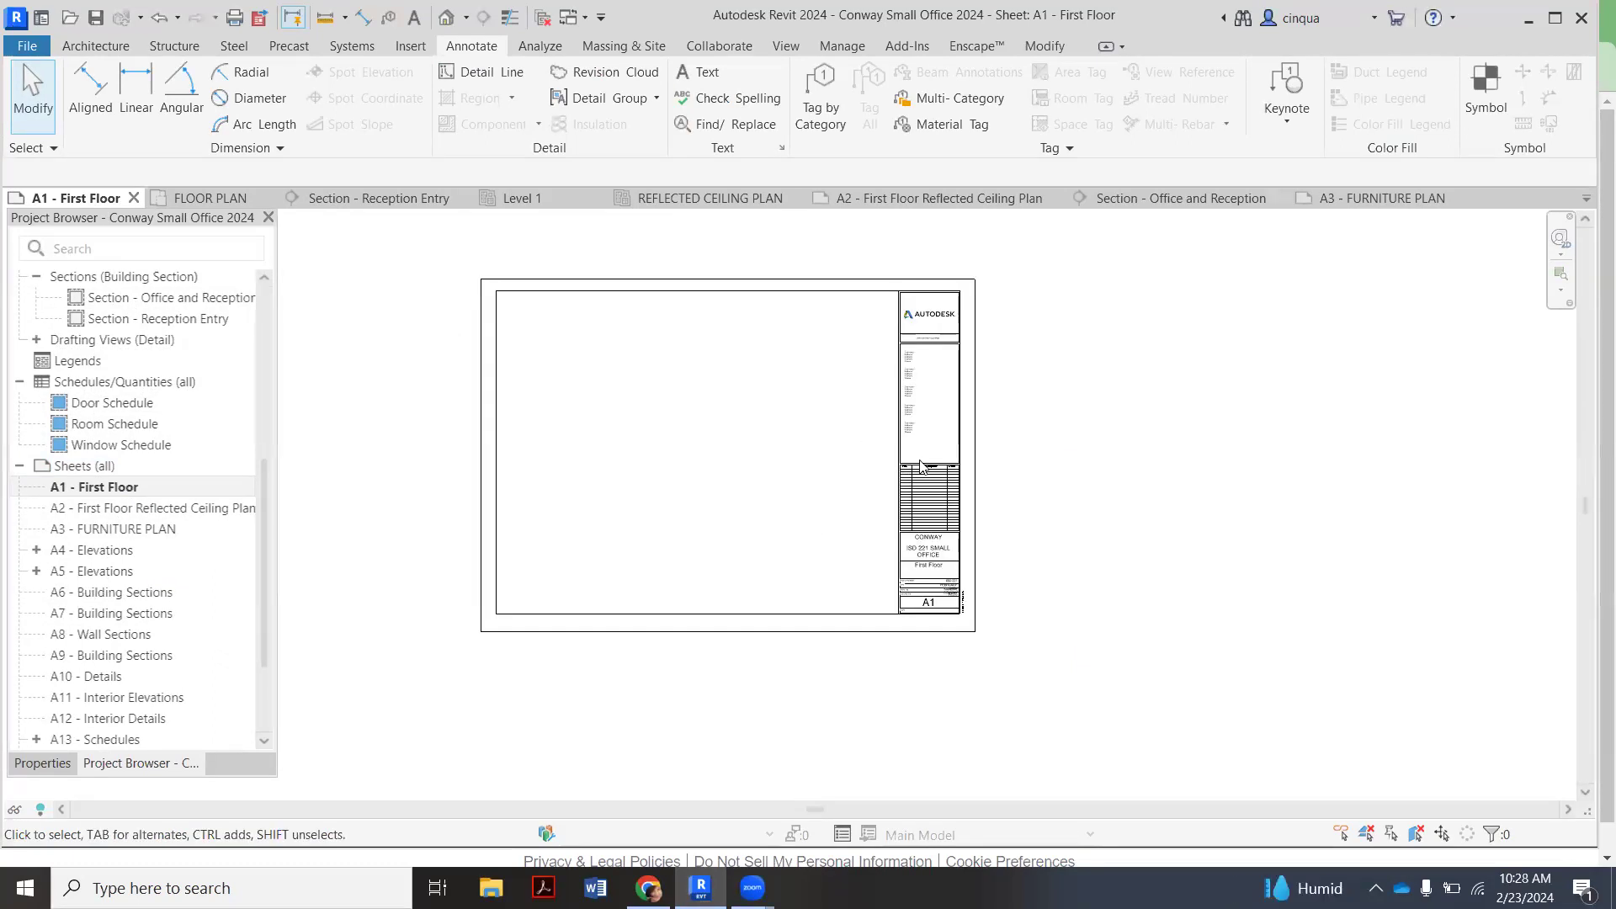
{"action": "scroll", "coordinate": [918, 461], "scroll_direction": "down", "scroll_amount": 1}
{"action": "scroll", "coordinate": [875, 463], "scroll_direction": "up", "scroll_amount": 1}
{"action": "scroll", "coordinate": [847, 469], "scroll_direction": "down", "scroll_amount": 1}
{"action": "scroll", "coordinate": [847, 455], "scroll_direction": "up", "scroll_amount": 1}
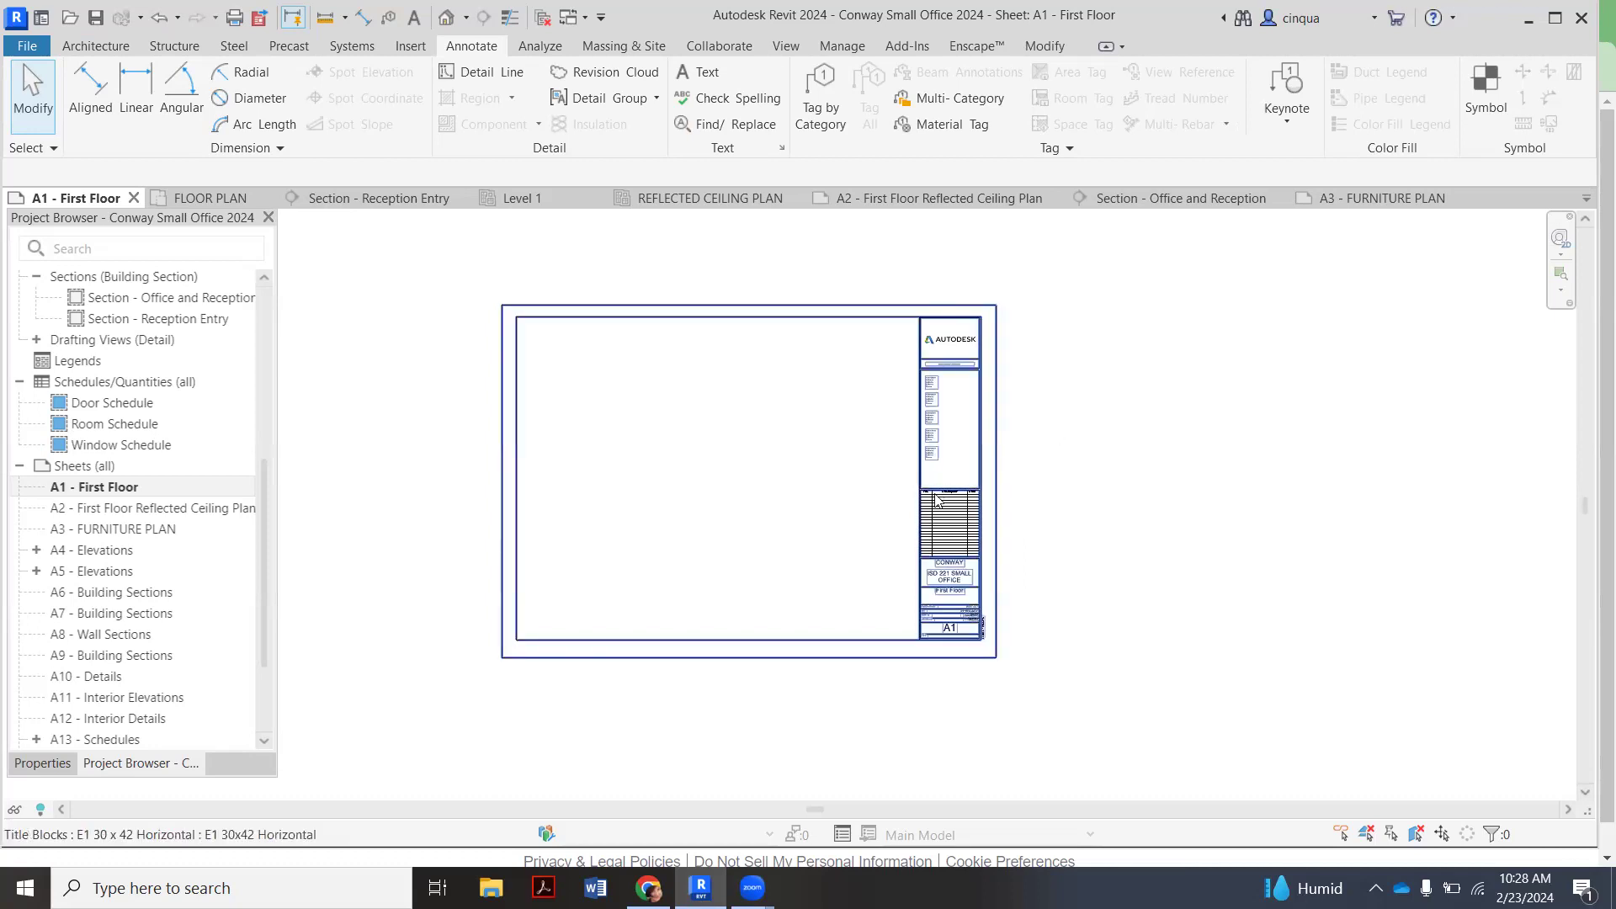
Select the title block and check its type list in Properties without changing it
{"action": "left_click", "coordinate": [909, 510]}
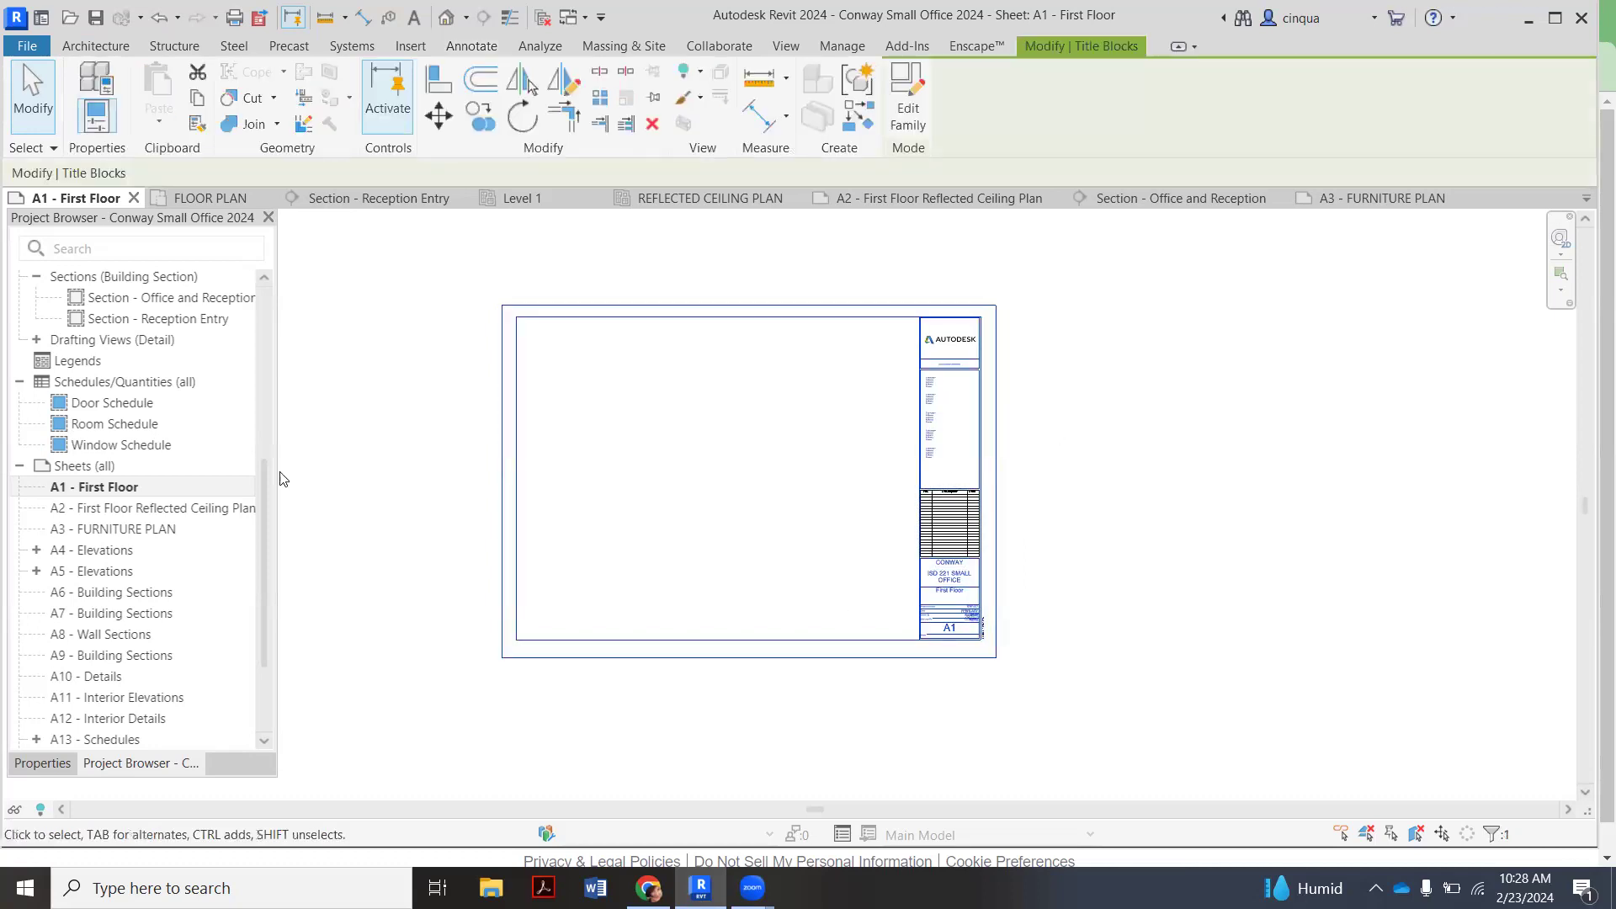
{"action": "left_click", "coordinate": [42, 763]}
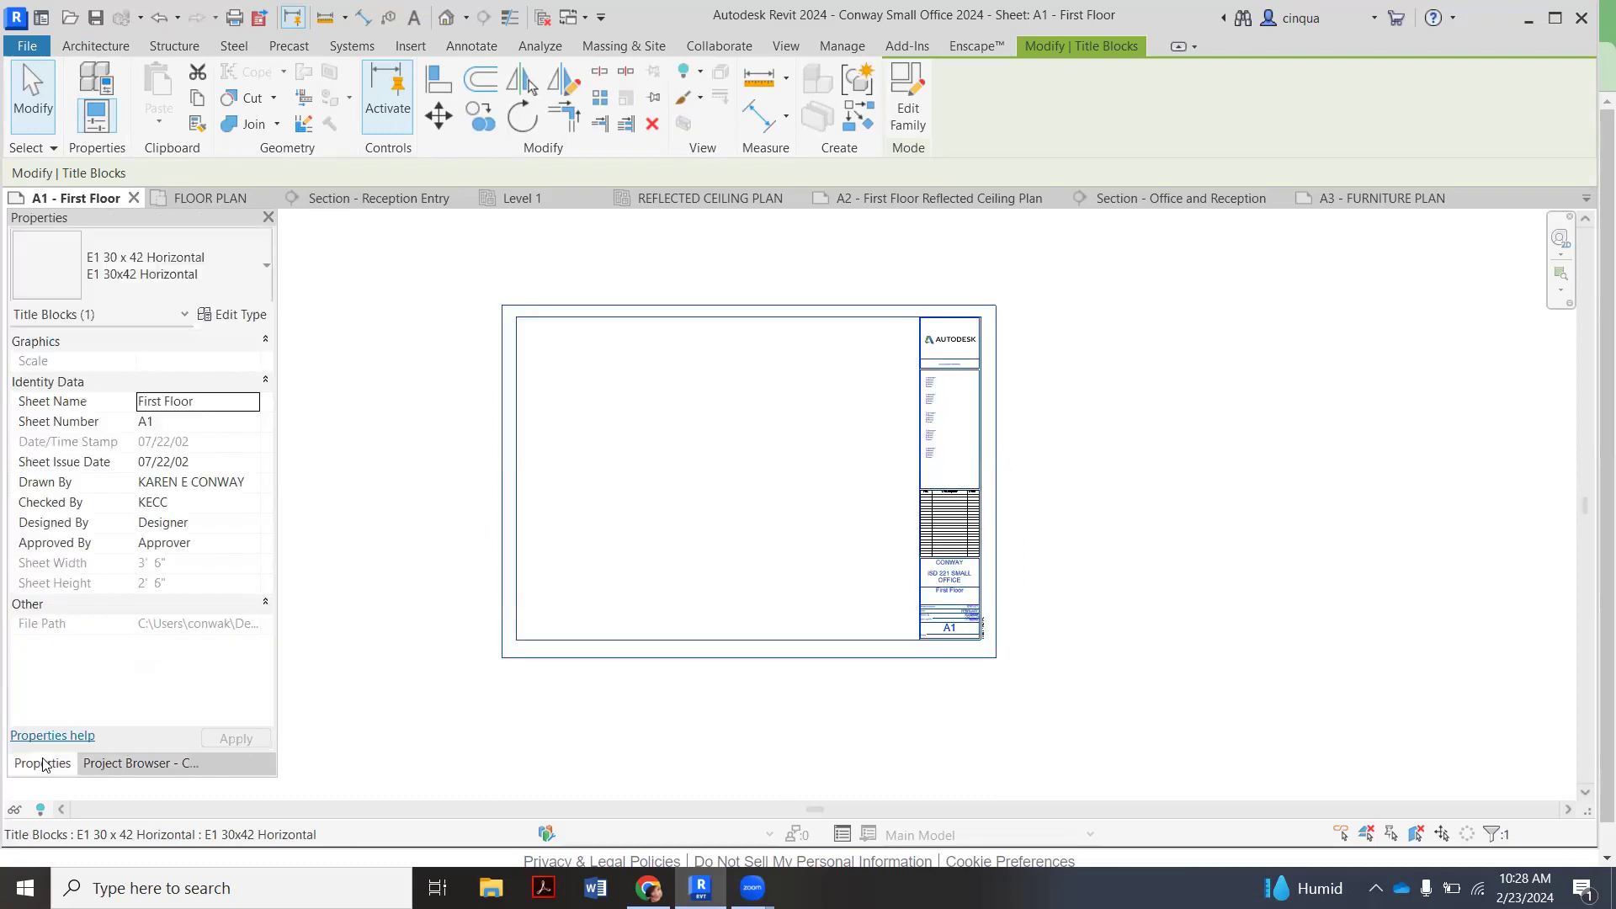
{"action": "left_click", "coordinate": [217, 271]}
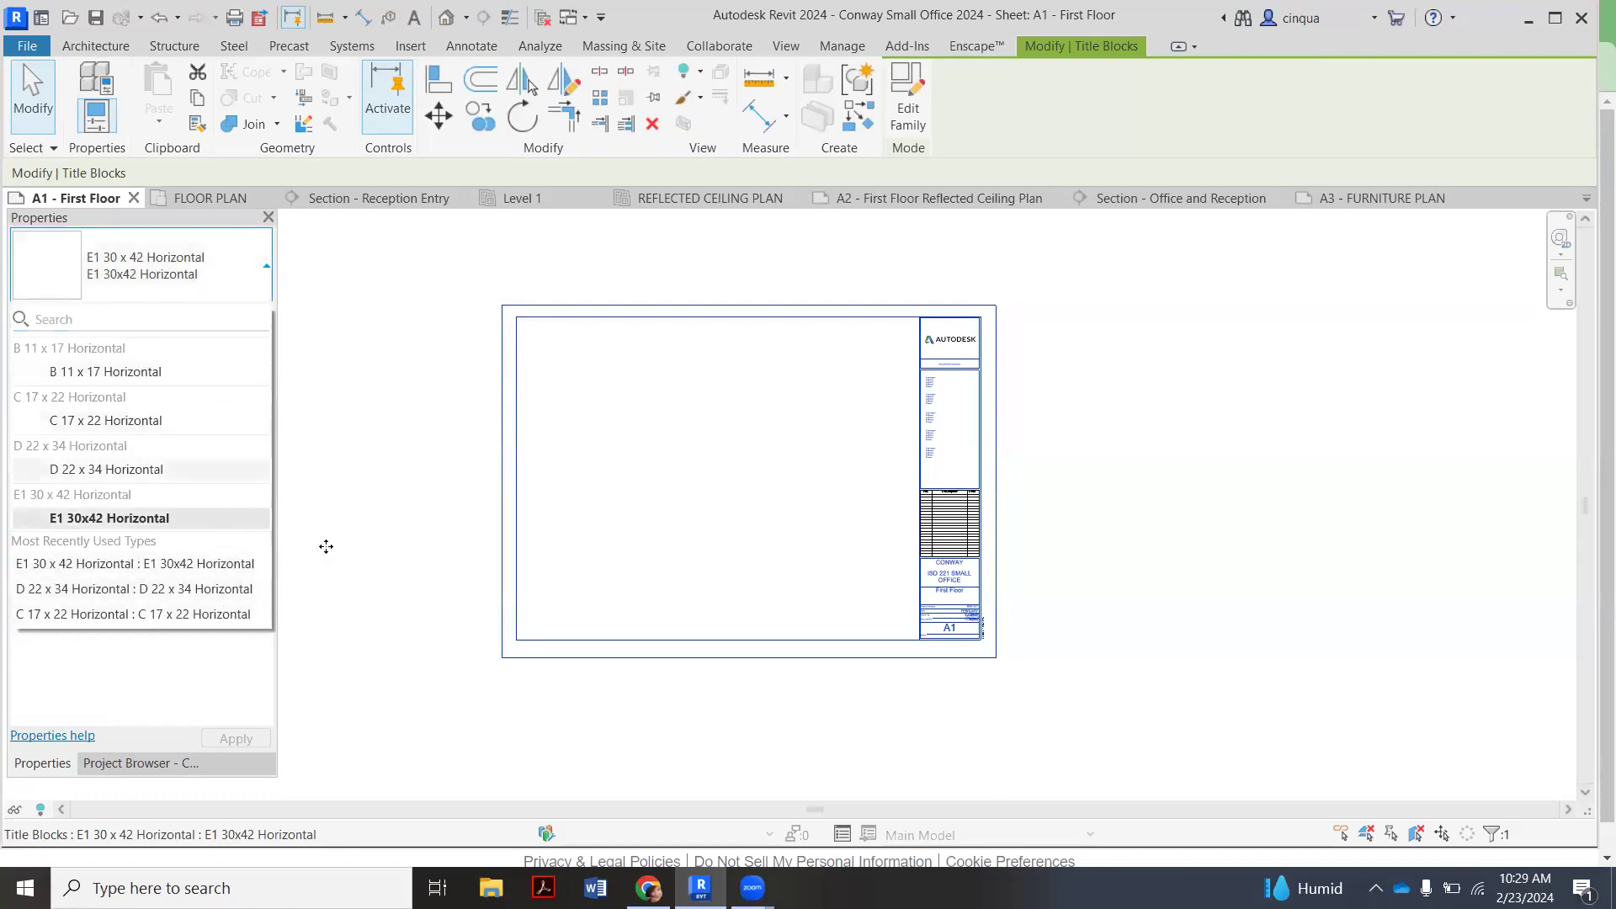
{"action": "left_click", "coordinate": [355, 547]}
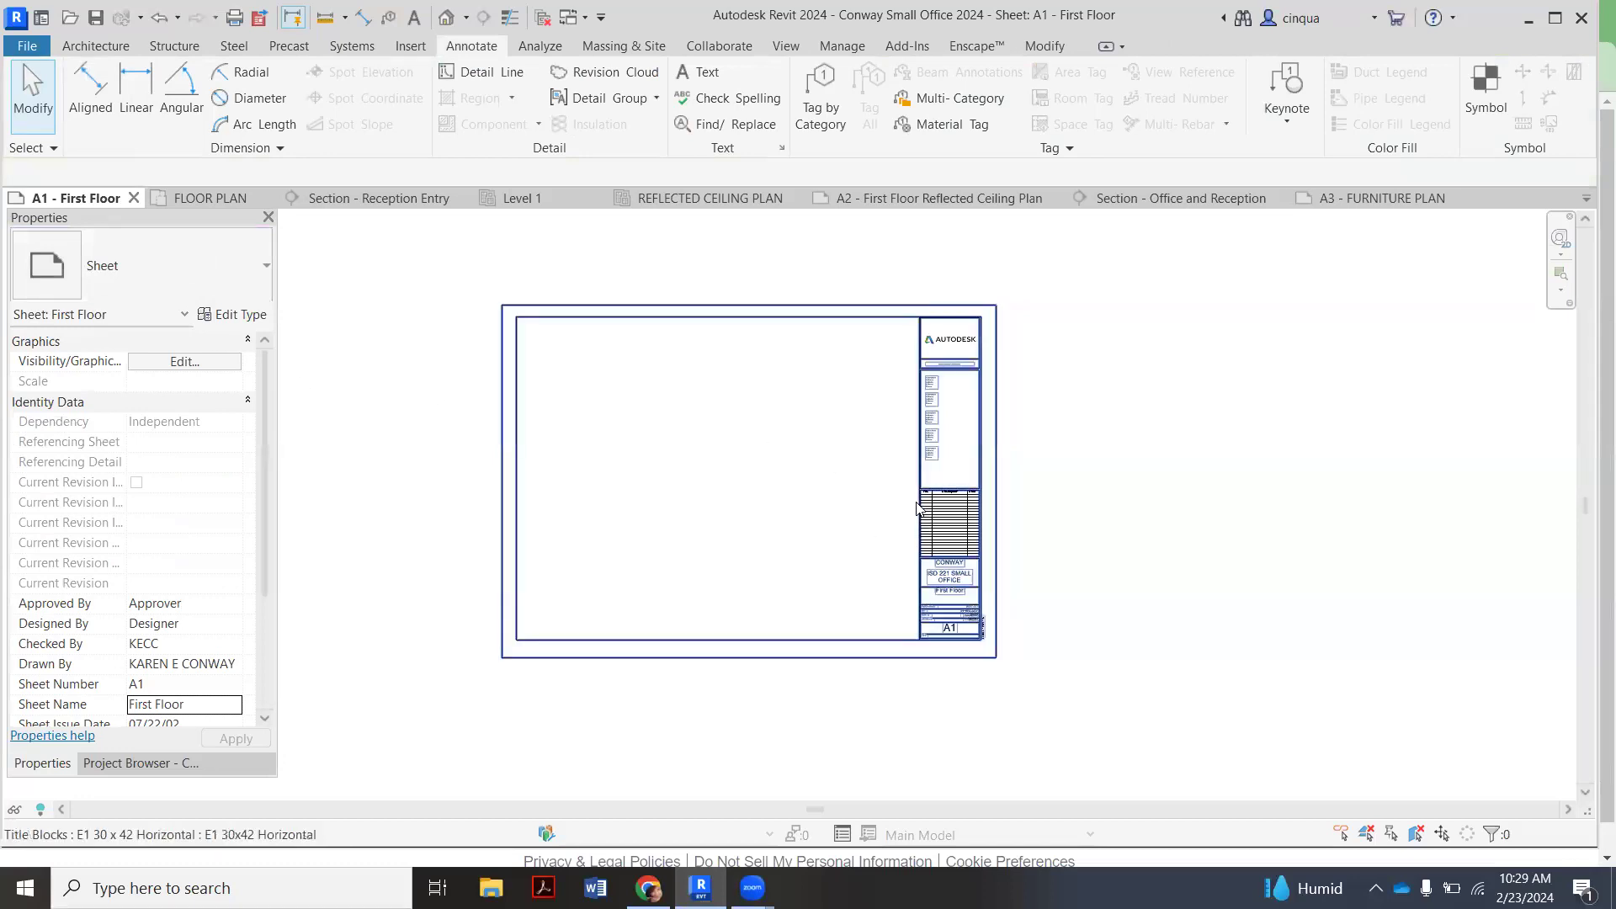
Load the D 22 x 34 Horizontal.rfa title block family from the type properties
{"action": "left_click", "coordinate": [918, 505]}
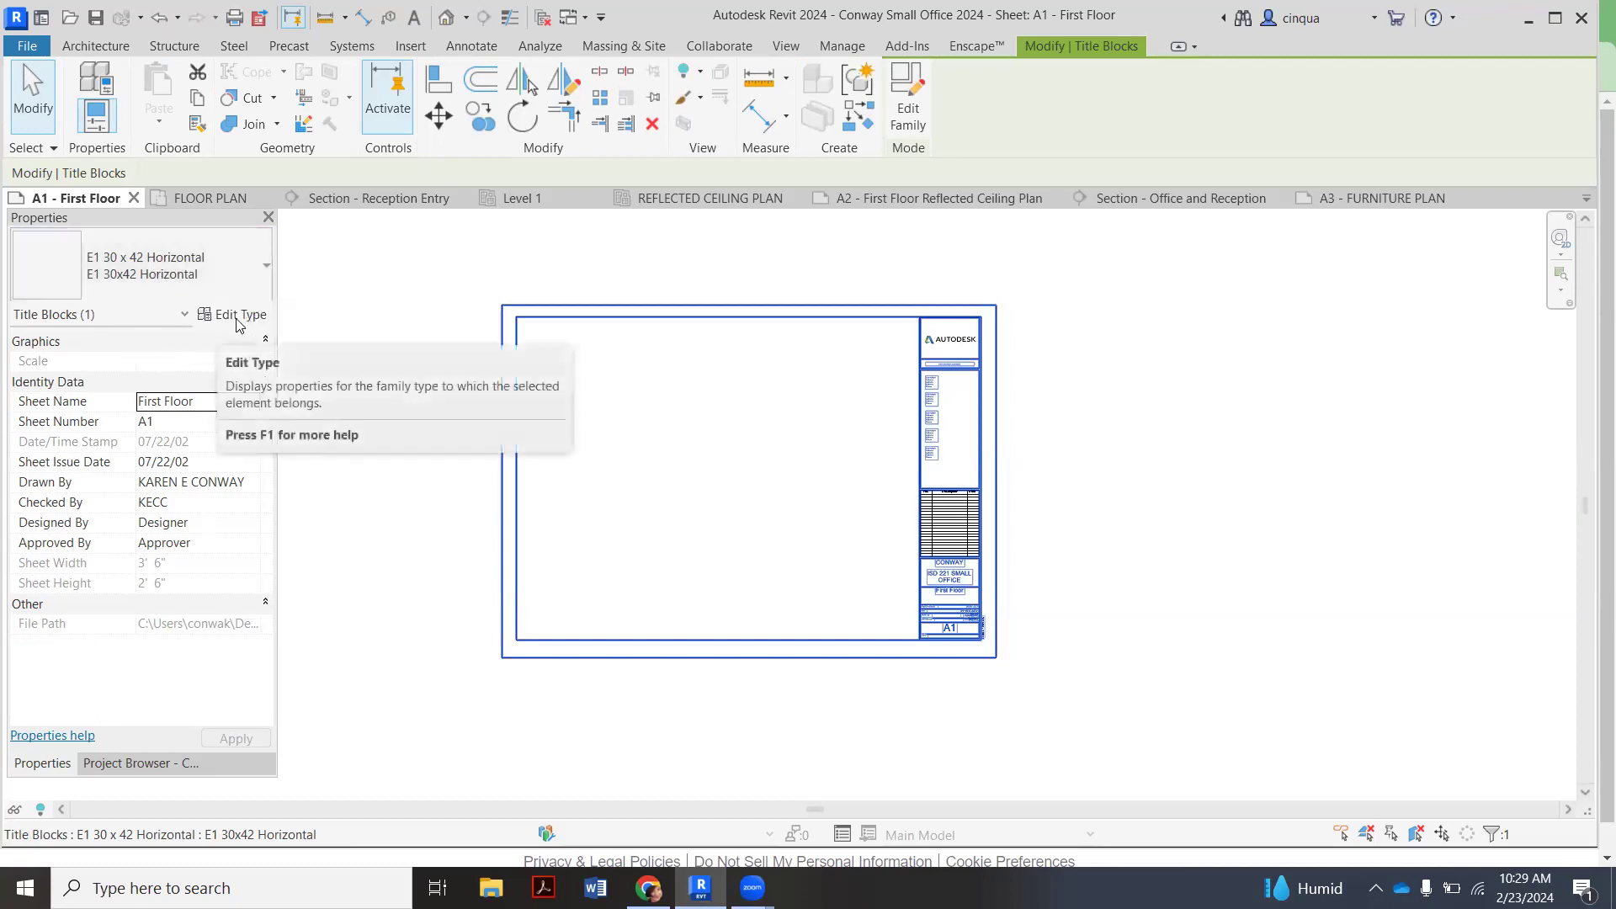
{"action": "left_click", "coordinate": [238, 320]}
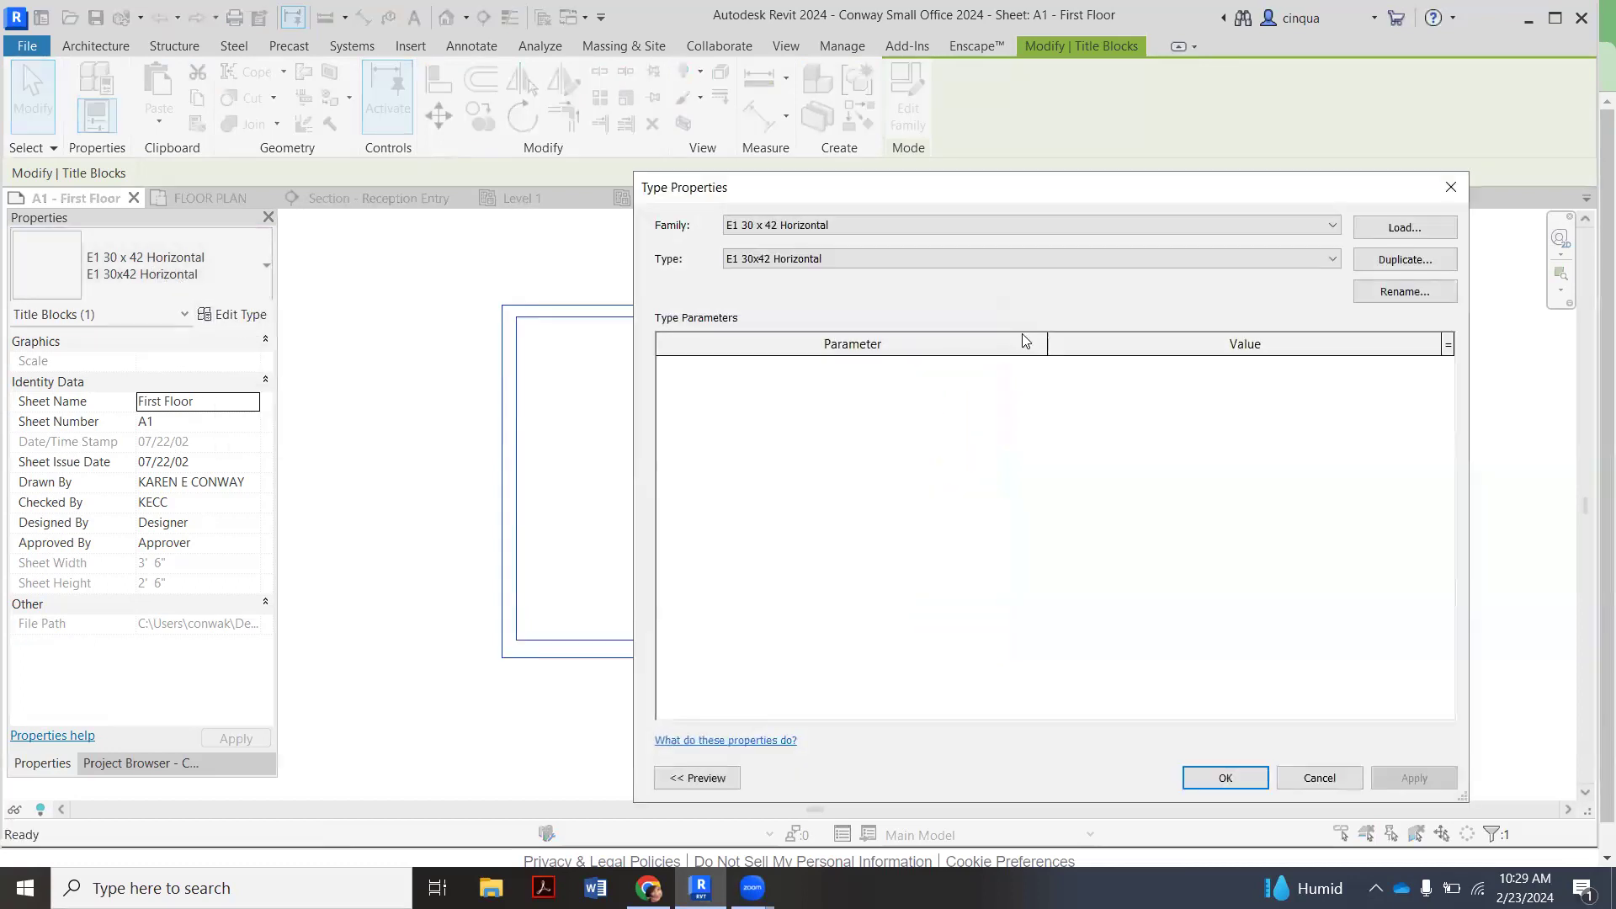
{"action": "left_click", "coordinate": [1421, 229]}
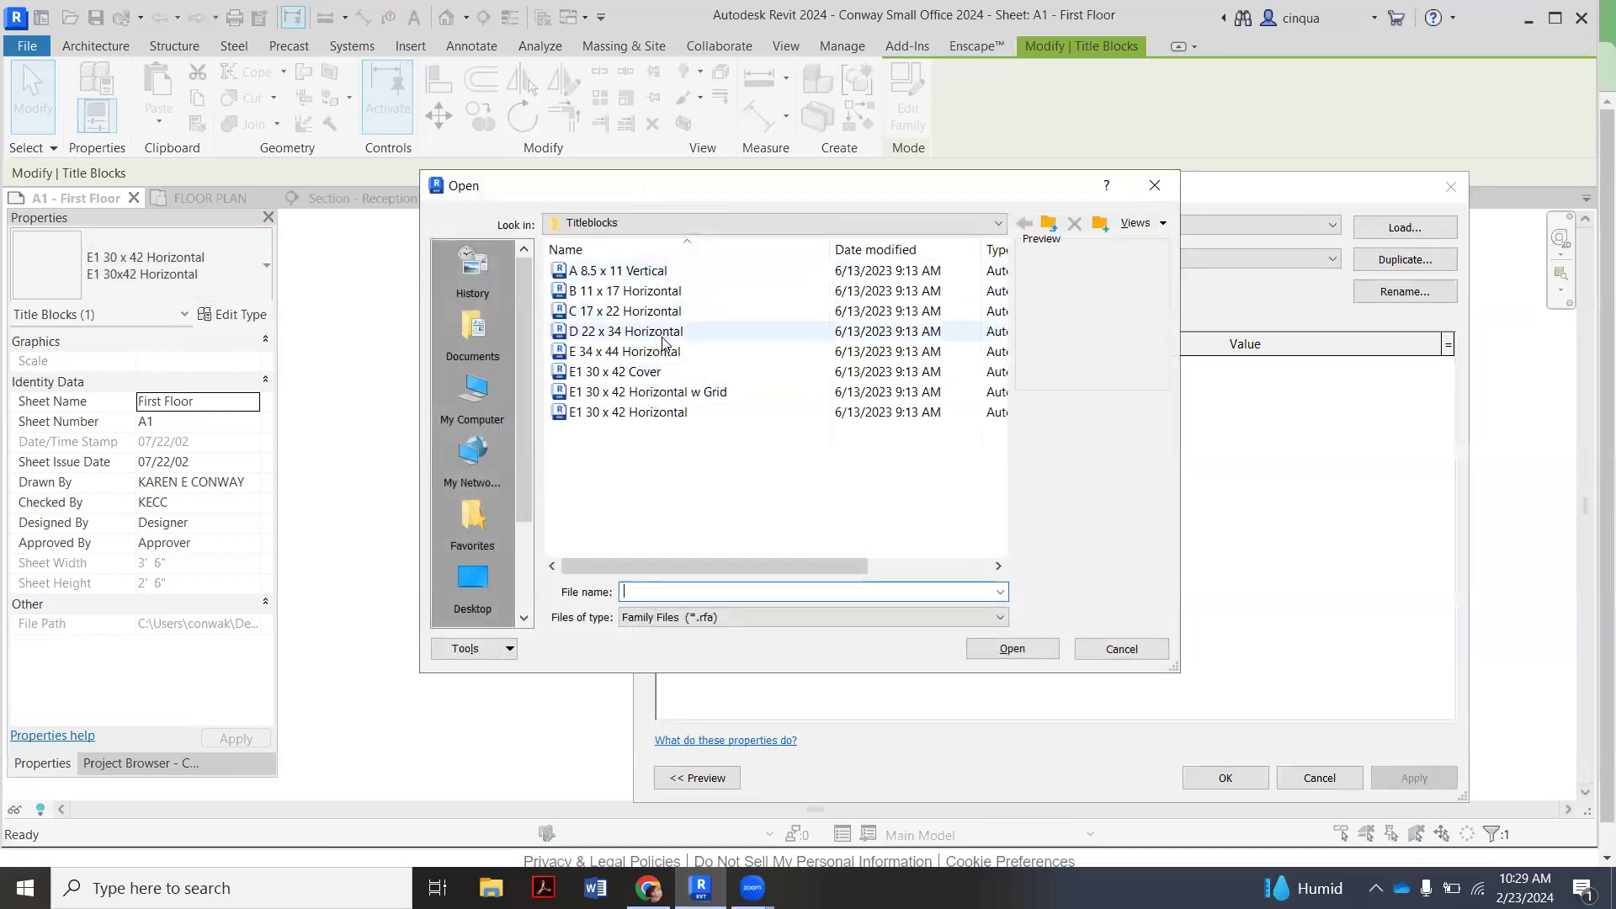
{"action": "left_click", "coordinate": [674, 333]}
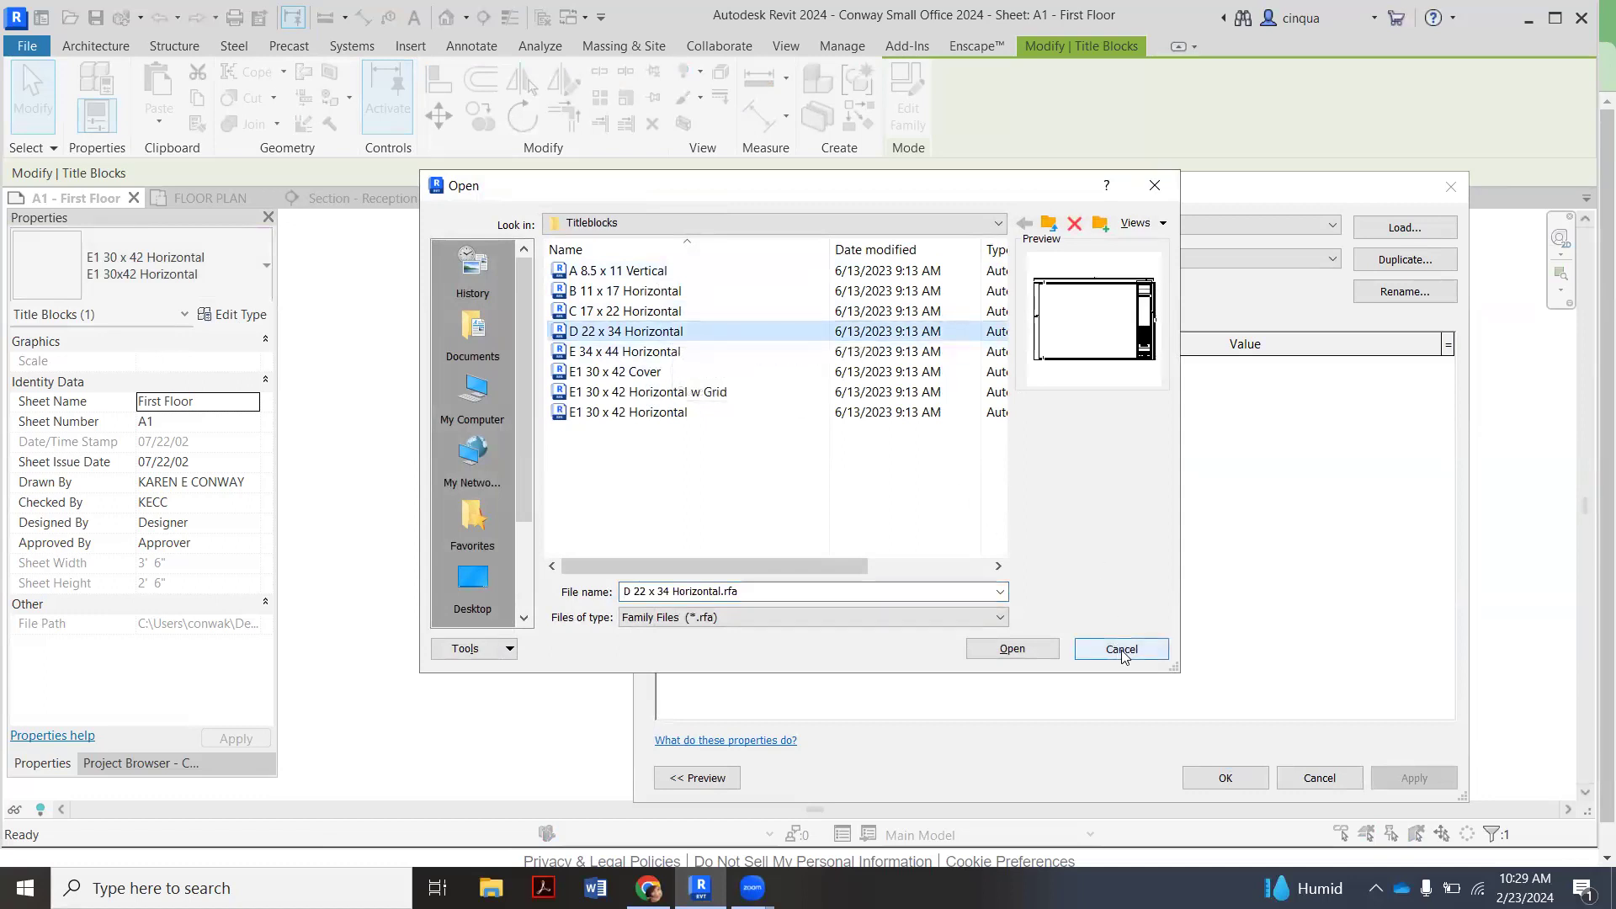
{"action": "left_click", "coordinate": [1032, 654]}
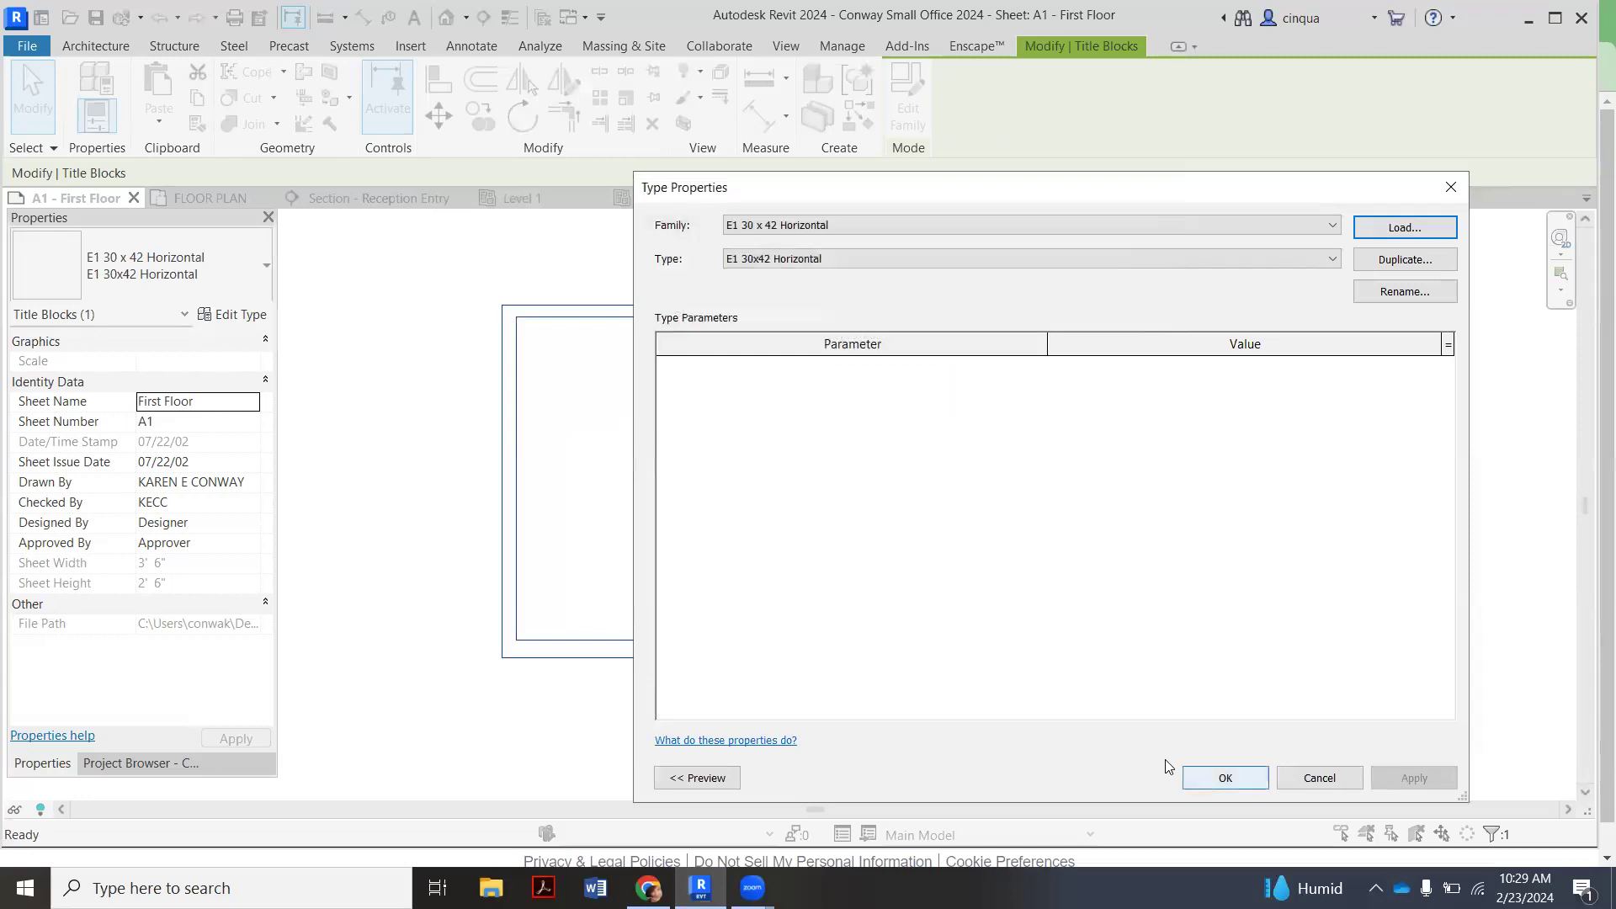
{"action": "left_click", "coordinate": [1224, 776]}
{"action": "left_click", "coordinate": [447, 401]}
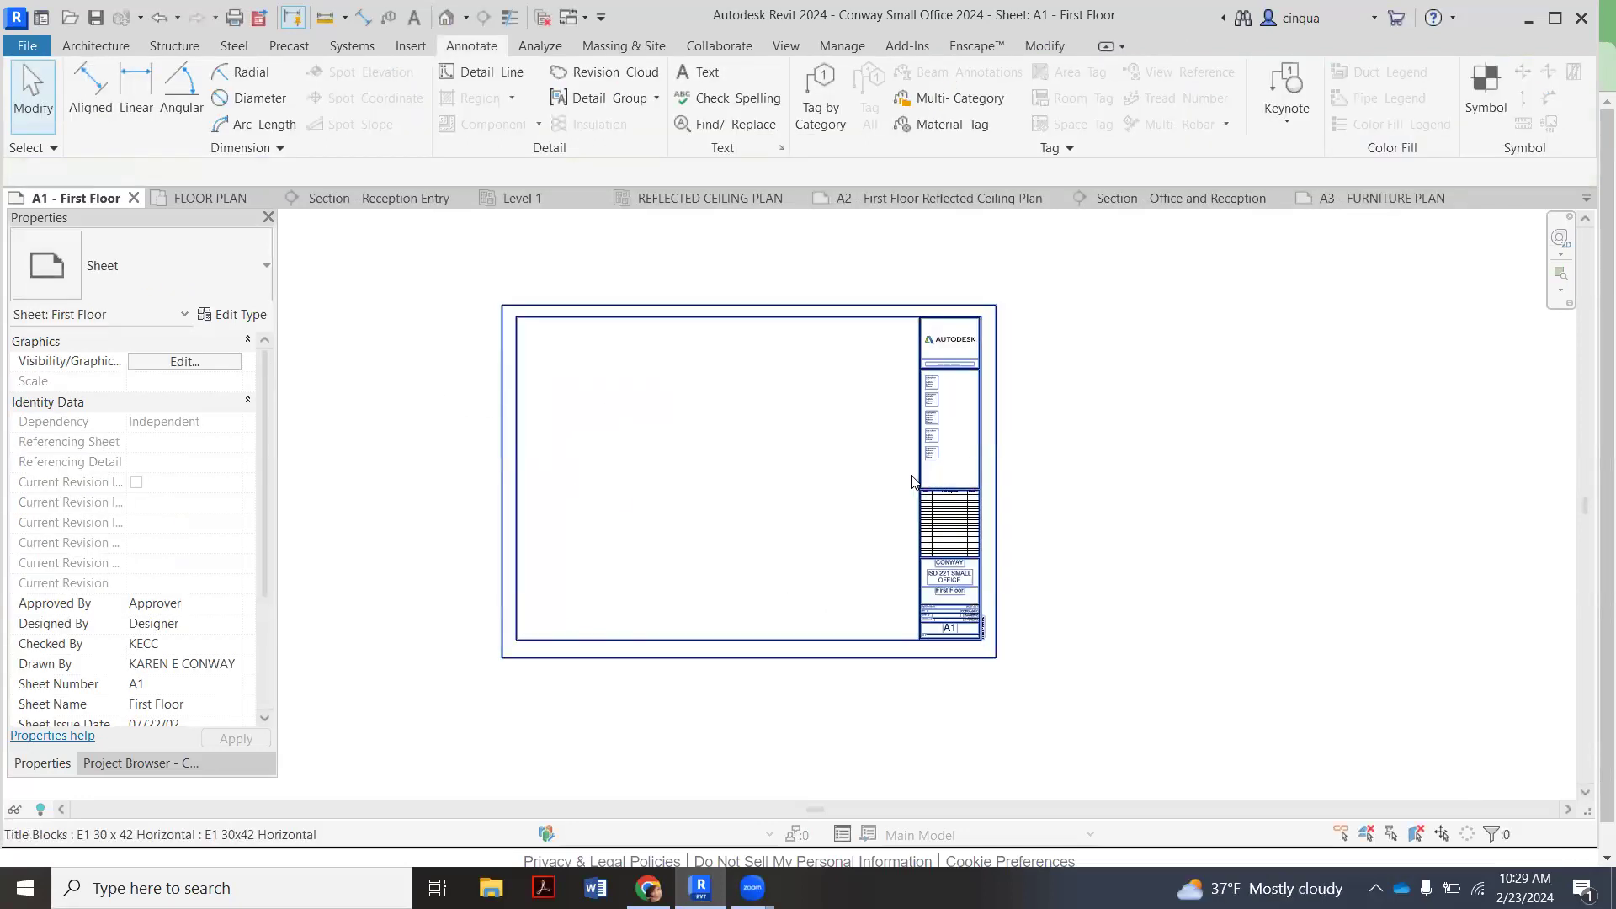
Switch sheet A1's title block type to D 22 x 34 Horizontal and zoom in on it
{"action": "left_click", "coordinate": [925, 493]}
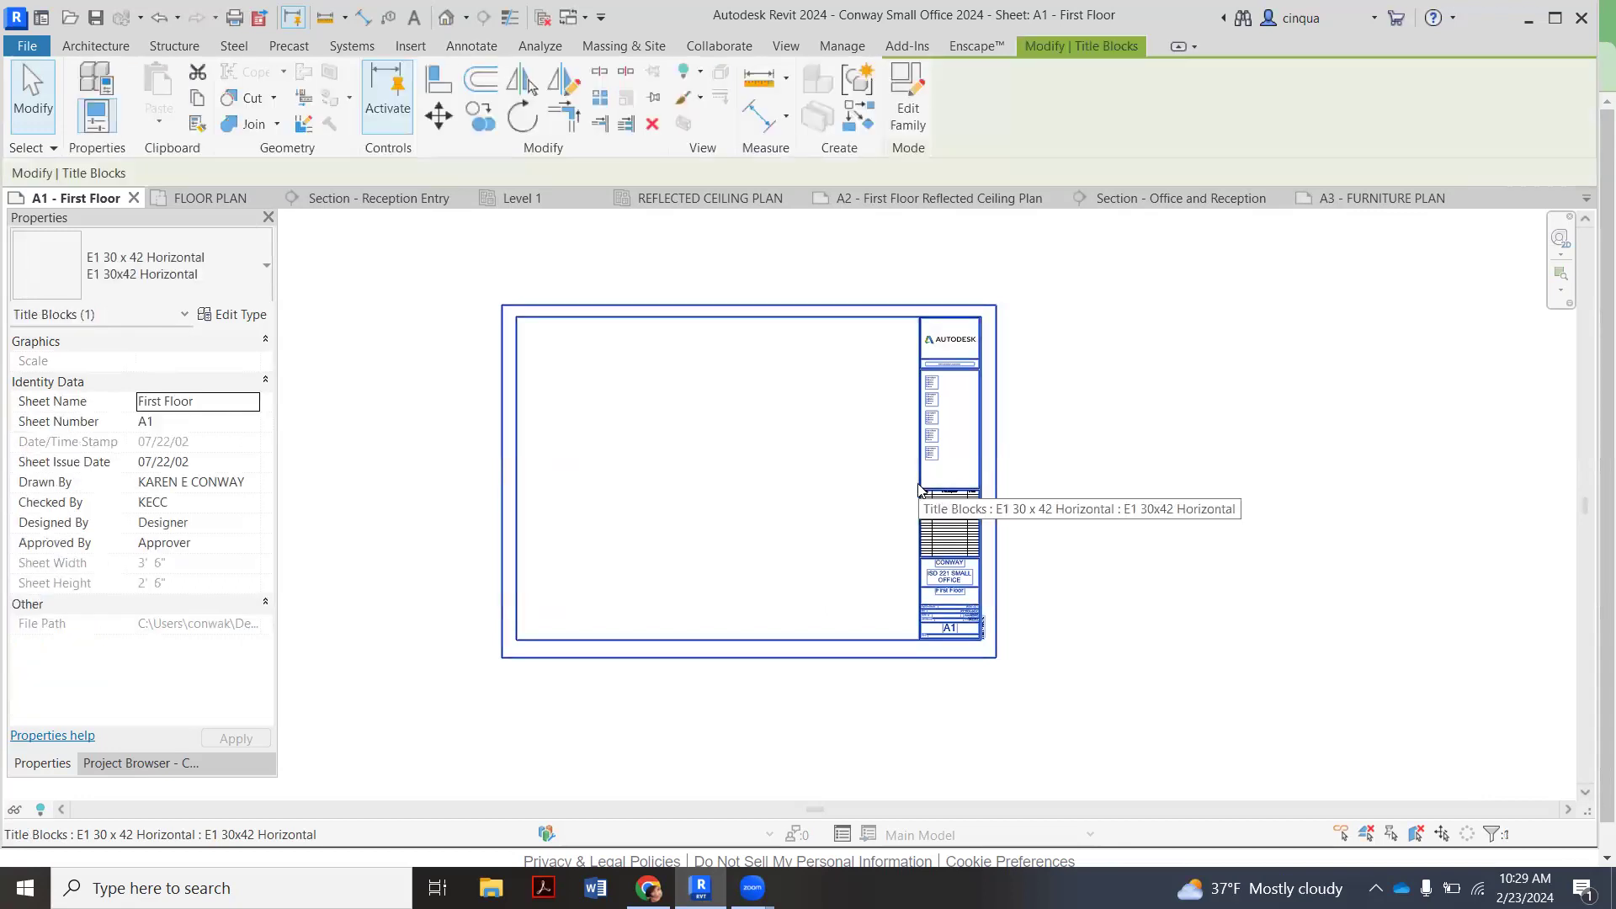
{"action": "left_click", "coordinate": [242, 269]}
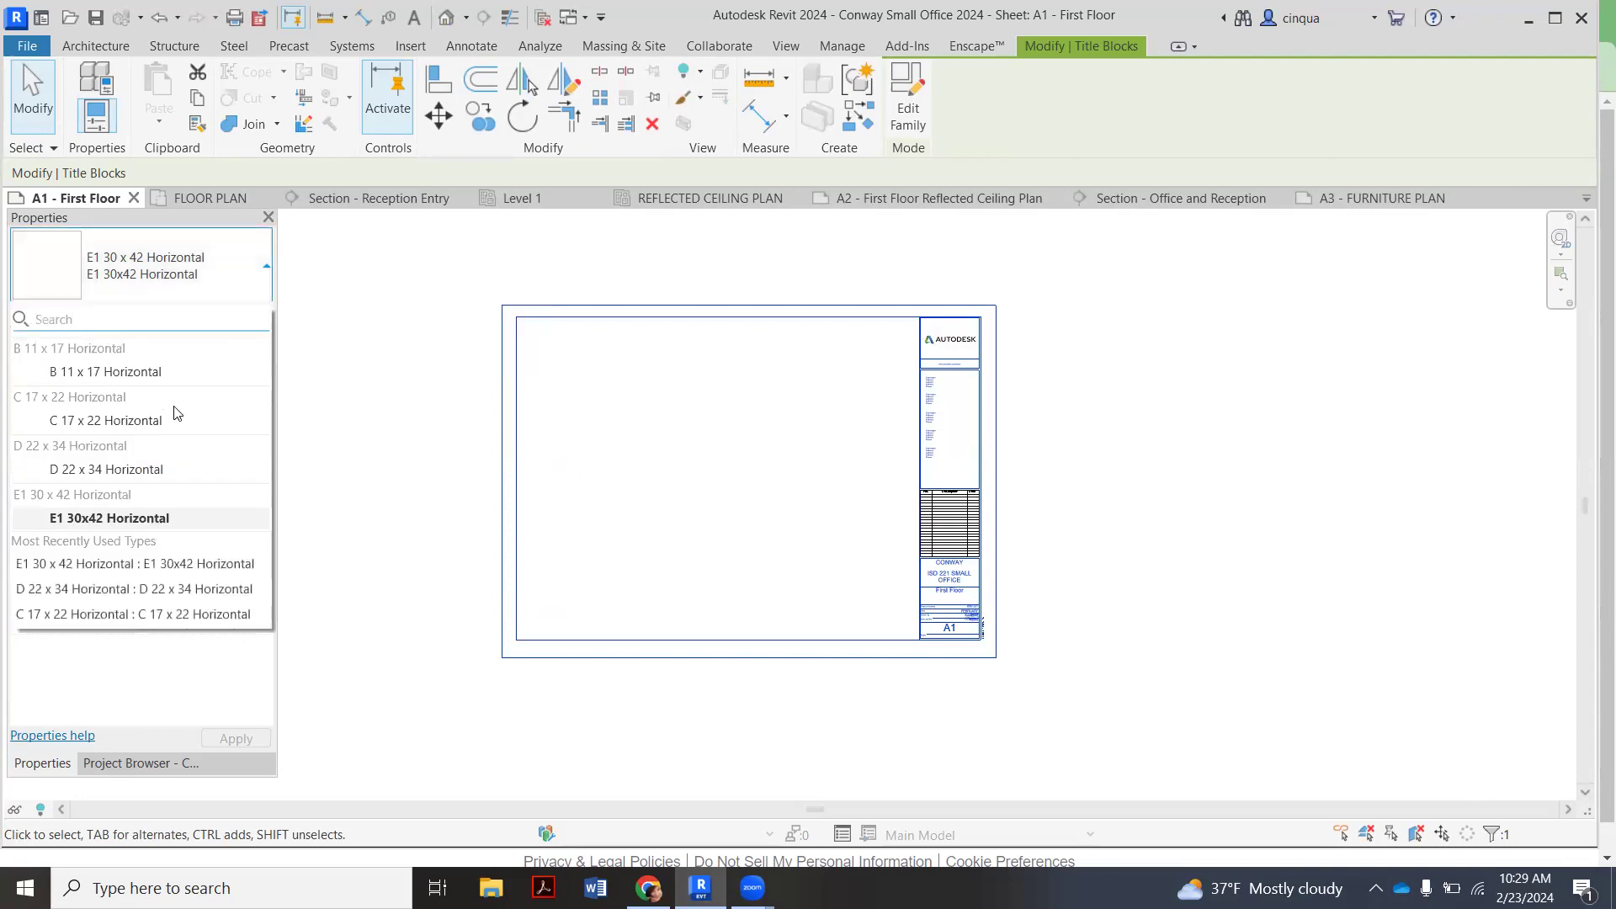
{"action": "left_click", "coordinate": [166, 471]}
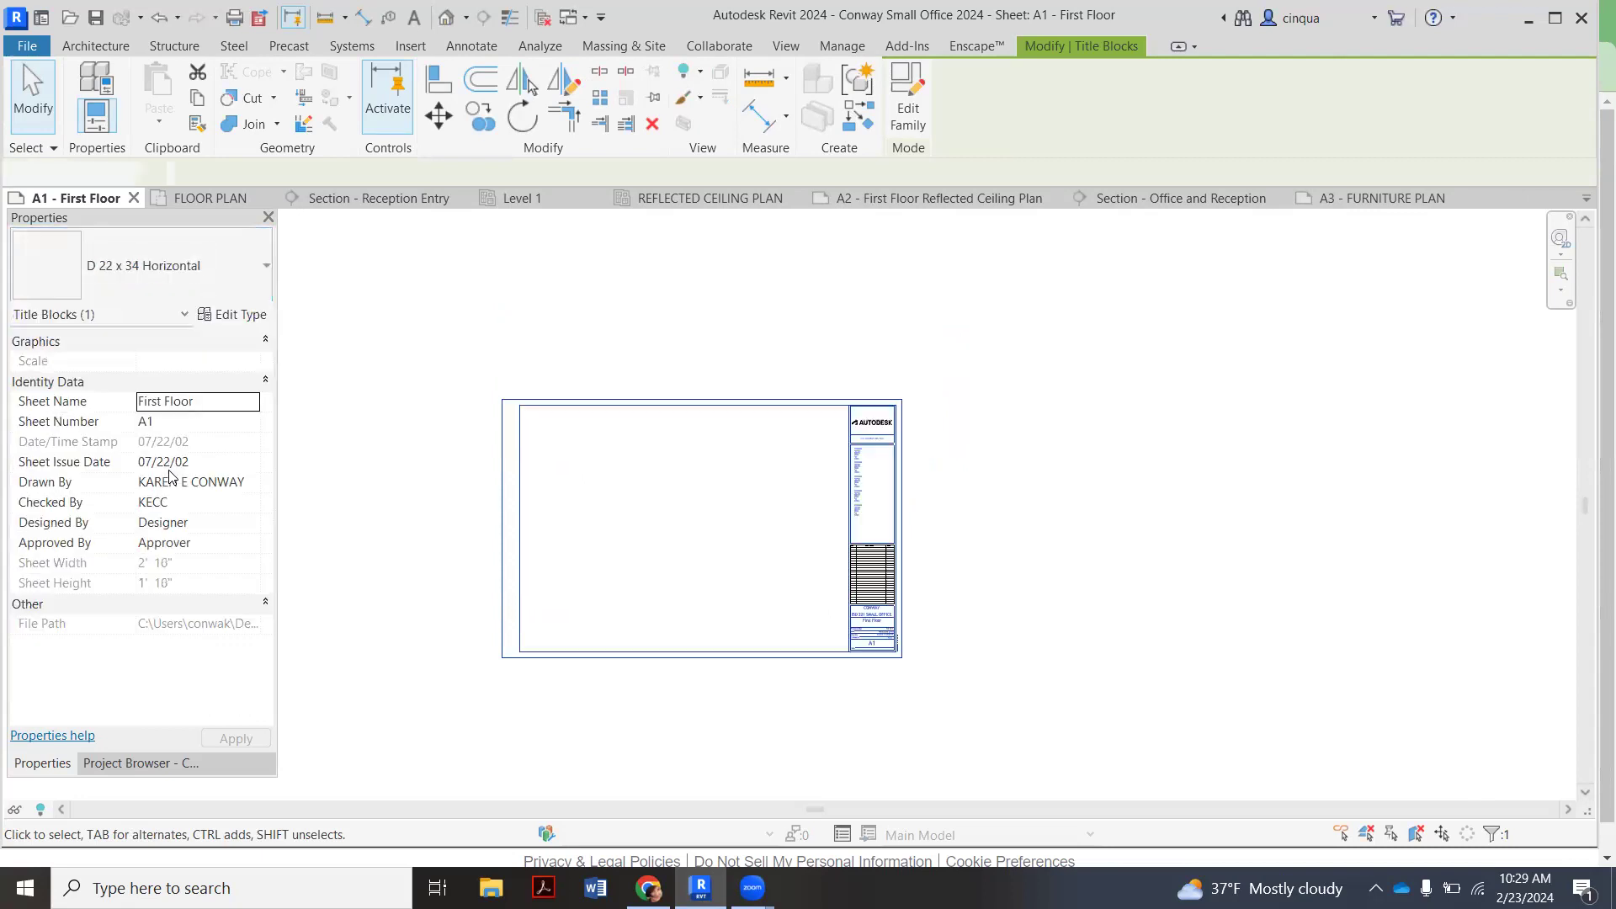
{"action": "left_click", "coordinate": [1082, 454]}
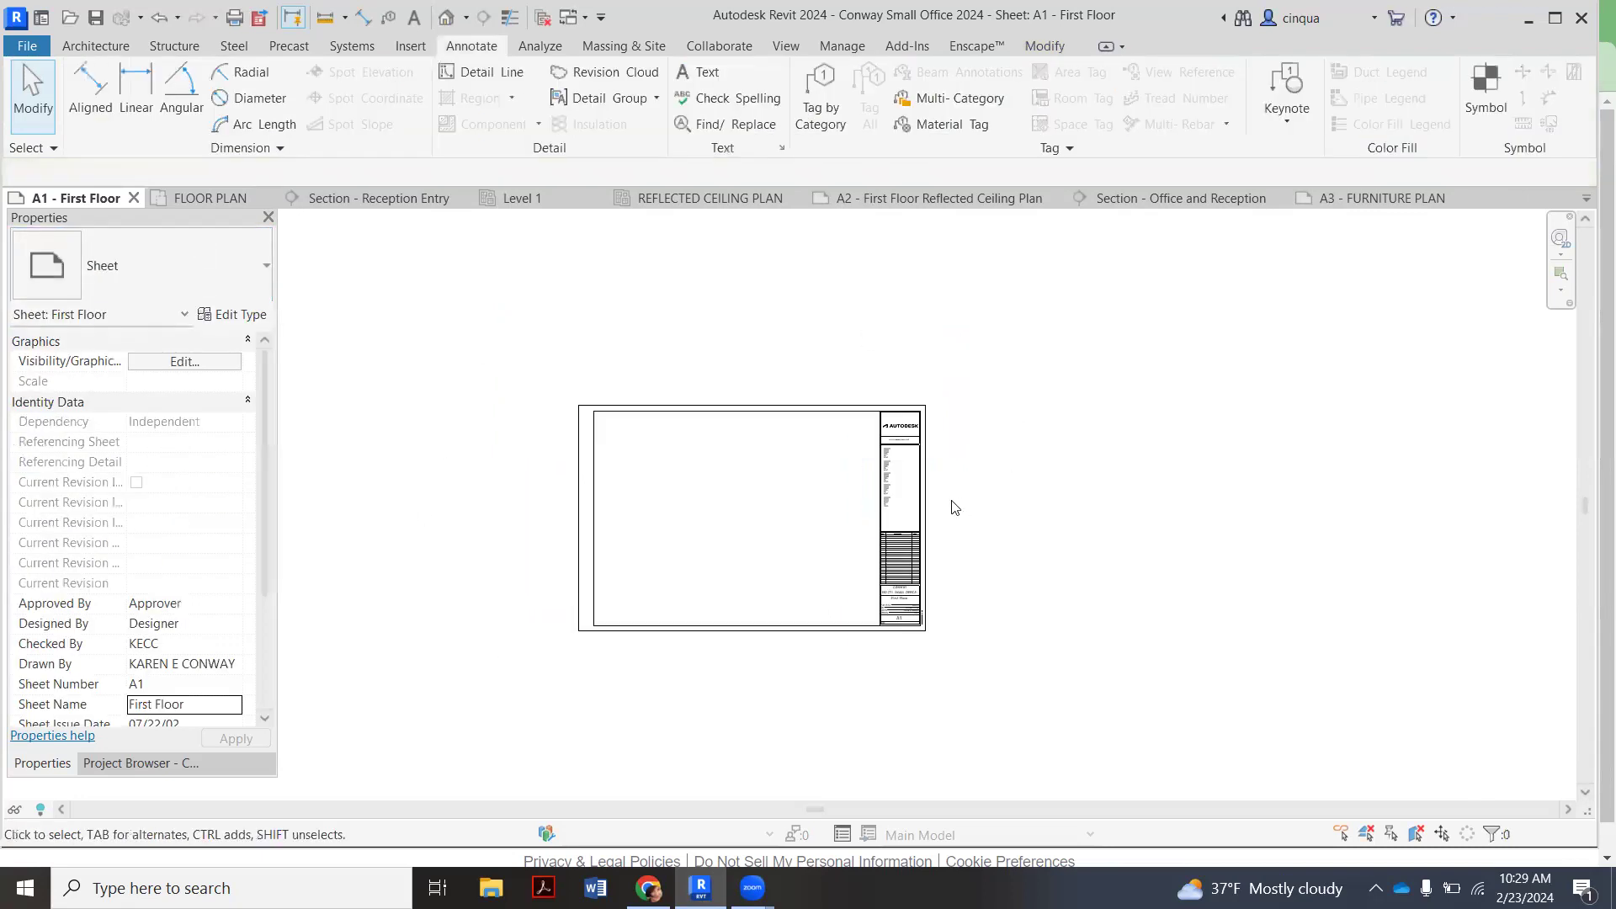
{"action": "scroll", "coordinate": [976, 569], "scroll_direction": "up", "scroll_amount": 3}
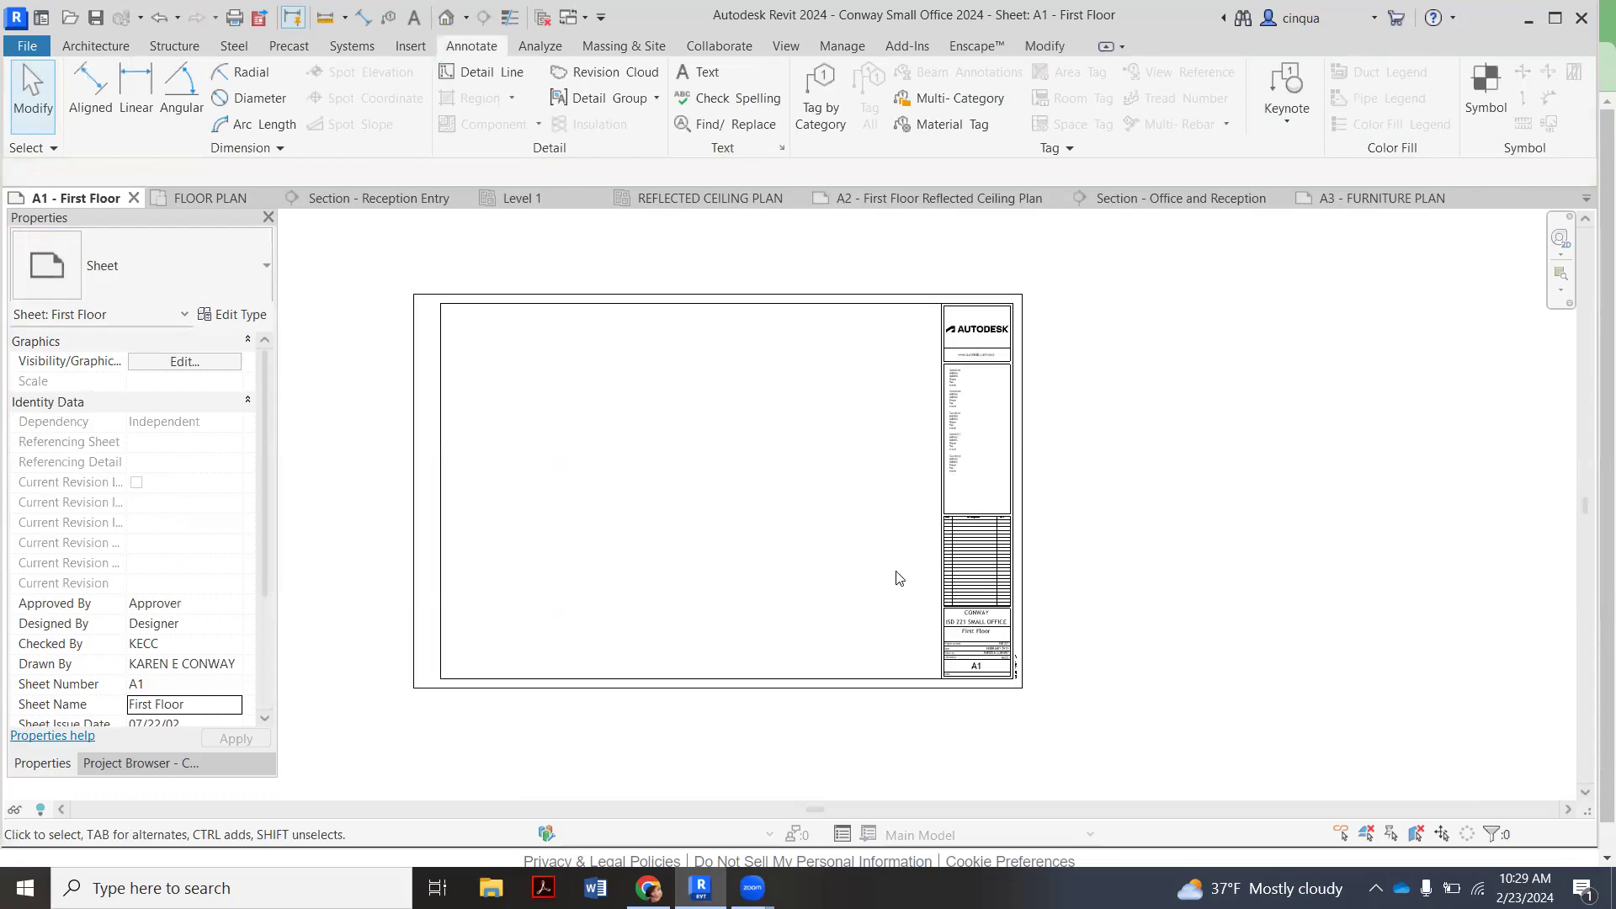
{"action": "scroll", "coordinate": [984, 589], "scroll_direction": "up", "scroll_amount": 5}
{"action": "scroll", "coordinate": [974, 543], "scroll_direction": "up", "scroll_amount": 2}
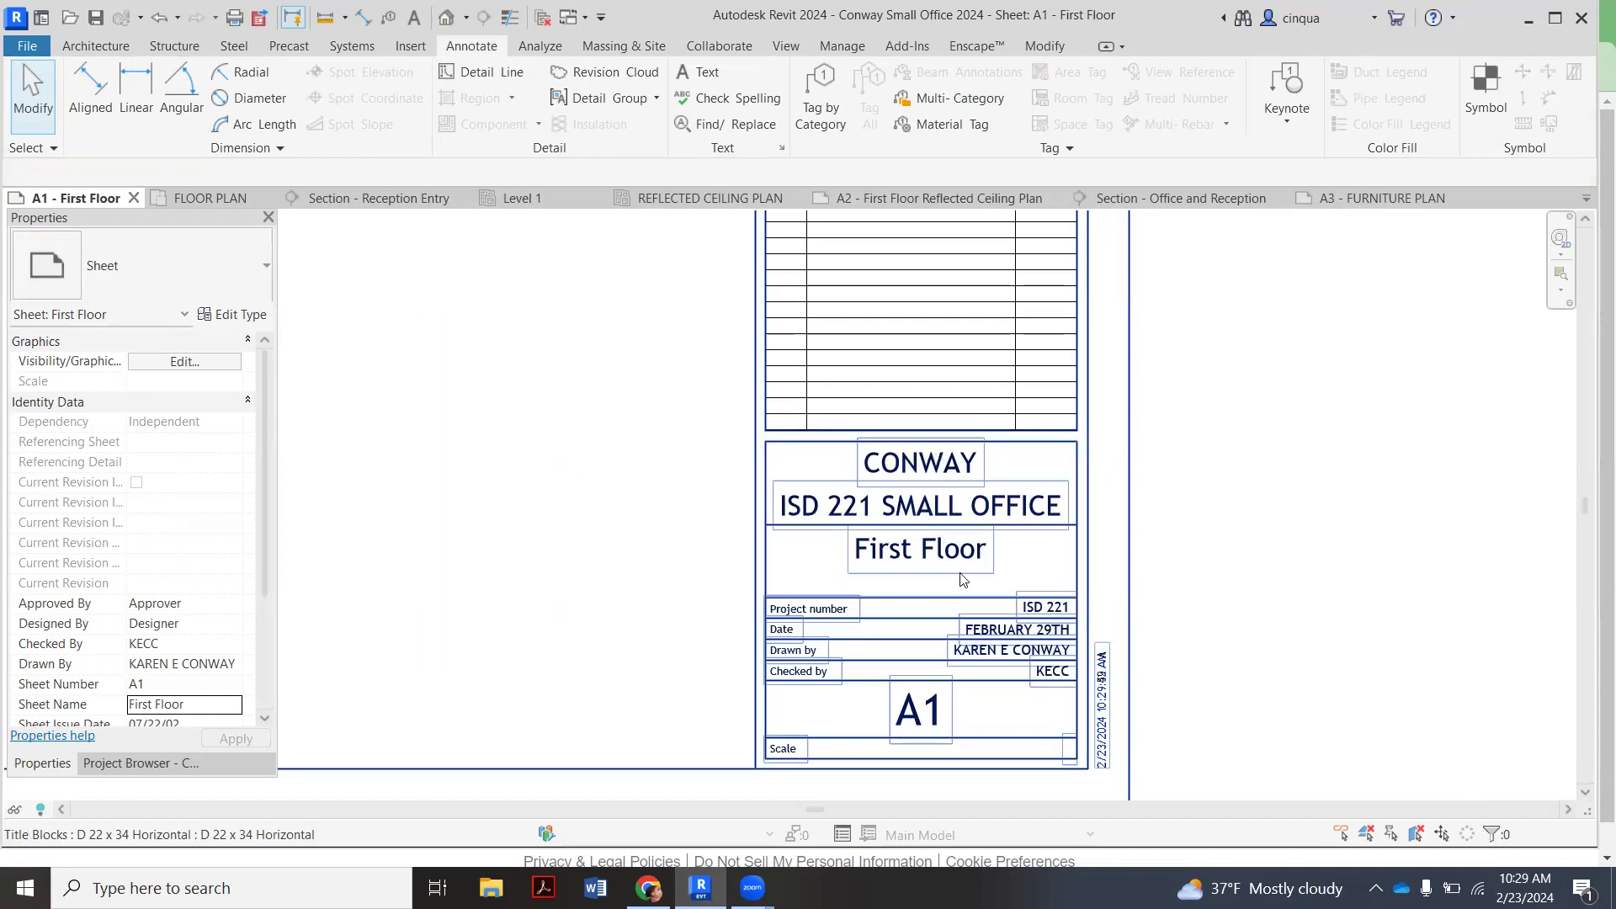
Edit the title block's Date label to read FEBRUARY 29, 2024
{"action": "scroll", "coordinate": [967, 548], "scroll_direction": "up", "scroll_amount": 1}
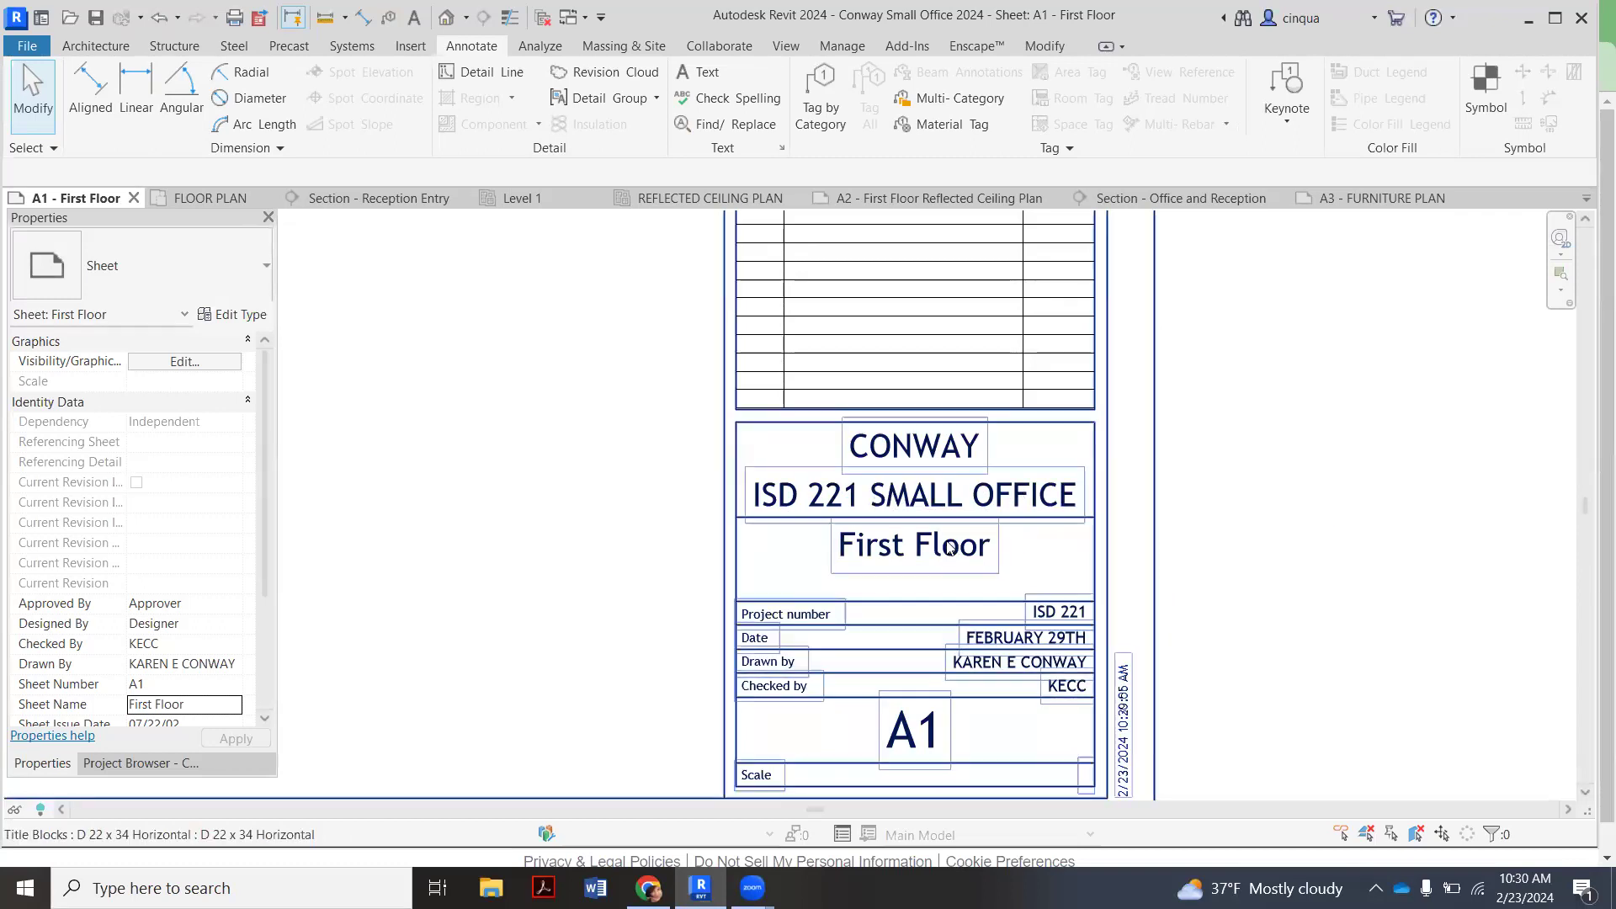
{"action": "scroll", "coordinate": [1086, 637], "scroll_direction": "up", "scroll_amount": 2}
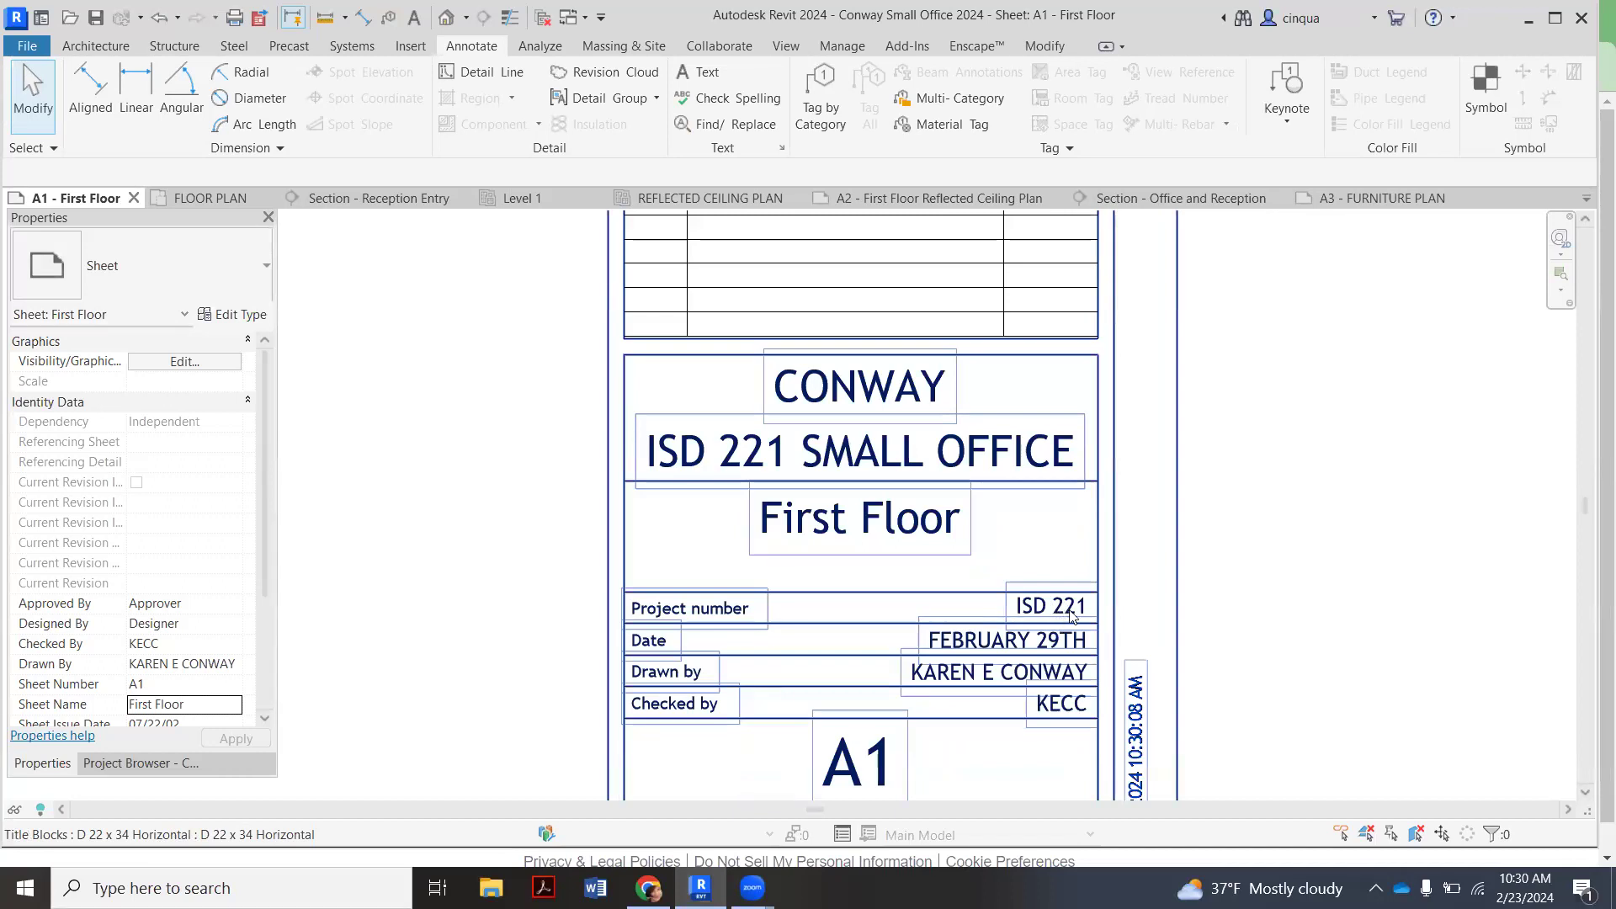
{"action": "left_click", "coordinate": [1020, 644]}
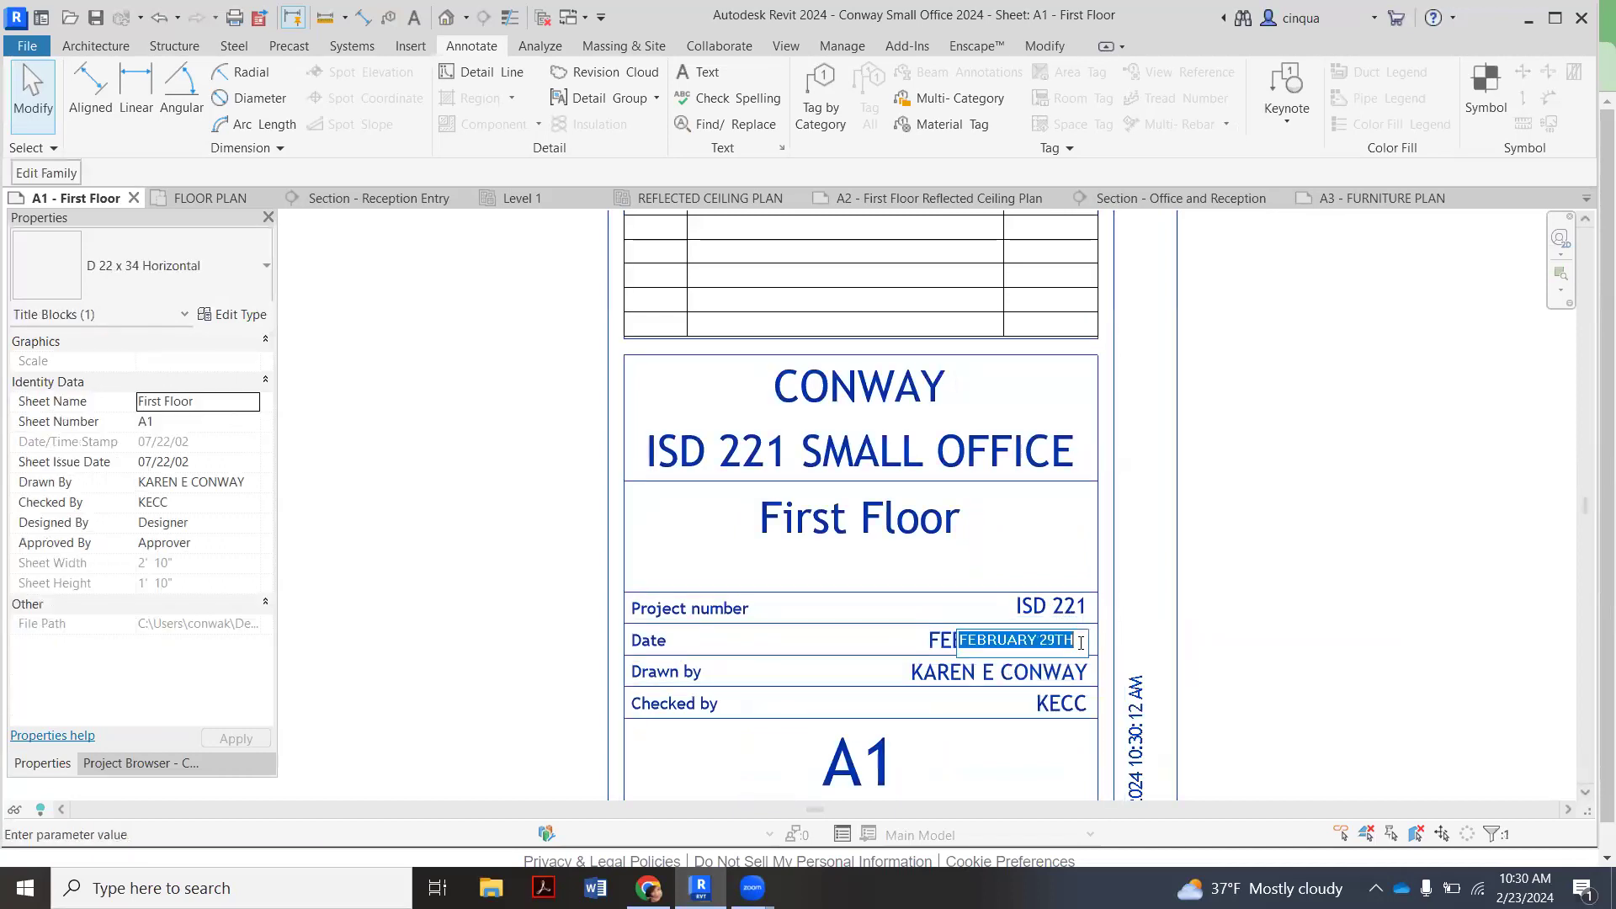
{"action": "left_click", "coordinate": [1077, 642]}
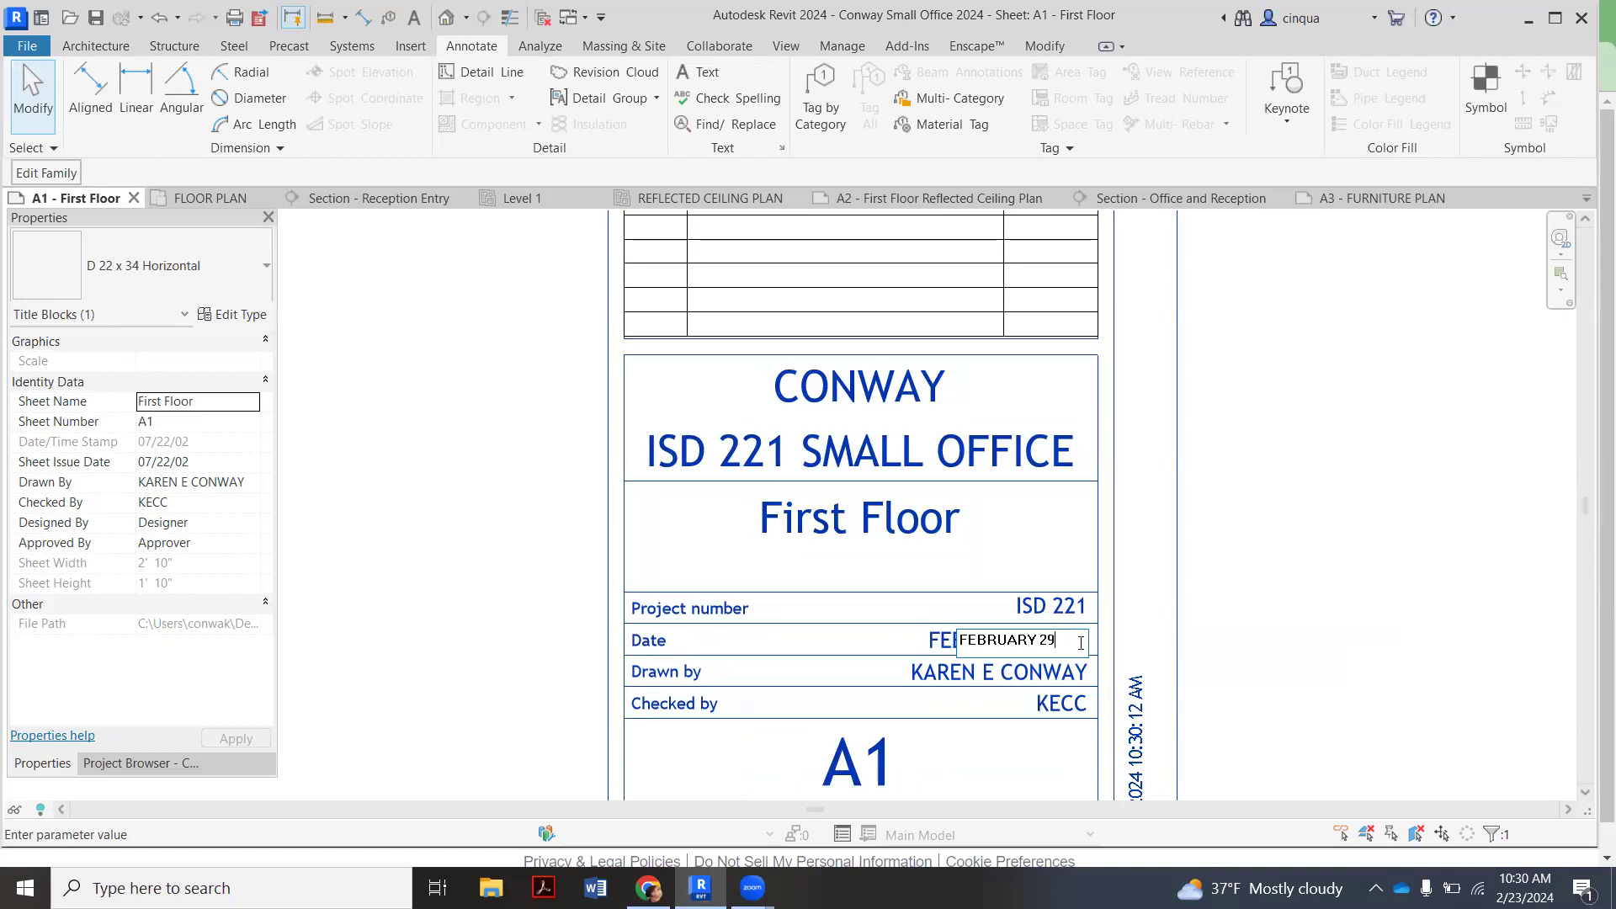
{"action": "type", "text": "4"}
{"action": "left_click", "coordinate": [1227, 551]}
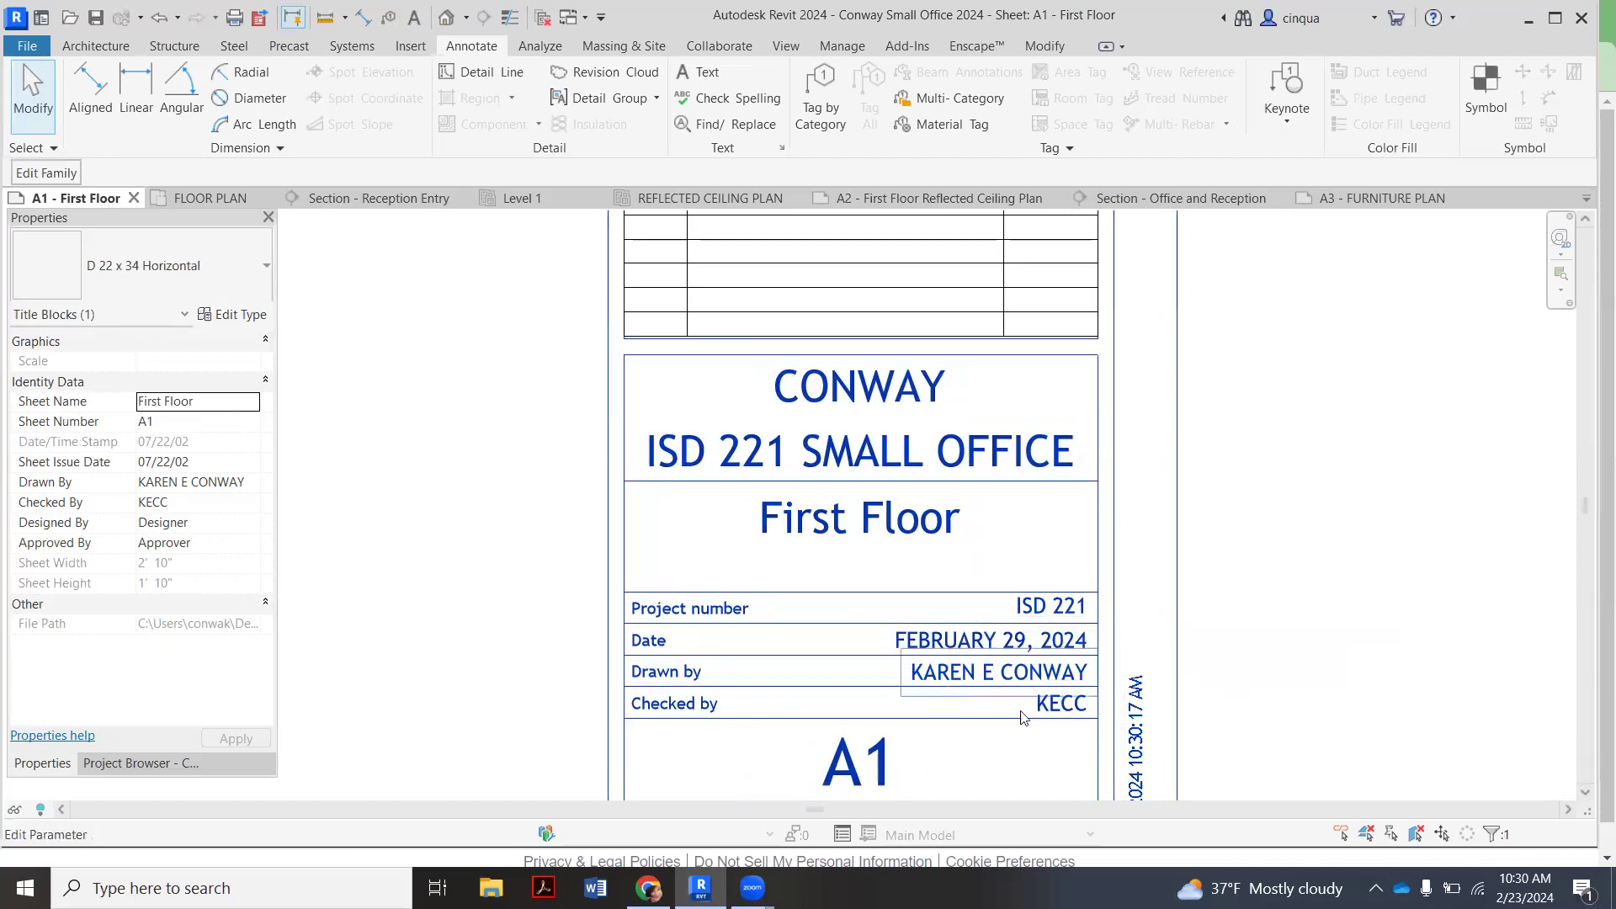
{"action": "scroll", "coordinate": [966, 749], "scroll_direction": "down", "scroll_amount": 2}
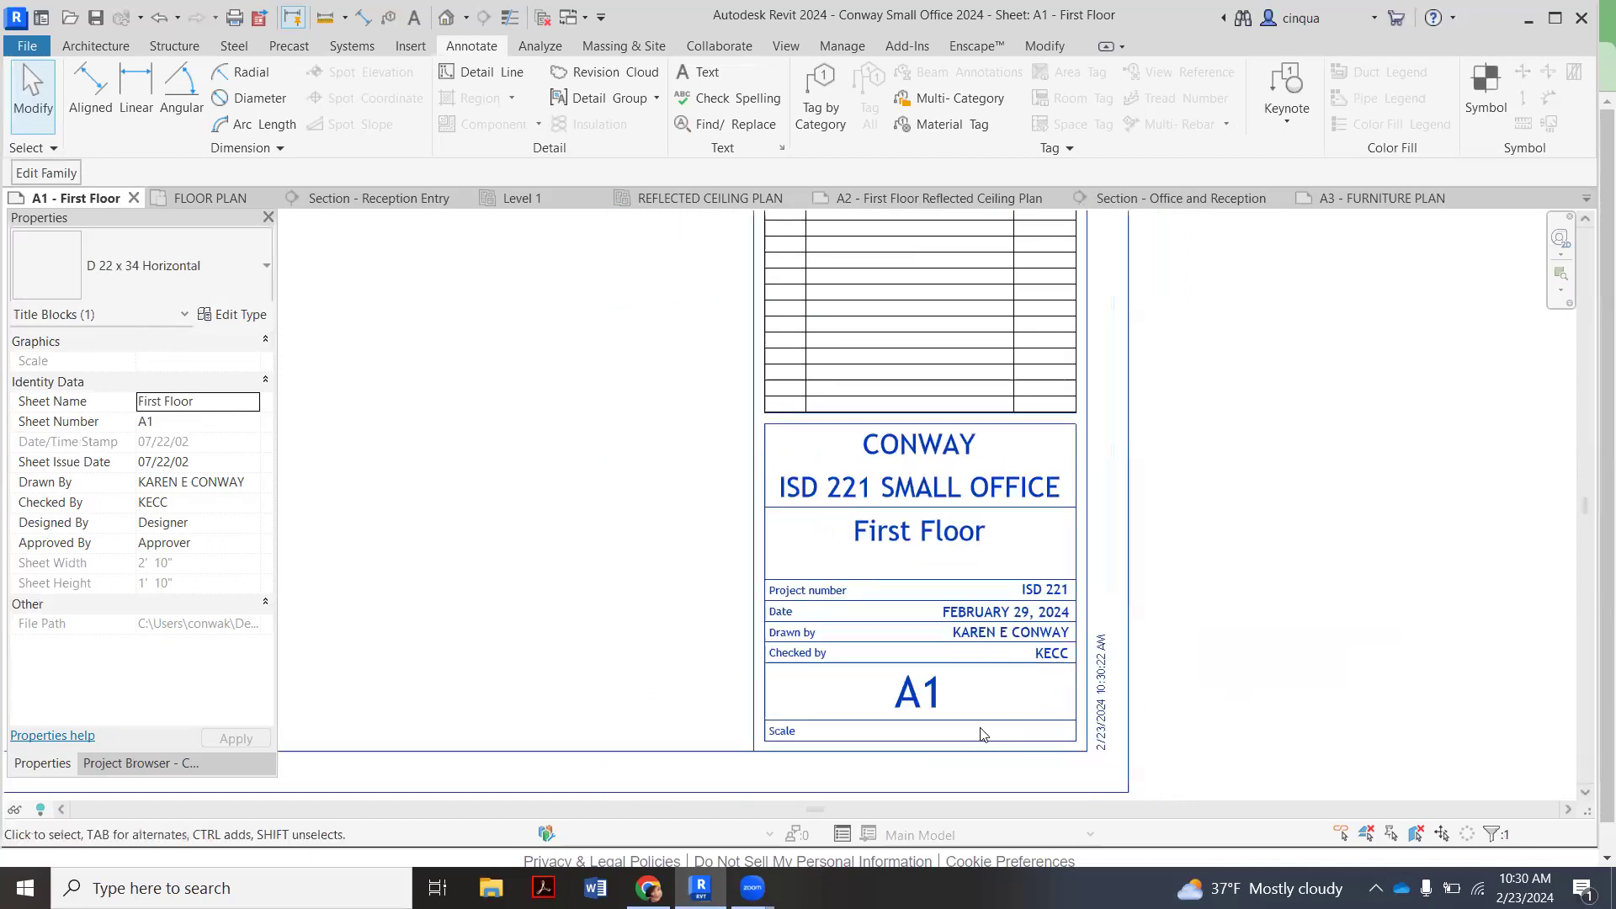
{"action": "scroll", "coordinate": [940, 732], "scroll_direction": "up", "scroll_amount": 2}
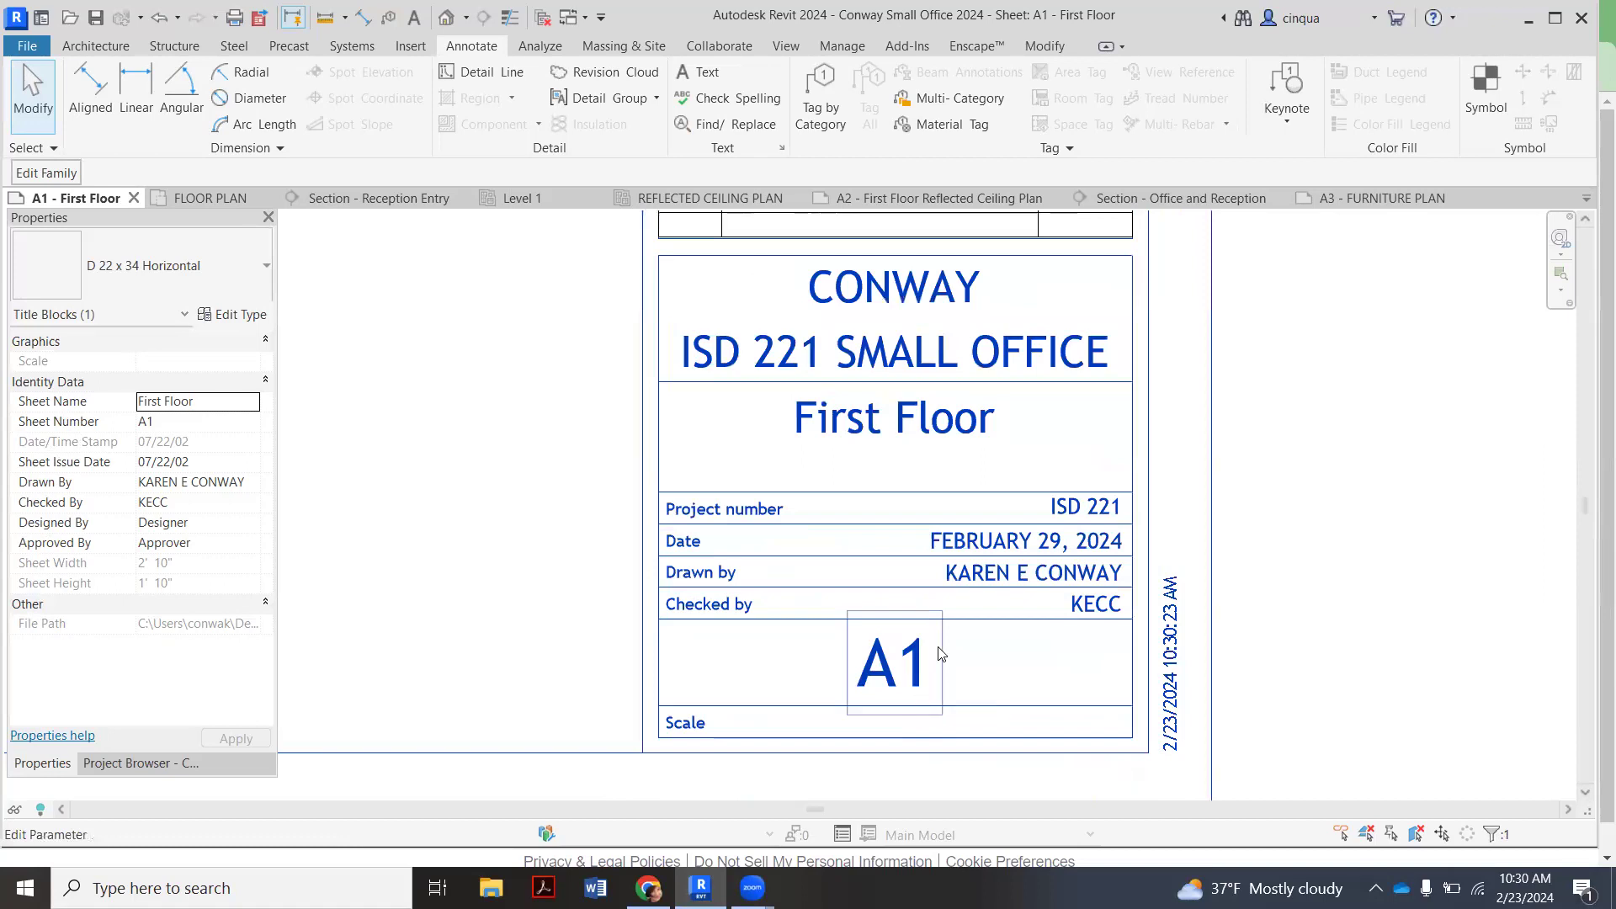
{"action": "scroll", "coordinate": [988, 724], "scroll_direction": "down", "scroll_amount": 1}
{"action": "scroll", "coordinate": [988, 724], "scroll_direction": "down", "scroll_amount": 1}
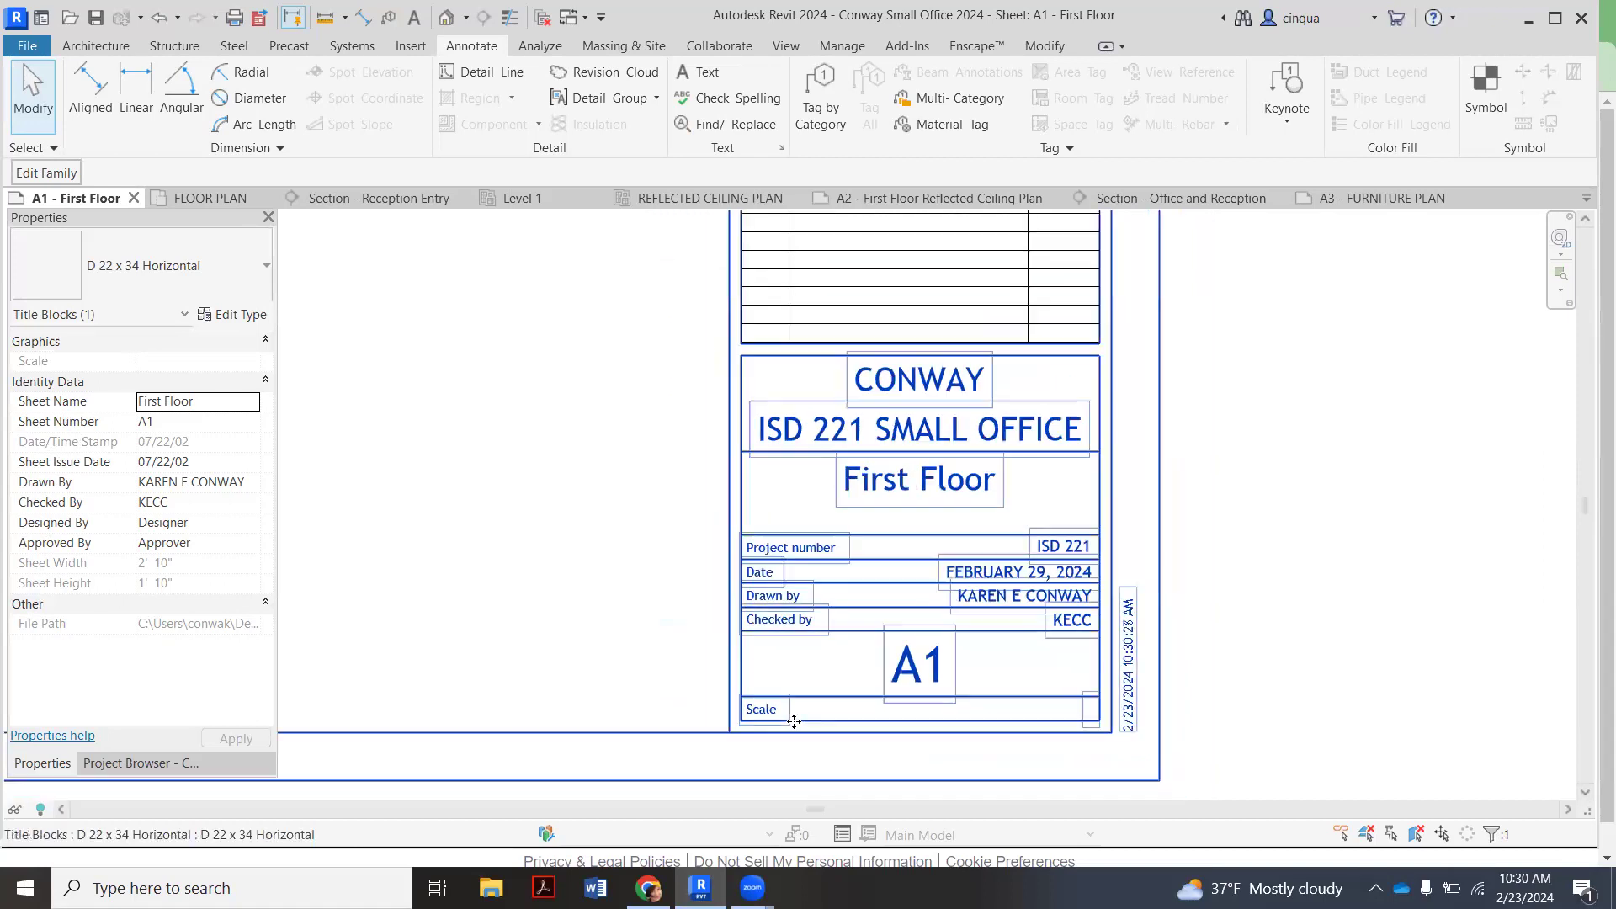
{"action": "scroll", "coordinate": [1220, 669], "scroll_direction": "down", "scroll_amount": 4}
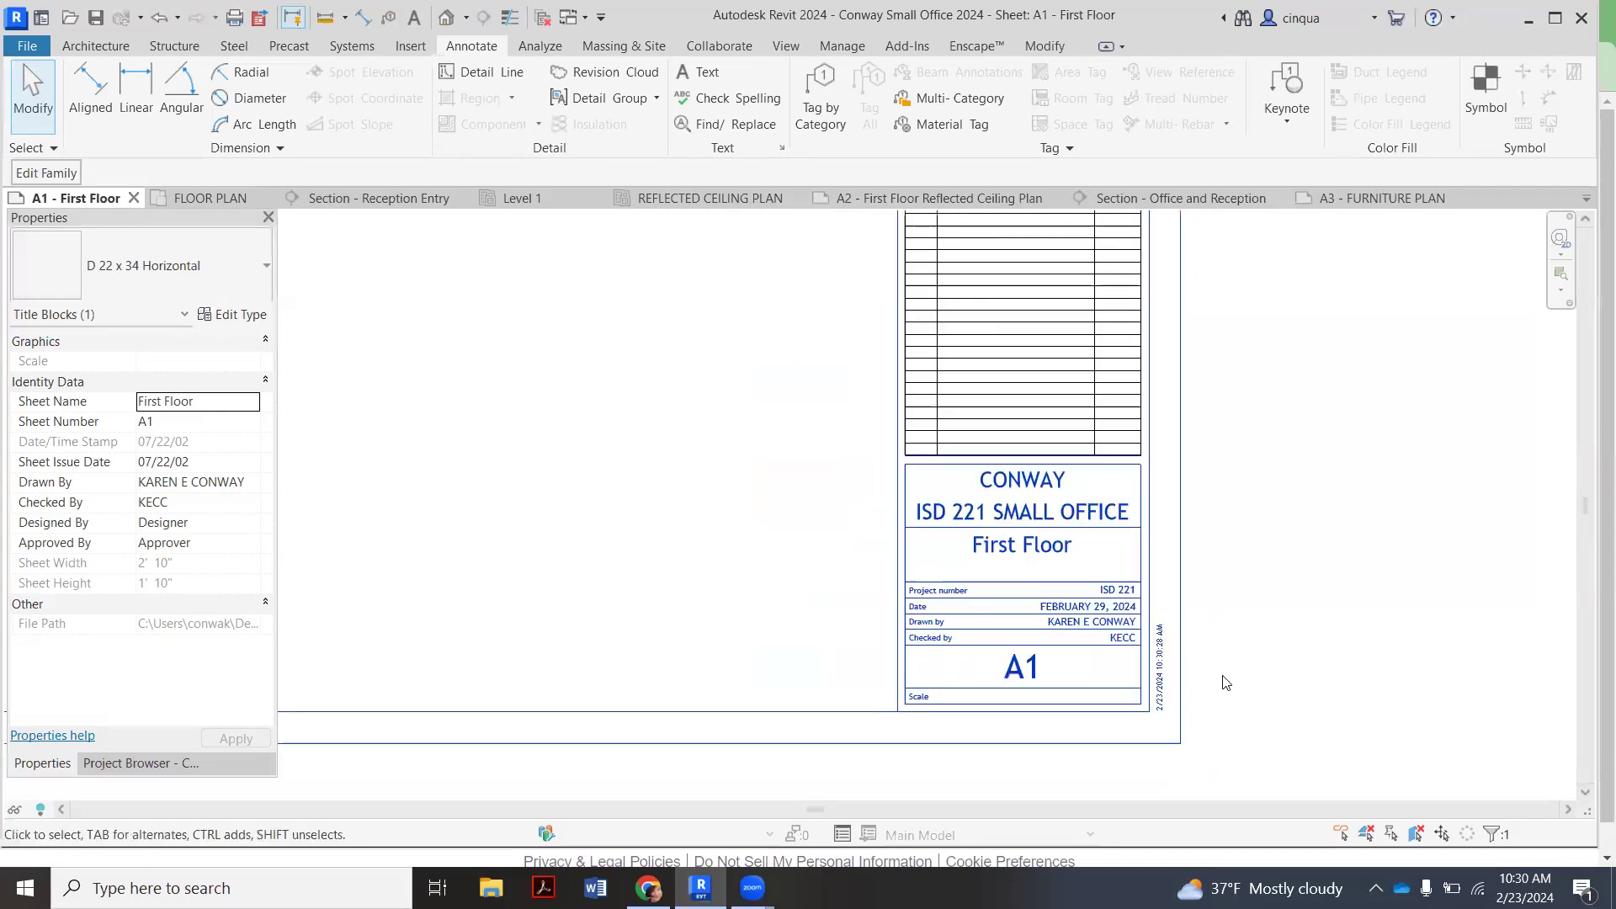
{"action": "scroll", "coordinate": [1222, 662], "scroll_direction": "down", "scroll_amount": 1}
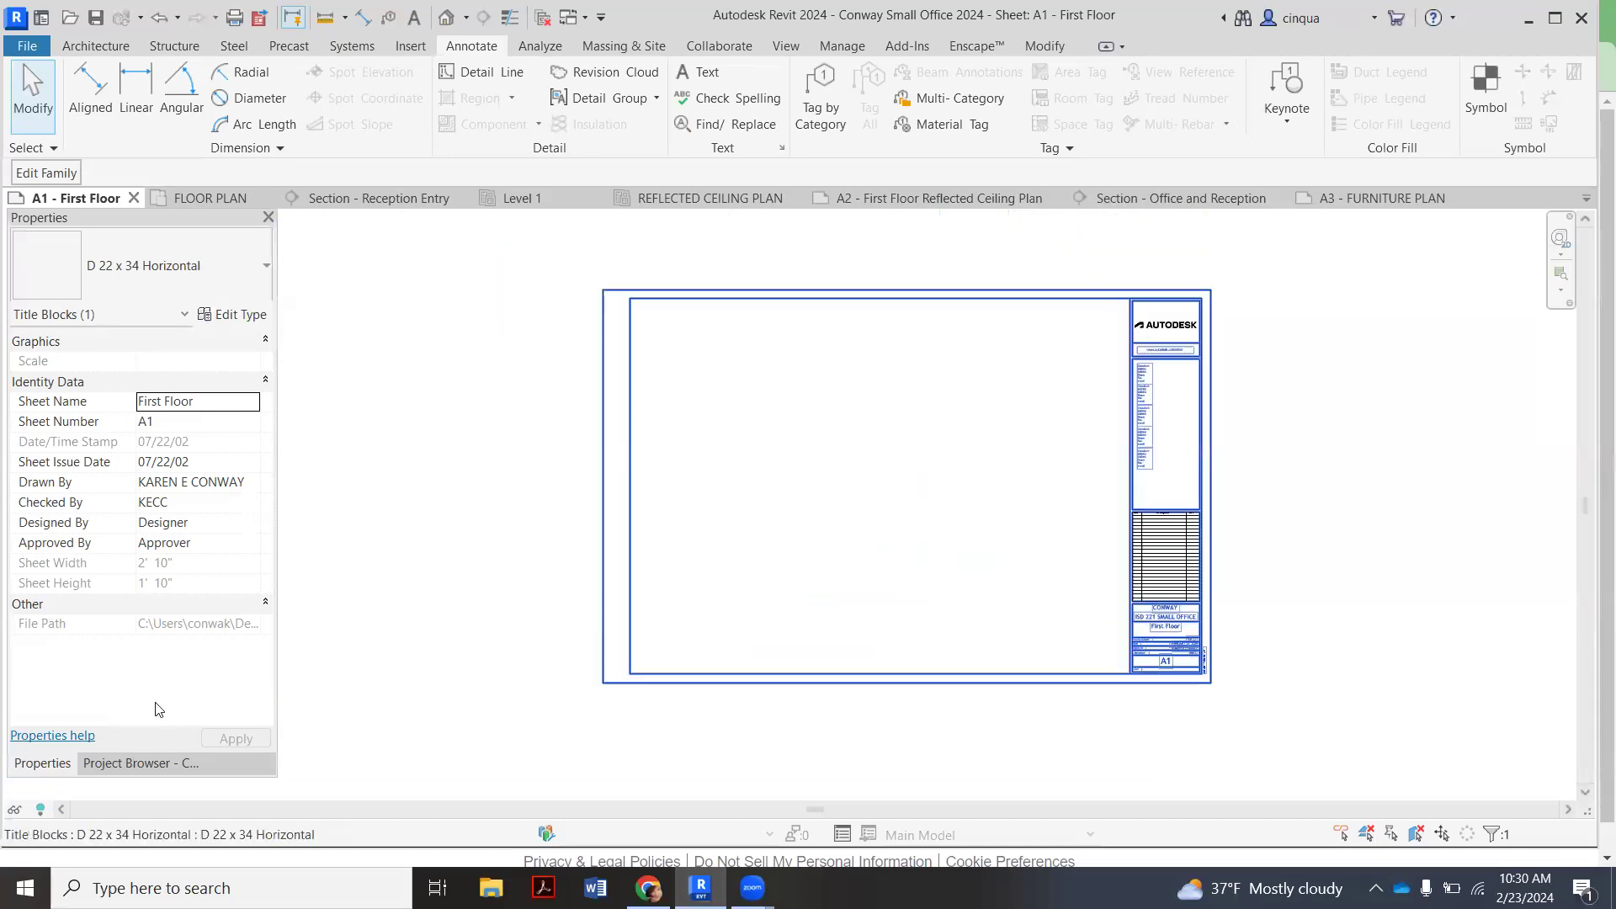
Drag the FLOOR PLAN view onto sheet A1 and place the viewport
{"action": "left_click", "coordinate": [122, 765]}
{"action": "scroll", "coordinate": [164, 555], "scroll_direction": "up", "scroll_amount": 6}
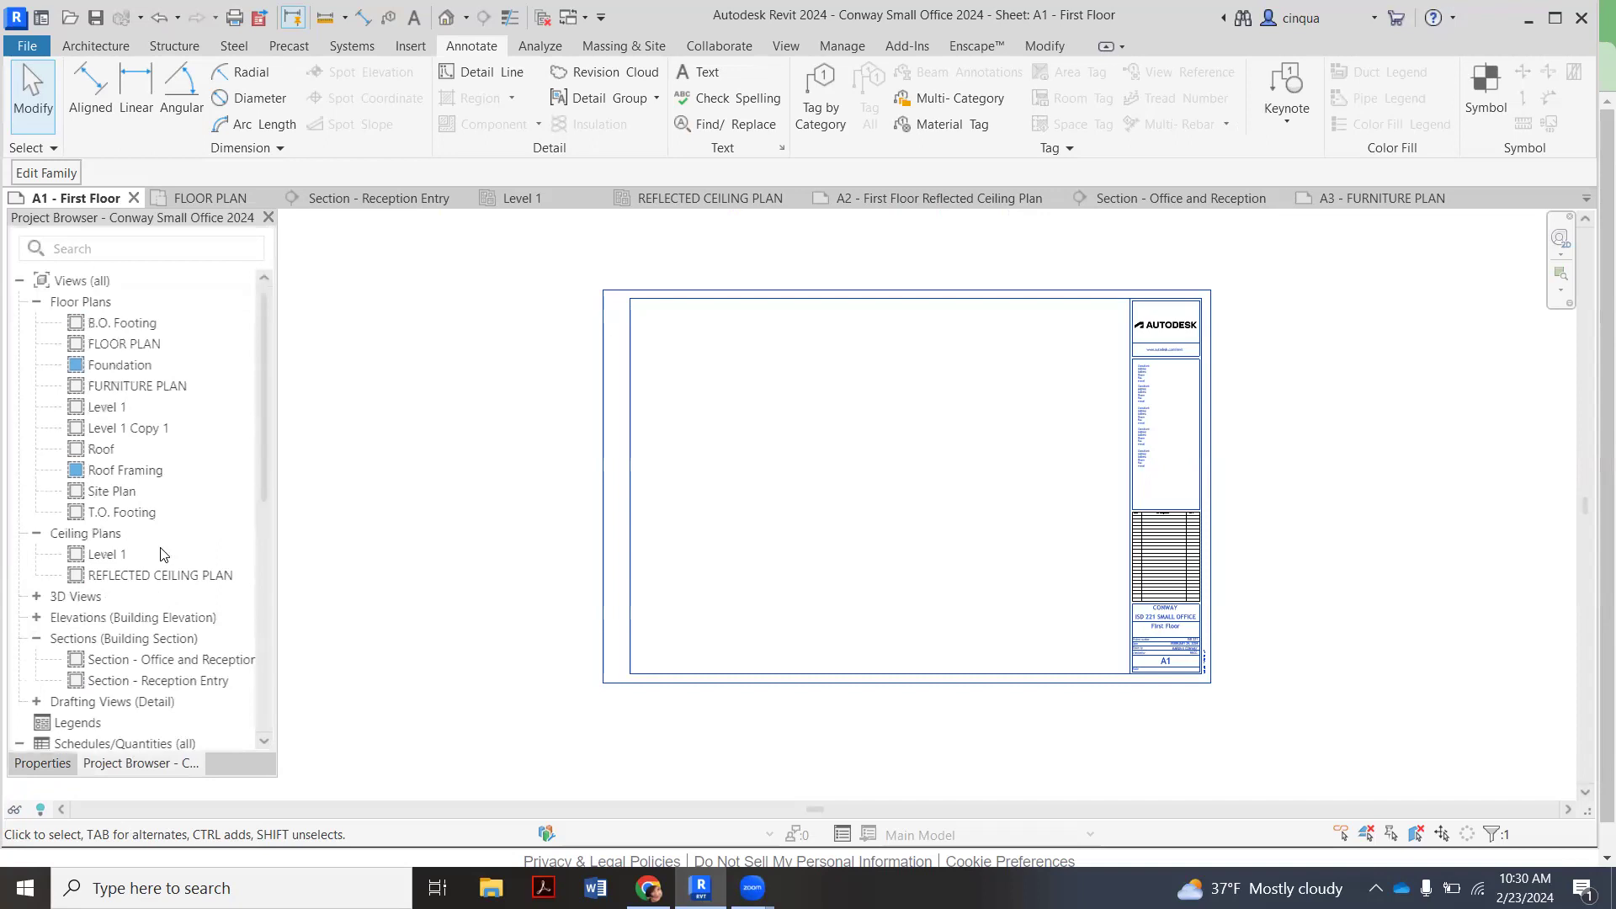
{"action": "left_click_drag", "start_coordinate": [160, 343], "coordinate": [872, 475]}
{"action": "left_click", "coordinate": [875, 481]}
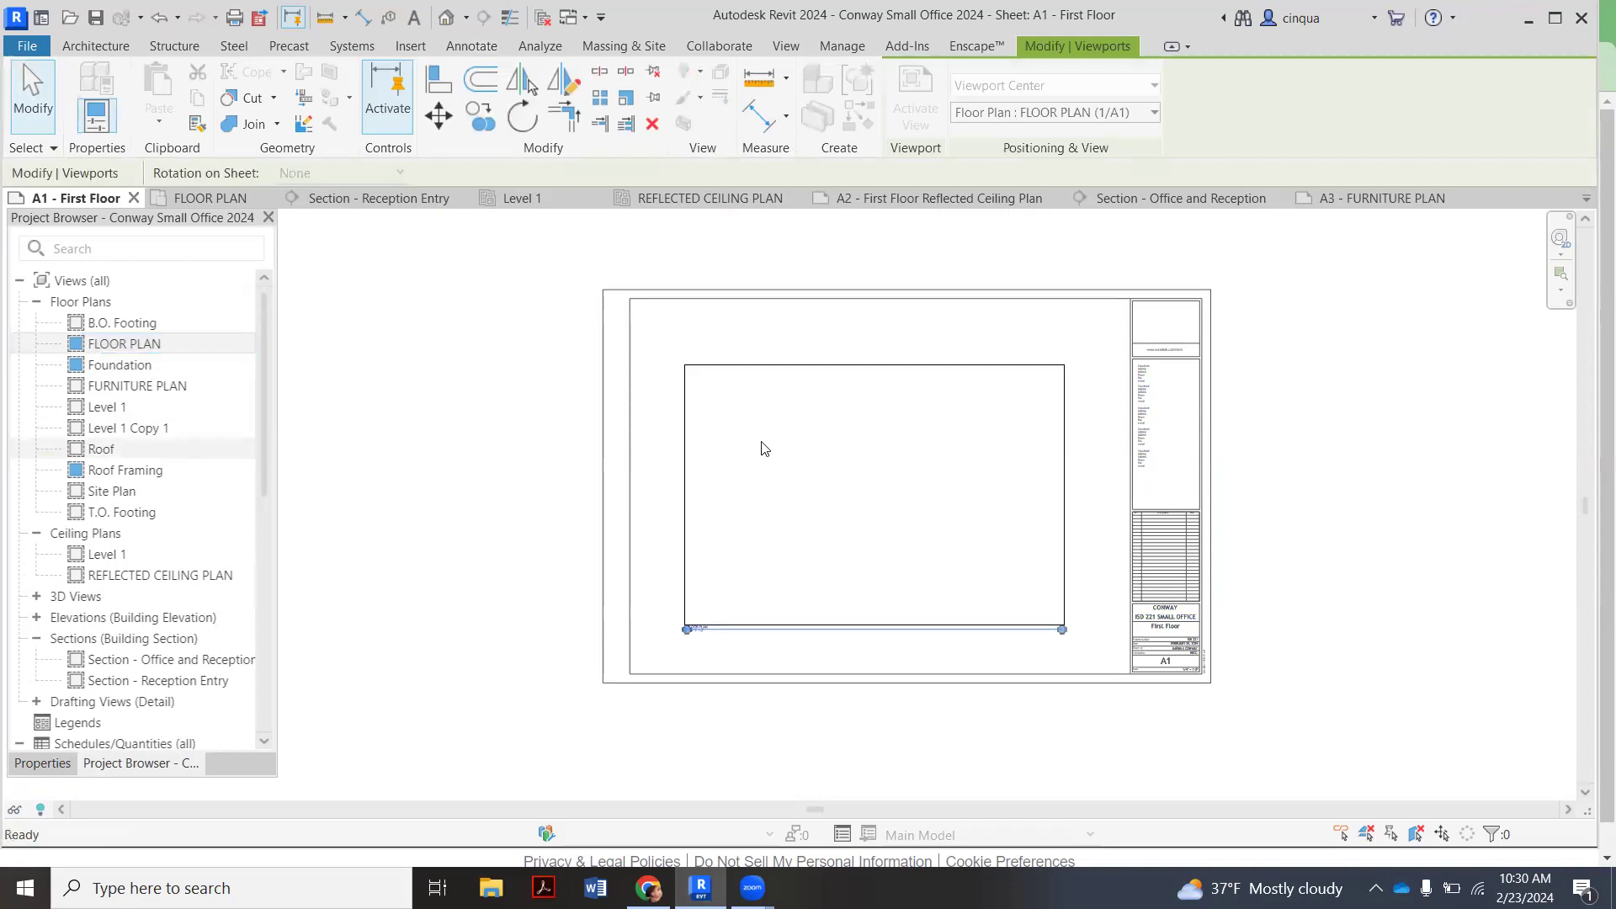
{"action": "scroll", "coordinate": [760, 443], "scroll_direction": "down", "scroll_amount": 3}
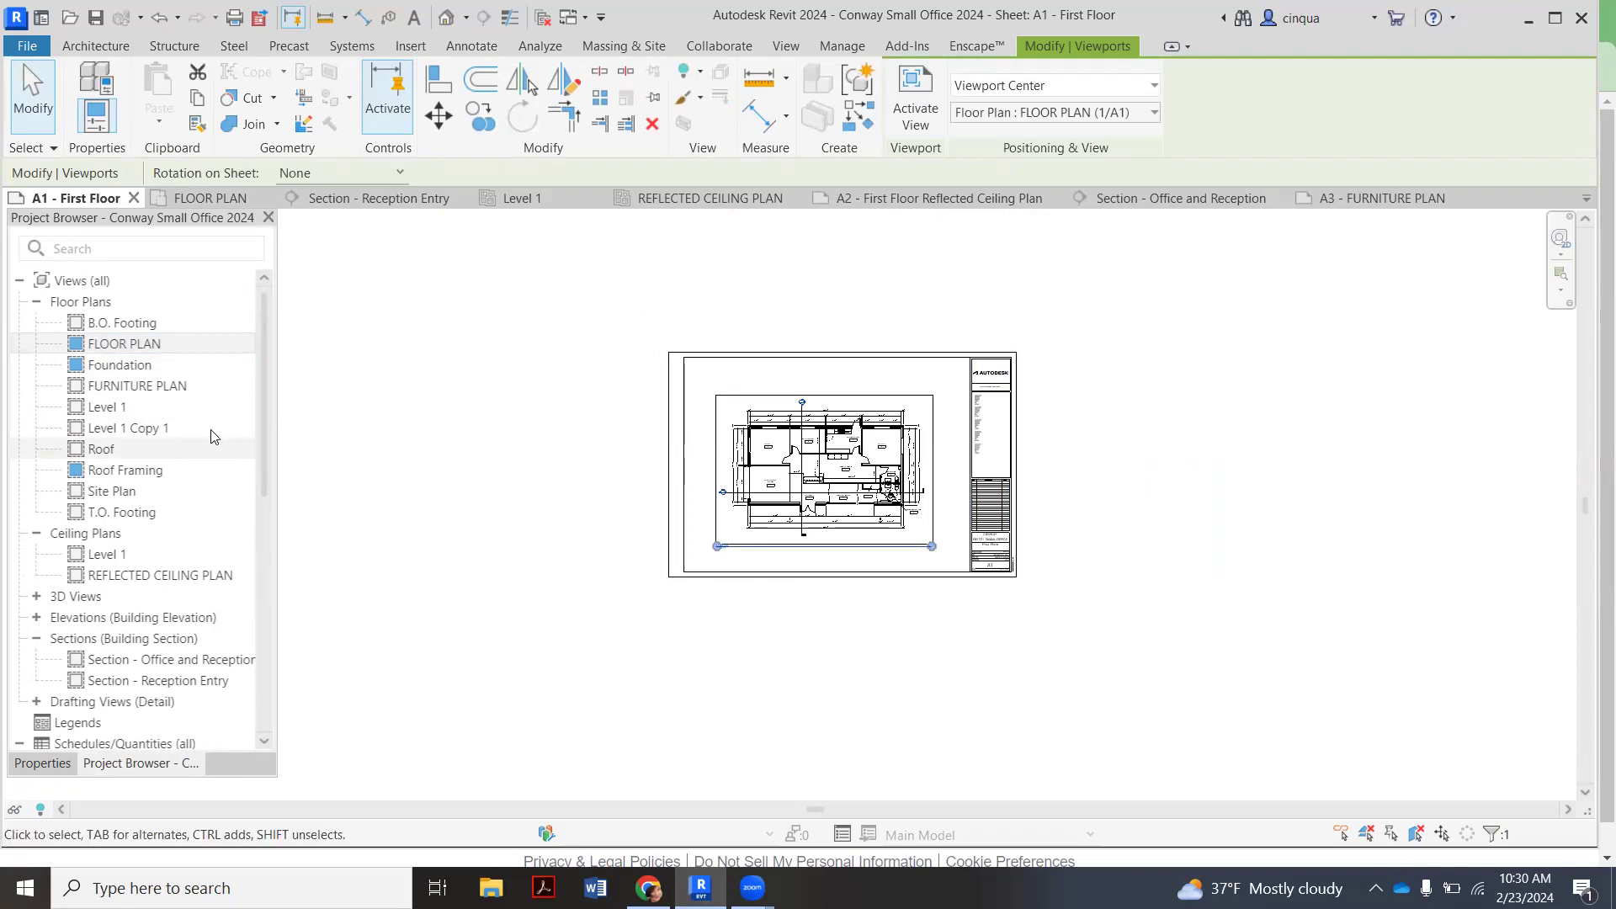
Open the FLOOR PLAN view, then return to sheet A1 - First Floor
{"action": "double_click", "coordinate": [194, 343]}
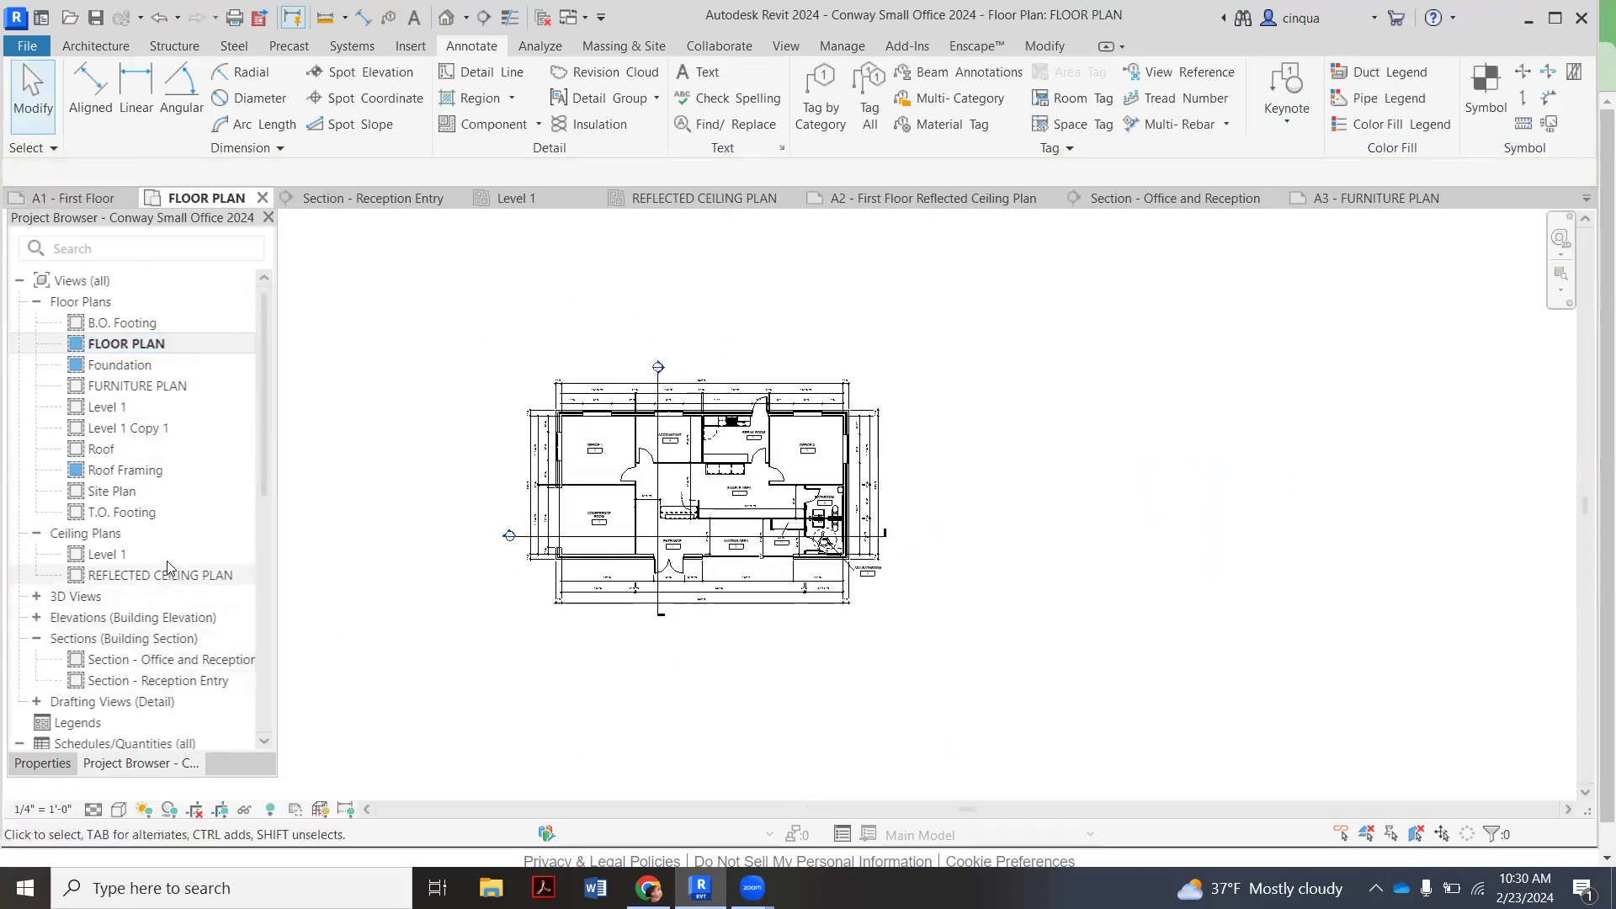
{"action": "scroll", "coordinate": [157, 673], "scroll_direction": "down", "scroll_amount": 5}
{"action": "double_click", "coordinate": [93, 532]}
{"action": "scroll", "coordinate": [836, 539], "scroll_direction": "up", "scroll_amount": 2}
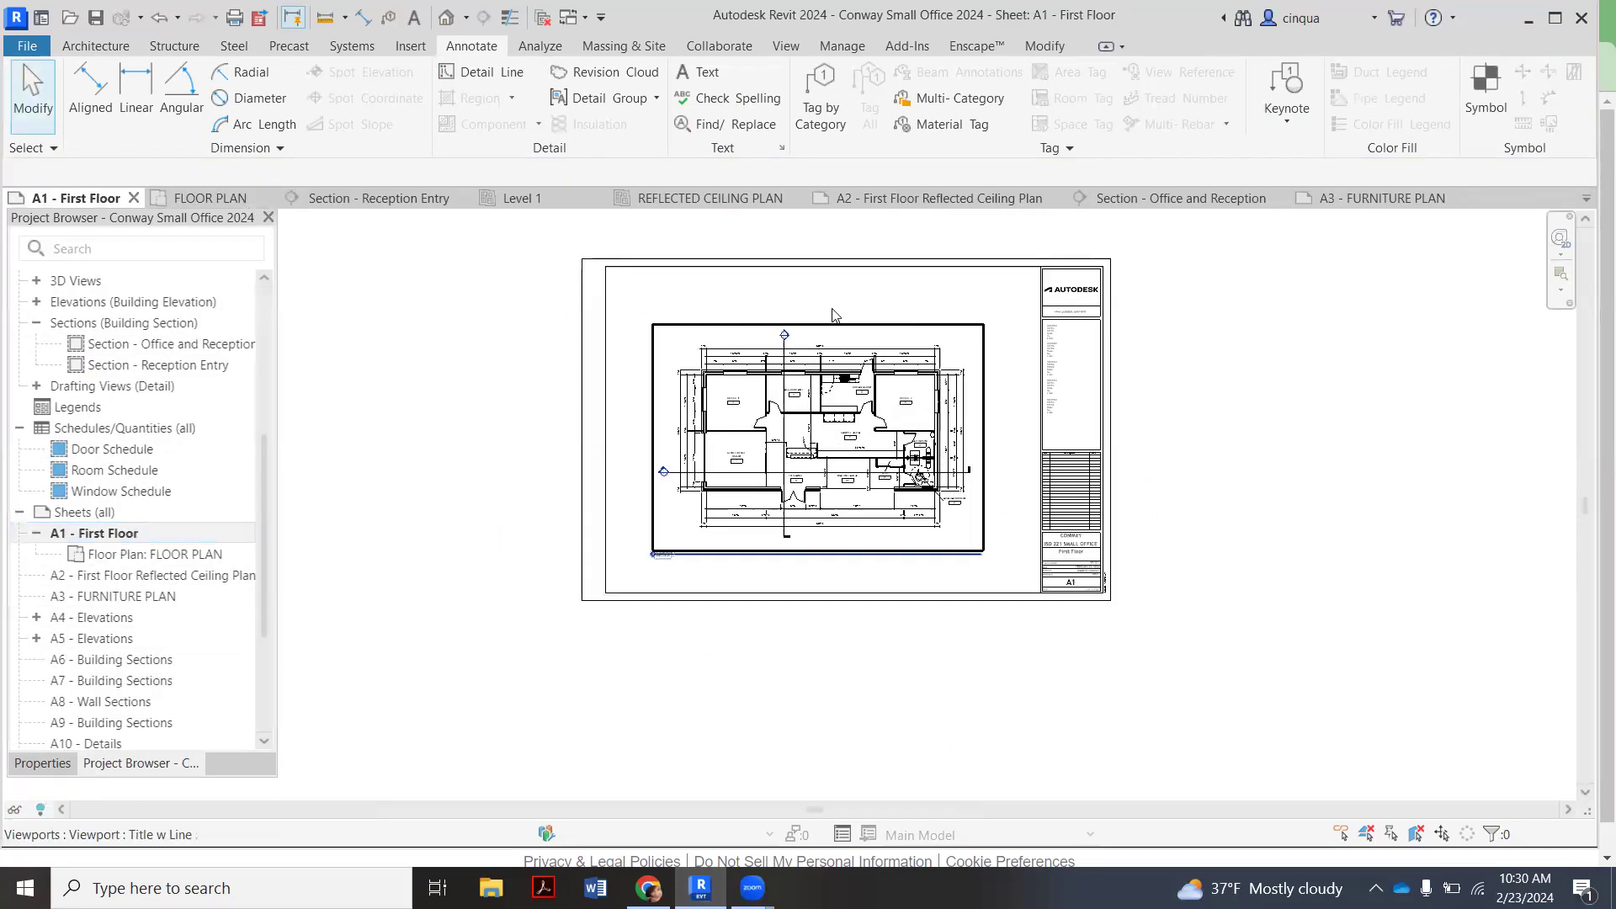
{"action": "scroll", "coordinate": [796, 488], "scroll_direction": "up", "scroll_amount": 2}
{"action": "scroll", "coordinate": [797, 488], "scroll_direction": "up", "scroll_amount": 2}
{"action": "scroll", "coordinate": [543, 613], "scroll_direction": "up", "scroll_amount": 3}
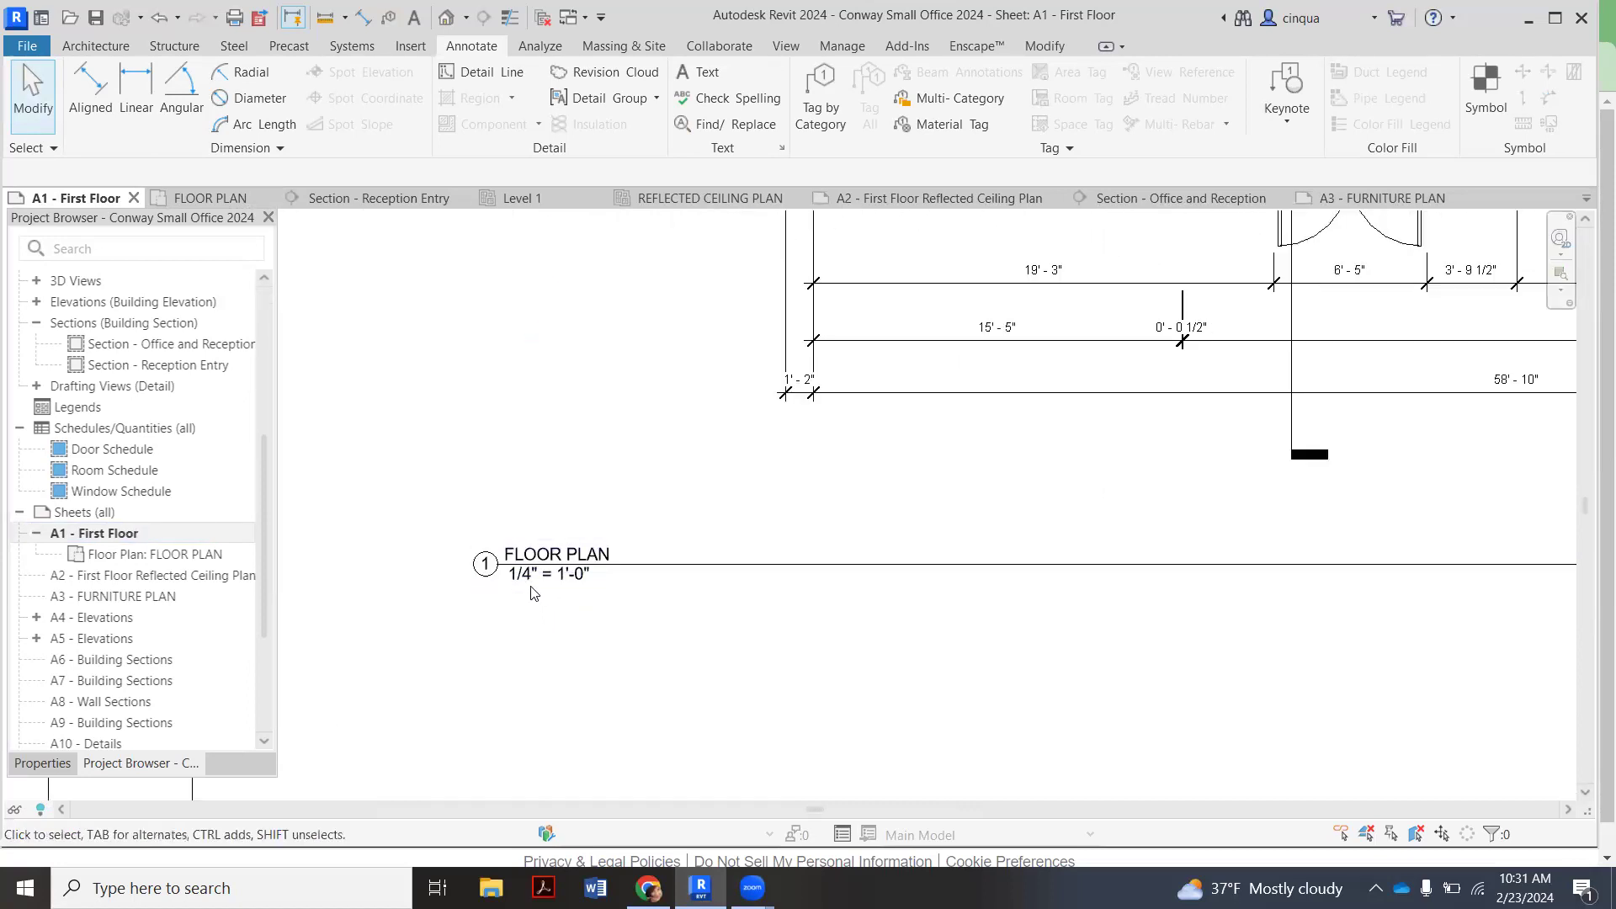
{"action": "scroll", "coordinate": [565, 553], "scroll_direction": "down", "scroll_amount": 3}
{"action": "scroll", "coordinate": [565, 553], "scroll_direction": "down", "scroll_amount": 3}
{"action": "scroll", "coordinate": [1007, 569], "scroll_direction": "up", "scroll_amount": 4}
{"action": "scroll", "coordinate": [1006, 569], "scroll_direction": "up", "scroll_amount": 2}
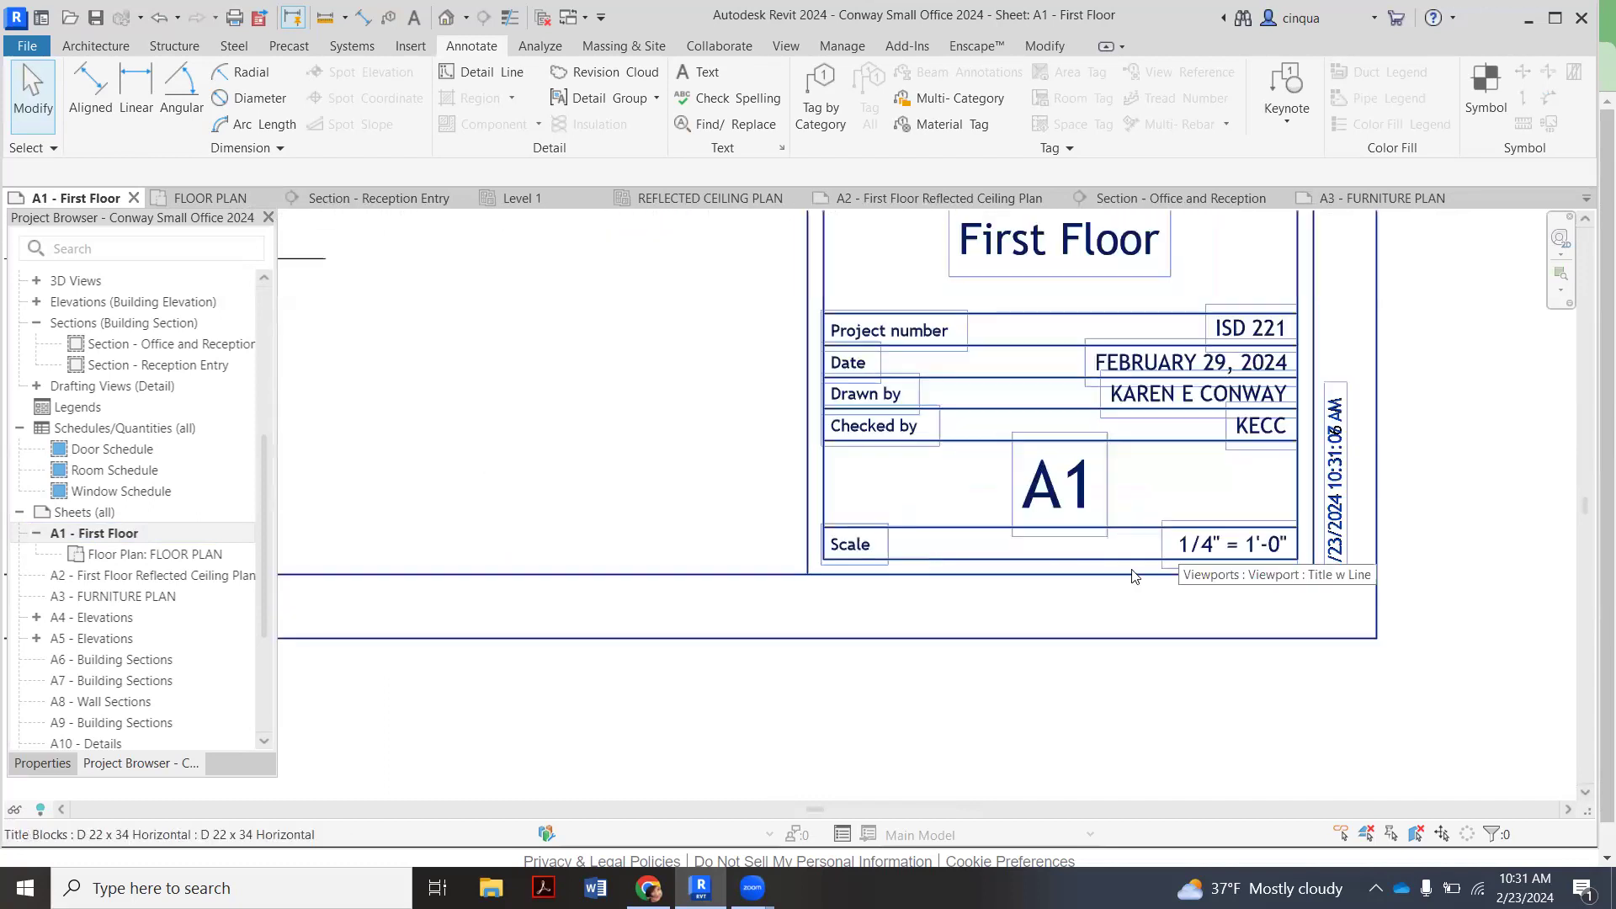
{"action": "scroll", "coordinate": [1085, 645], "scroll_direction": "down", "scroll_amount": 3}
{"action": "scroll", "coordinate": [1086, 645], "scroll_direction": "down", "scroll_amount": 5}
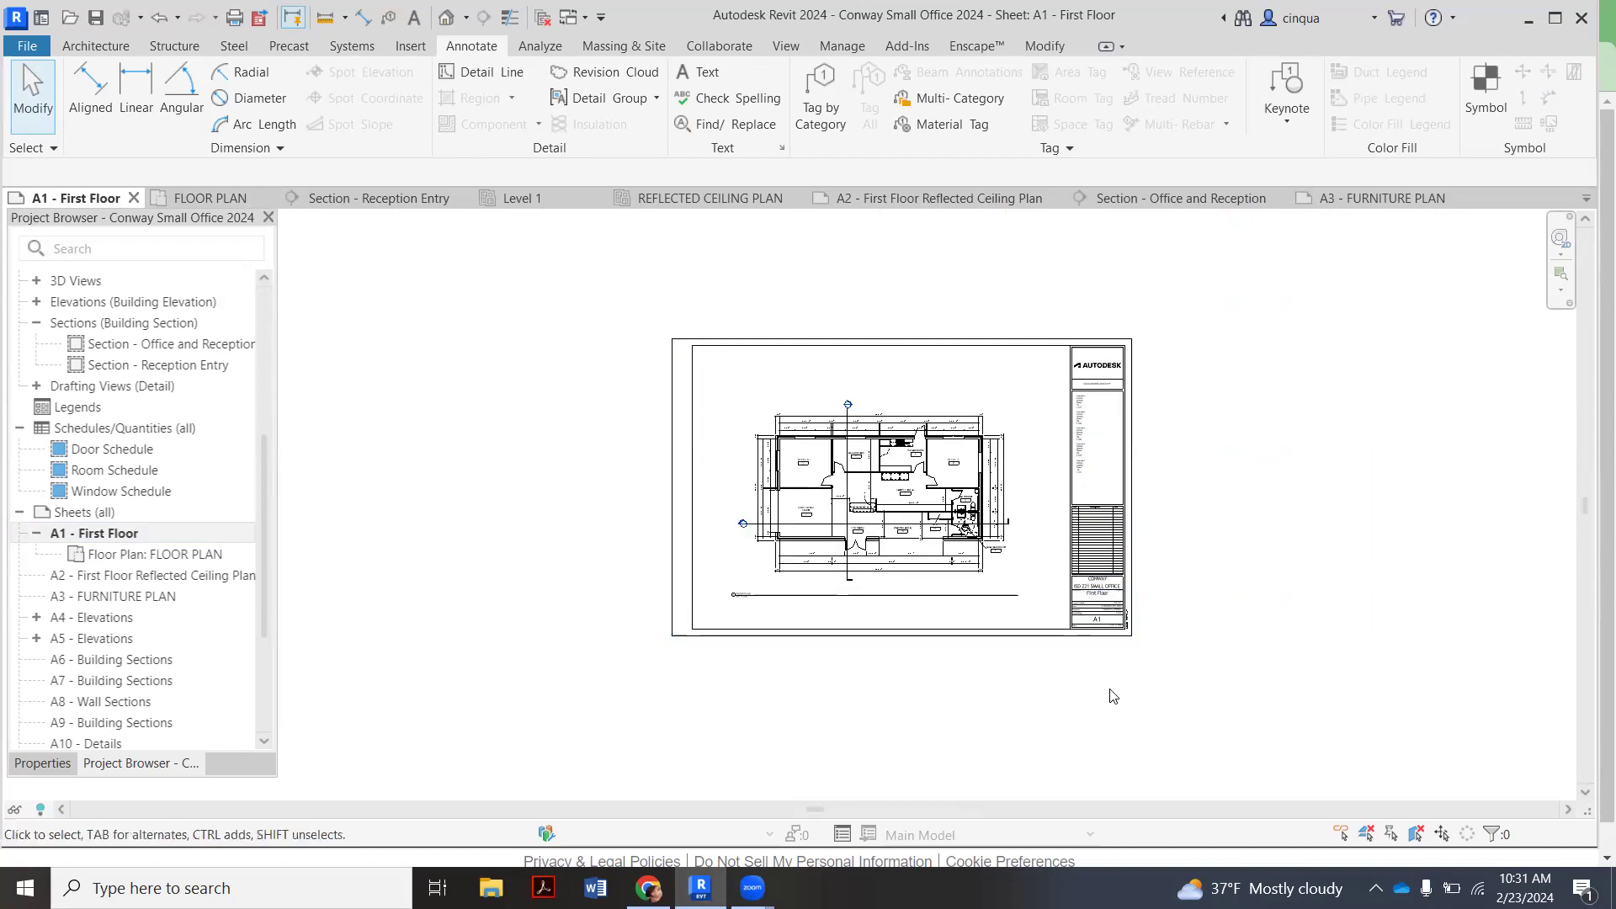
{"action": "scroll", "coordinate": [1112, 695], "scroll_direction": "up", "scroll_amount": 1}
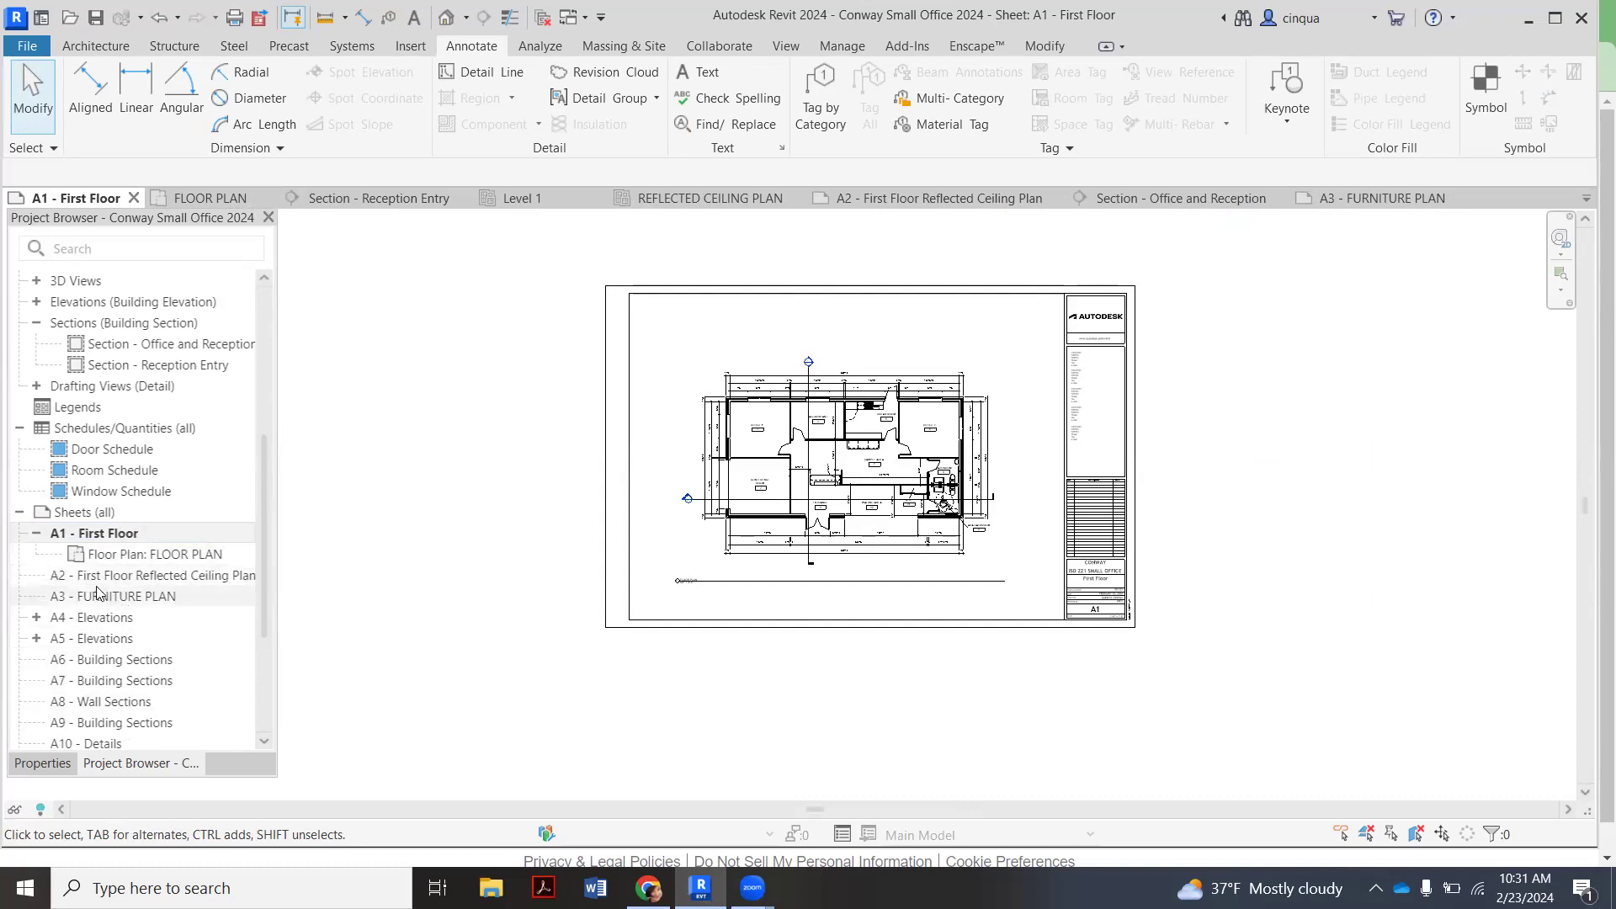
{"action": "scroll", "coordinate": [126, 583], "scroll_direction": "up", "scroll_amount": 3}
{"action": "scroll", "coordinate": [131, 582], "scroll_direction": "up", "scroll_amount": 2}
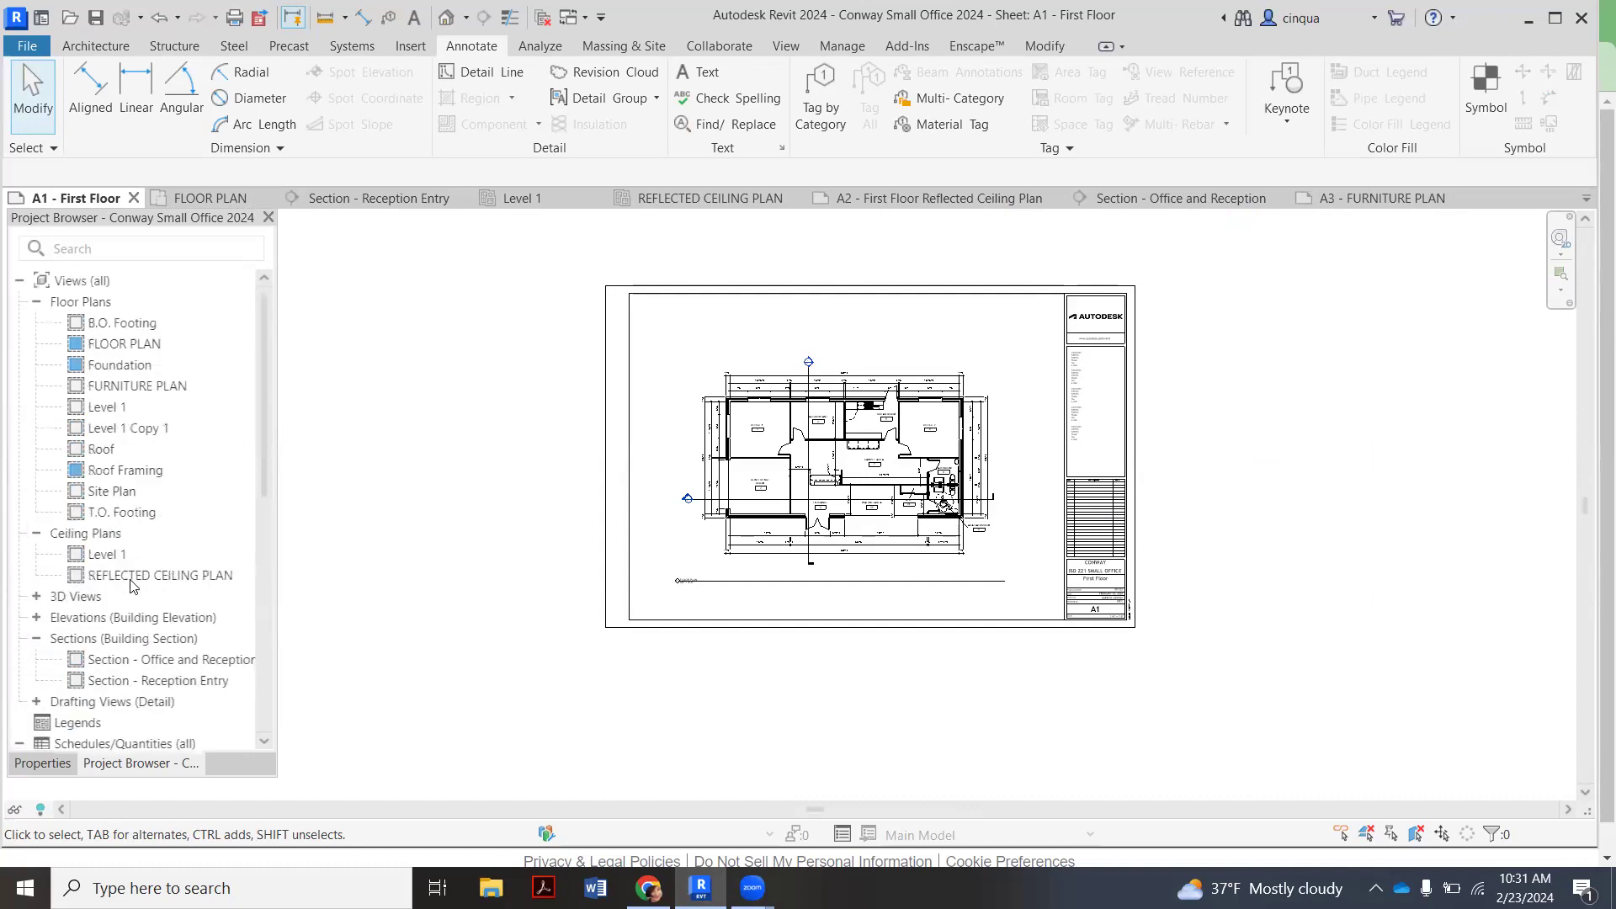
{"action": "left_click", "coordinate": [119, 553]}
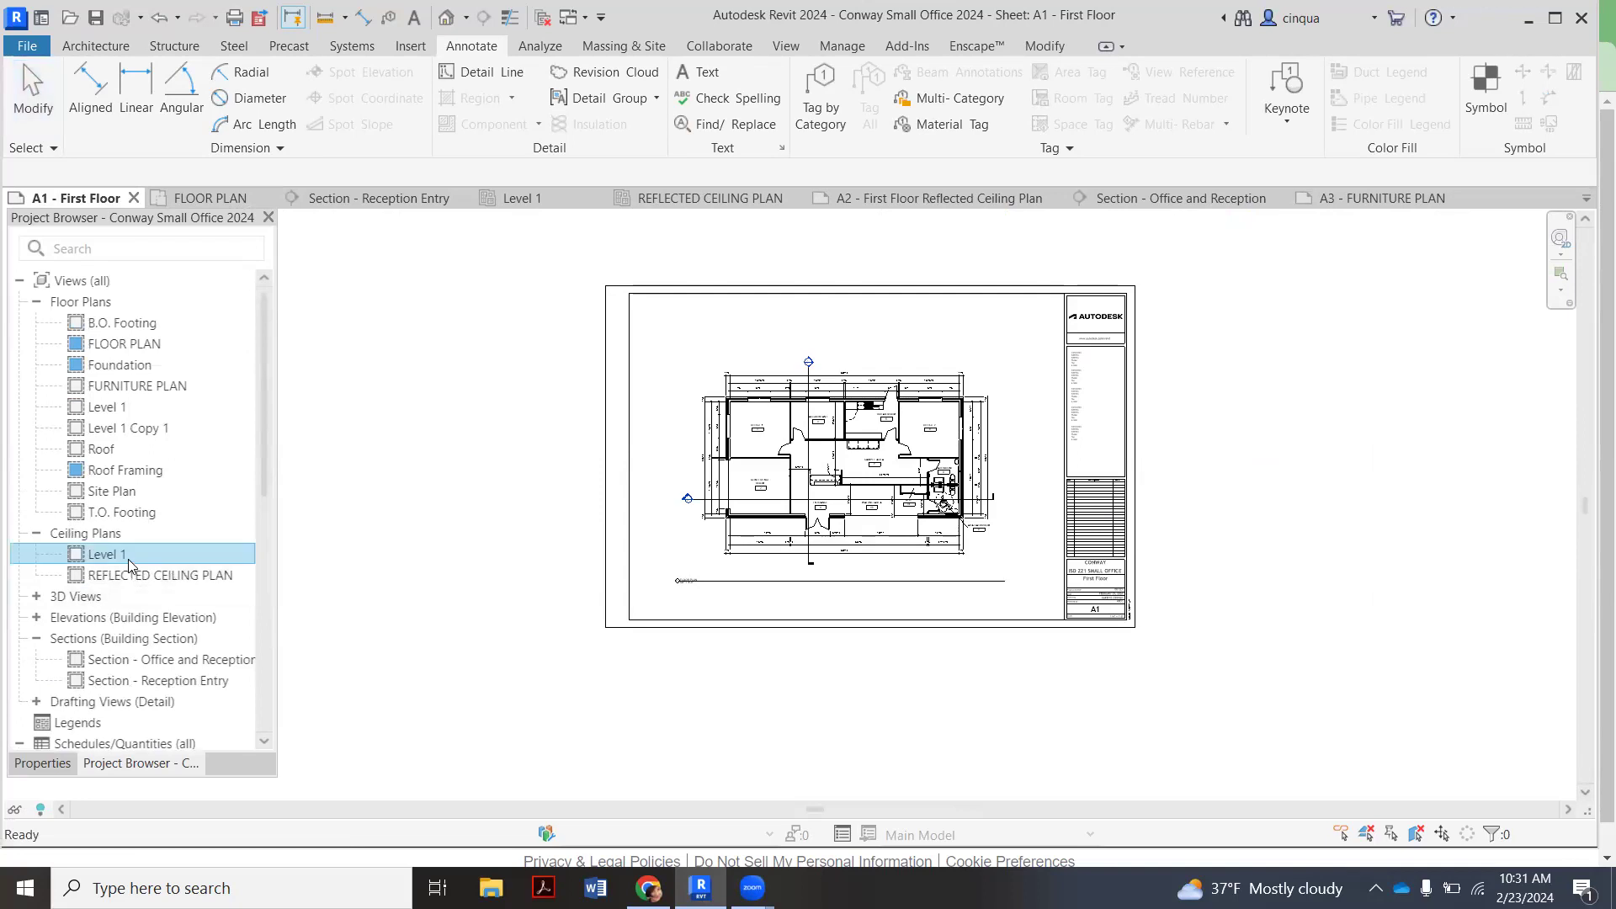
{"action": "right_click", "coordinate": [129, 565]}
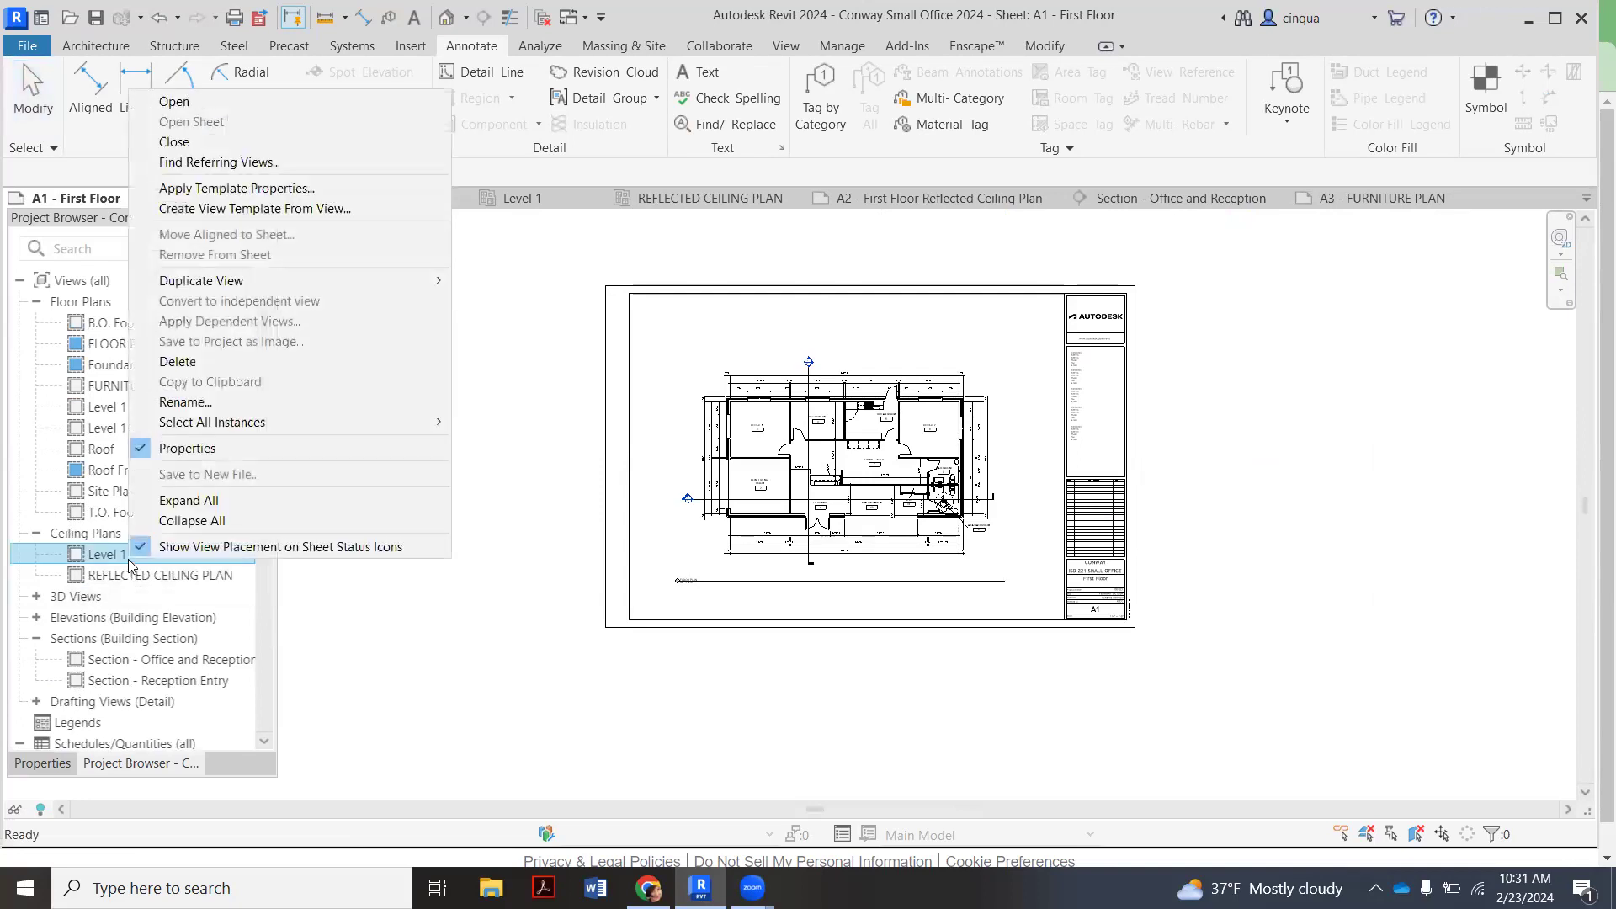
{"action": "left_click", "coordinate": [218, 399]}
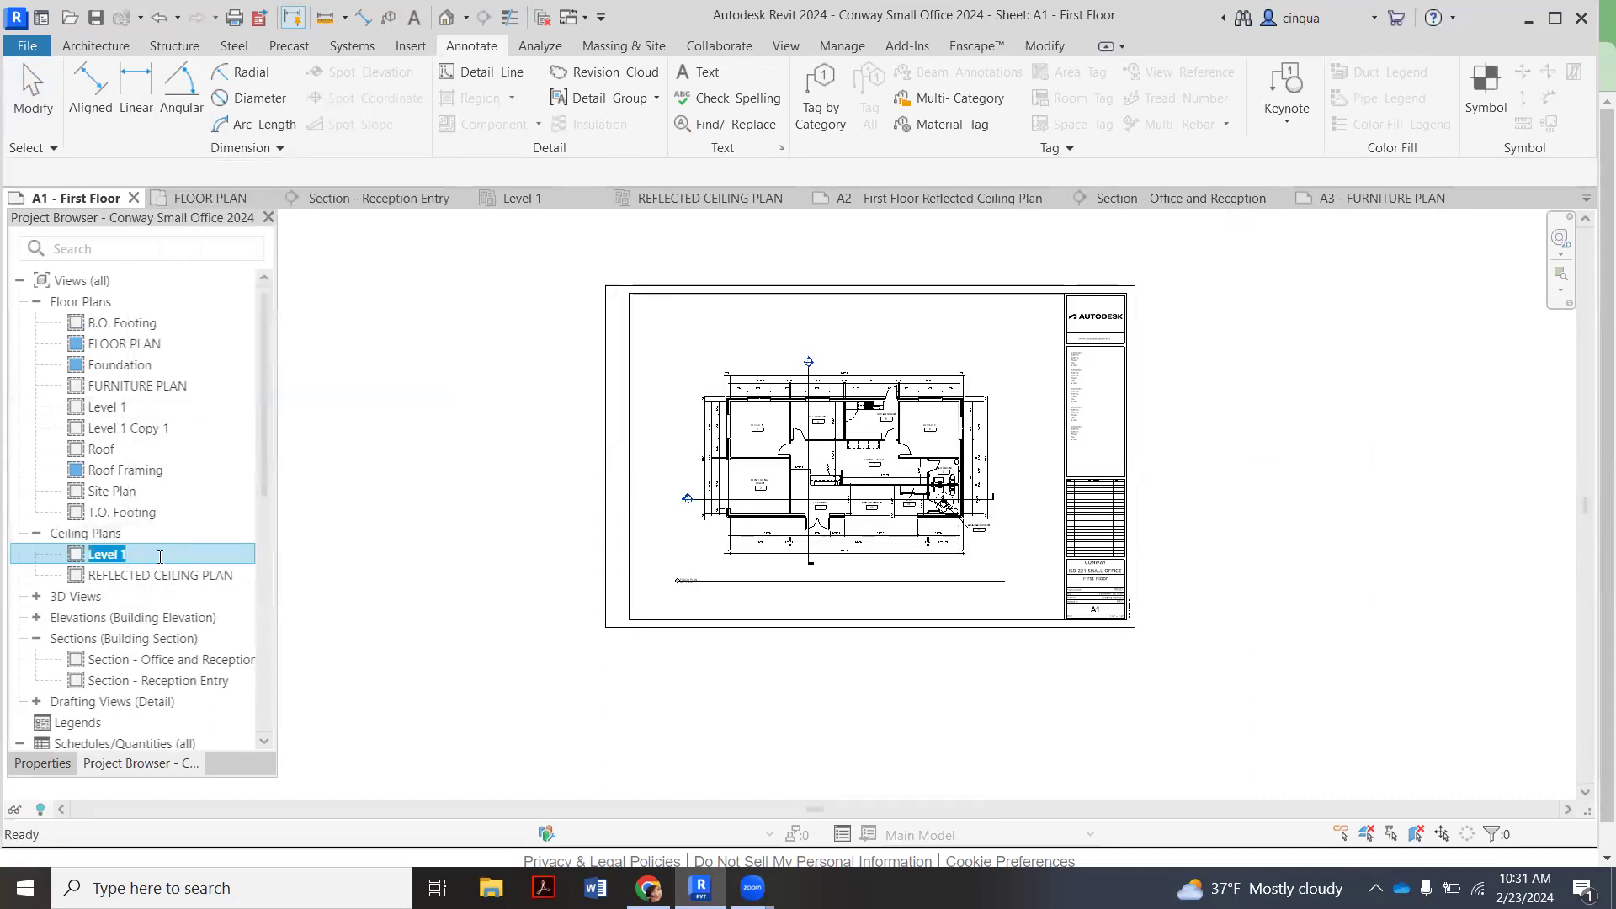
{"action": "type", "text": "Re"}
{"action": "left_click", "coordinate": [184, 570]}
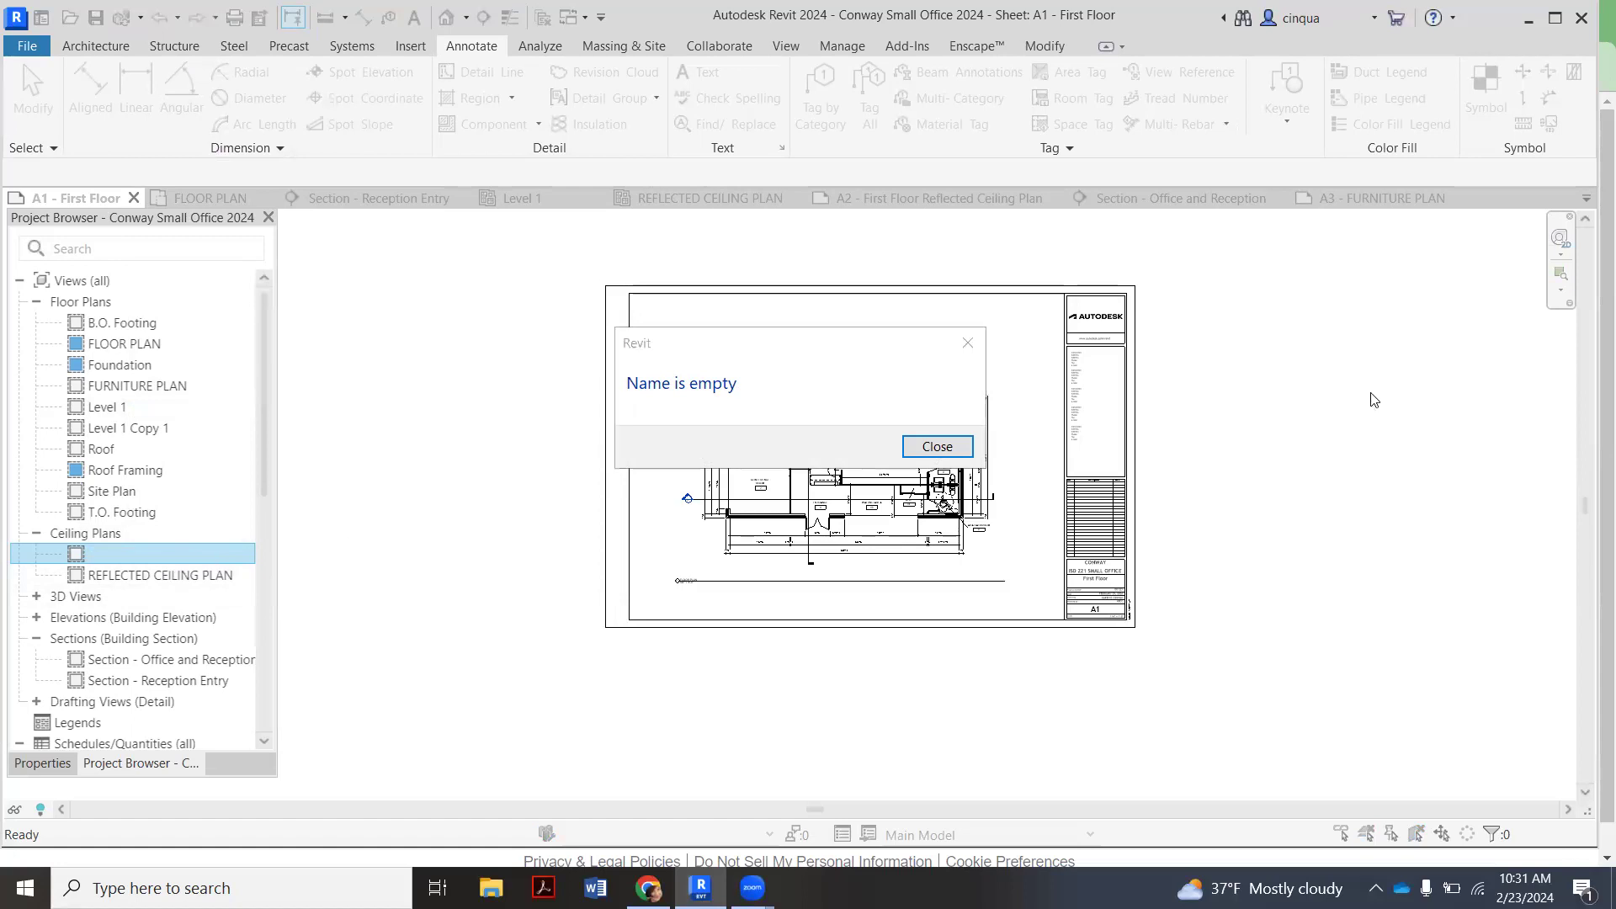
{"action": "key", "text": "Return"}
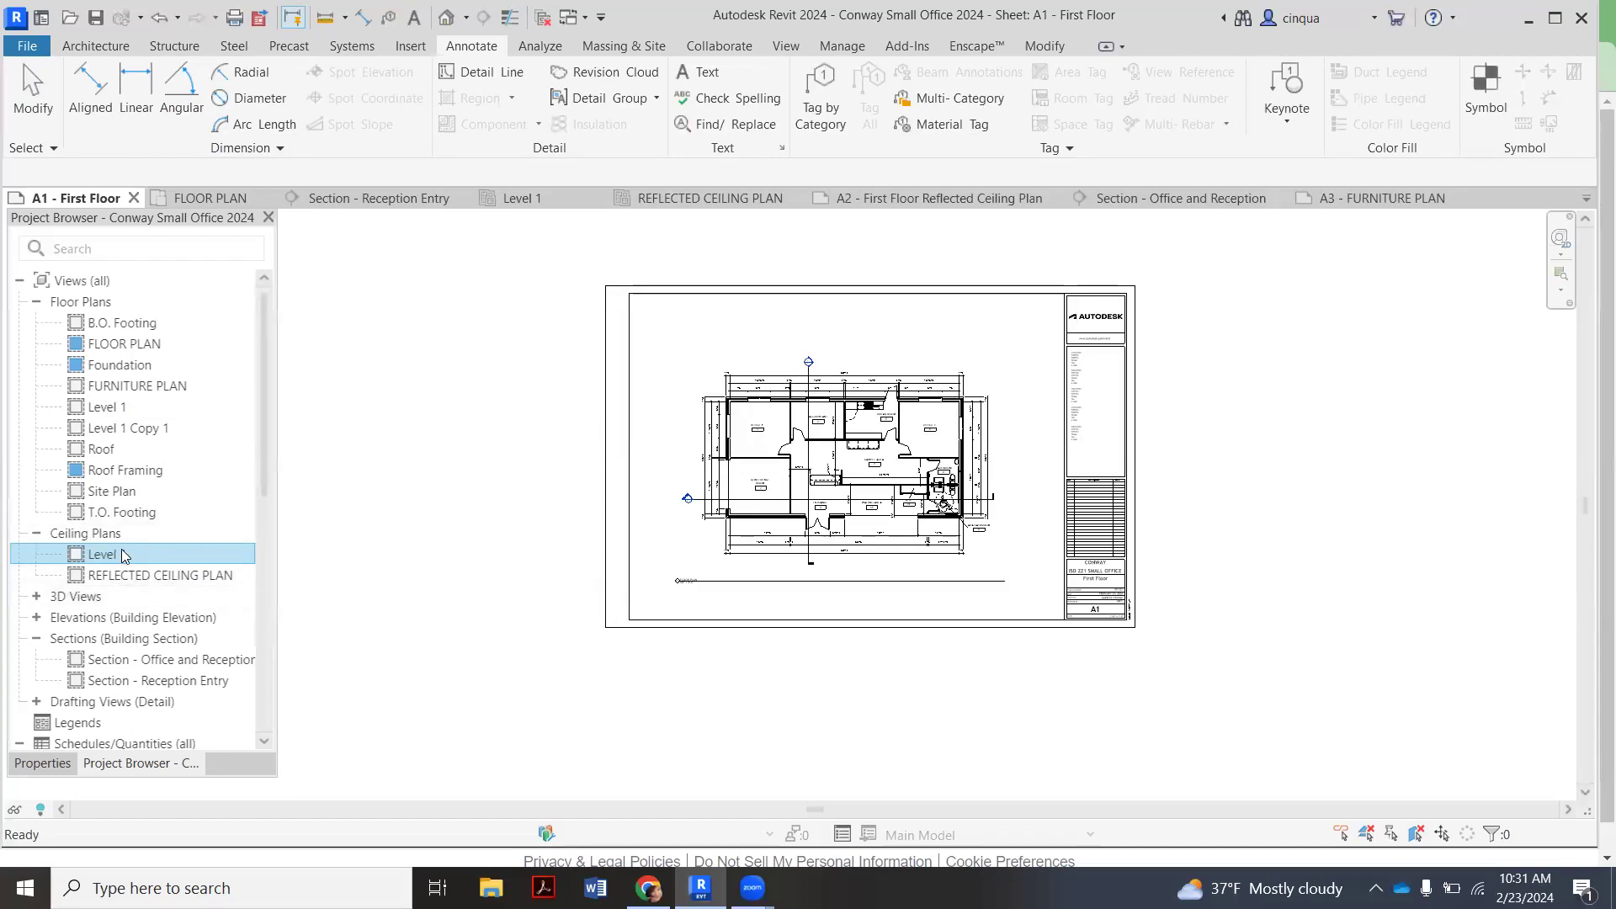
{"action": "right_click", "coordinate": [126, 558]}
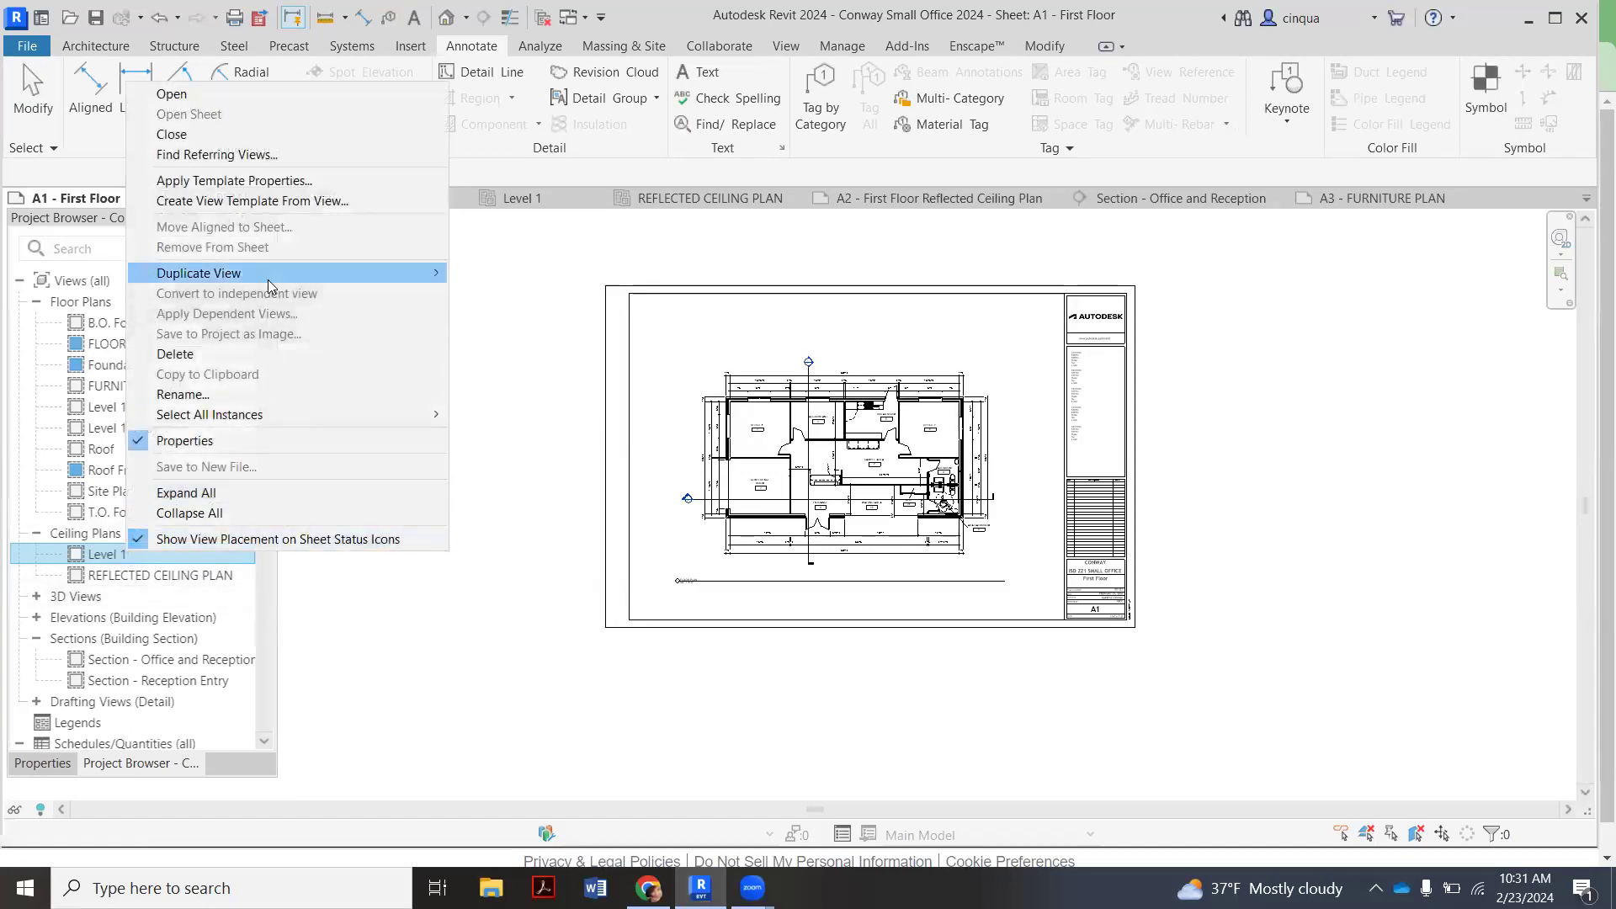
{"action": "mouse_move", "coordinate": [268, 275]}
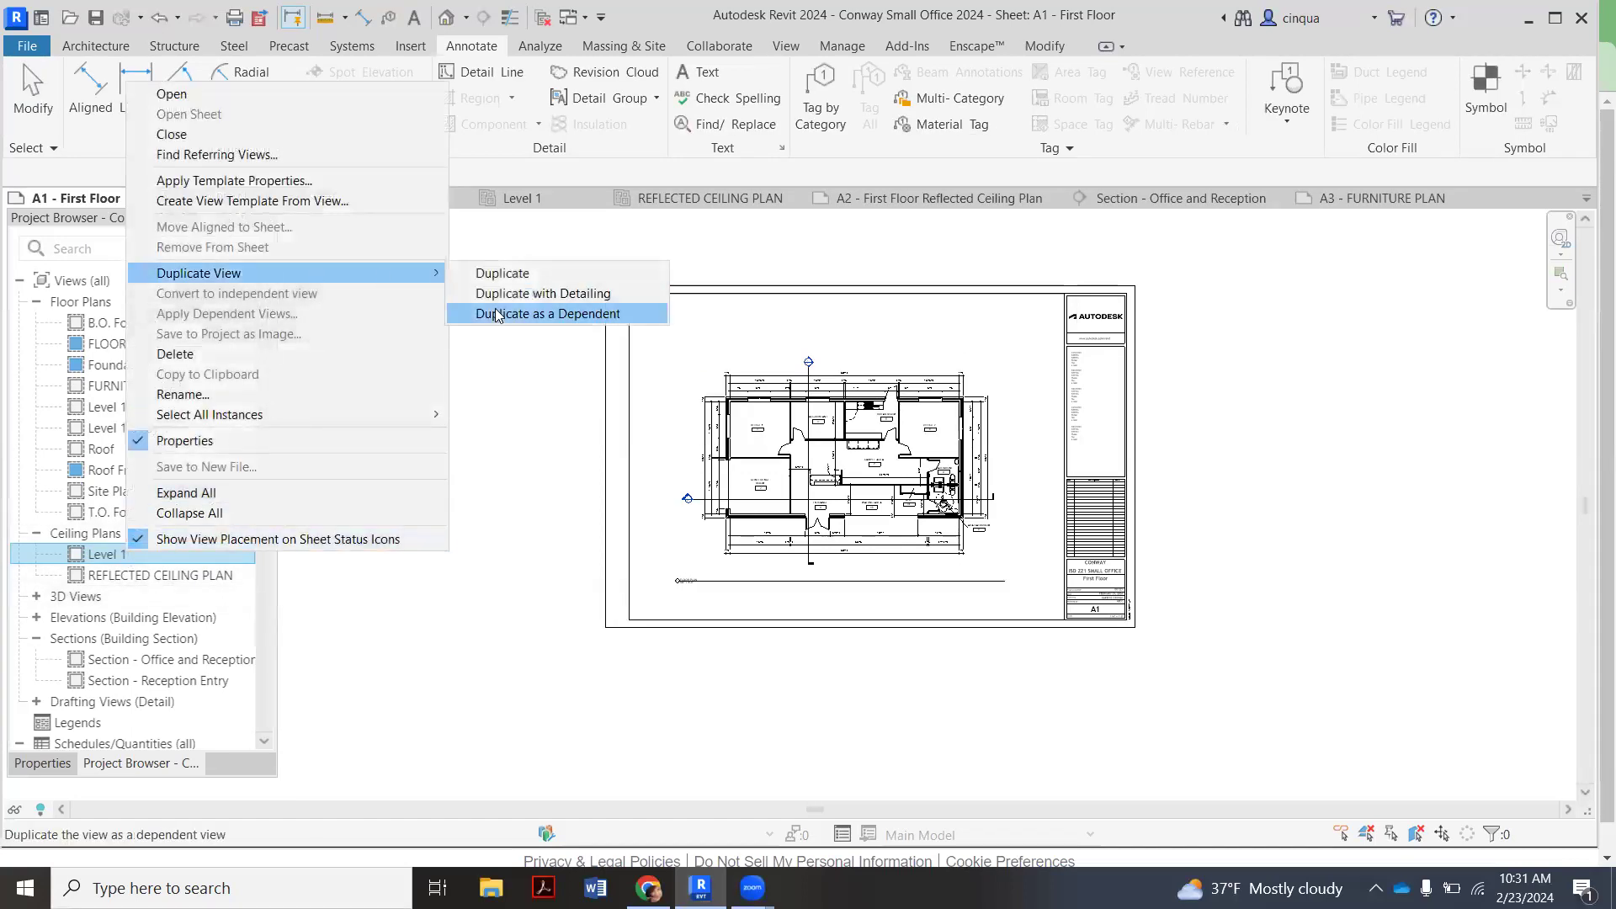
{"action": "left_click", "coordinate": [170, 581]}
{"action": "left_click", "coordinate": [169, 576]}
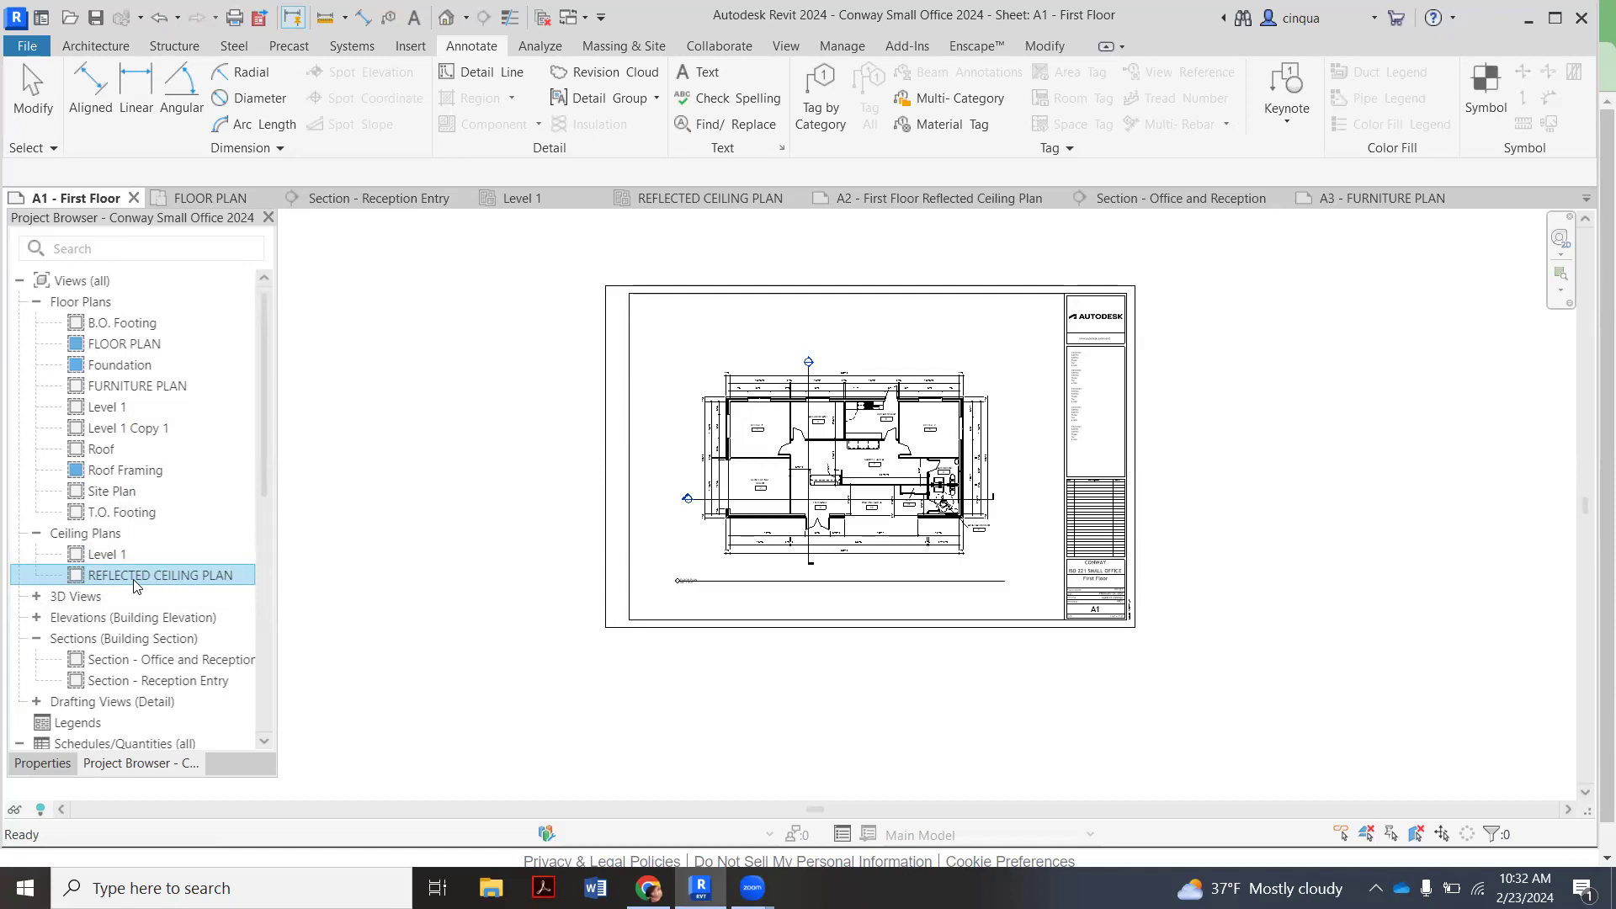
Open the REFLECTED CEILING PLAN view and select sheet A2 - First Floor Reflected Ceiling Plan in the browser
{"action": "double_click", "coordinate": [135, 575]}
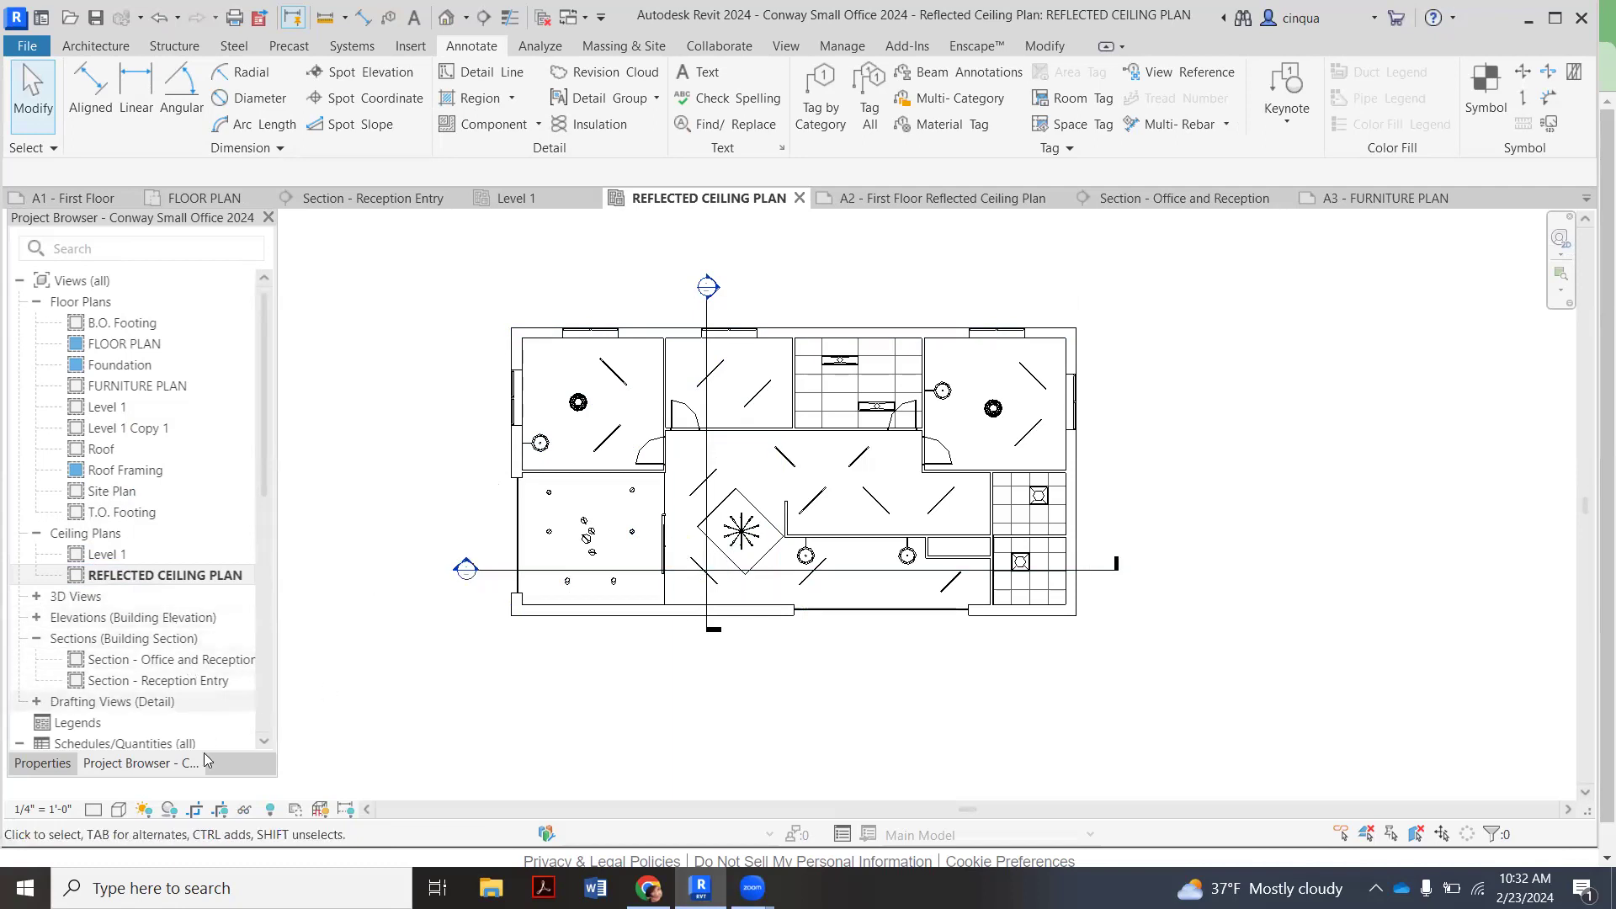
{"action": "scroll", "coordinate": [237, 627], "scroll_direction": "down", "scroll_amount": 5}
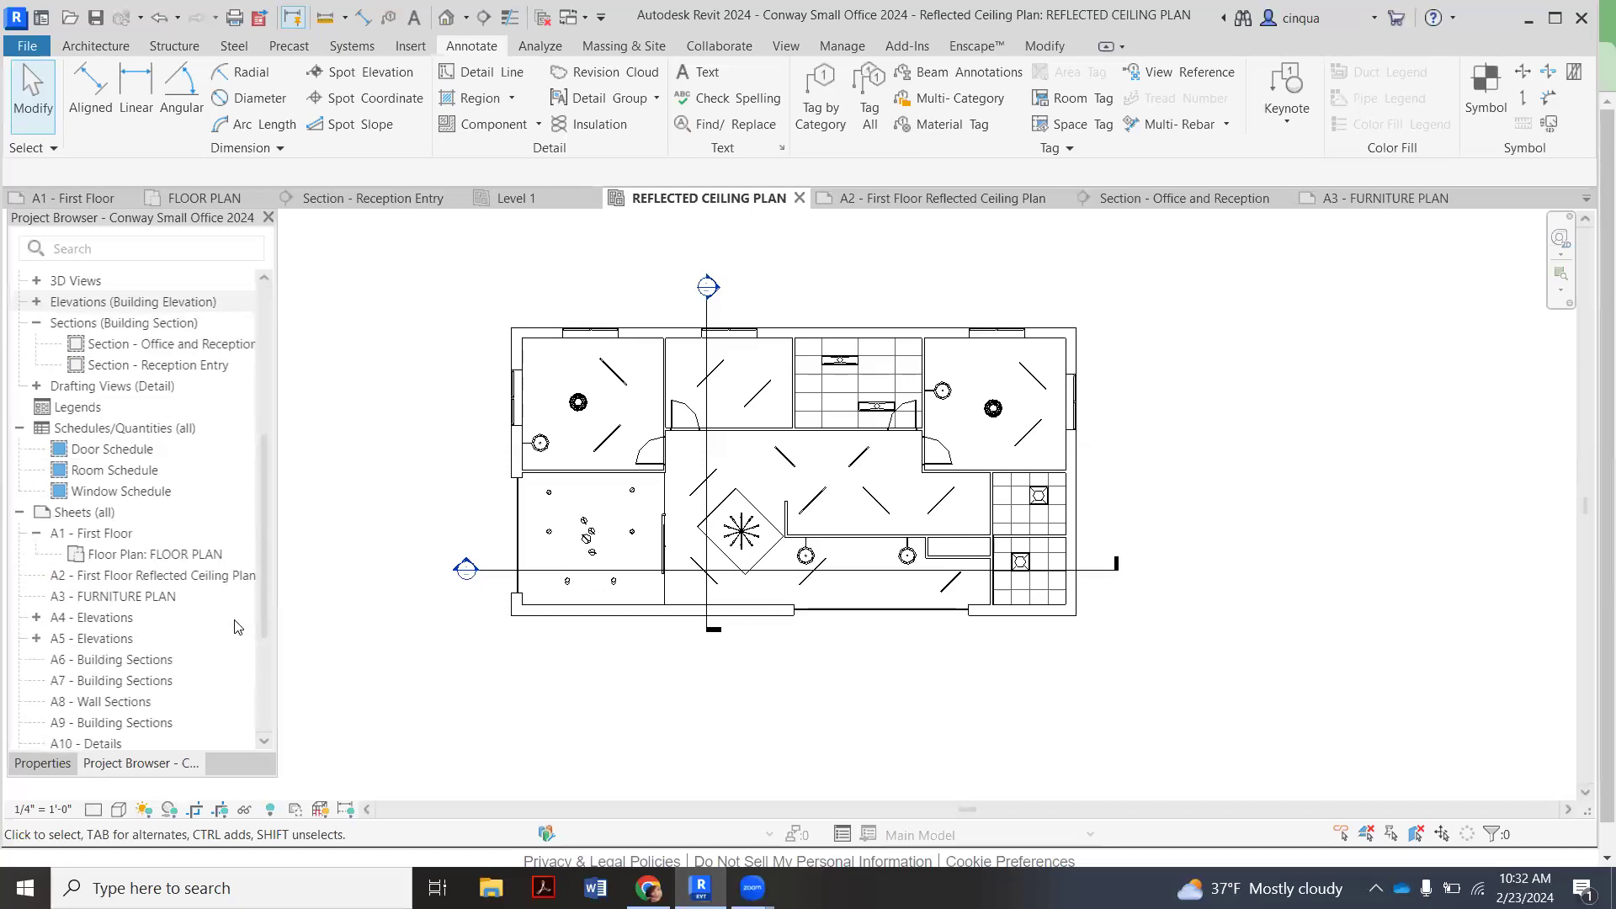
{"action": "left_click", "coordinate": [147, 579]}
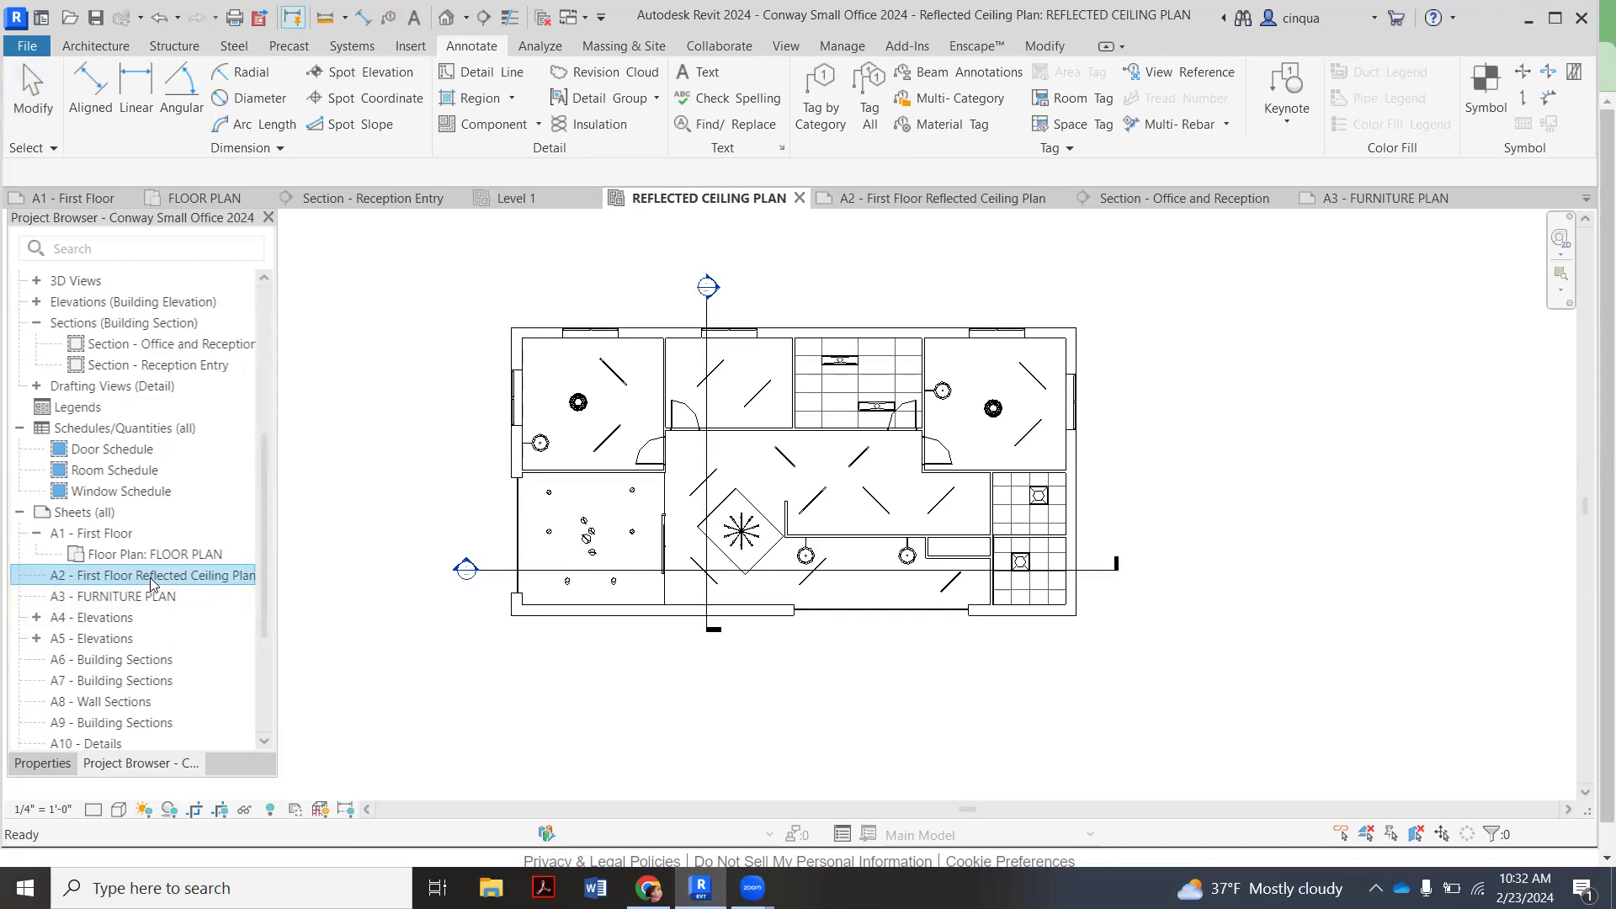
Open sheet A2 - First Floor Reflected Ceiling Plan and set its title block type to D 22 x 34 Horizontal
{"action": "double_click", "coordinate": [150, 578]}
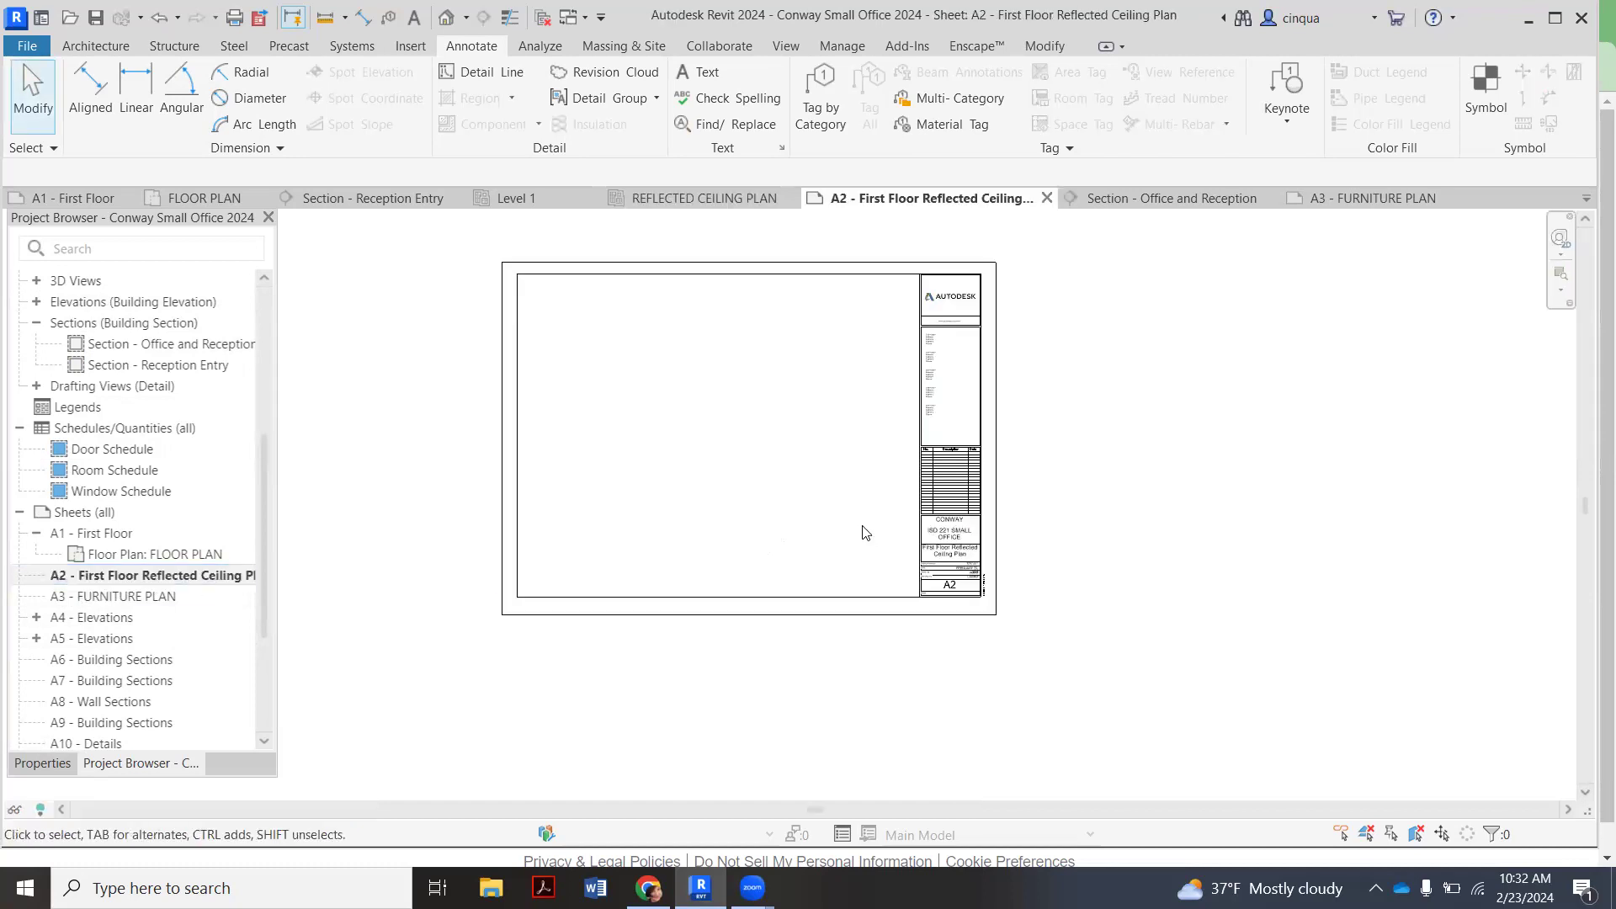
{"action": "left_click", "coordinate": [919, 519]}
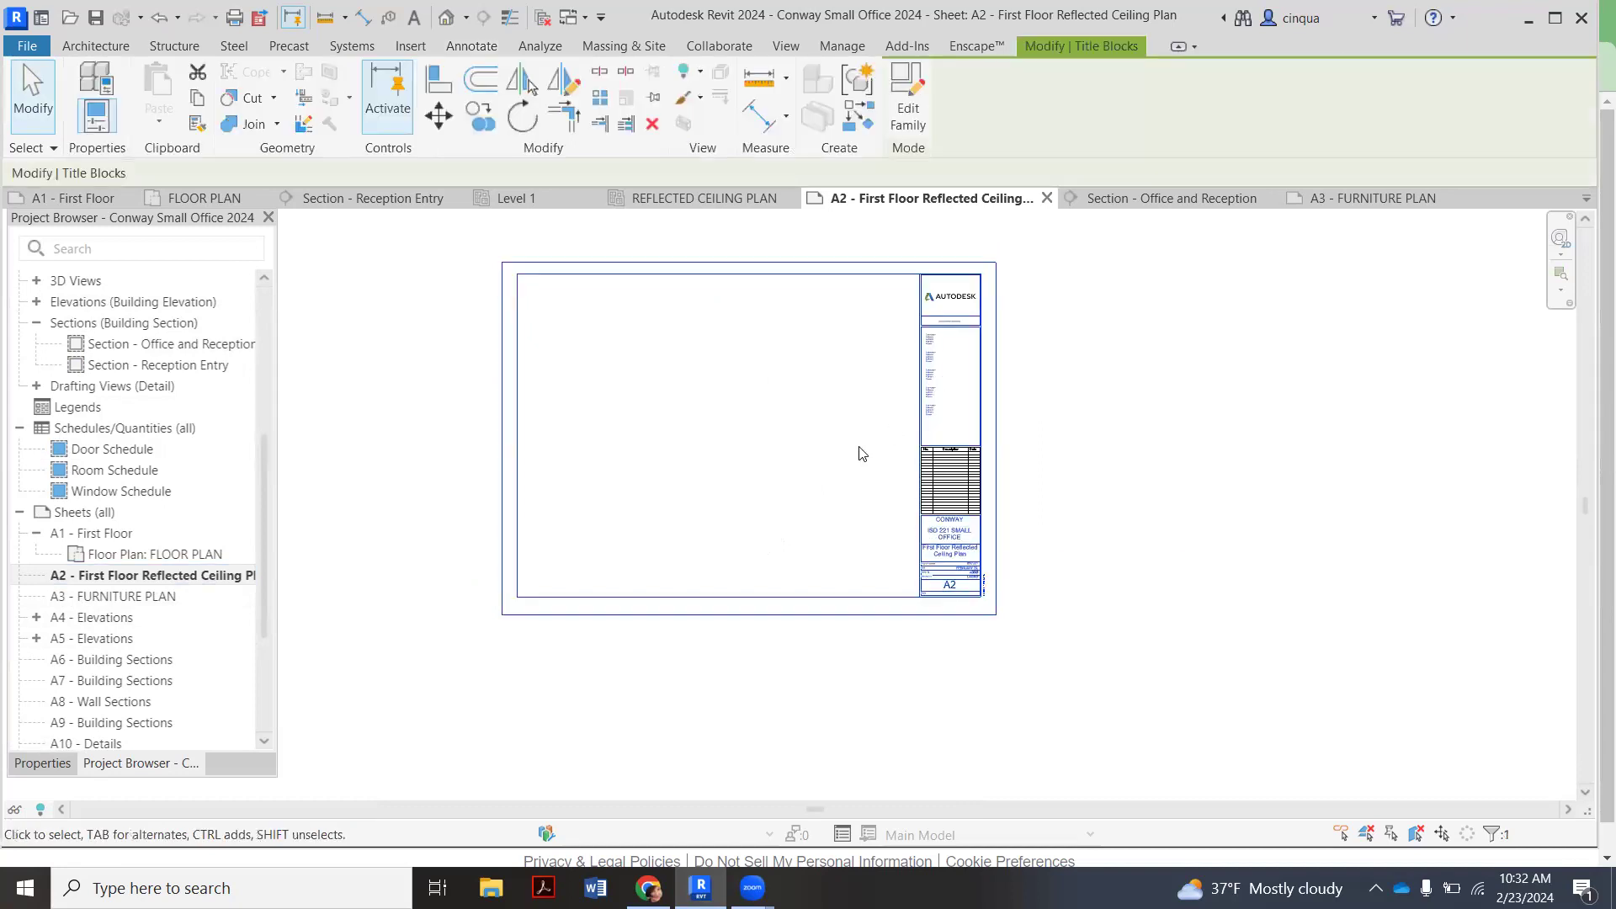
{"action": "left_click", "coordinate": [42, 763]}
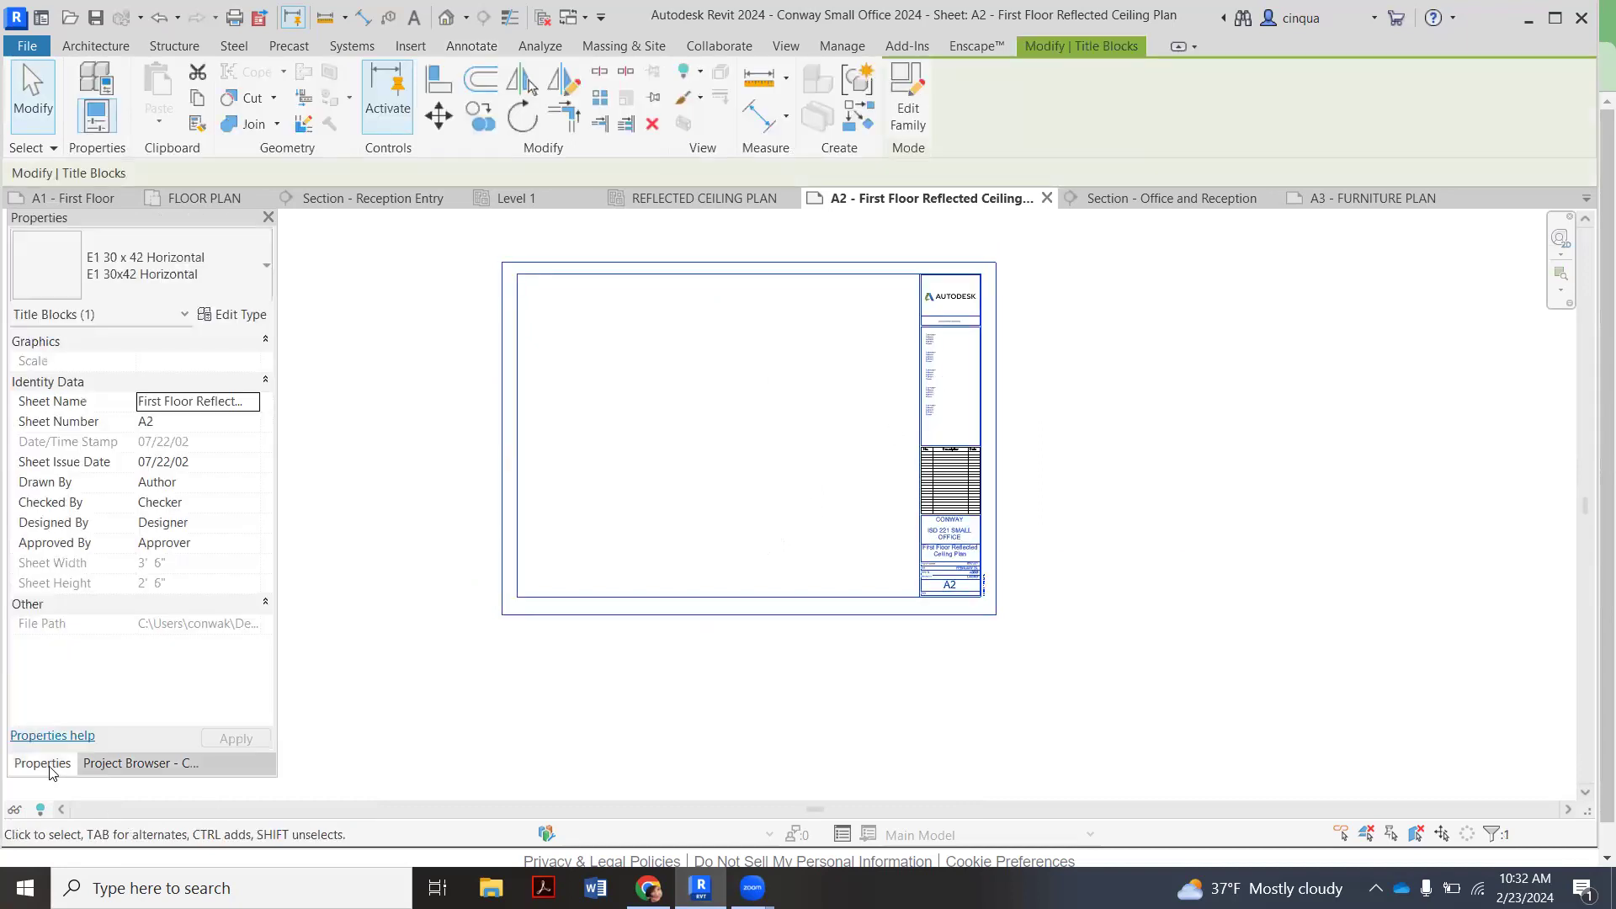
{"action": "left_click", "coordinate": [247, 266]}
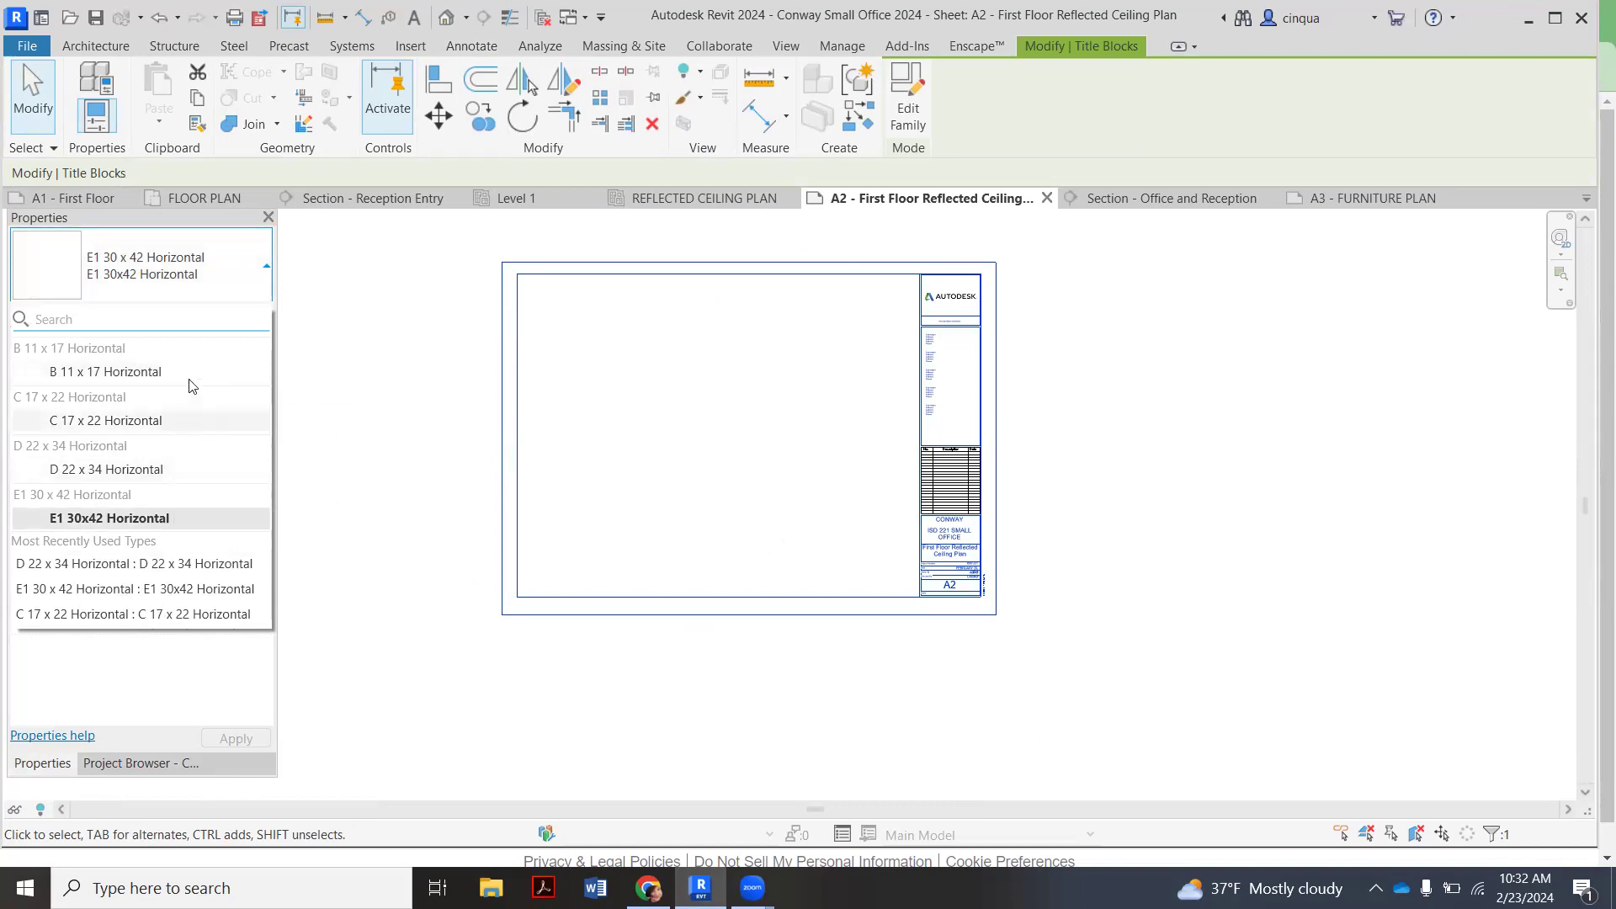
{"action": "left_click", "coordinate": [174, 470]}
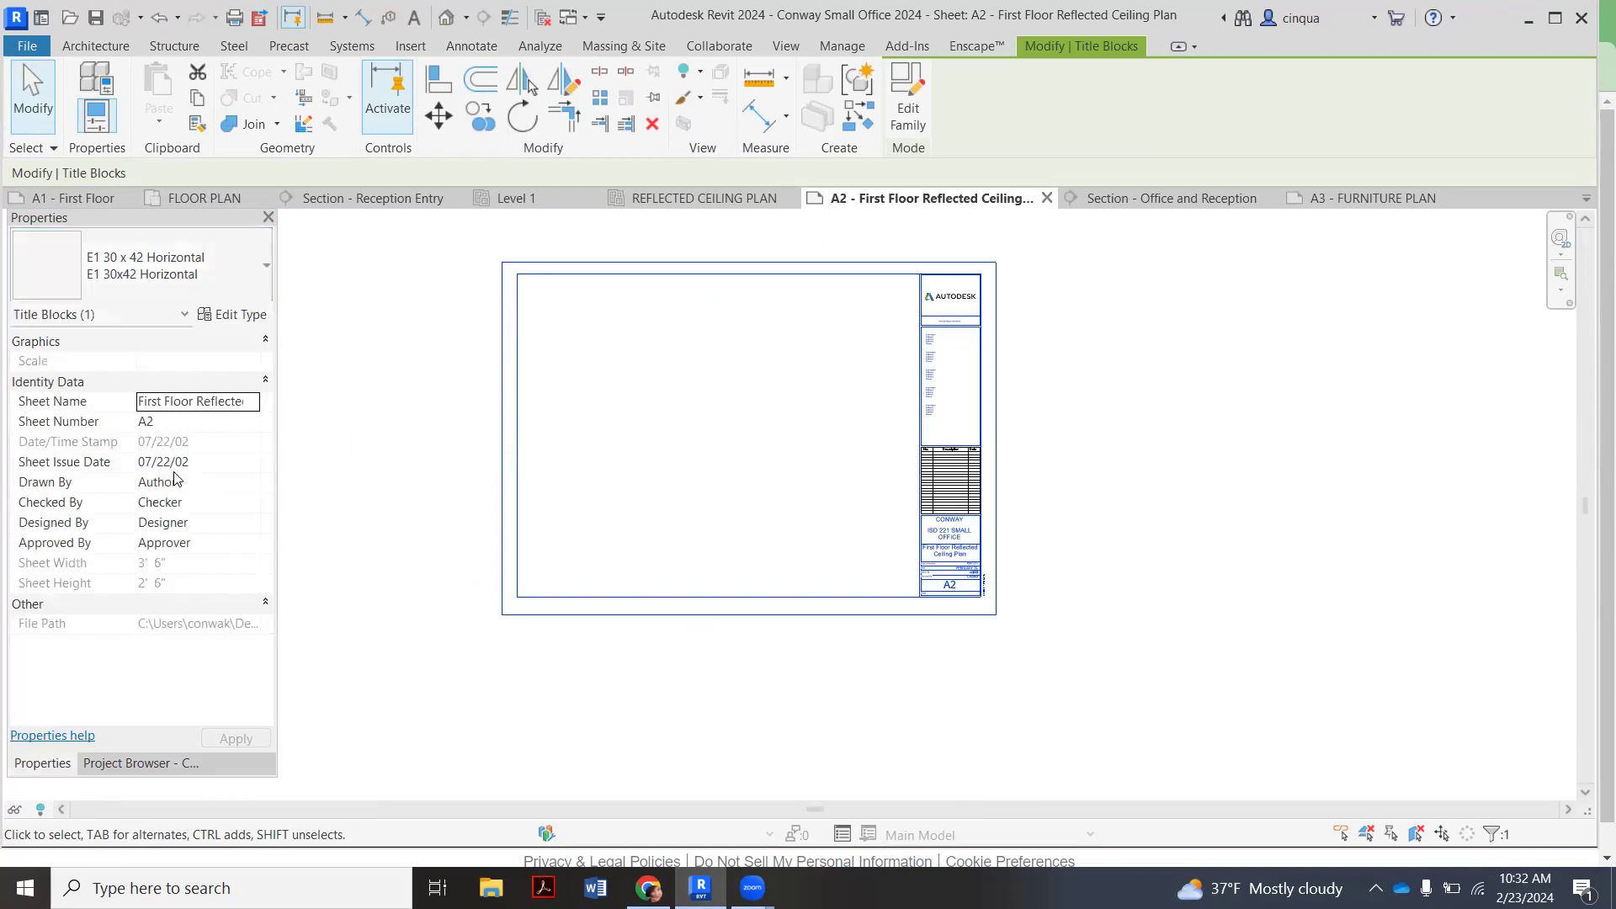
{"action": "scroll", "coordinate": [920, 516], "scroll_direction": "up", "scroll_amount": 7}
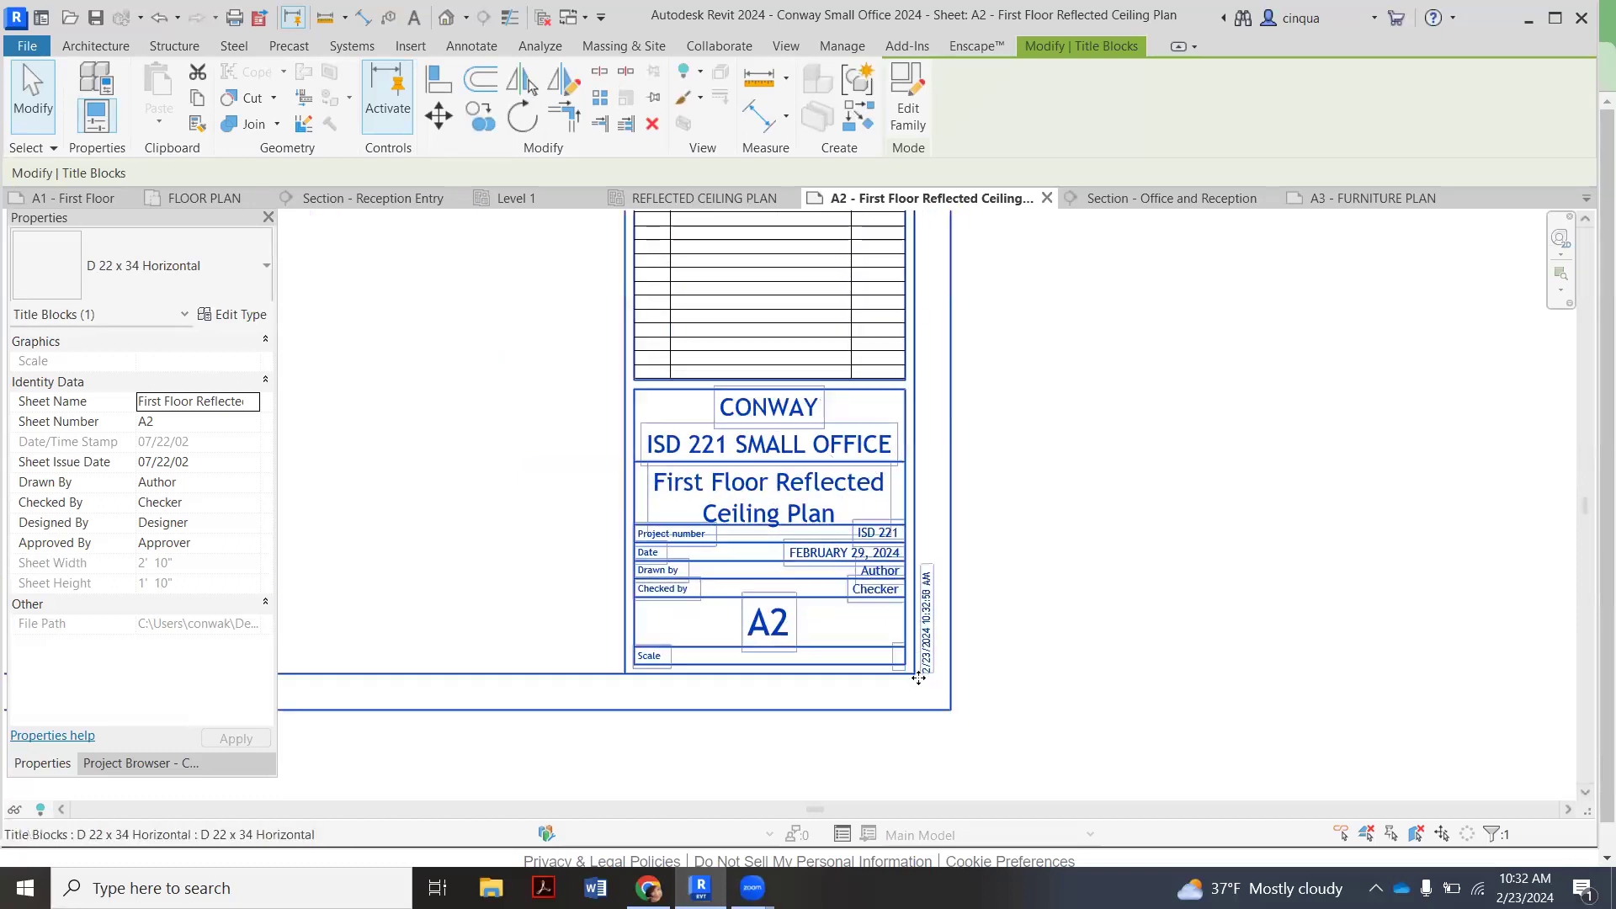
{"action": "scroll", "coordinate": [875, 615], "scroll_direction": "up", "scroll_amount": 1}
Replace the Author placeholder in the title block's Drawn by field with the drafter's full name
{"action": "left_click", "coordinate": [884, 553]}
{"action": "left_click_drag", "start_coordinate": [883, 553], "coordinate": [794, 551]}
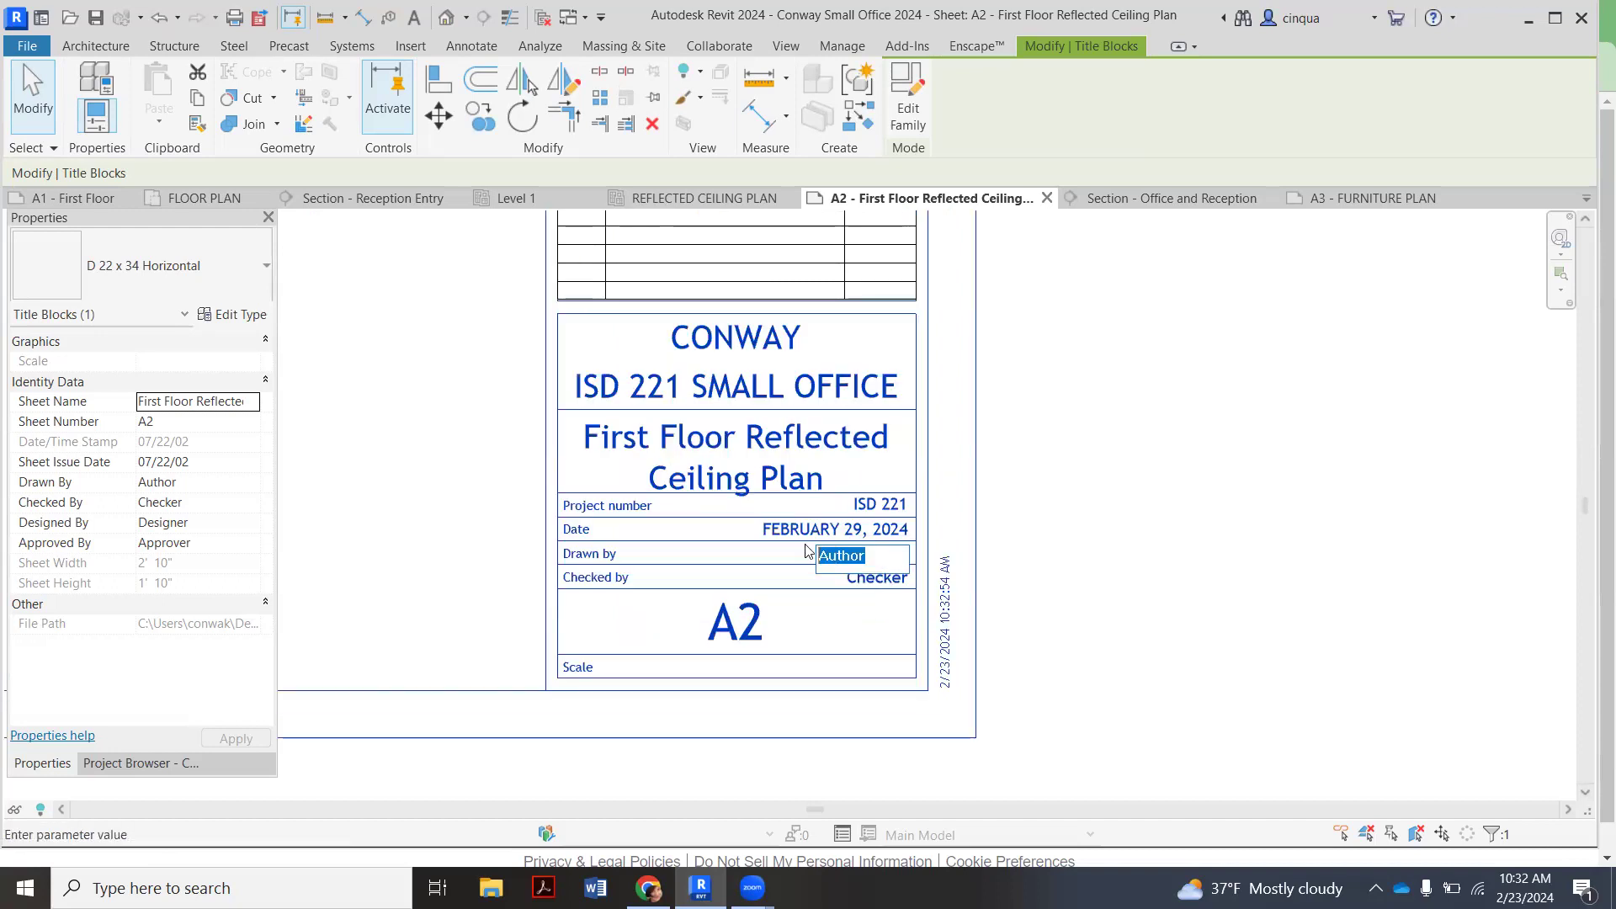
{"action": "type", "text": "KAR"}
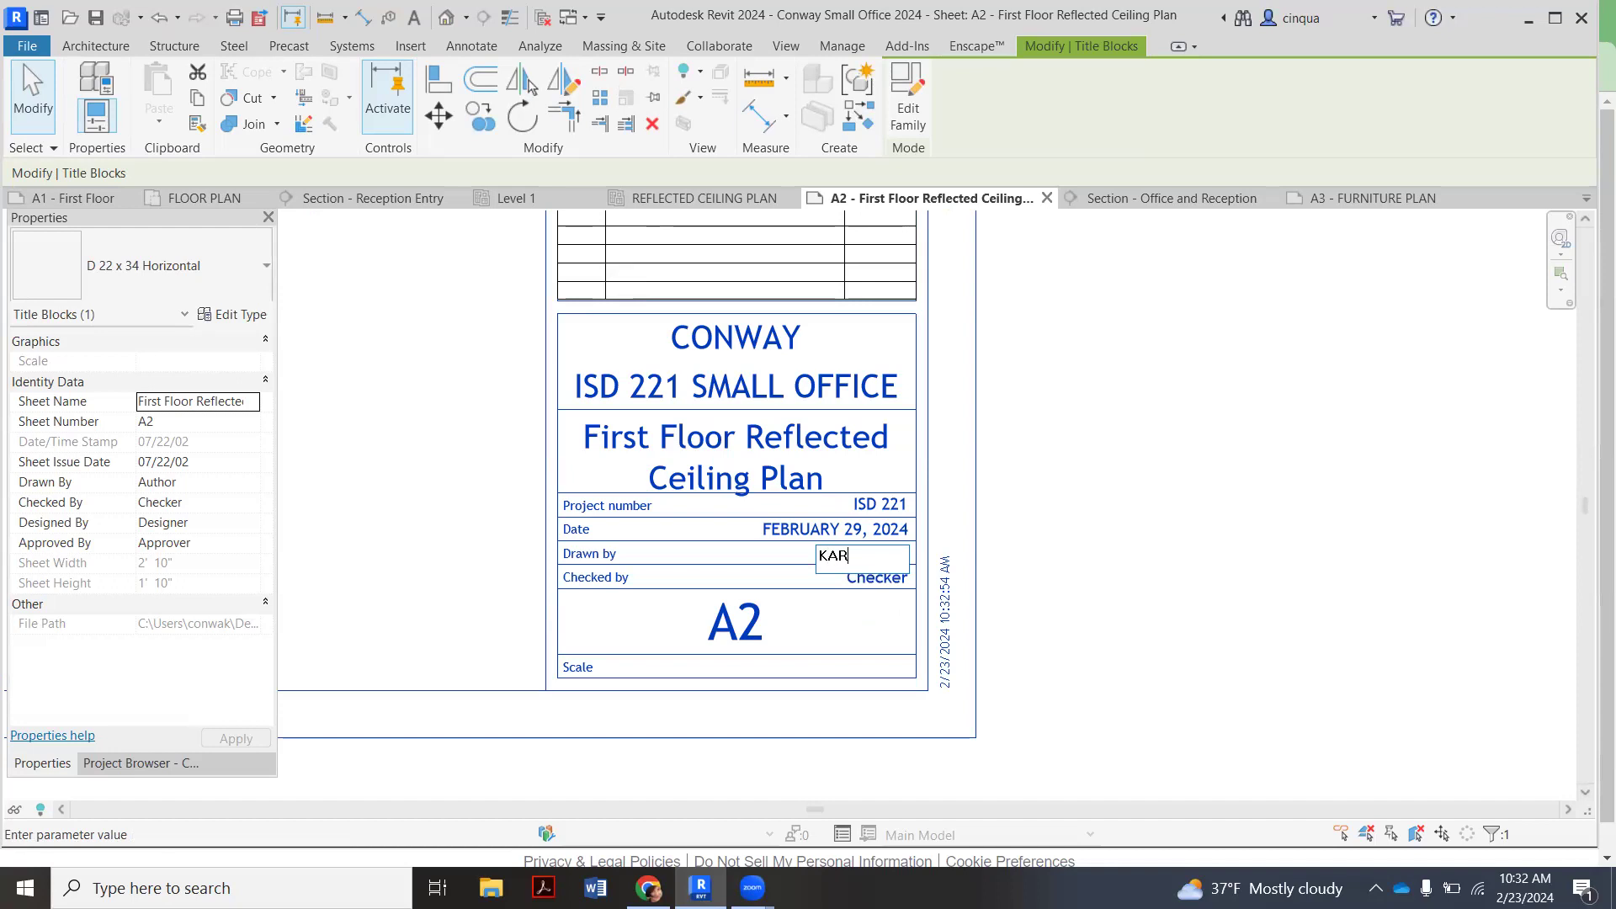
{"action": "type", "text": "EN E CONWAY"}
{"action": "key", "text": "Return"}
Replace the Checker placeholder under Checked by with the checker's initials
{"action": "left_click", "coordinate": [879, 580]}
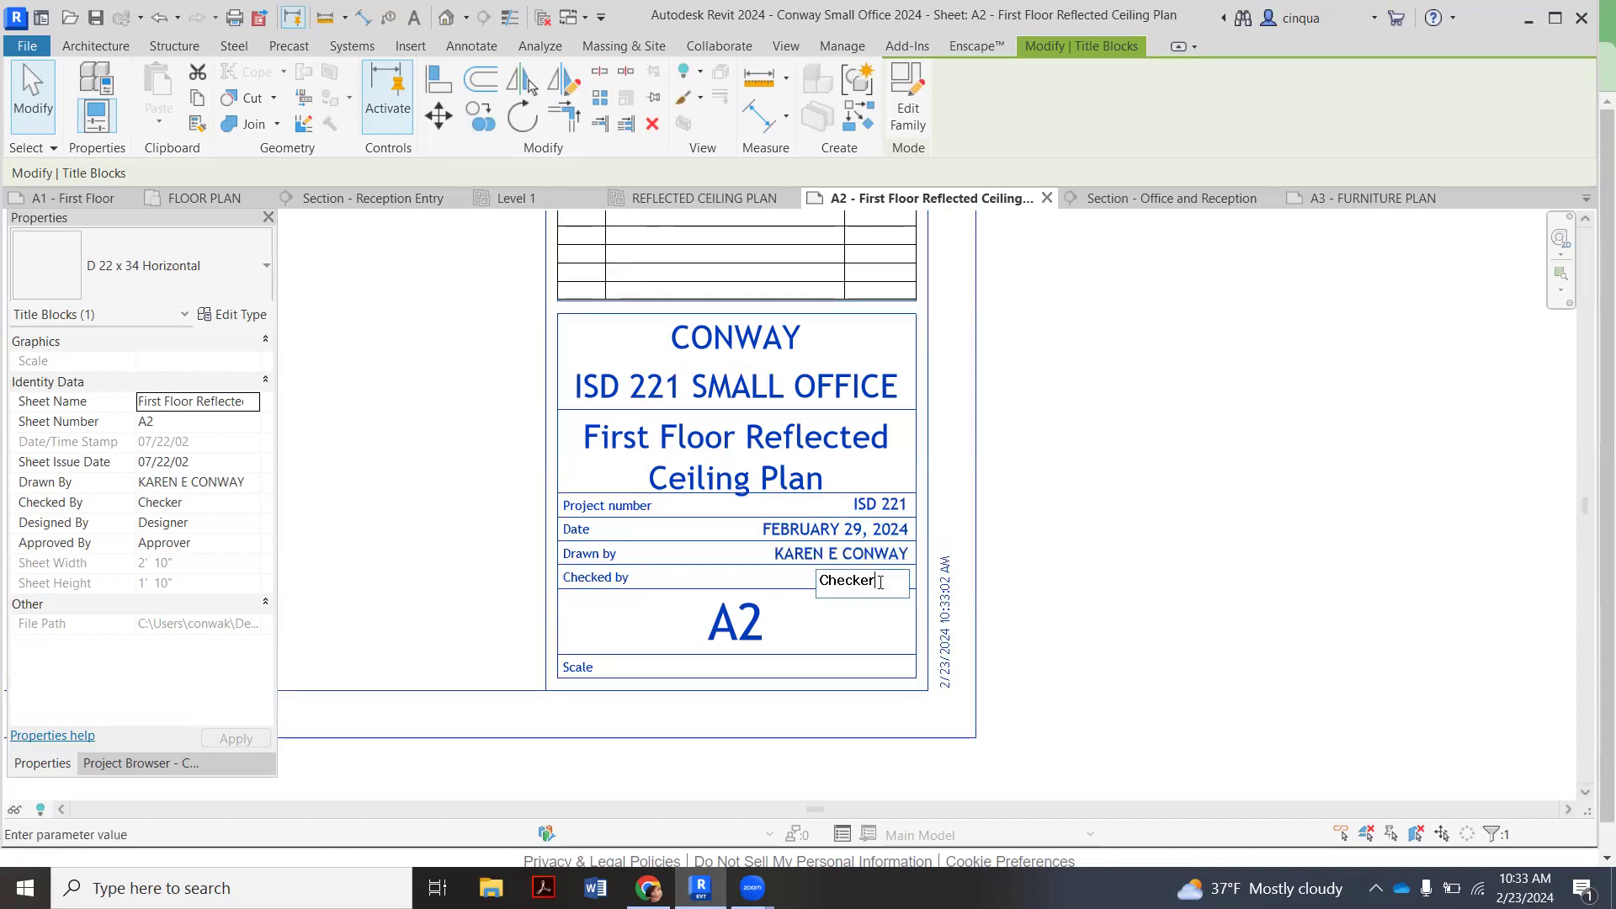
{"action": "key", "text": "BackSpace"}
{"action": "key", "text": "BackSpace"}
{"action": "key", "text": "Return"}
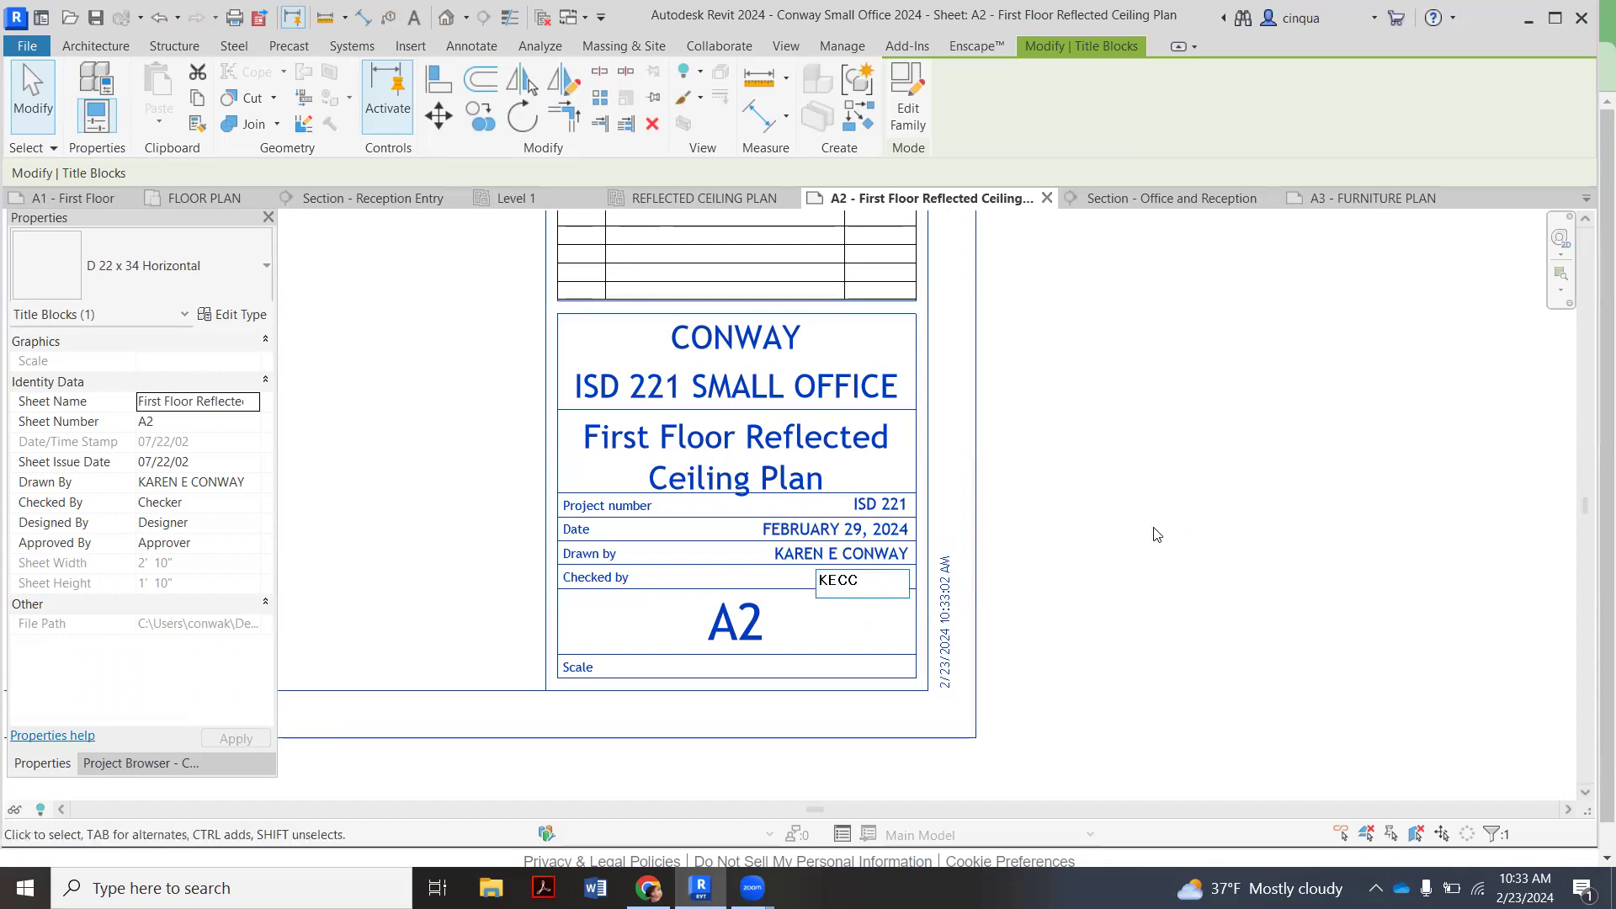
{"action": "scroll", "coordinate": [1136, 535], "scroll_direction": "down", "scroll_amount": 3}
{"action": "scroll", "coordinate": [953, 507], "scroll_direction": "up", "scroll_amount": 1}
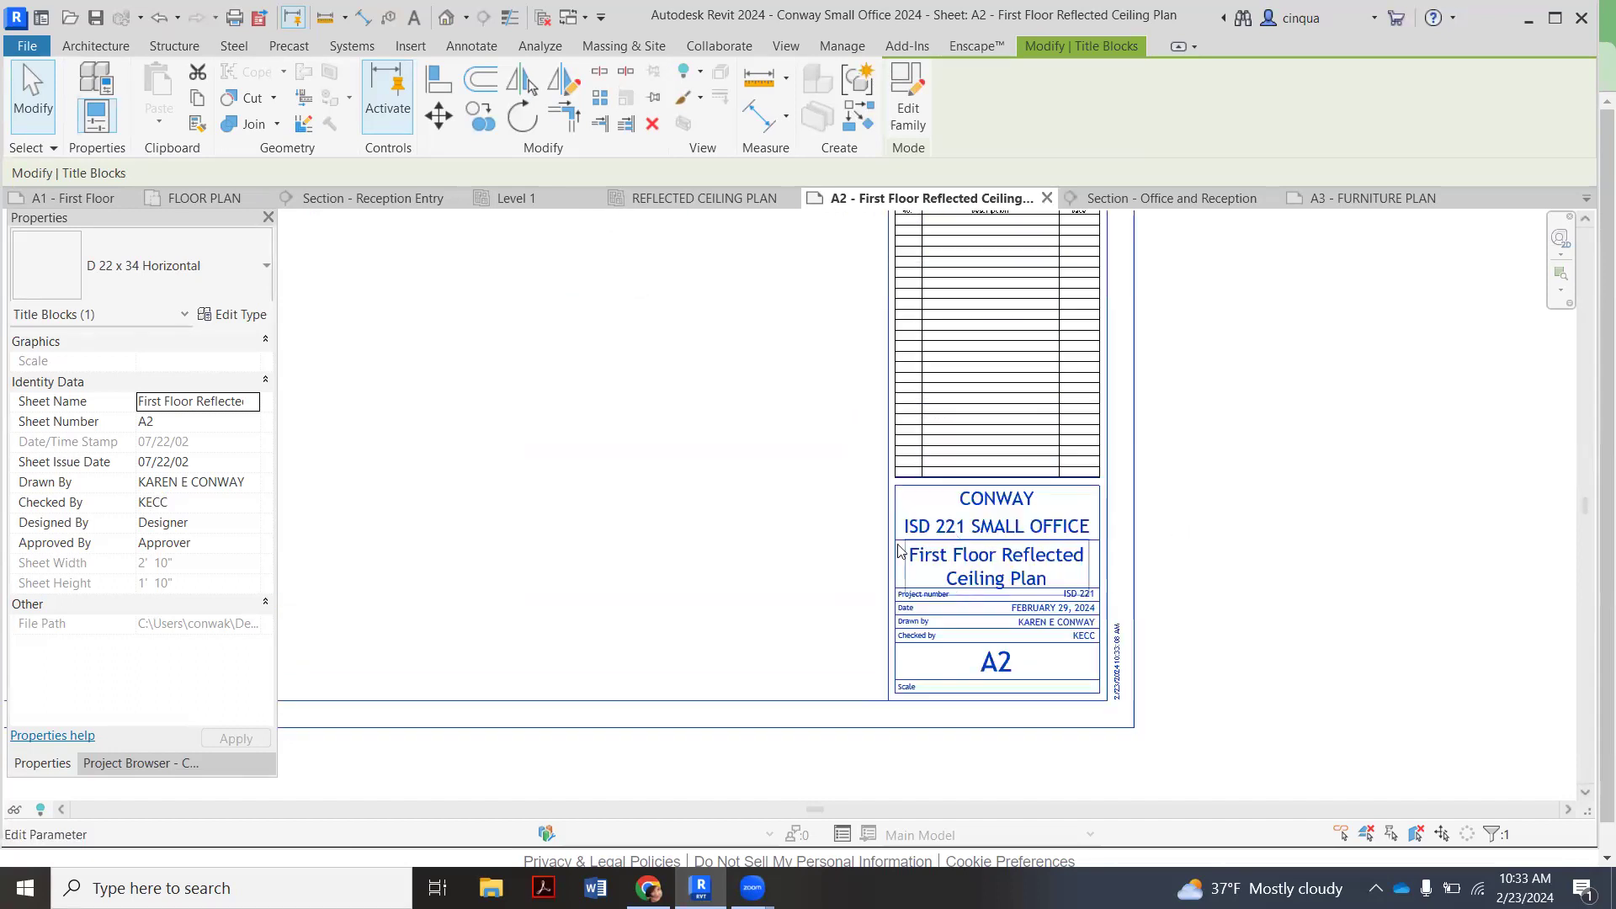
{"action": "scroll", "coordinate": [1136, 579], "scroll_direction": "down", "scroll_amount": 2}
{"action": "scroll", "coordinate": [1136, 579], "scroll_direction": "up", "scroll_amount": 5}
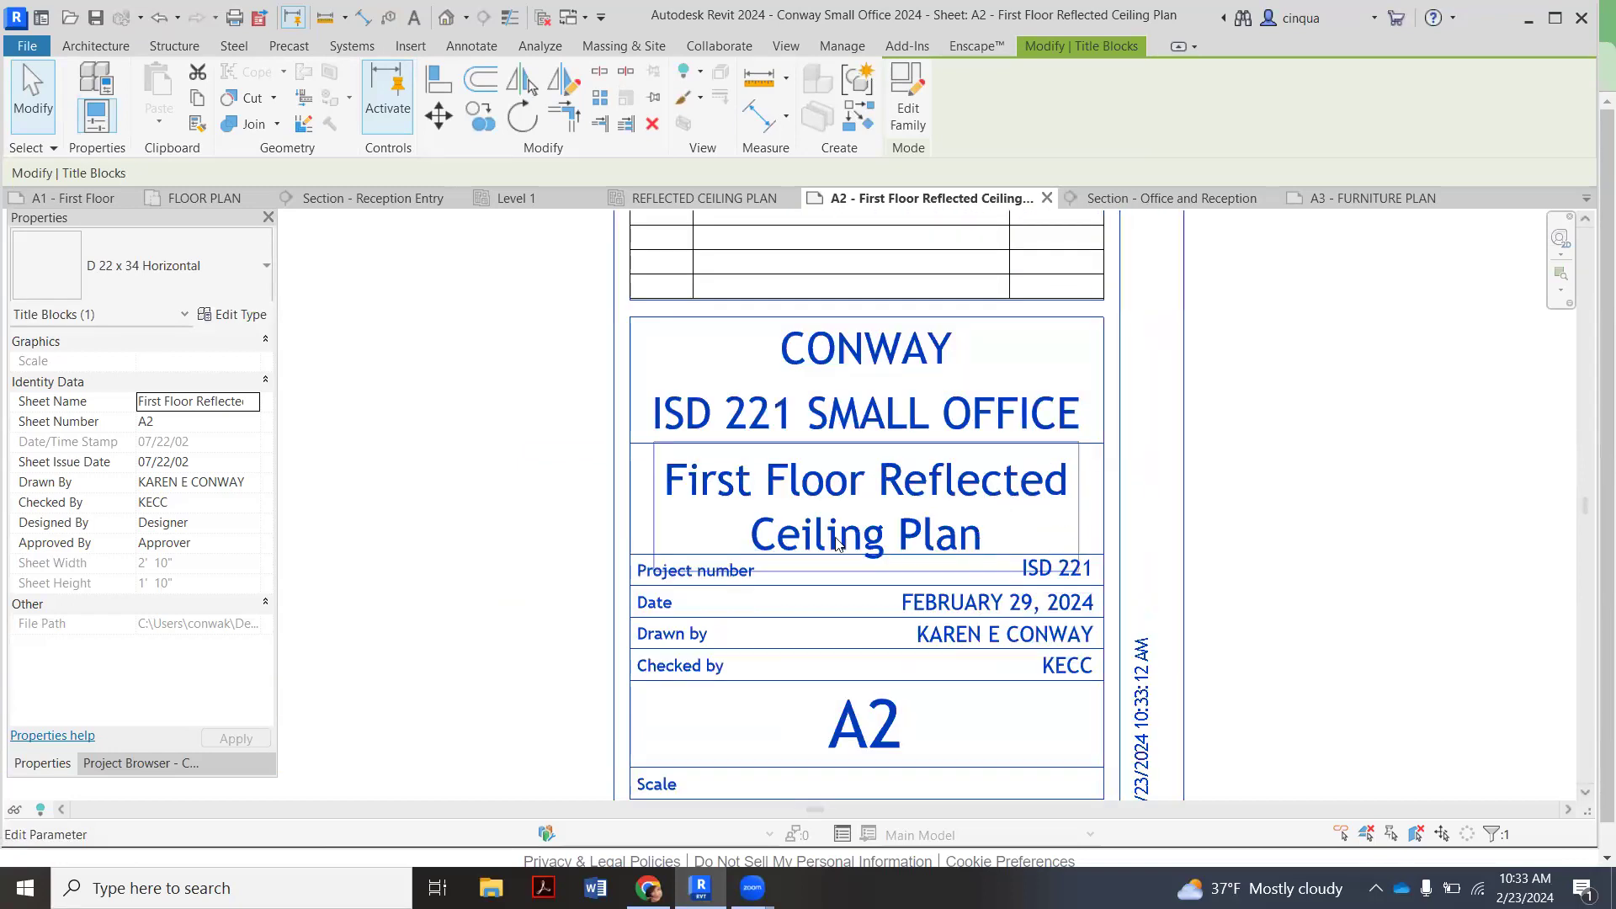
{"action": "scroll", "coordinate": [1191, 559], "scroll_direction": "down", "scroll_amount": 2}
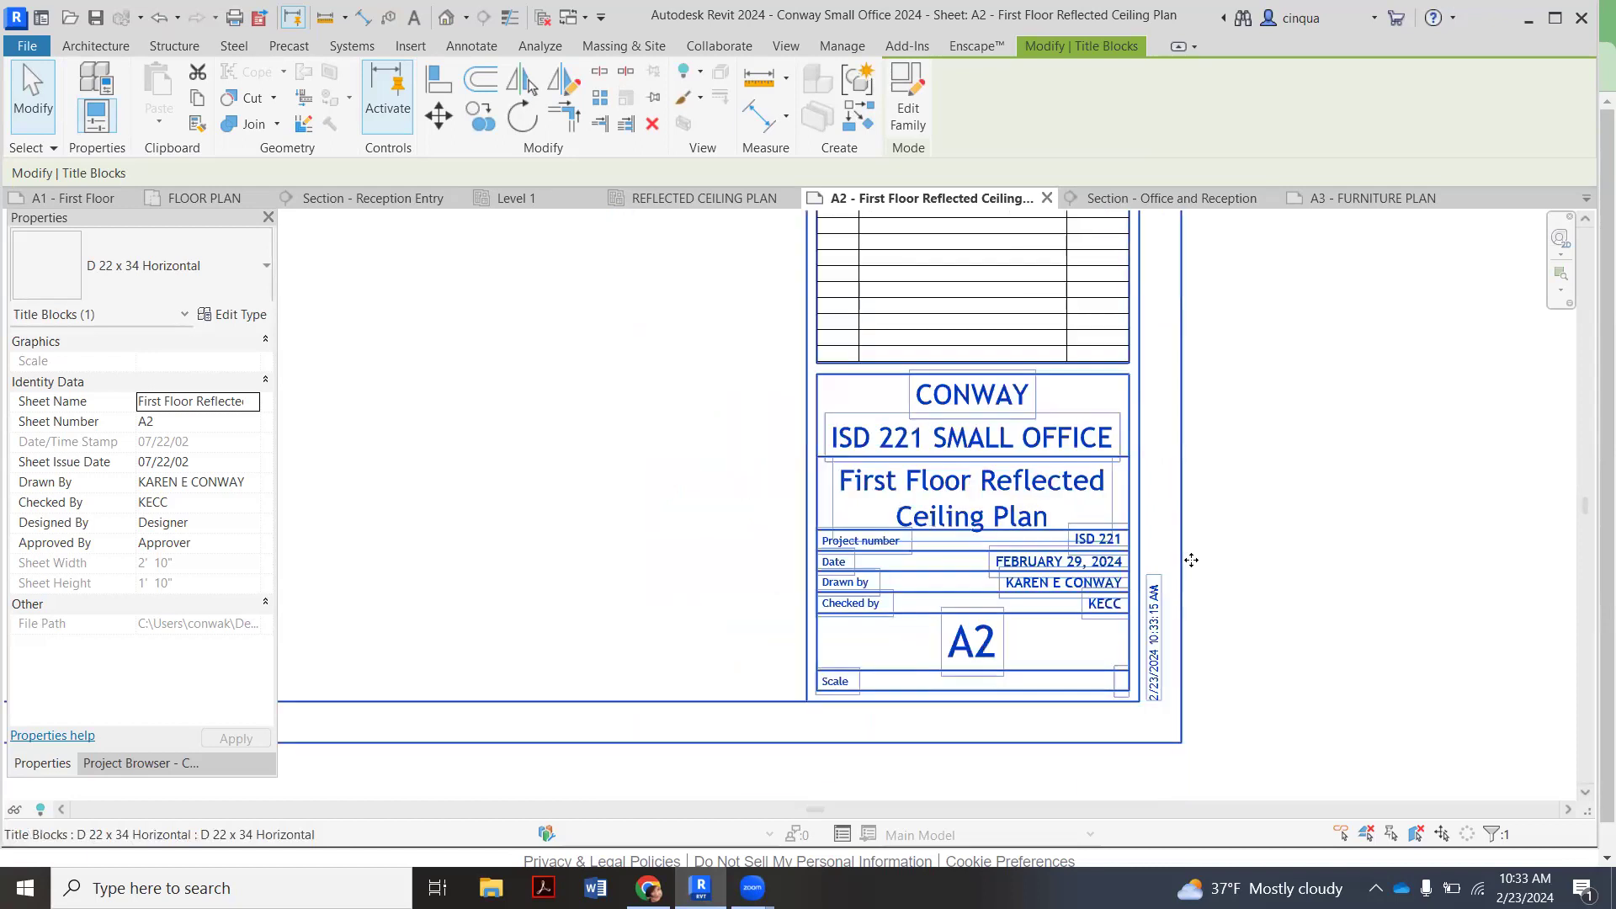
{"action": "scroll", "coordinate": [1191, 560], "scroll_direction": "down", "scroll_amount": 5}
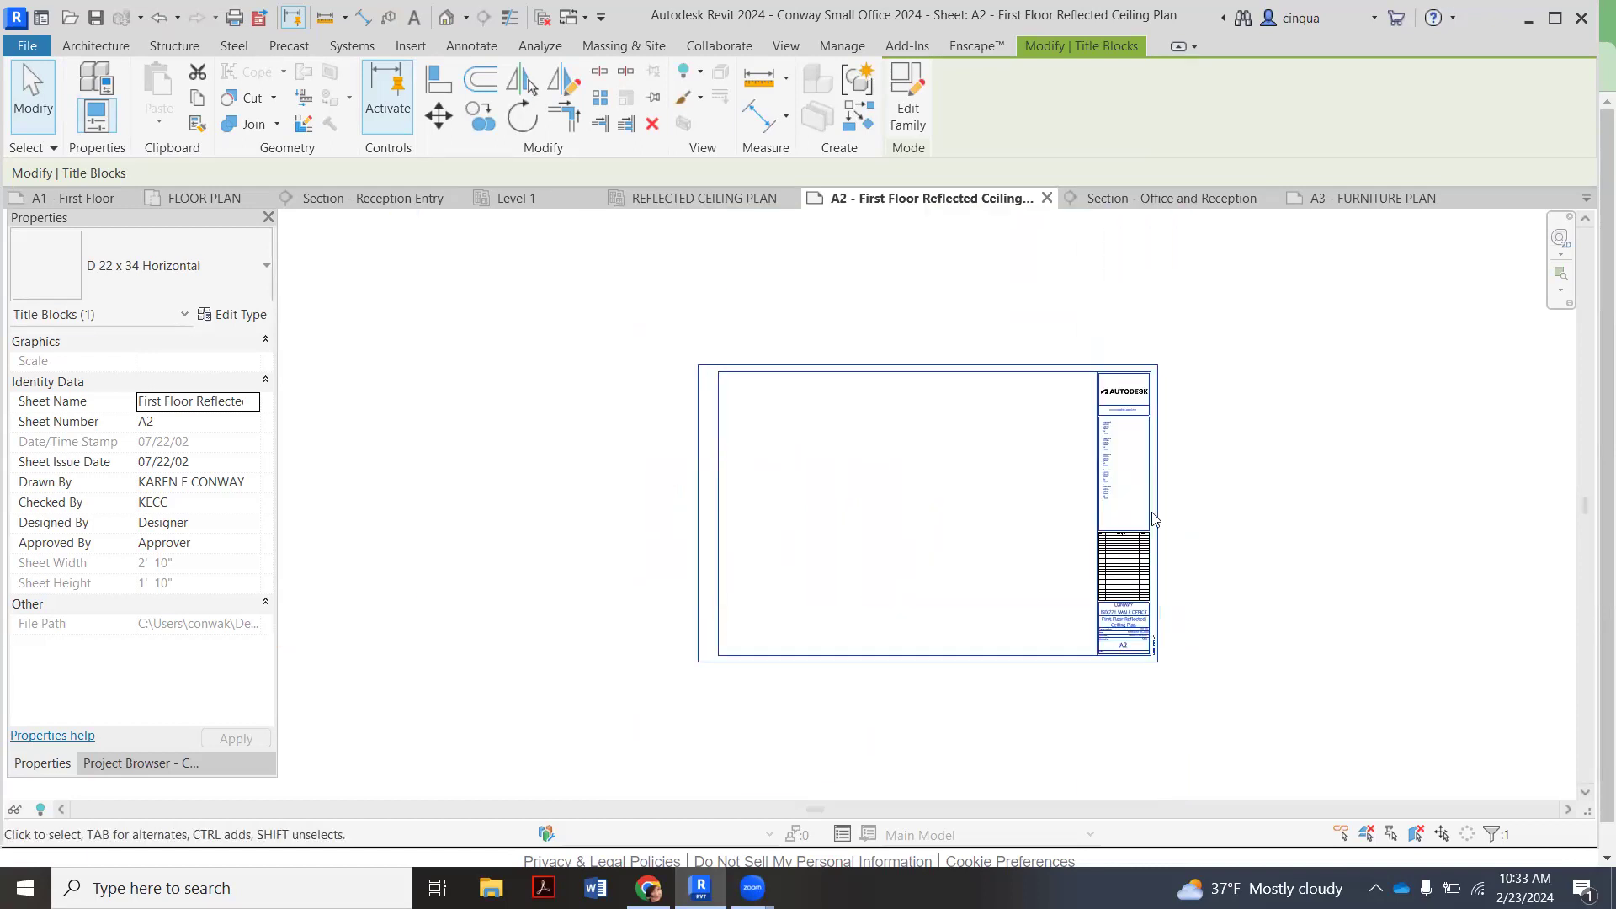
{"action": "scroll", "coordinate": [1146, 539], "scroll_direction": "up", "scroll_amount": 1}
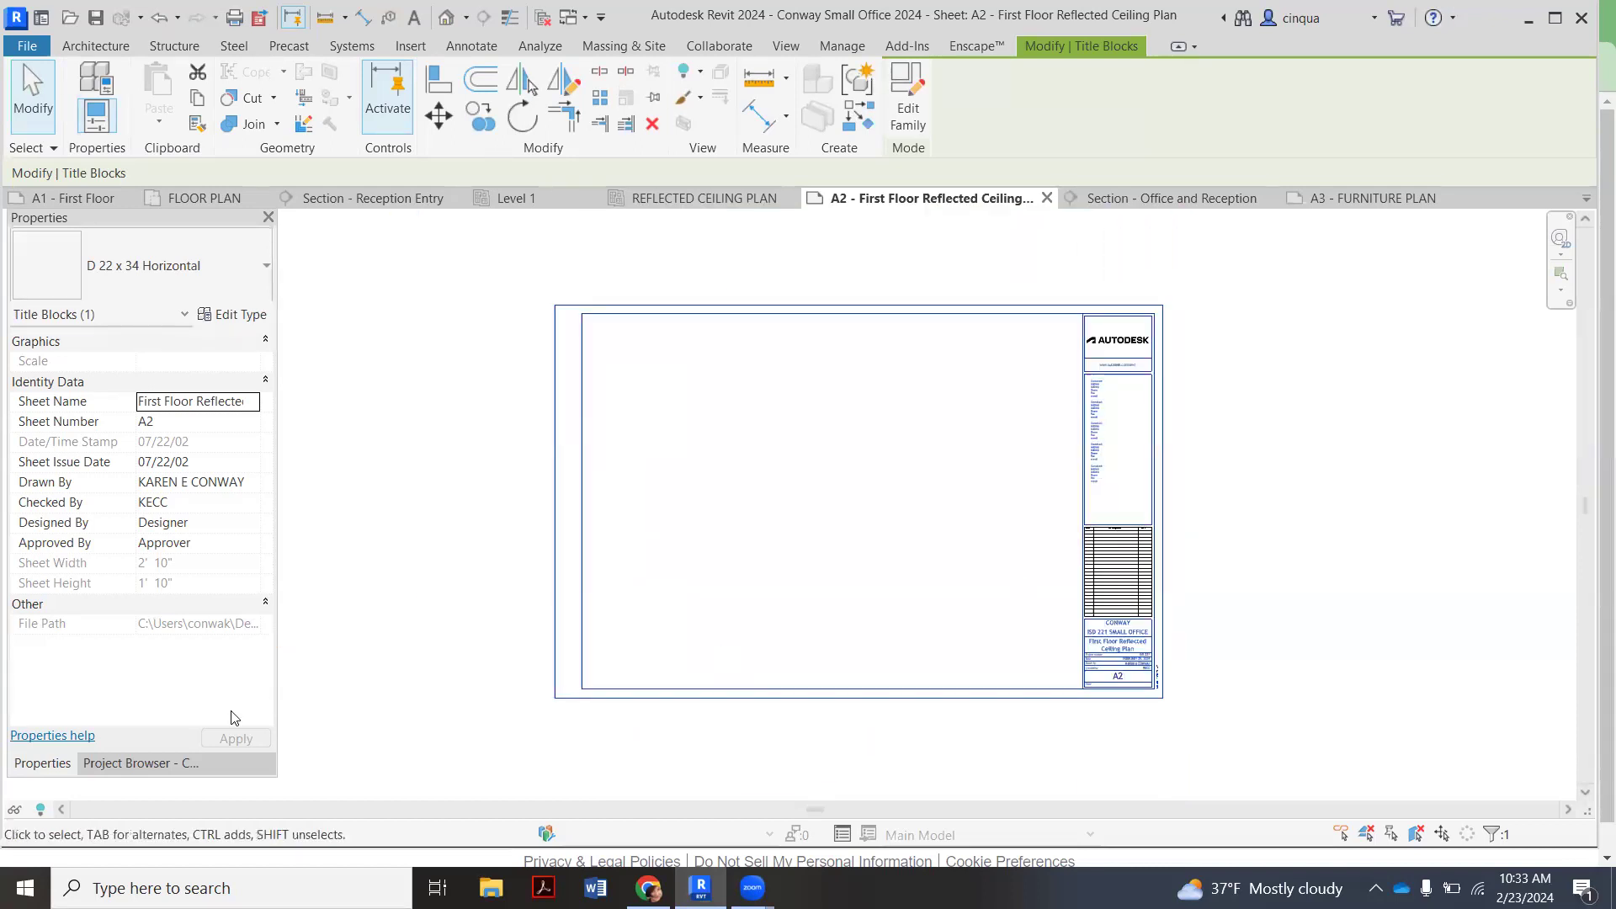
Drag REFLECTED CEILING PLAN from the Project Browser onto sheet A2 and drop it upper-left
{"action": "left_click", "coordinate": [93, 769]}
{"action": "scroll", "coordinate": [153, 459], "scroll_direction": "up", "scroll_amount": 3}
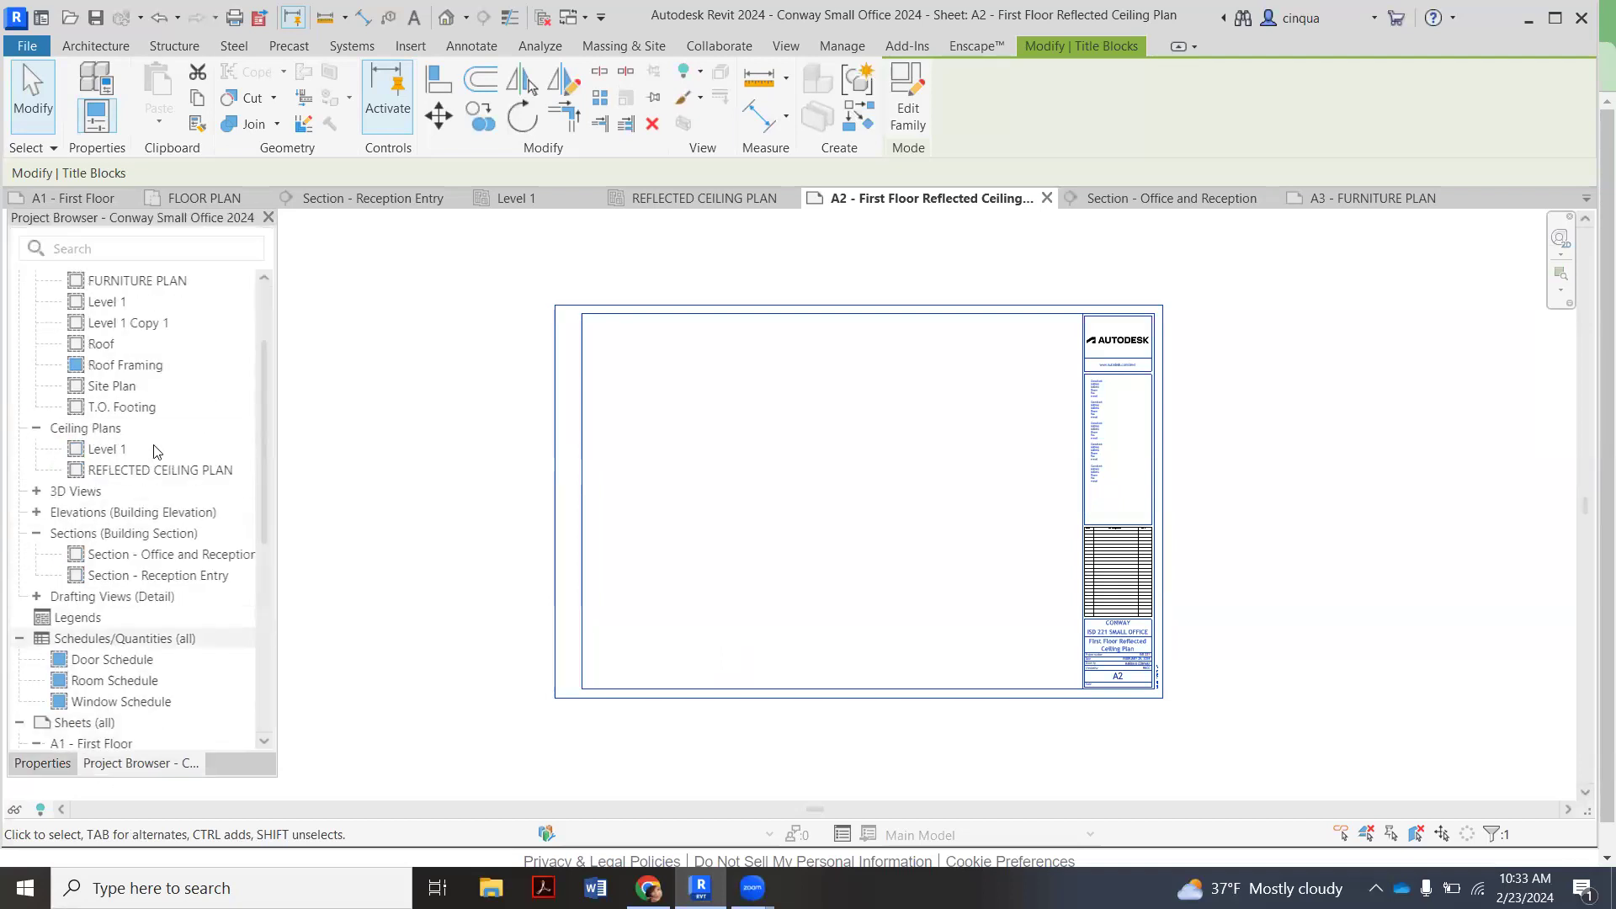
{"action": "scroll", "coordinate": [154, 454], "scroll_direction": "up", "scroll_amount": 2}
{"action": "scroll", "coordinate": [159, 483], "scroll_direction": "down", "scroll_amount": 3}
{"action": "scroll", "coordinate": [164, 547], "scroll_direction": "up", "scroll_amount": 3}
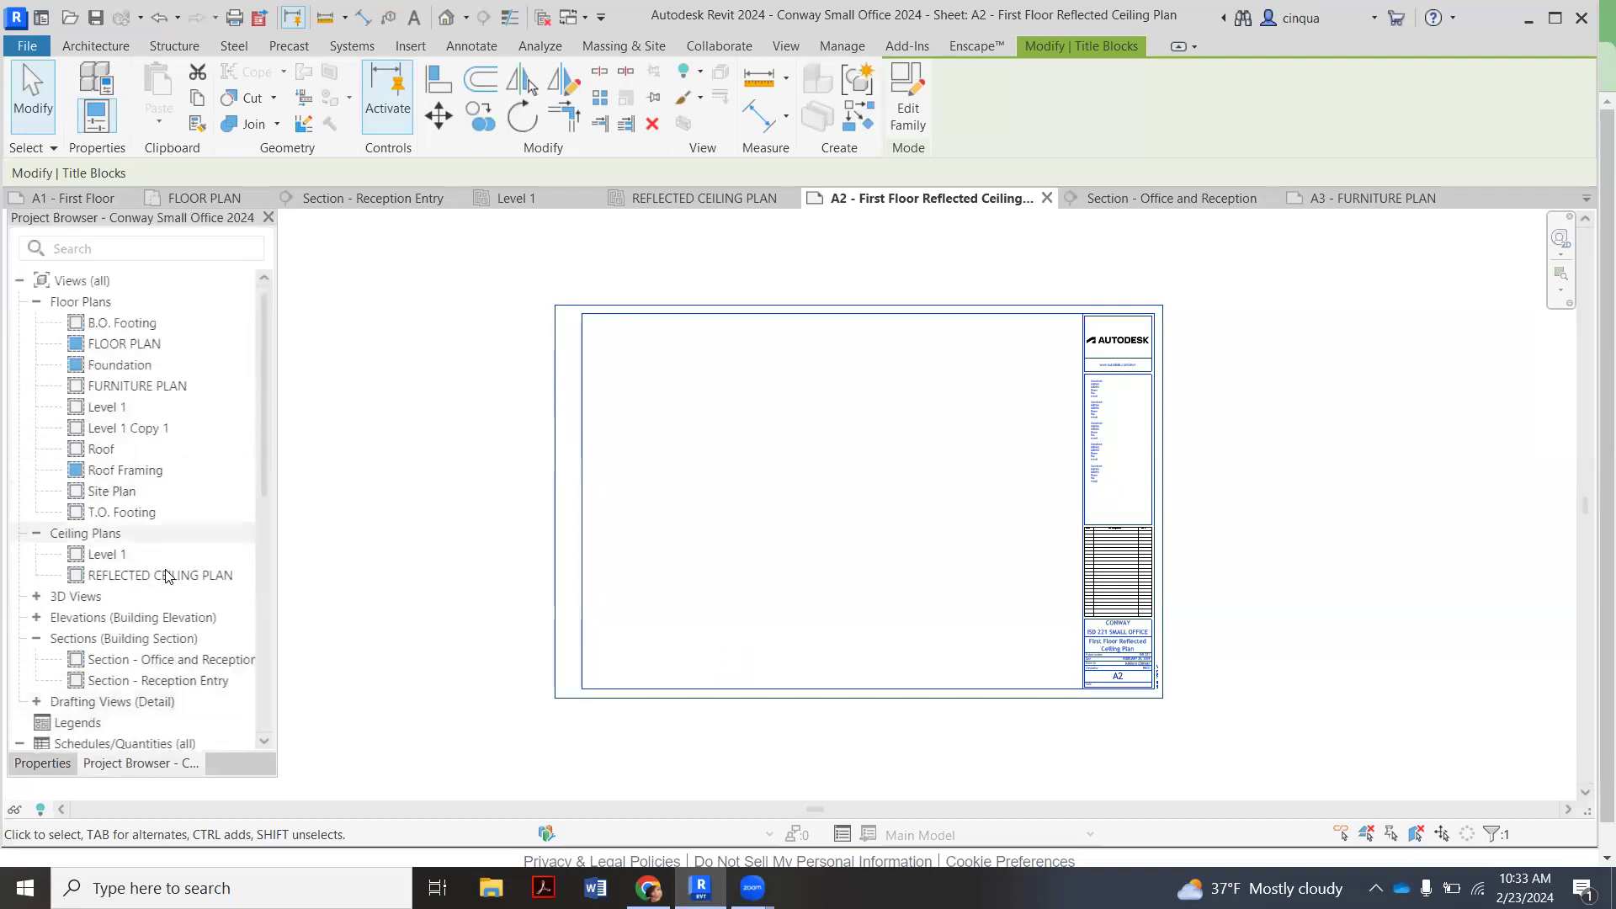
{"action": "mouse_move", "coordinate": [166, 583]}
{"action": "left_mouse_down"}
{"action": "mouse_move", "coordinate": [188, 544]}
{"action": "mouse_move", "coordinate": [688, 396]}
{"action": "mouse_move", "coordinate": [678, 418]}
{"action": "left_mouse_up"}
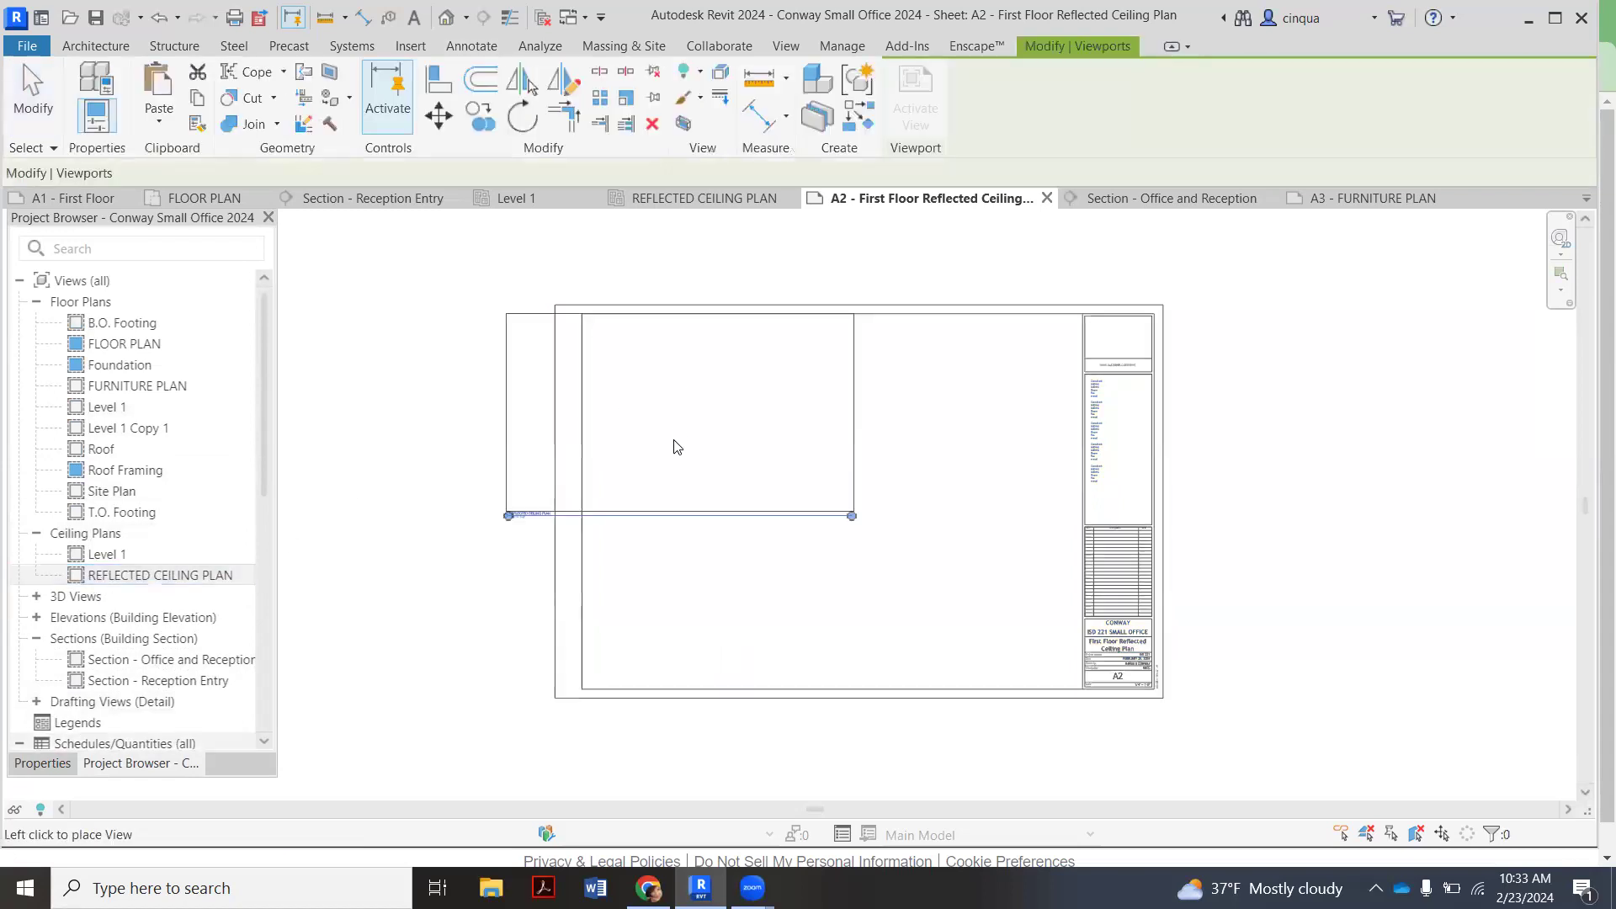
{"action": "left_click", "coordinate": [767, 426]}
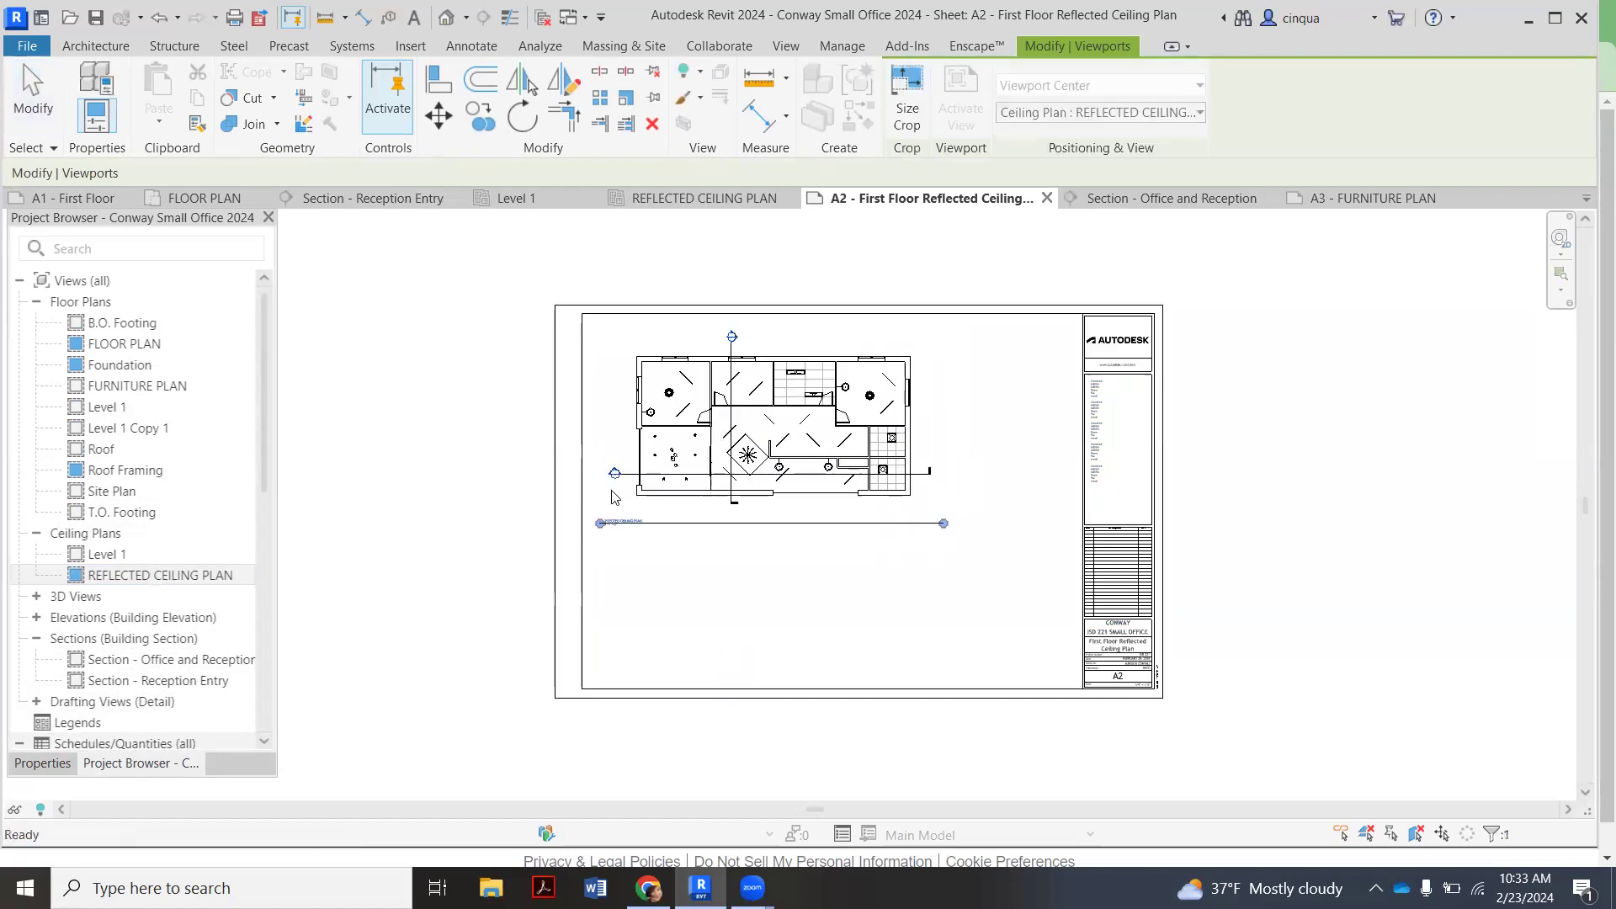
{"action": "scroll", "coordinate": [868, 532], "scroll_direction": "up", "scroll_amount": 2}
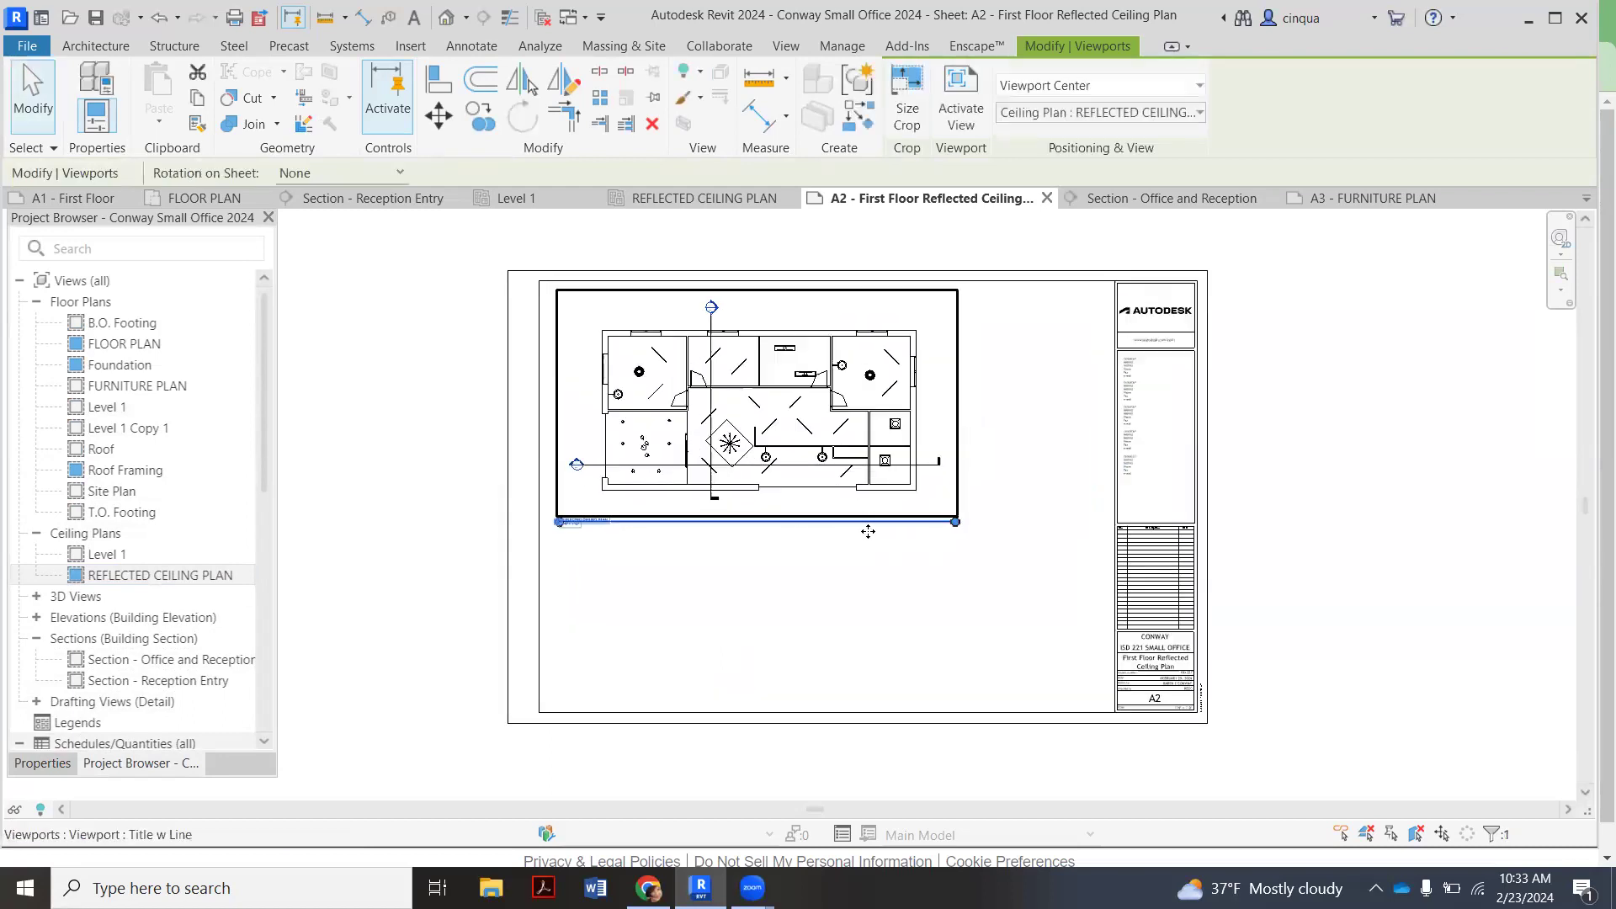
{"action": "left_click", "coordinate": [410, 586]}
{"action": "scroll", "coordinate": [558, 477], "scroll_direction": "down", "scroll_amount": 2}
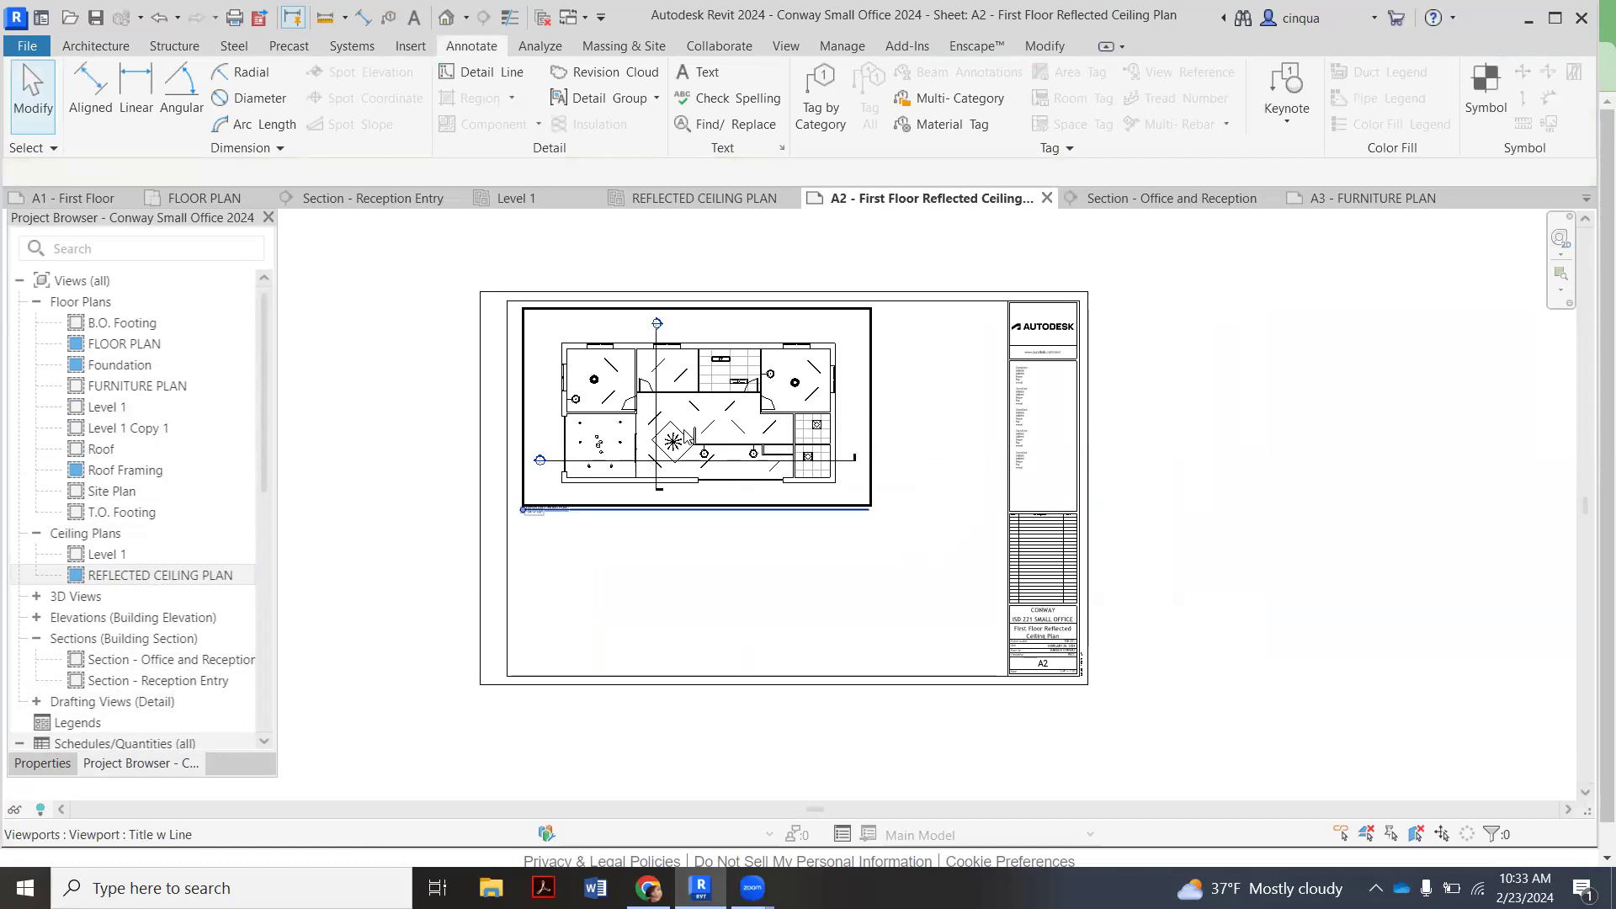
{"action": "scroll", "coordinate": [404, 631], "scroll_direction": "down", "scroll_amount": 2}
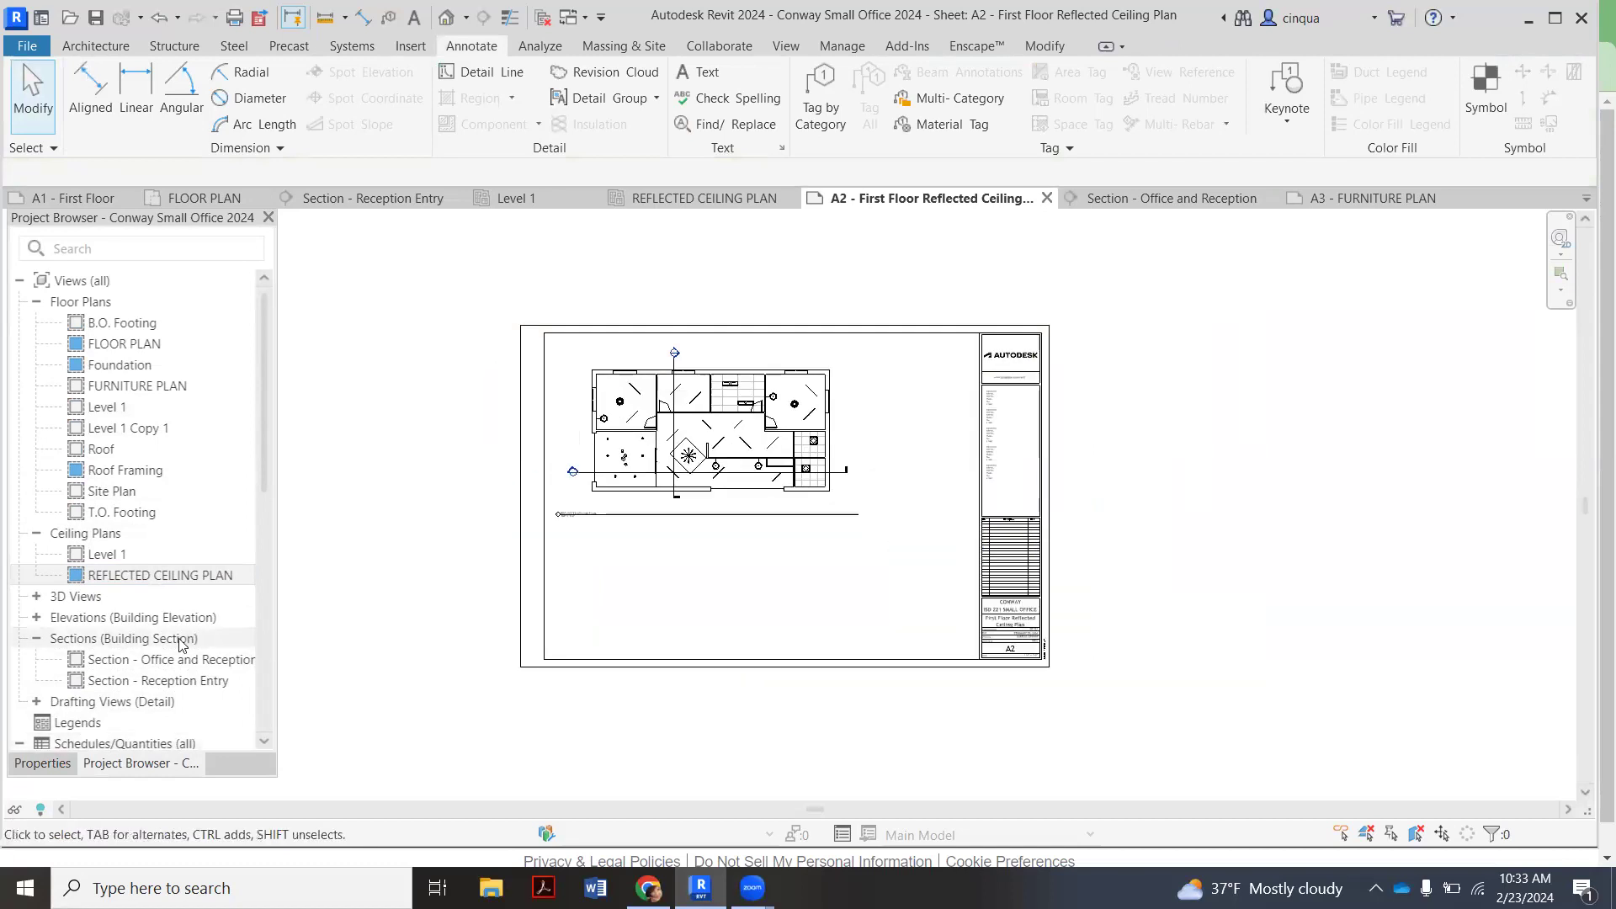
{"action": "scroll", "coordinate": [168, 623], "scroll_direction": "down", "scroll_amount": 2}
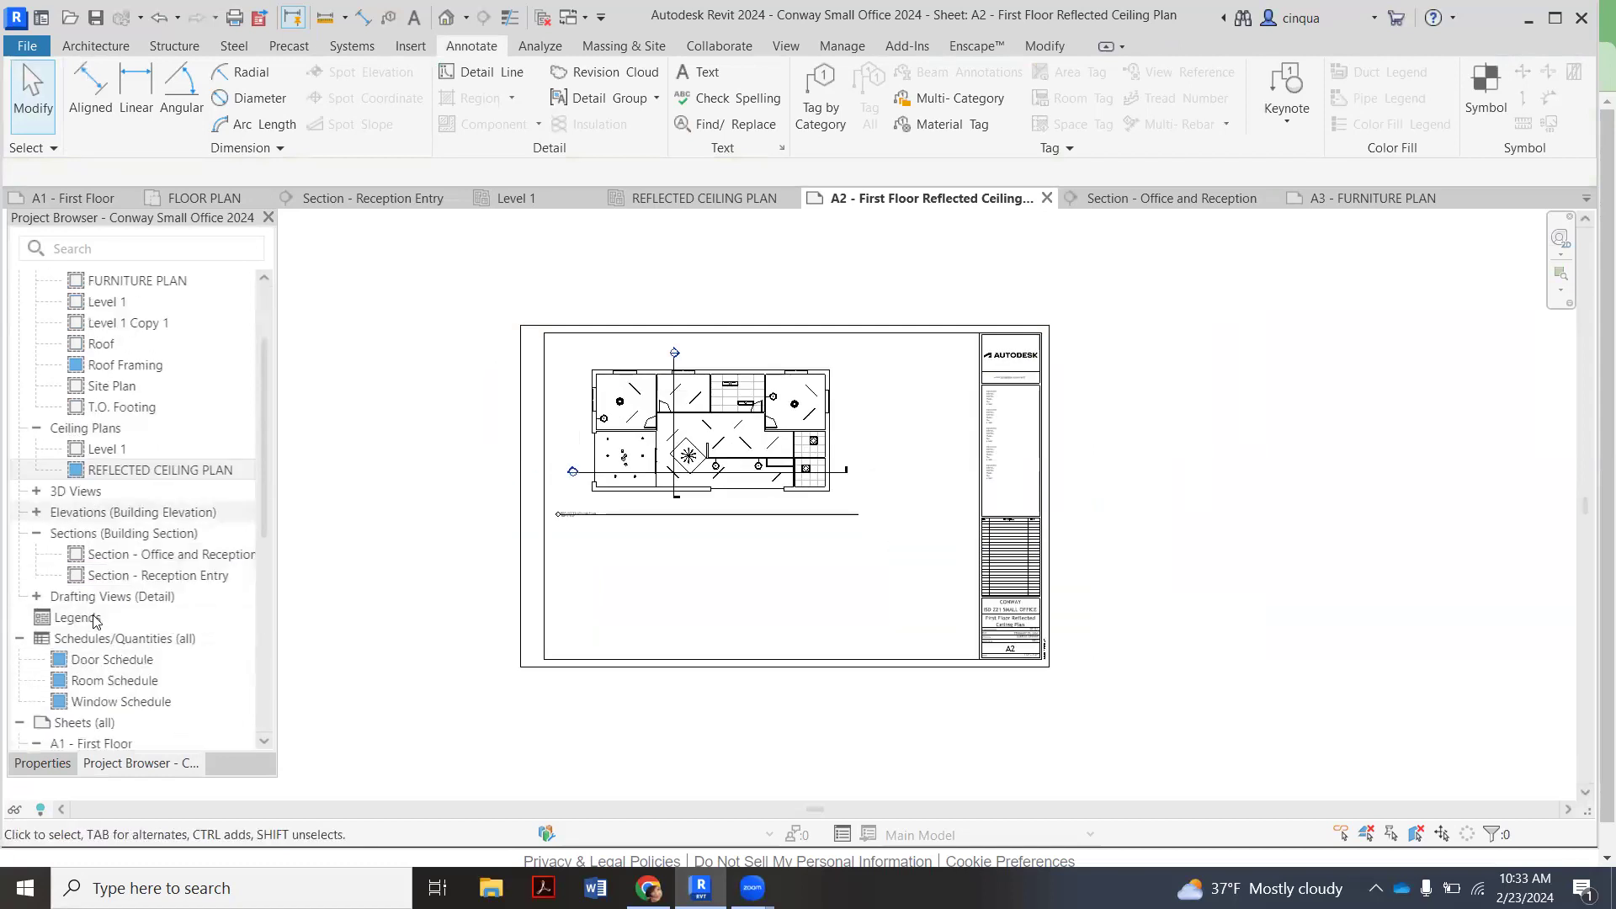
Open Section - Office and Reception and hide its crop region
{"action": "left_click", "coordinate": [37, 534]}
{"action": "left_click", "coordinate": [37, 534]}
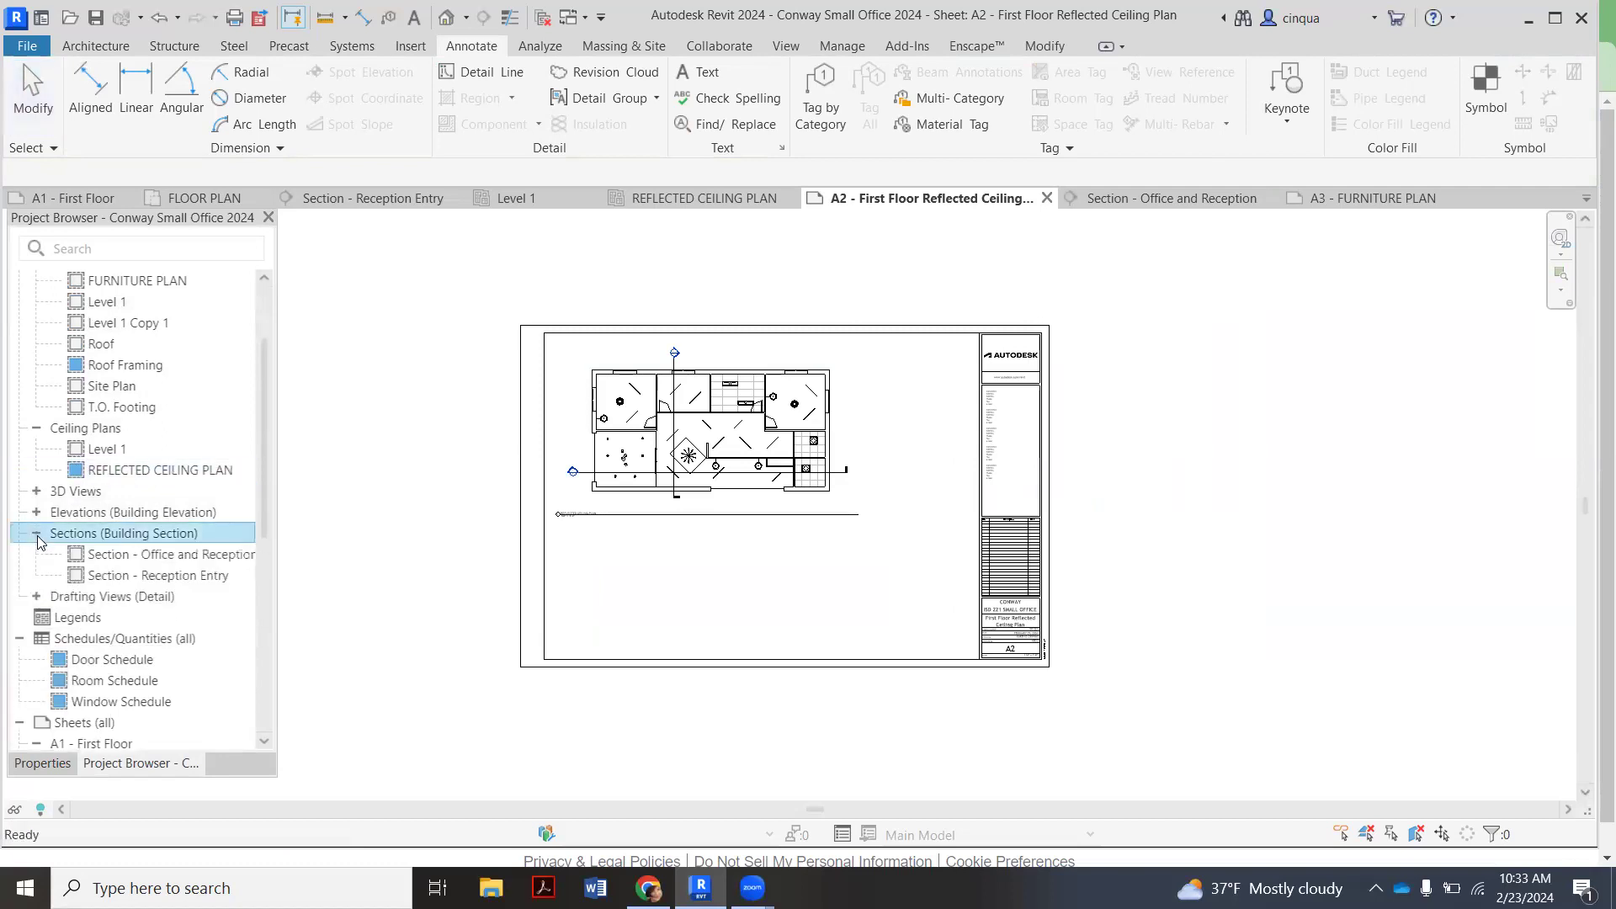
{"action": "double_click", "coordinate": [167, 555]}
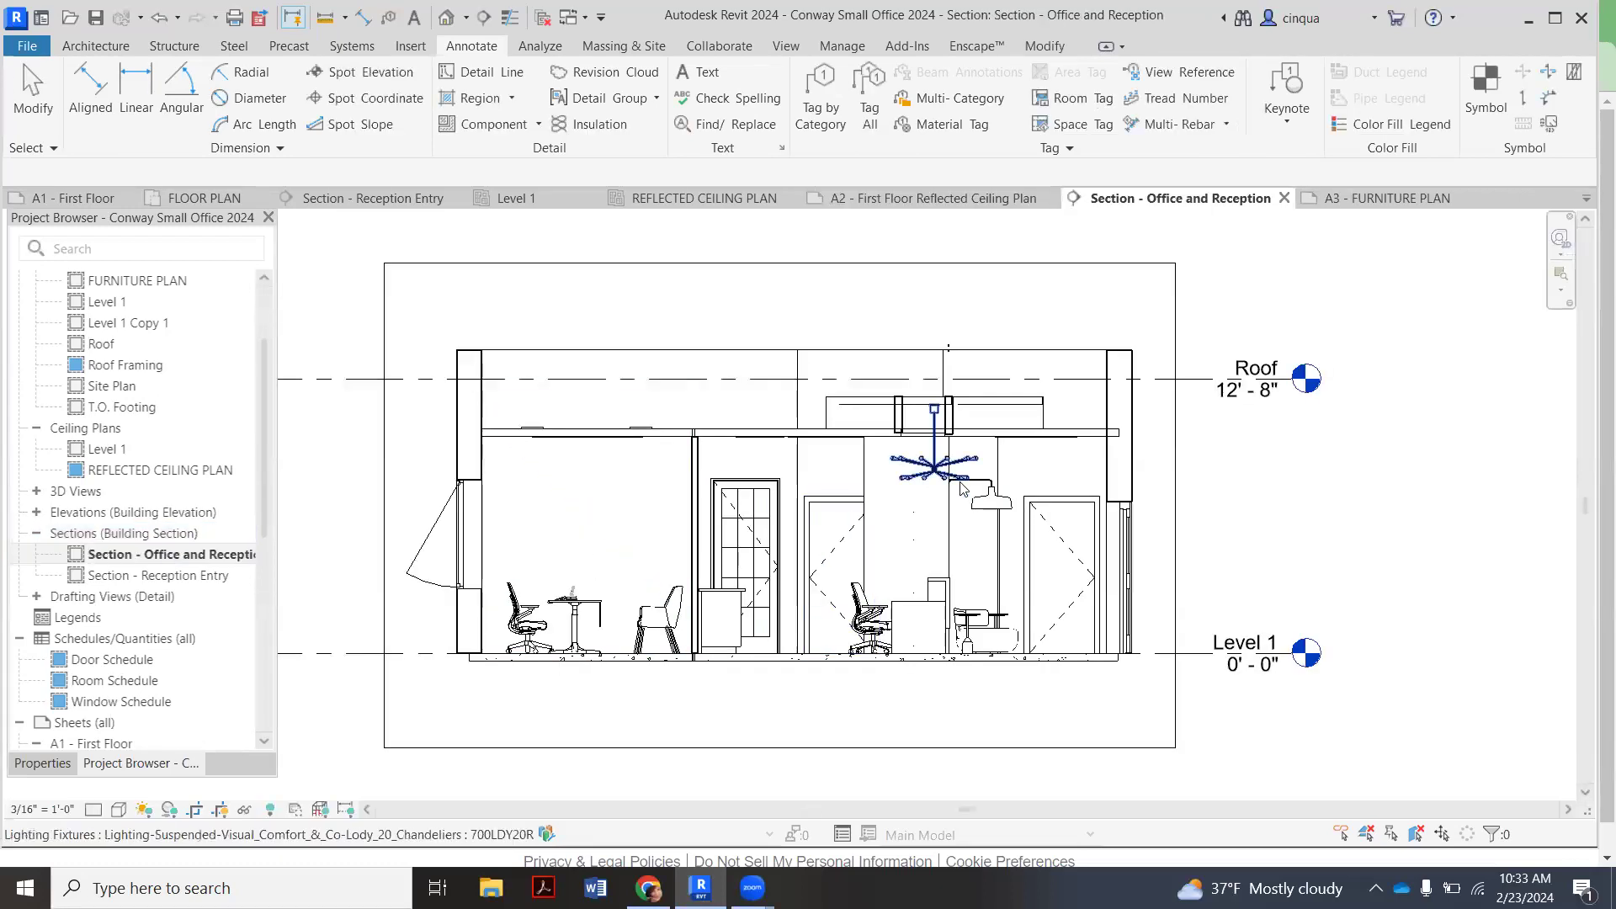
{"action": "scroll", "coordinate": [961, 488], "scroll_direction": "down", "scroll_amount": 1}
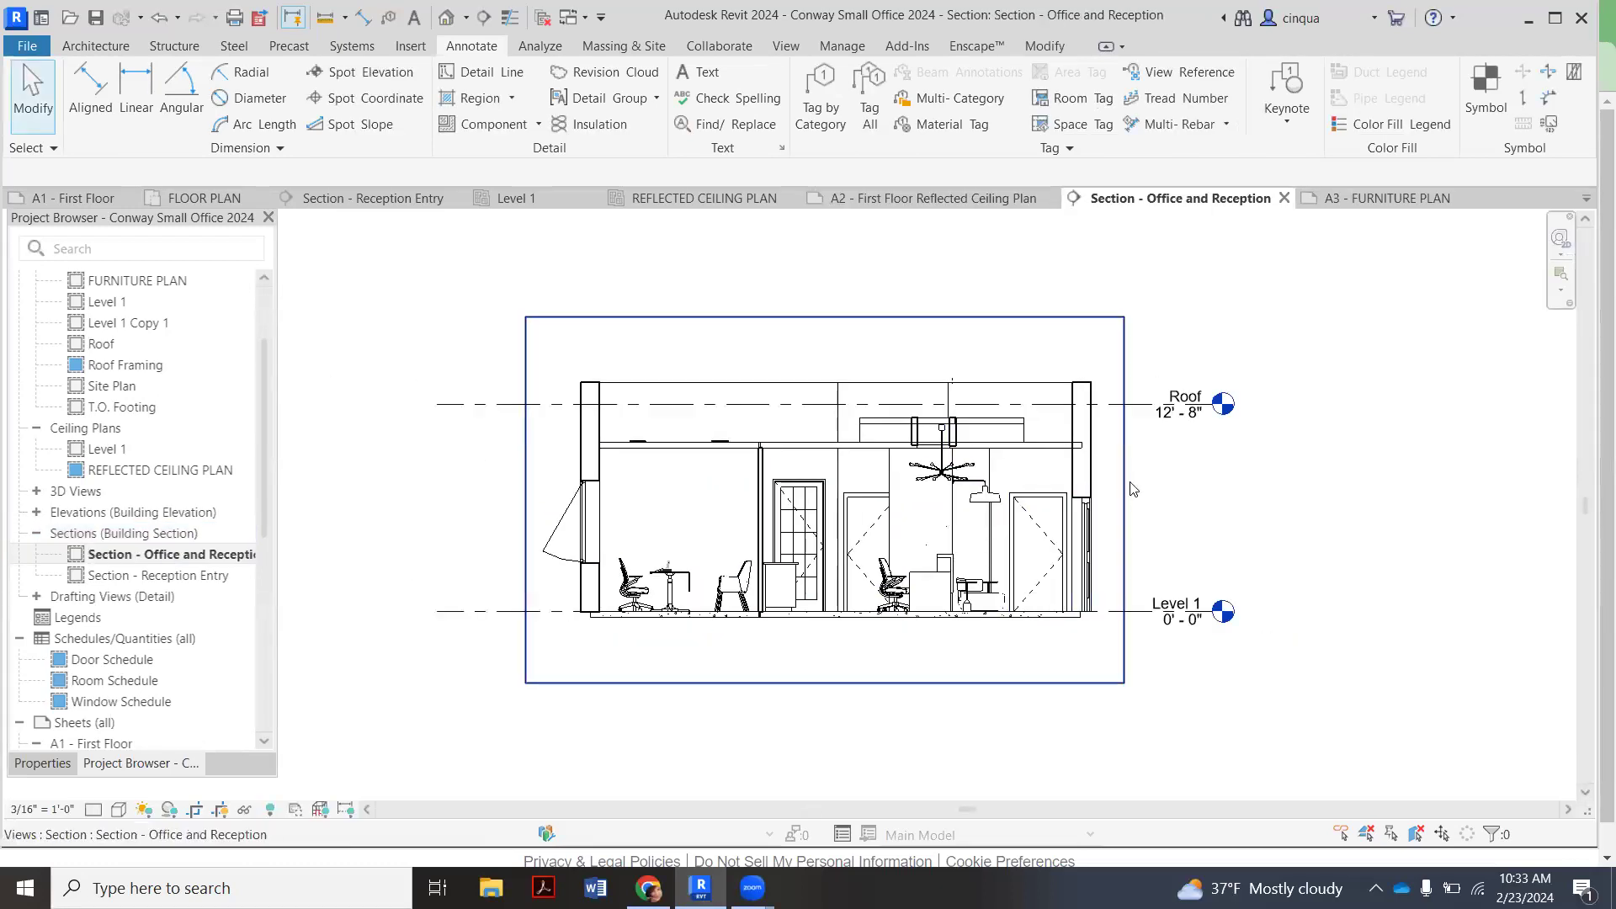
{"action": "left_click", "coordinate": [1134, 505]}
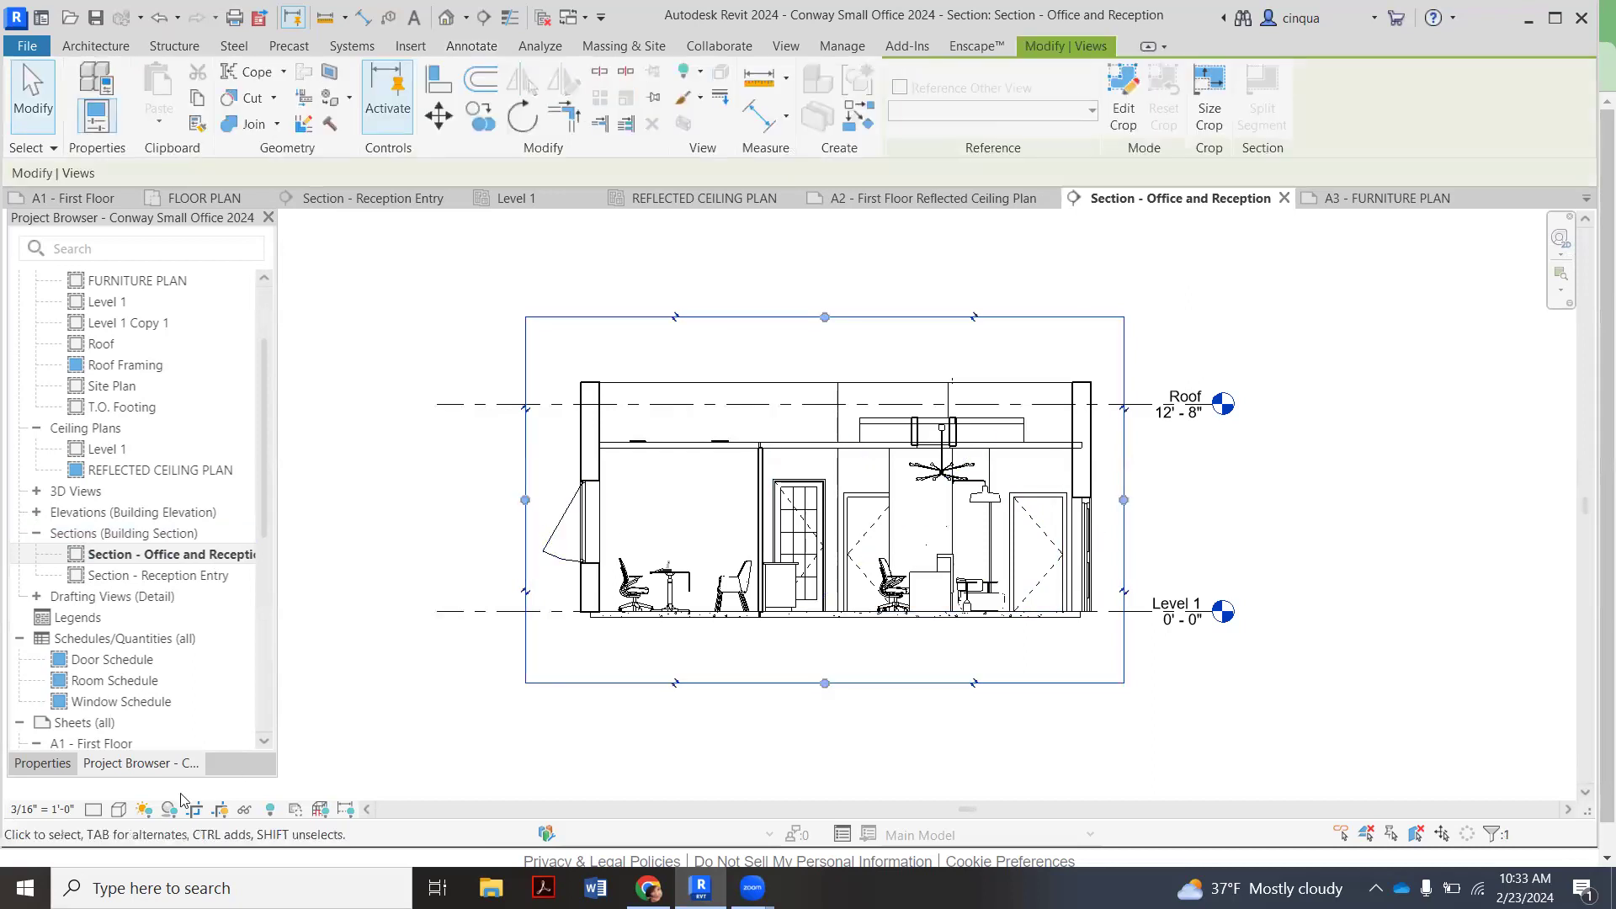
{"action": "left_click", "coordinate": [343, 725]}
{"action": "left_click", "coordinate": [219, 809]}
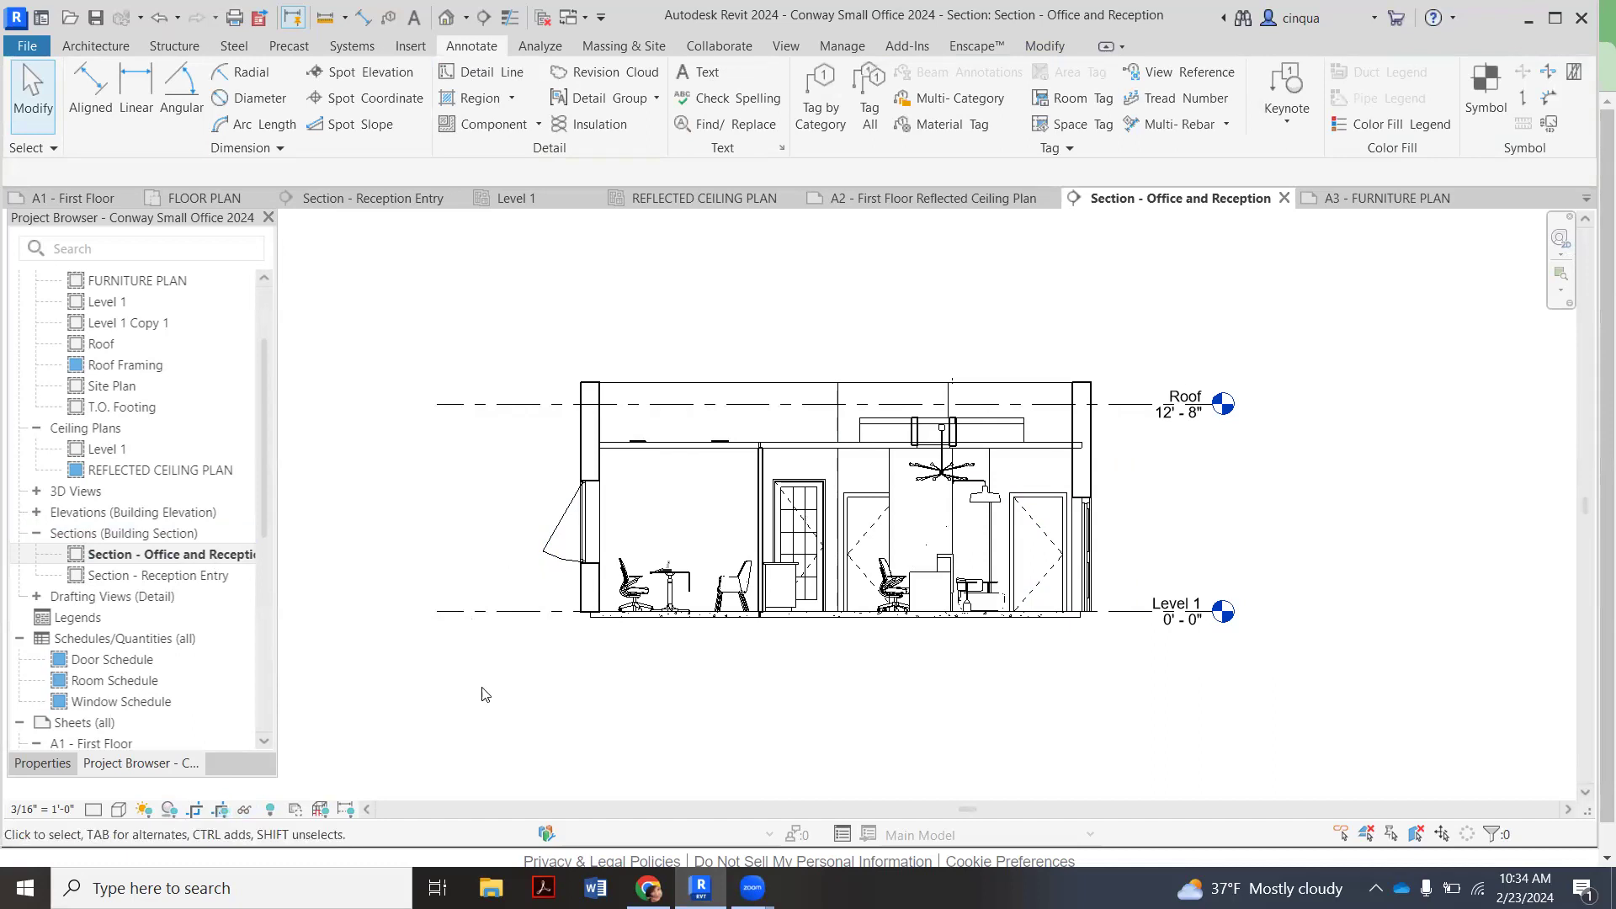
Hide the crop region in Section - Reception Entry, ending with that section open
{"action": "double_click", "coordinate": [198, 577]}
{"action": "left_click", "coordinate": [495, 614]}
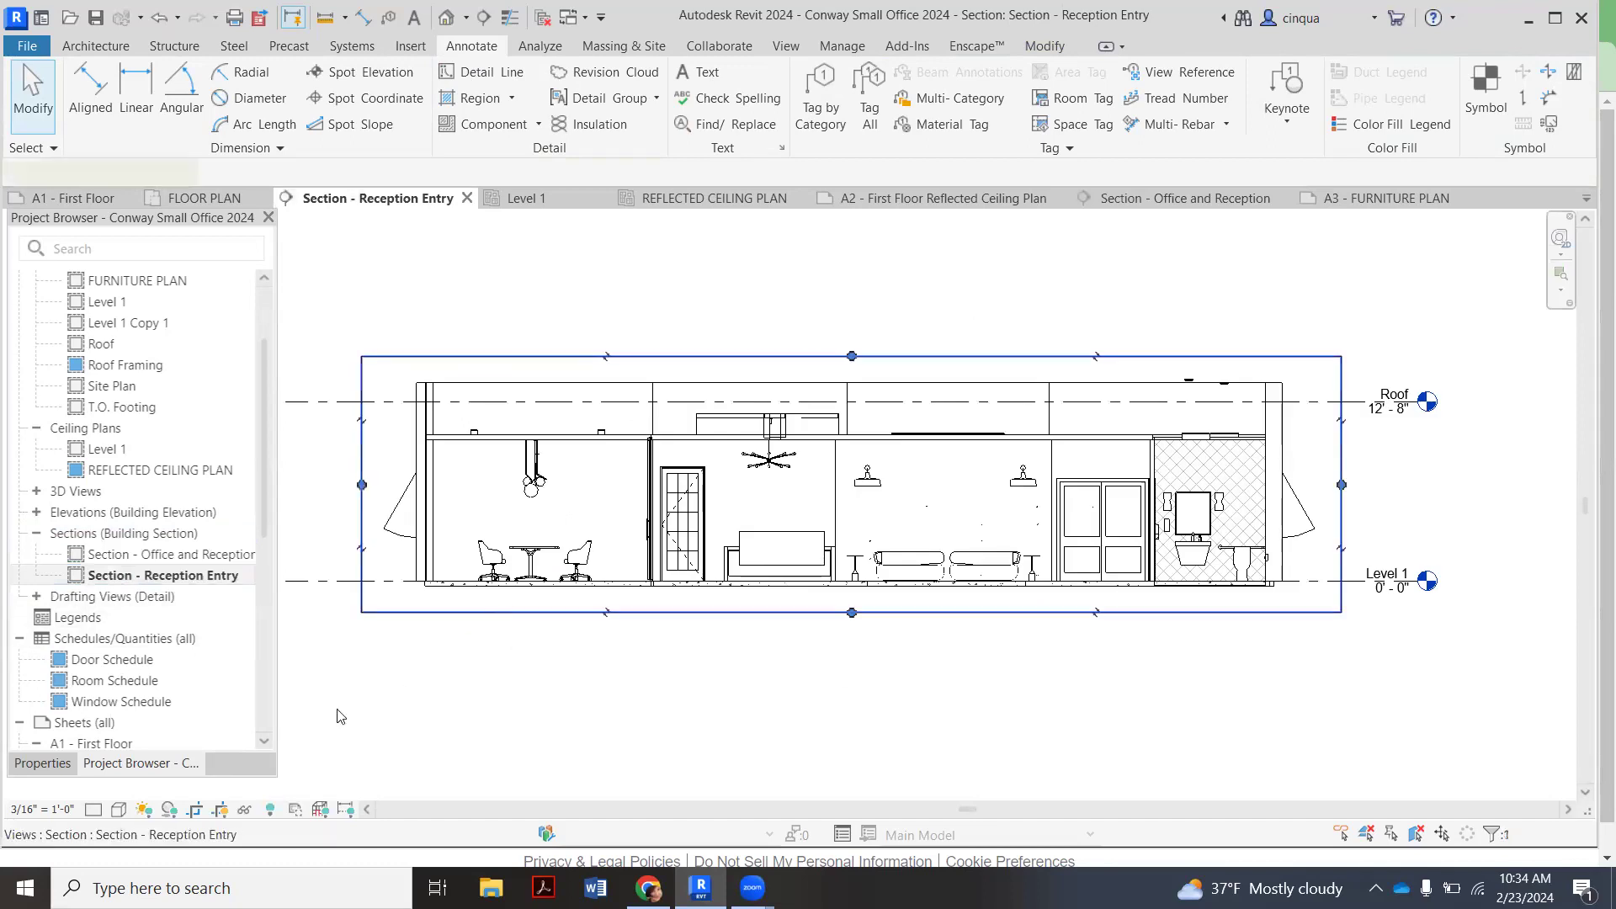
{"action": "left_click", "coordinate": [220, 810]}
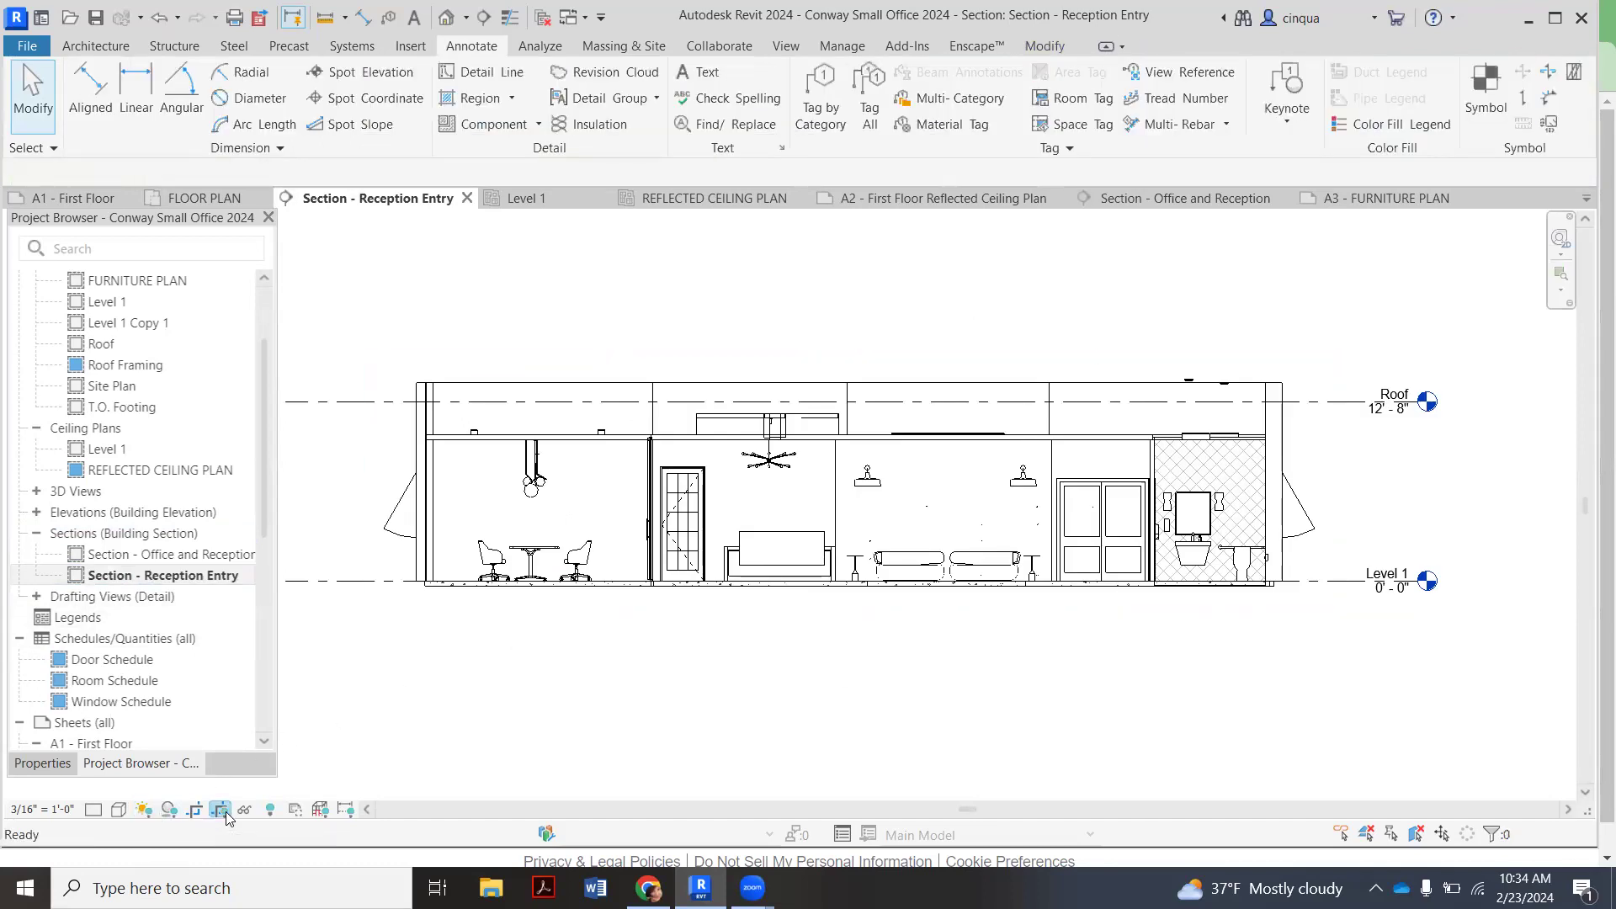
{"action": "left_click", "coordinate": [209, 555]}
{"action": "double_click", "coordinate": [210, 555]}
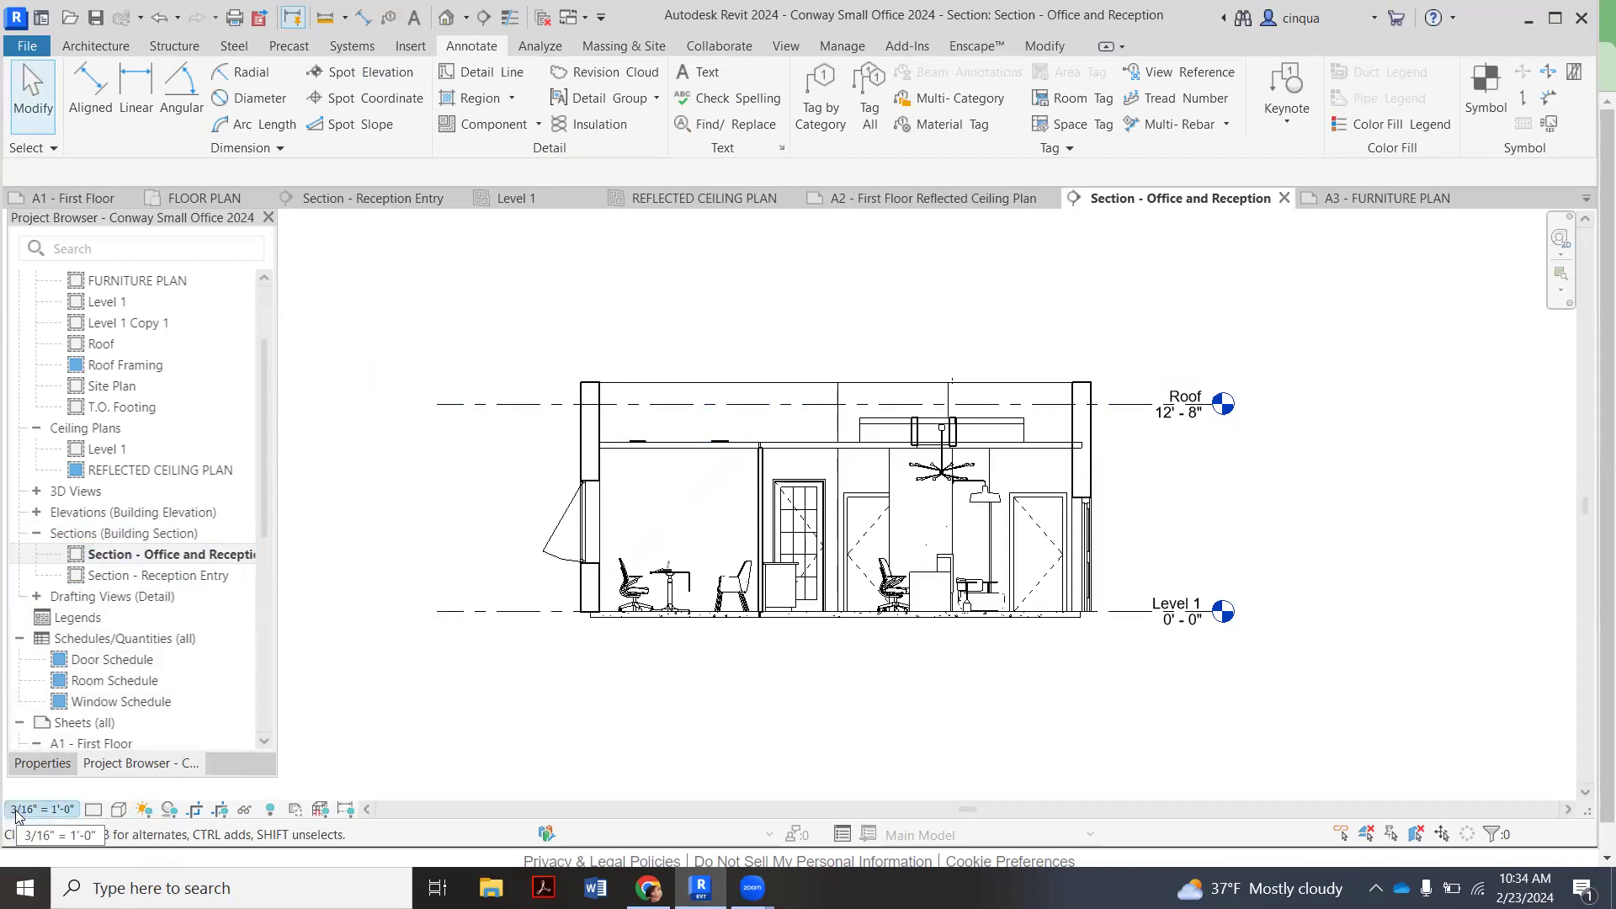
{"action": "double_click", "coordinate": [160, 574]}
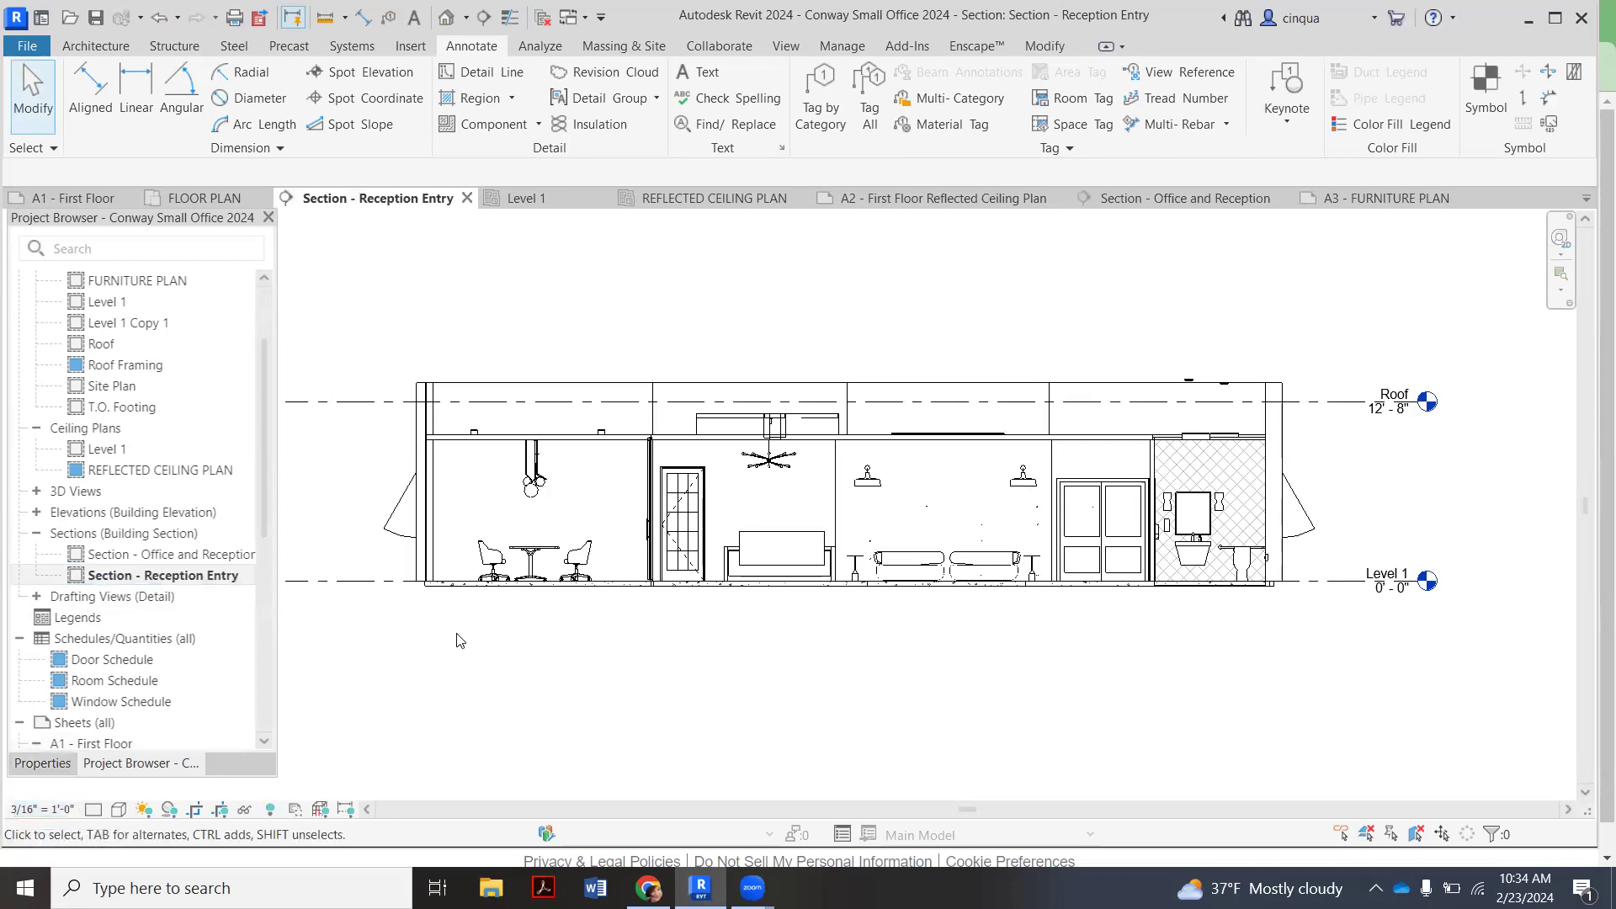
Zoom in and select the recessed lamps near the ceiling in the Reception Entry section
{"action": "scroll", "coordinate": [1174, 406], "scroll_direction": "up", "scroll_amount": 5}
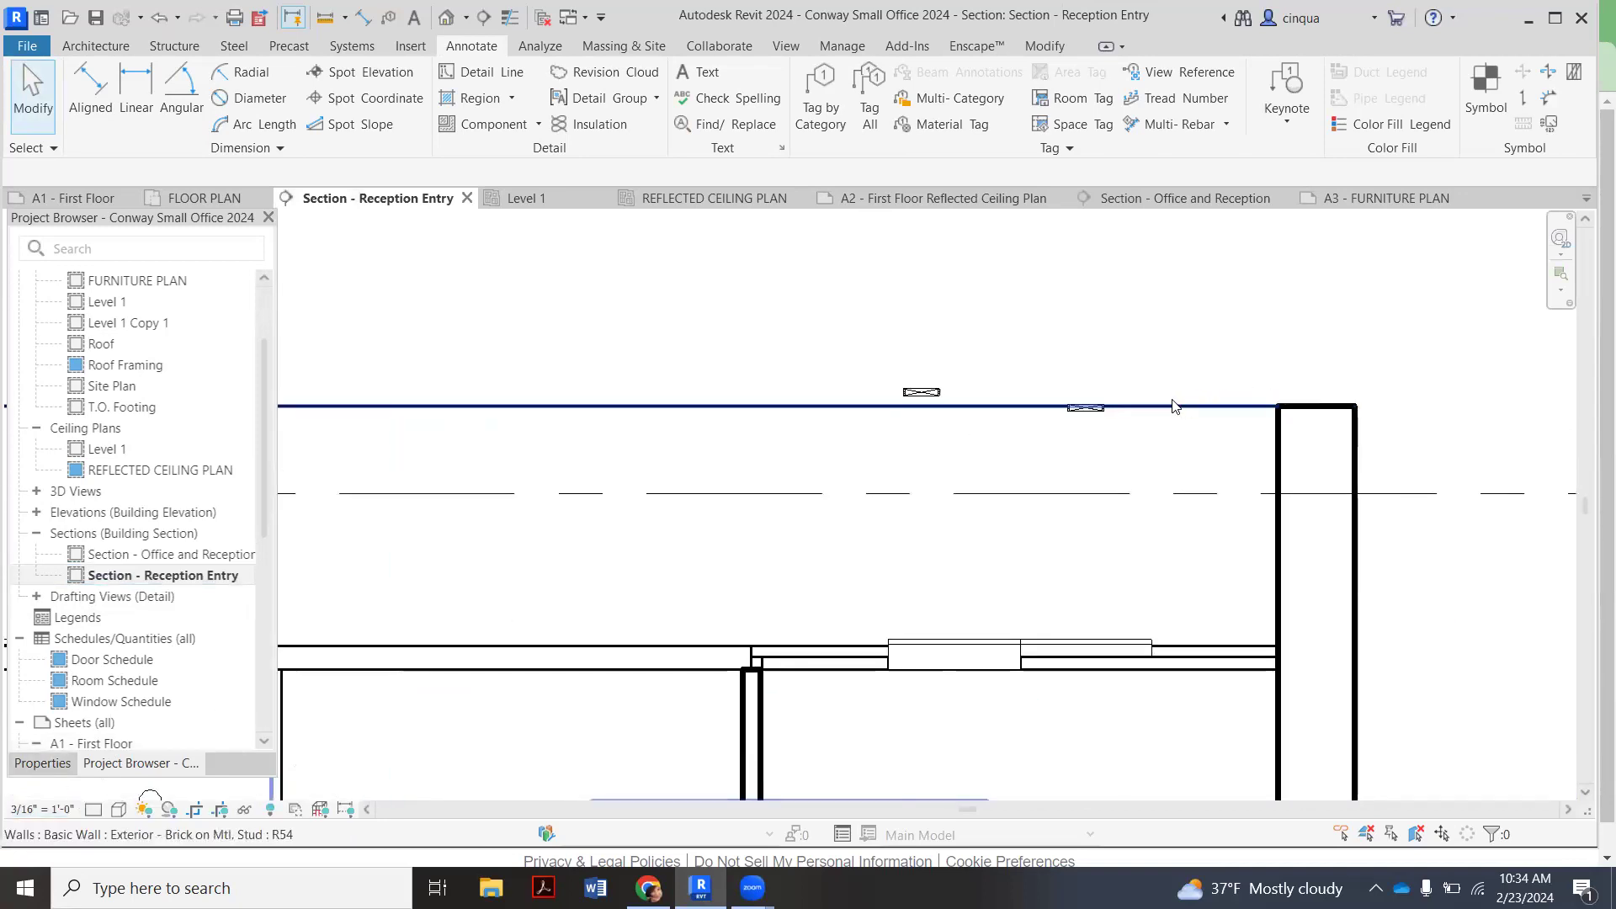
{"action": "scroll", "coordinate": [1174, 406], "scroll_direction": "up", "scroll_amount": 2}
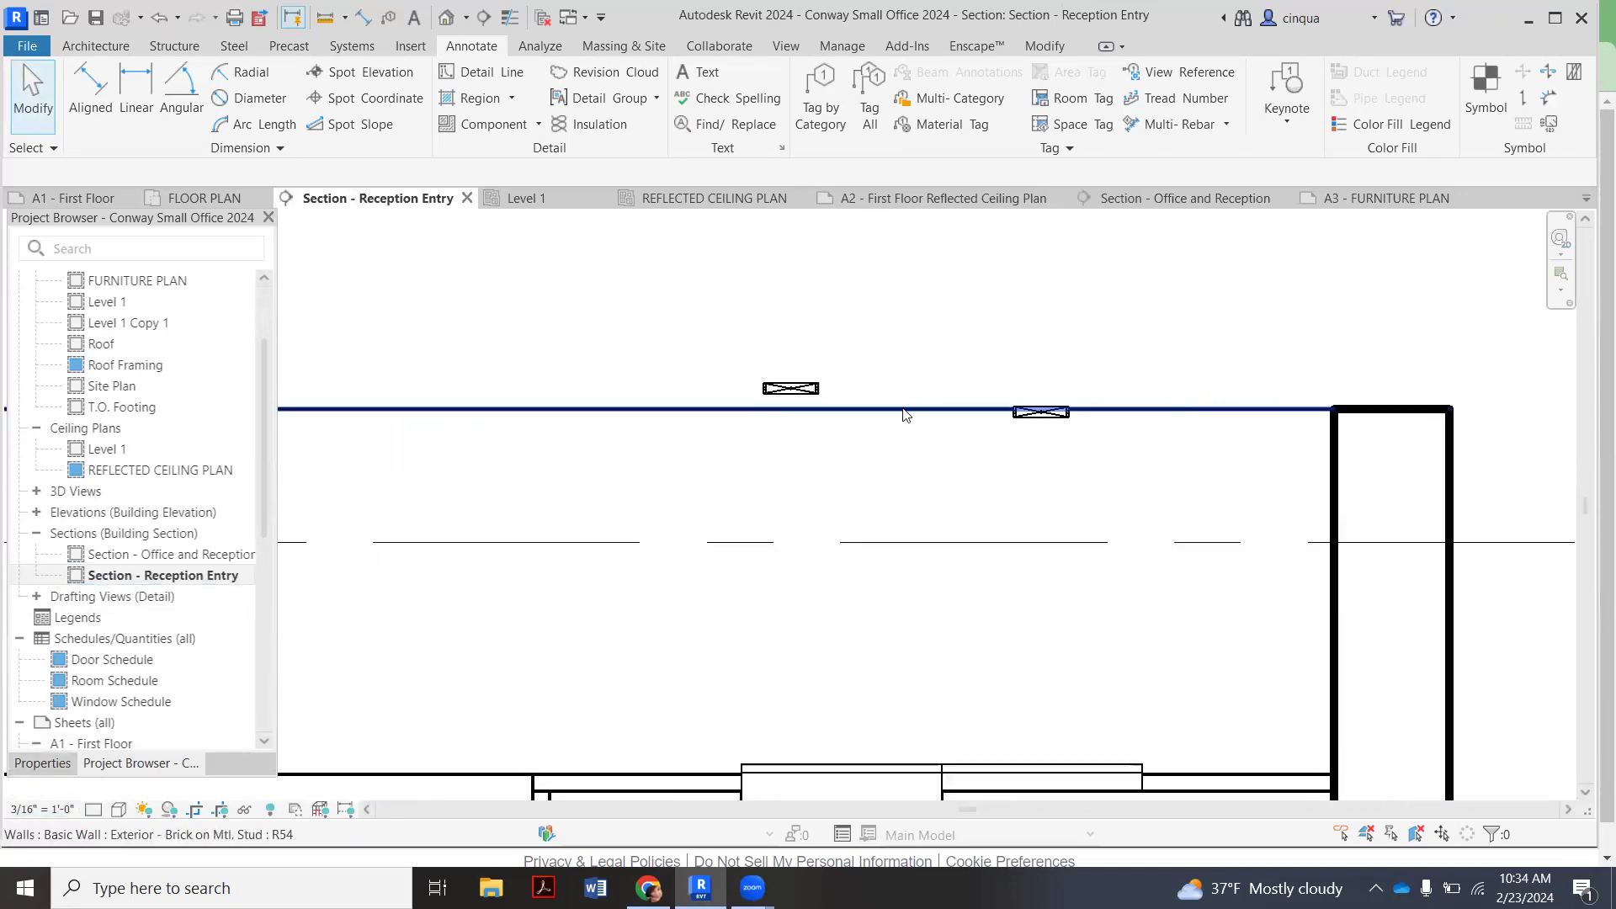
{"action": "left_click", "coordinate": [811, 392]}
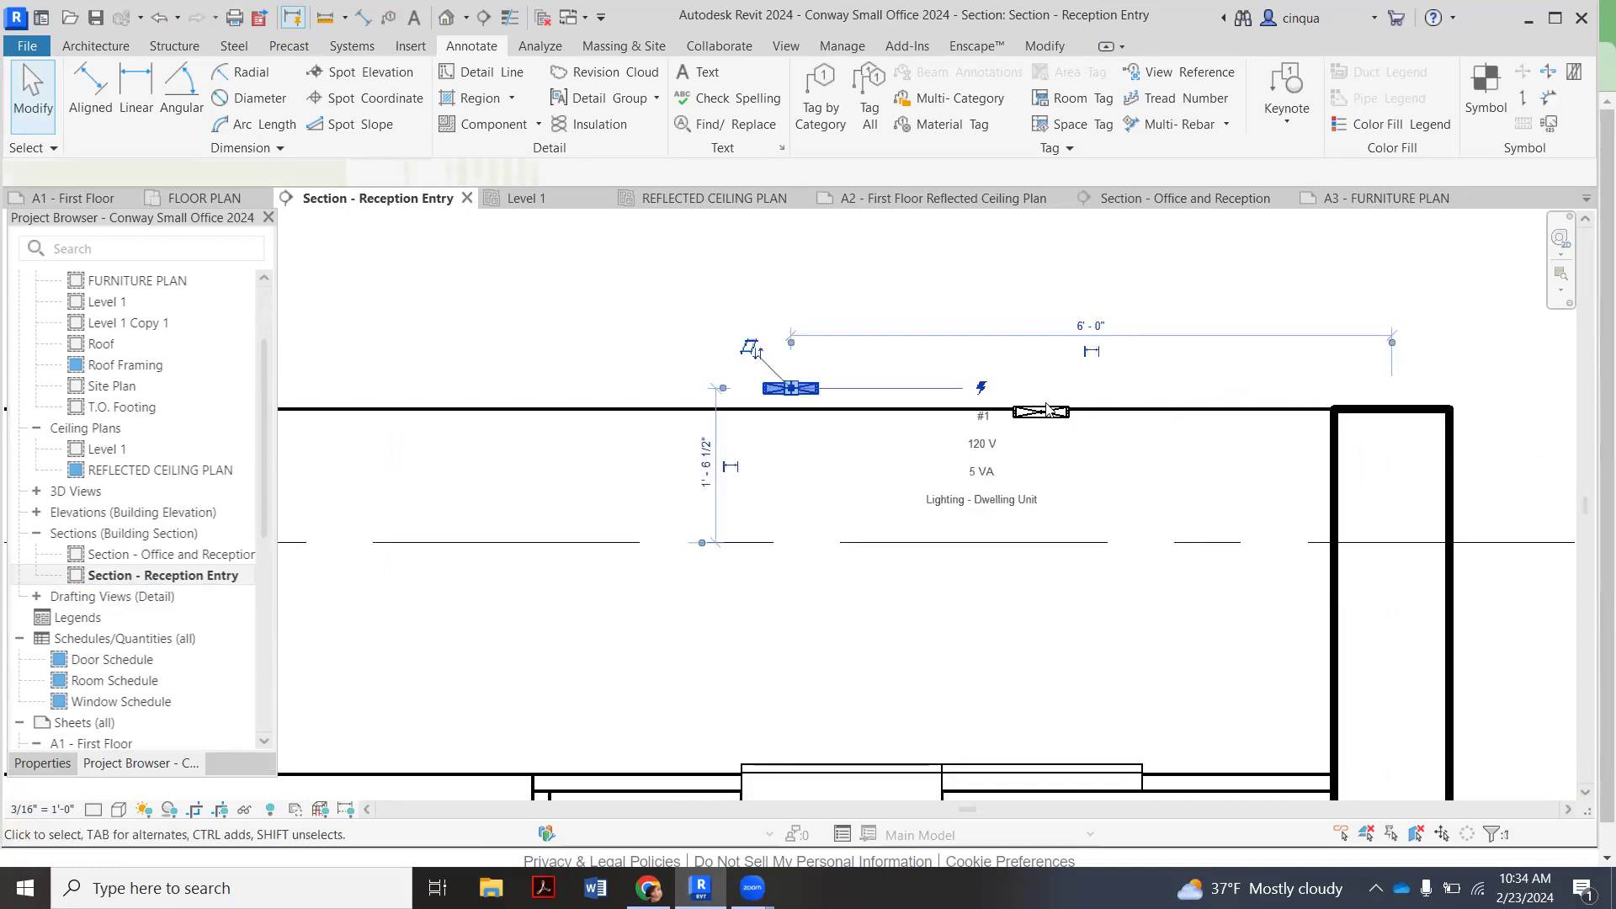
{"action": "scroll", "coordinate": [1046, 409], "scroll_direction": "down", "scroll_amount": 4}
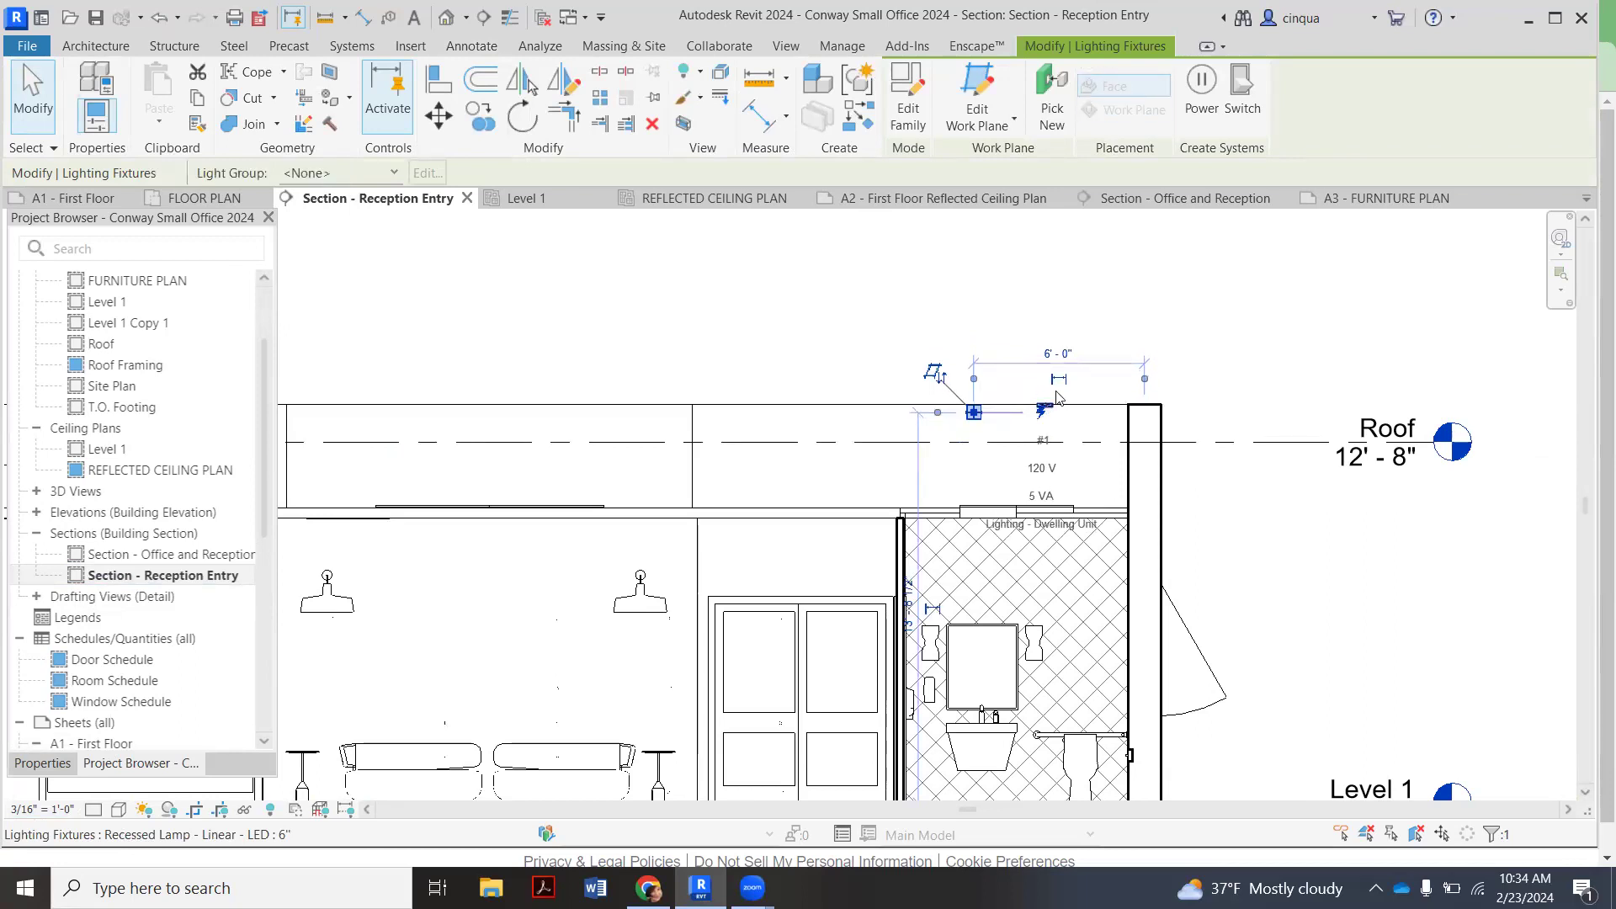
{"action": "left_click", "coordinate": [974, 469]}
{"action": "left_click", "coordinate": [974, 413]}
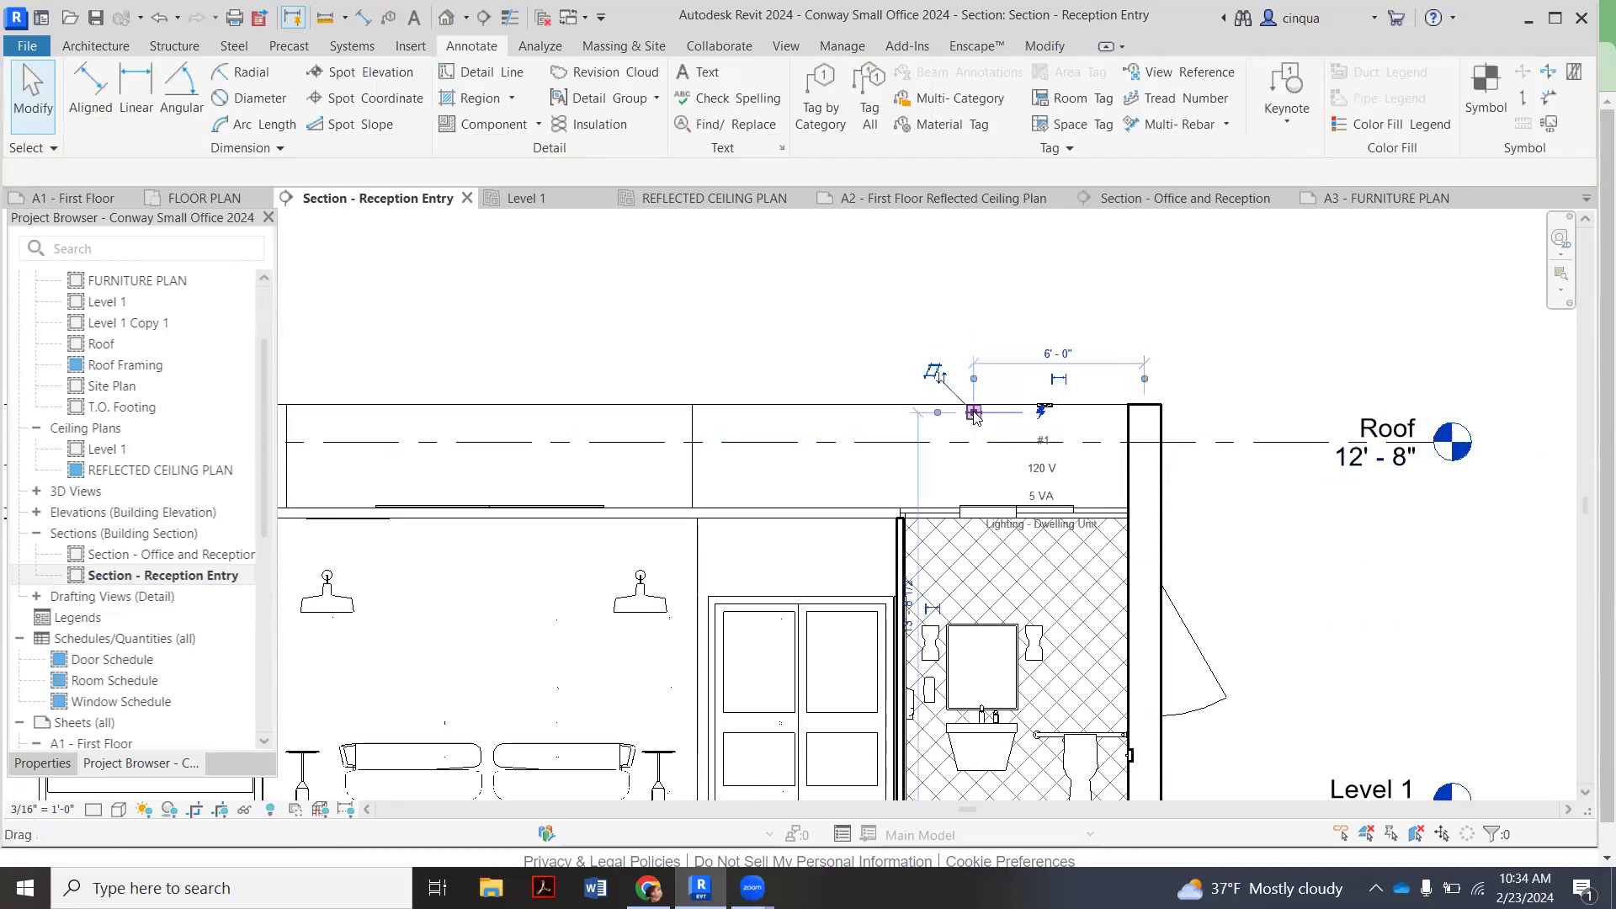
{"action": "left_click", "coordinate": [974, 414]}
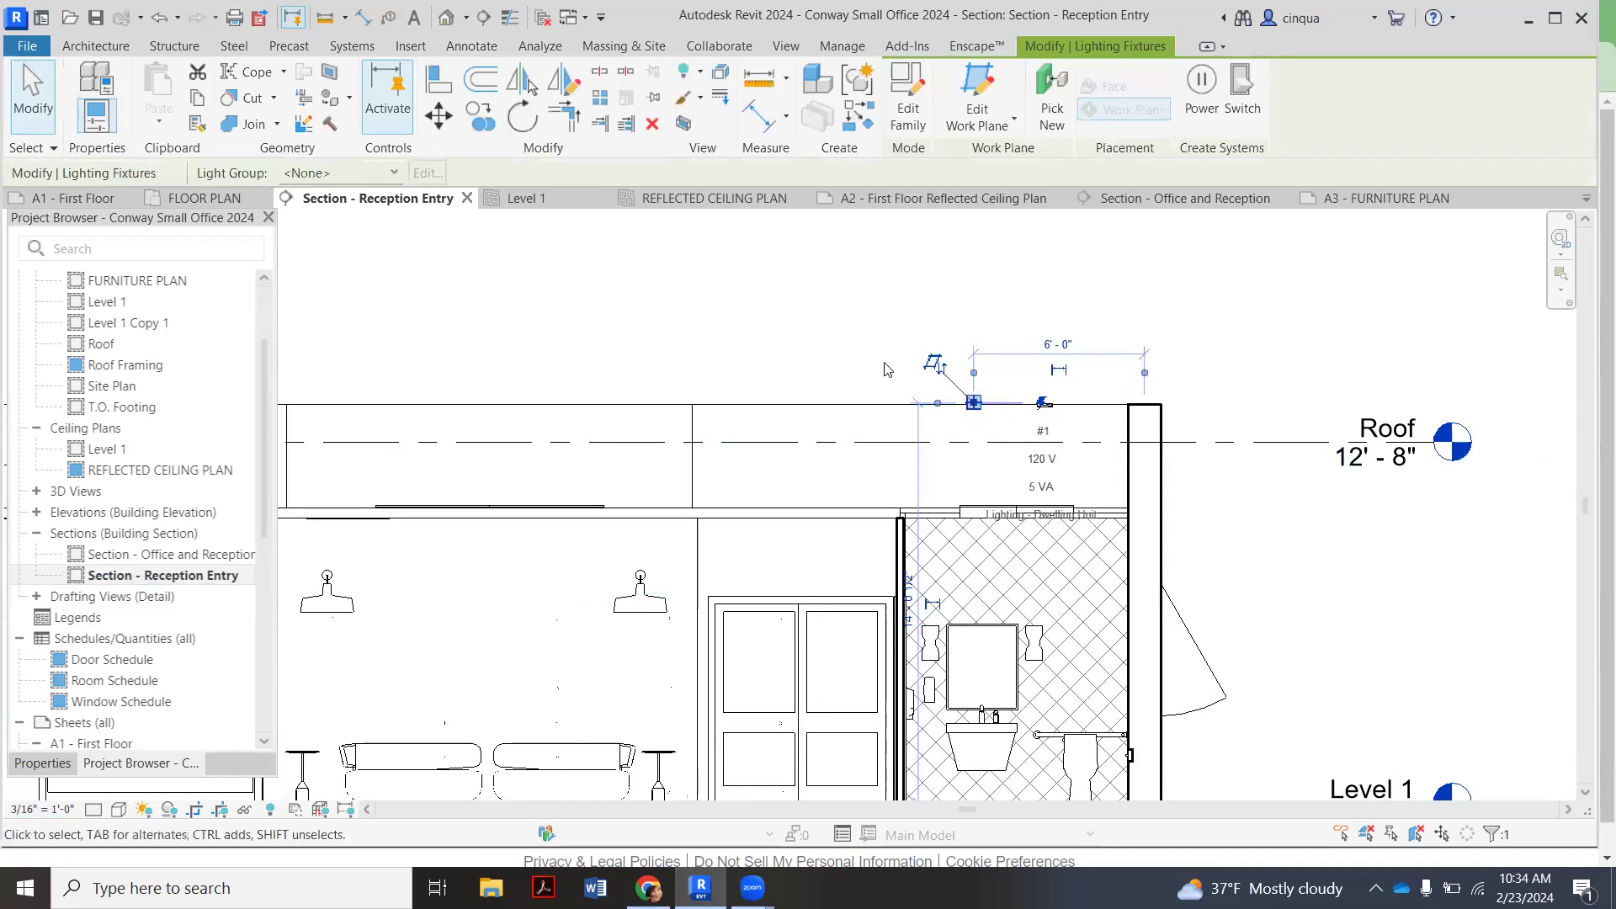
{"action": "key", "text": "Escape"}
Open the REFLECTED CEILING PLAN view under Ceiling Plans
{"action": "scroll", "coordinate": [850, 478], "scroll_direction": "down", "scroll_amount": 5}
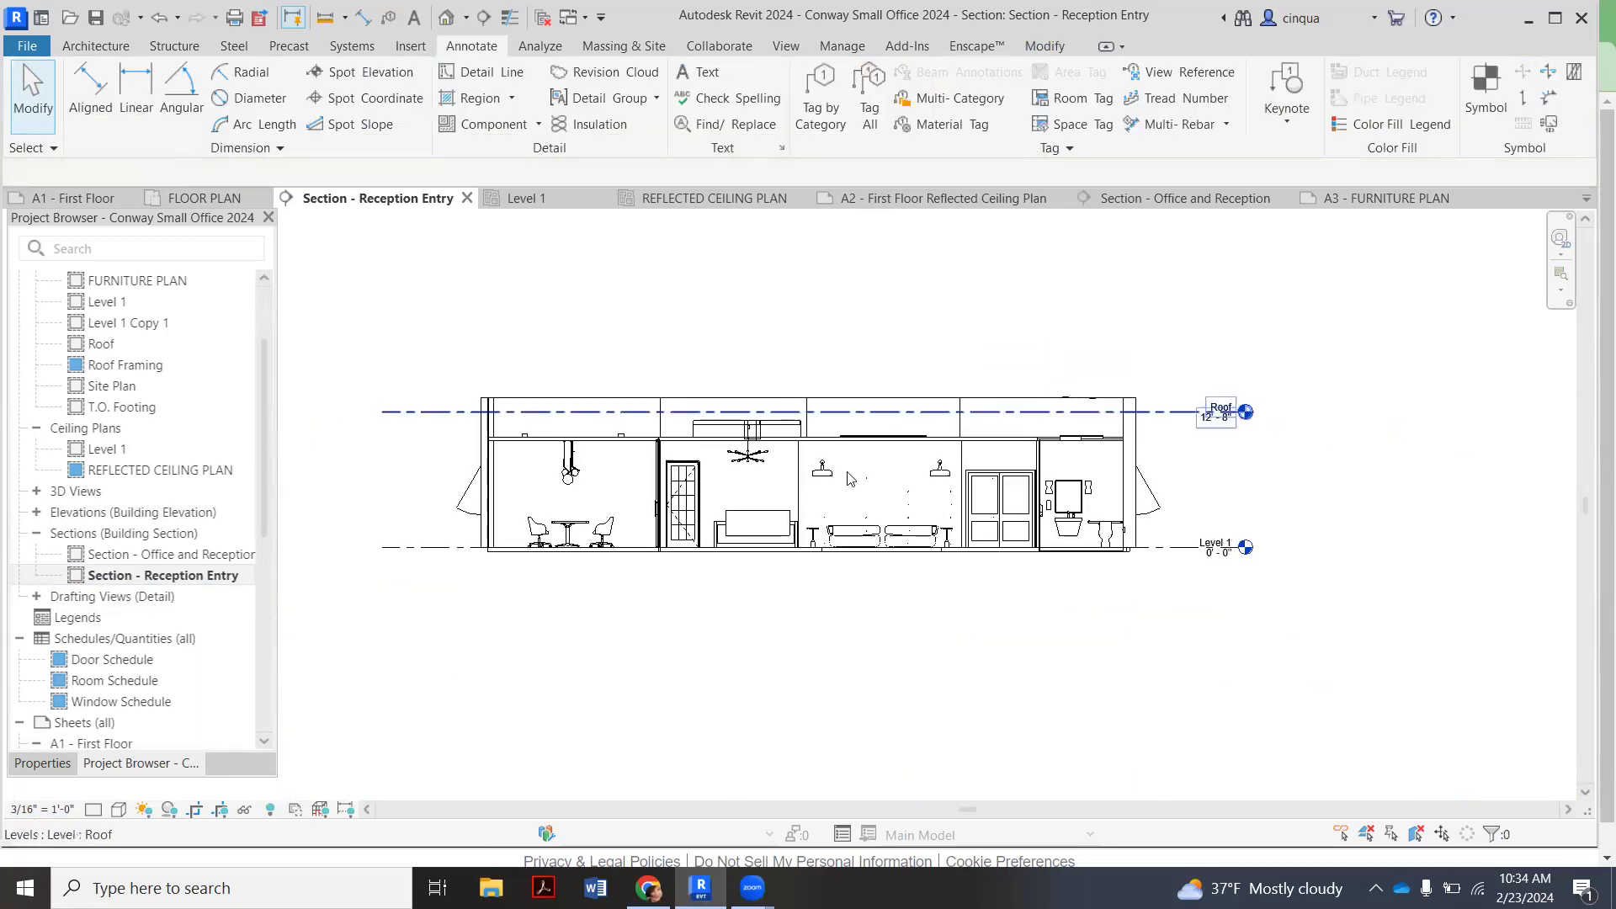
{"action": "scroll", "coordinate": [849, 472], "scroll_direction": "up", "scroll_amount": 3}
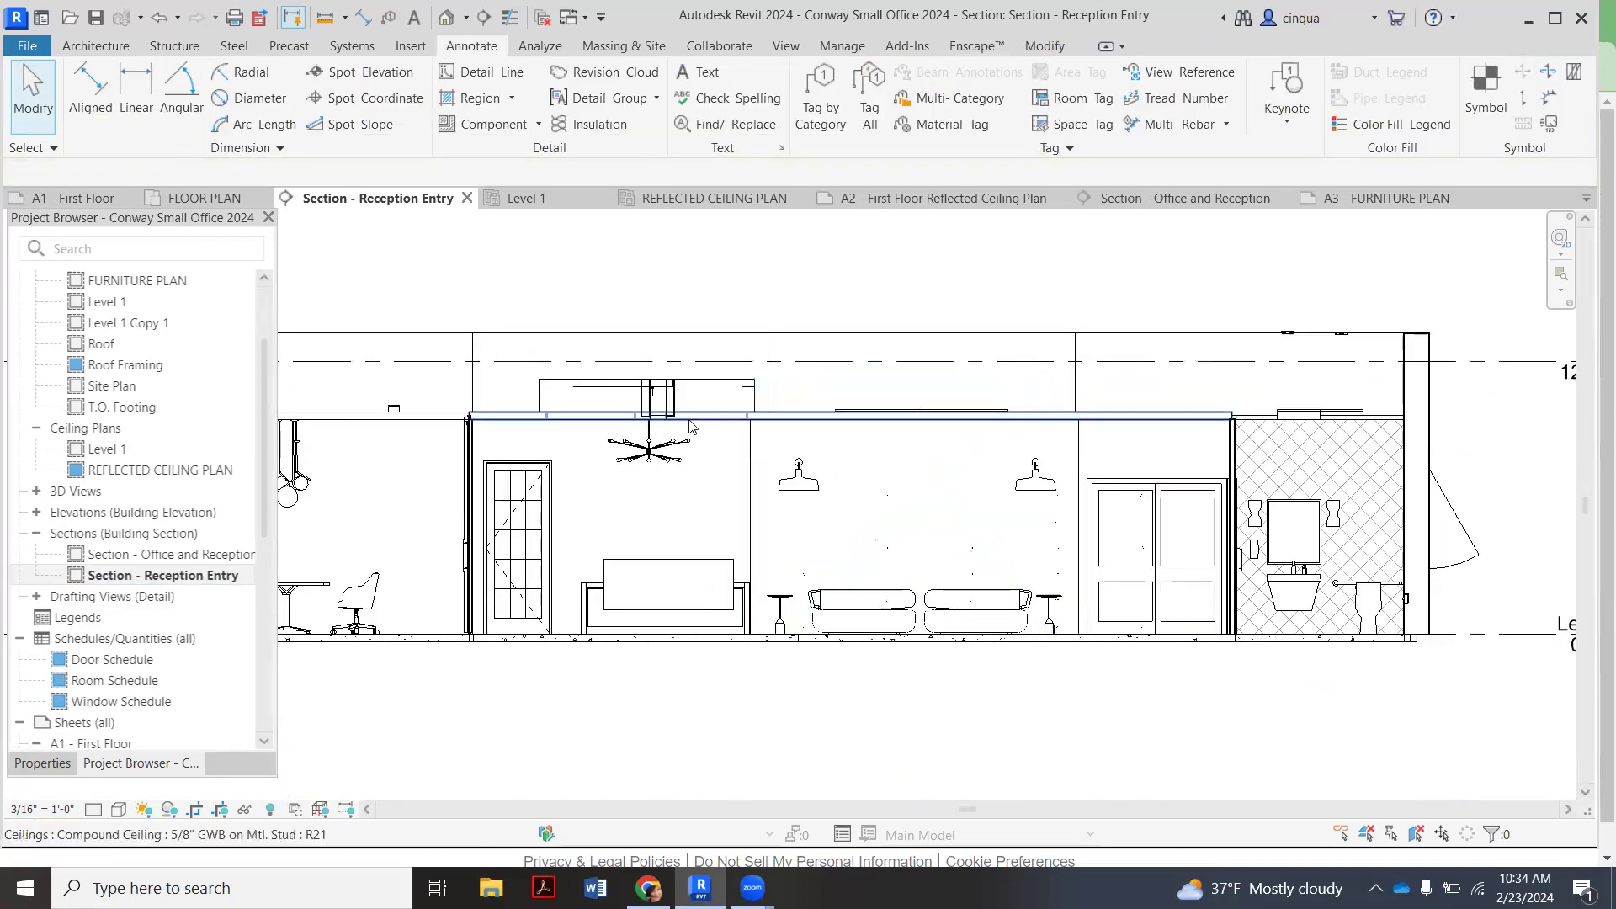
{"action": "scroll", "coordinate": [689, 424], "scroll_direction": "up", "scroll_amount": 4}
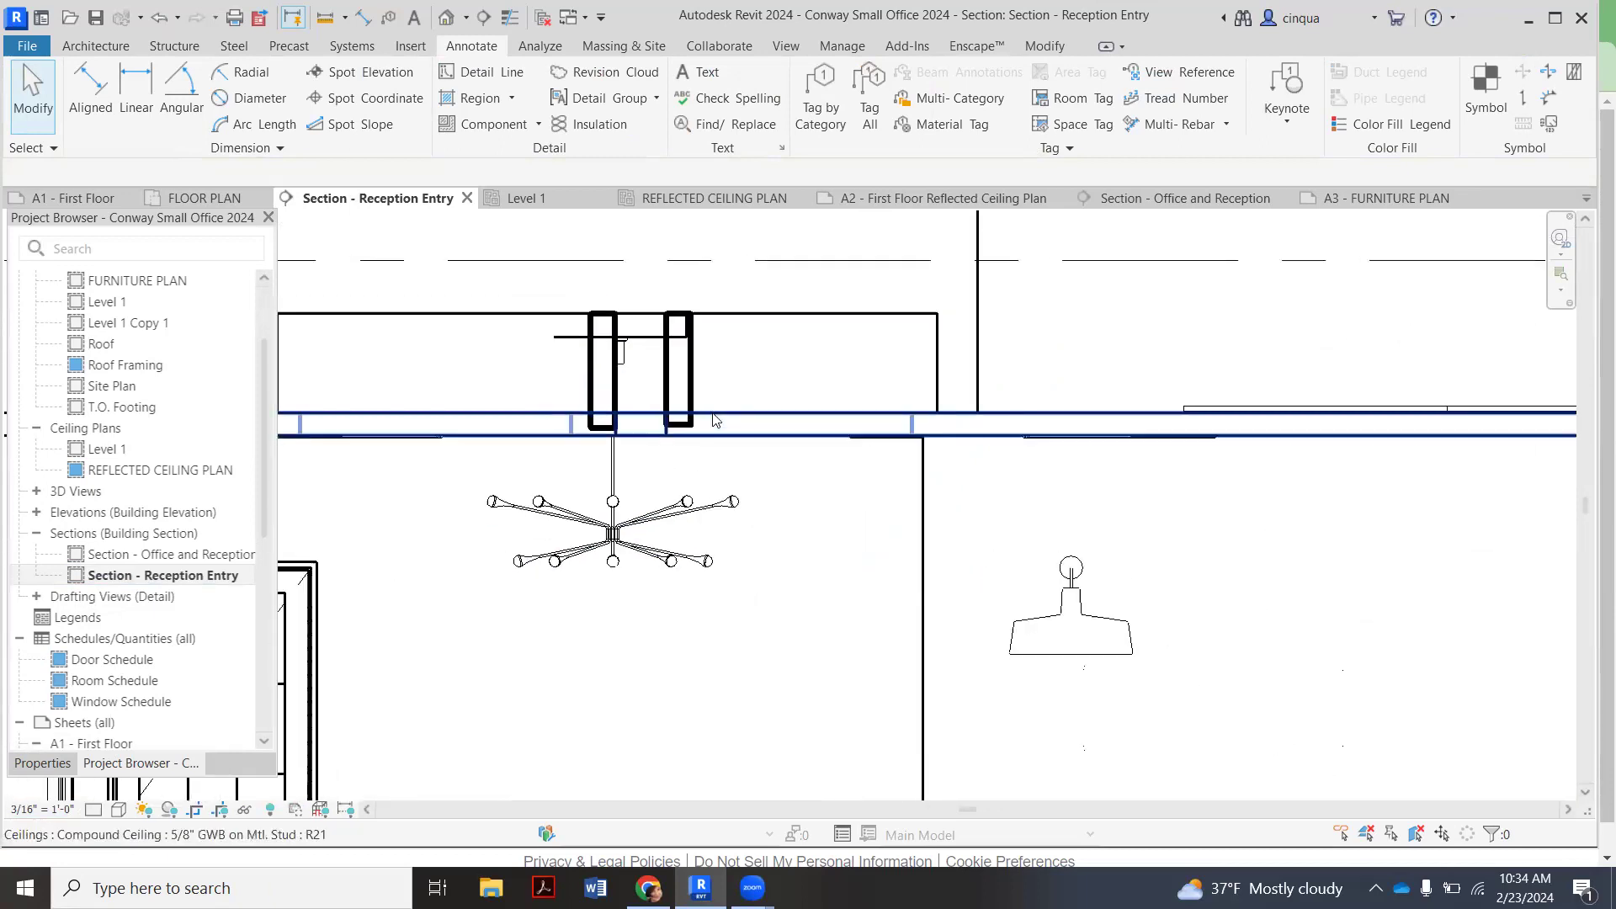
{"action": "scroll", "coordinate": [714, 419], "scroll_direction": "down", "scroll_amount": 3}
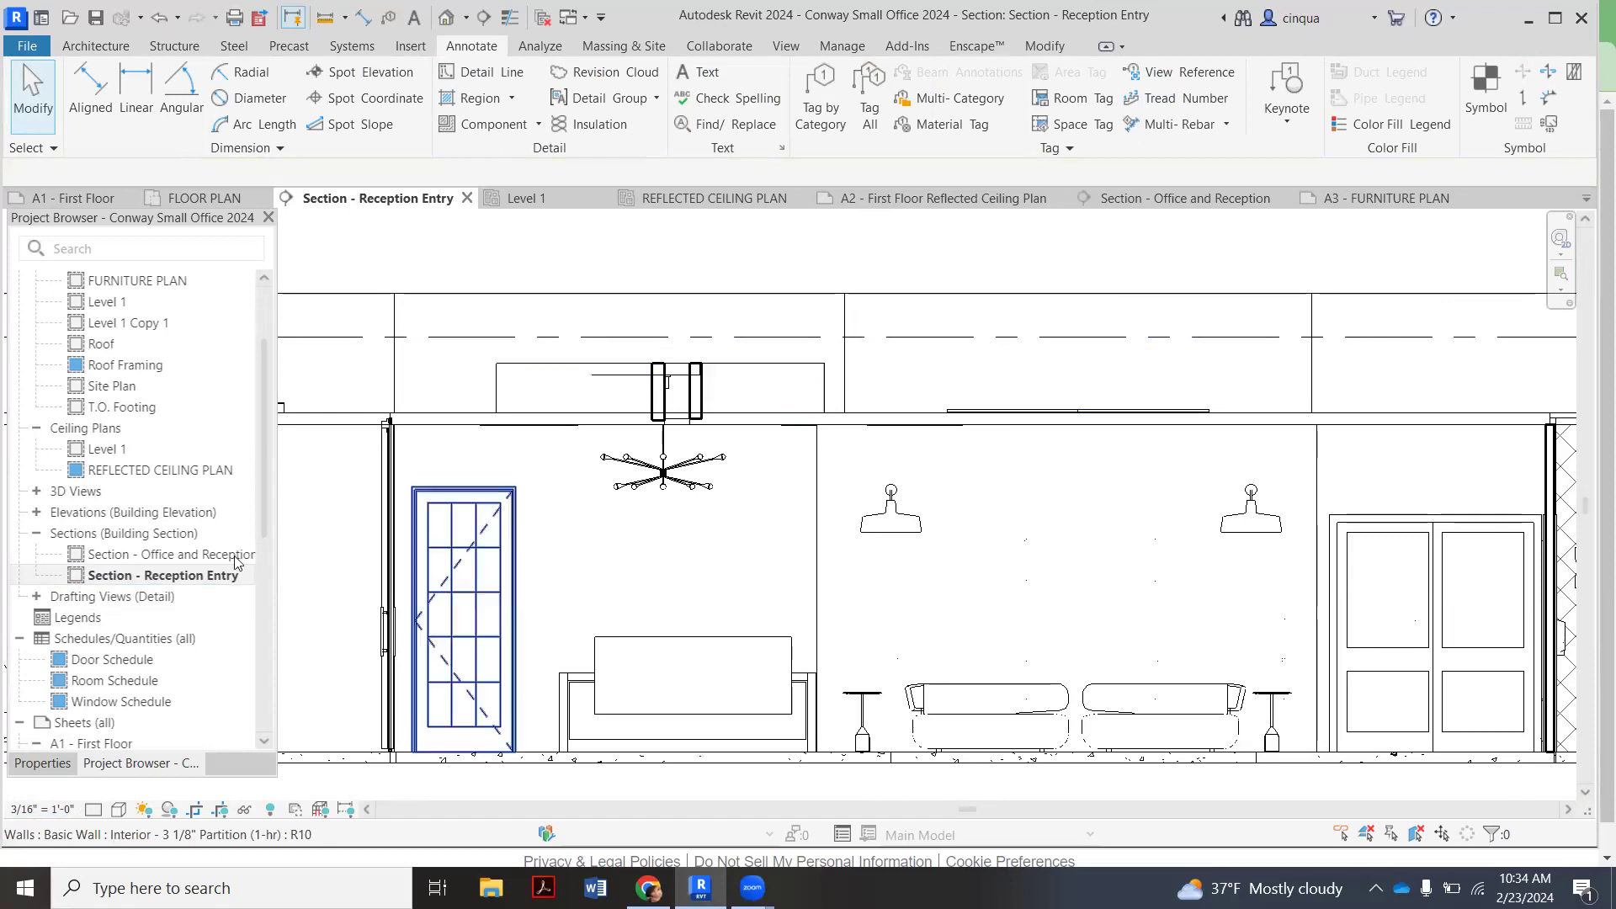
{"action": "double_click", "coordinate": [162, 470]}
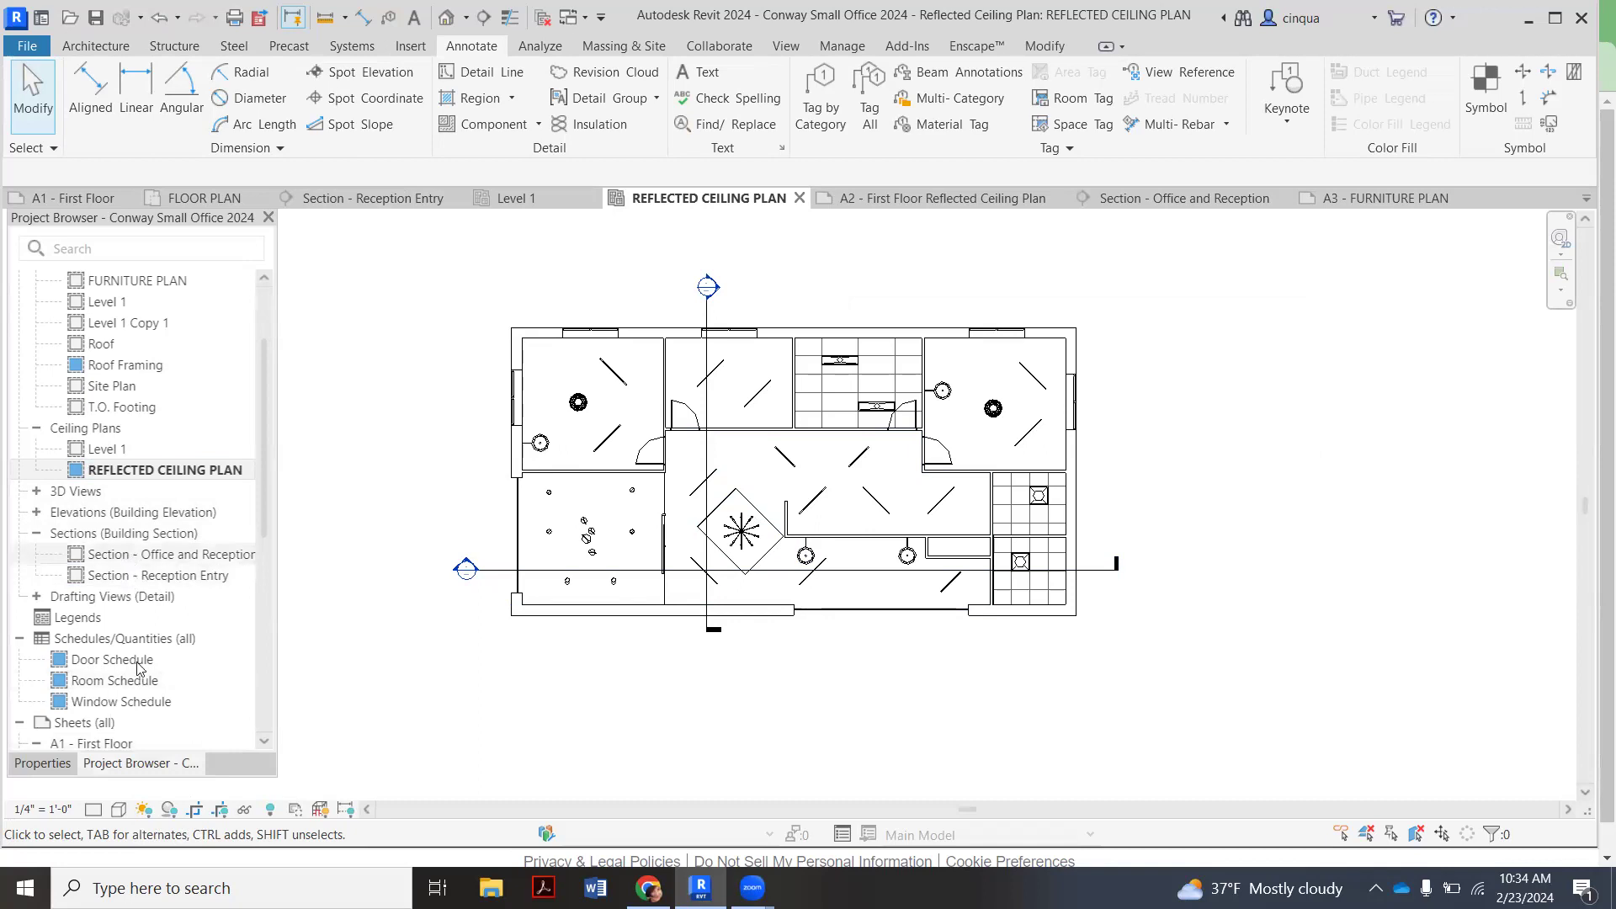
{"action": "scroll", "coordinate": [138, 671], "scroll_direction": "down", "scroll_amount": 5}
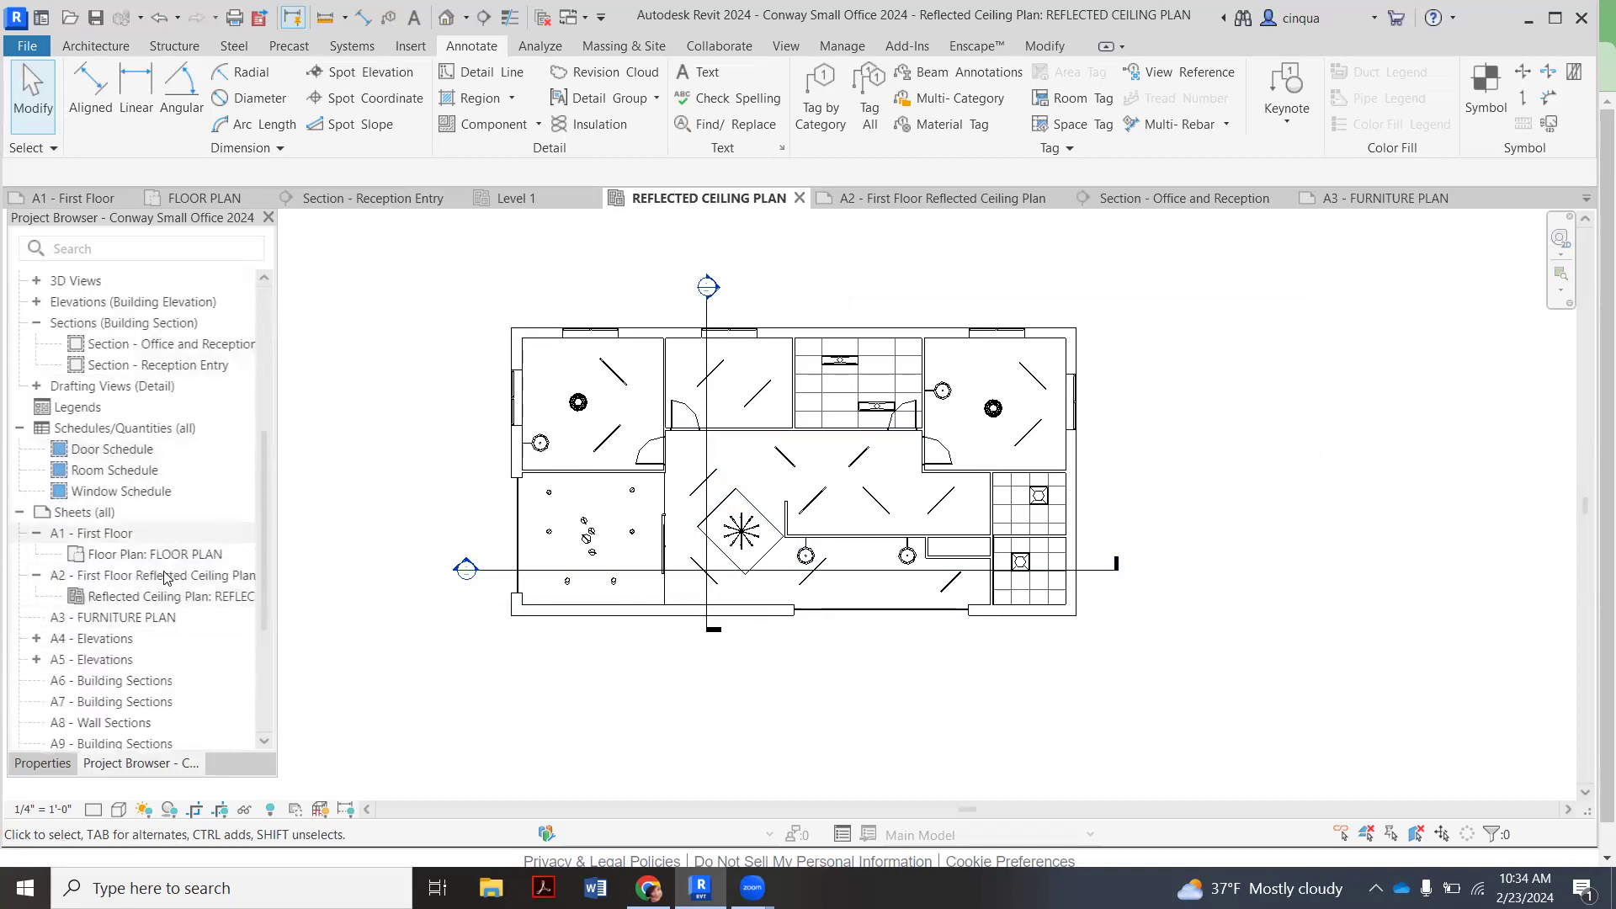
Open sheet A2 and place the Office and Reception section at its lower left
{"action": "double_click", "coordinate": [211, 574]}
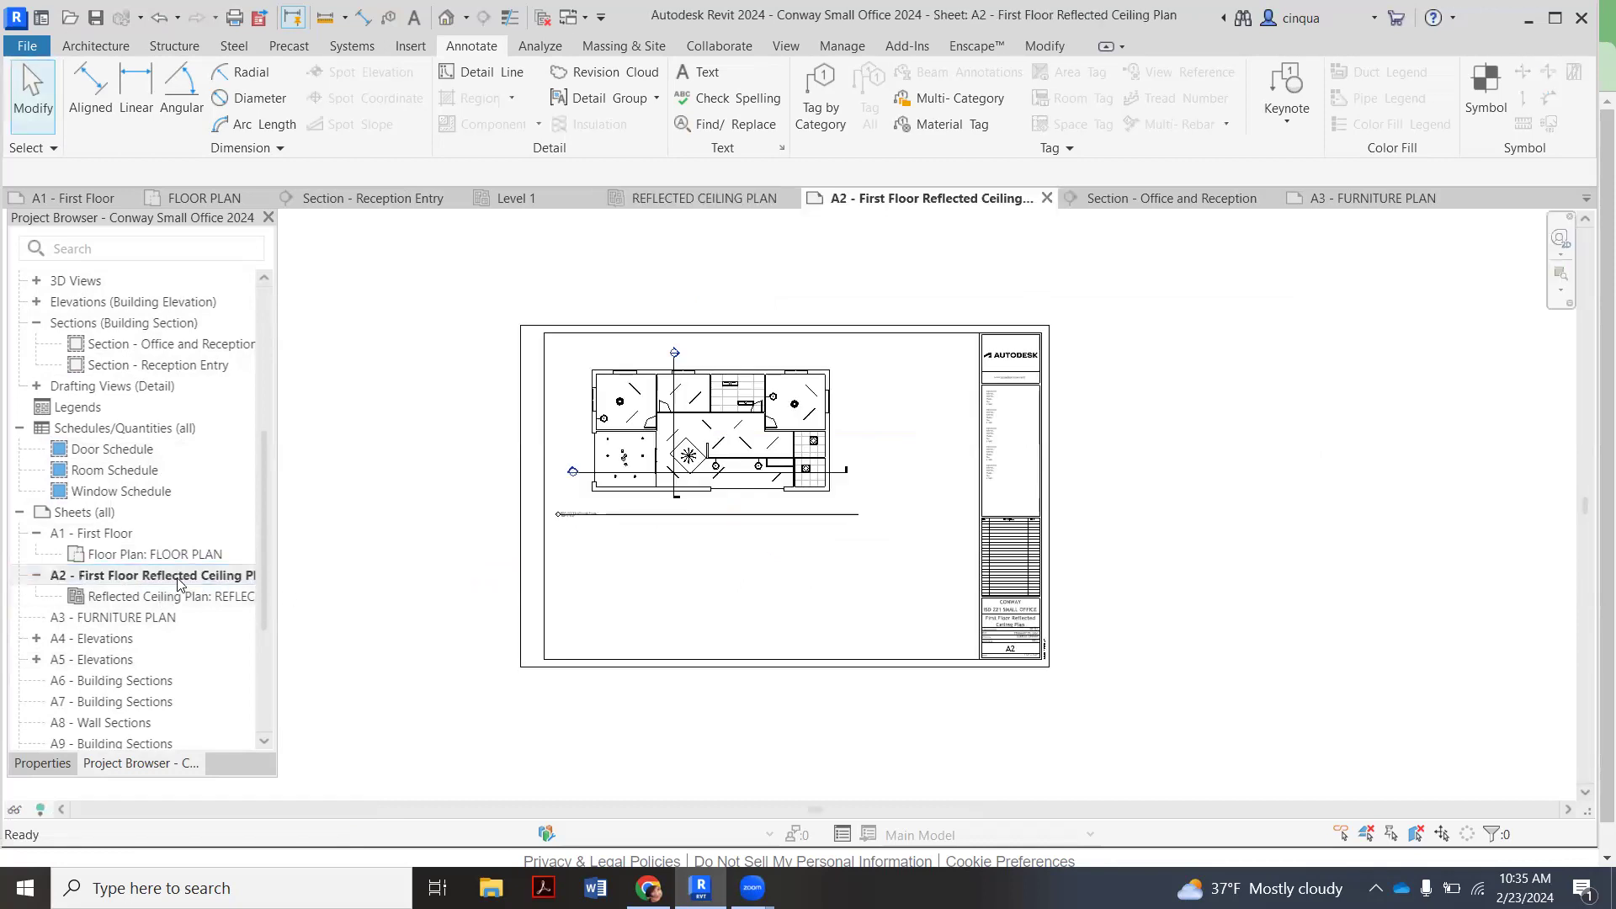
{"action": "left_click_drag", "start_coordinate": [148, 345], "coordinate": [212, 394]}
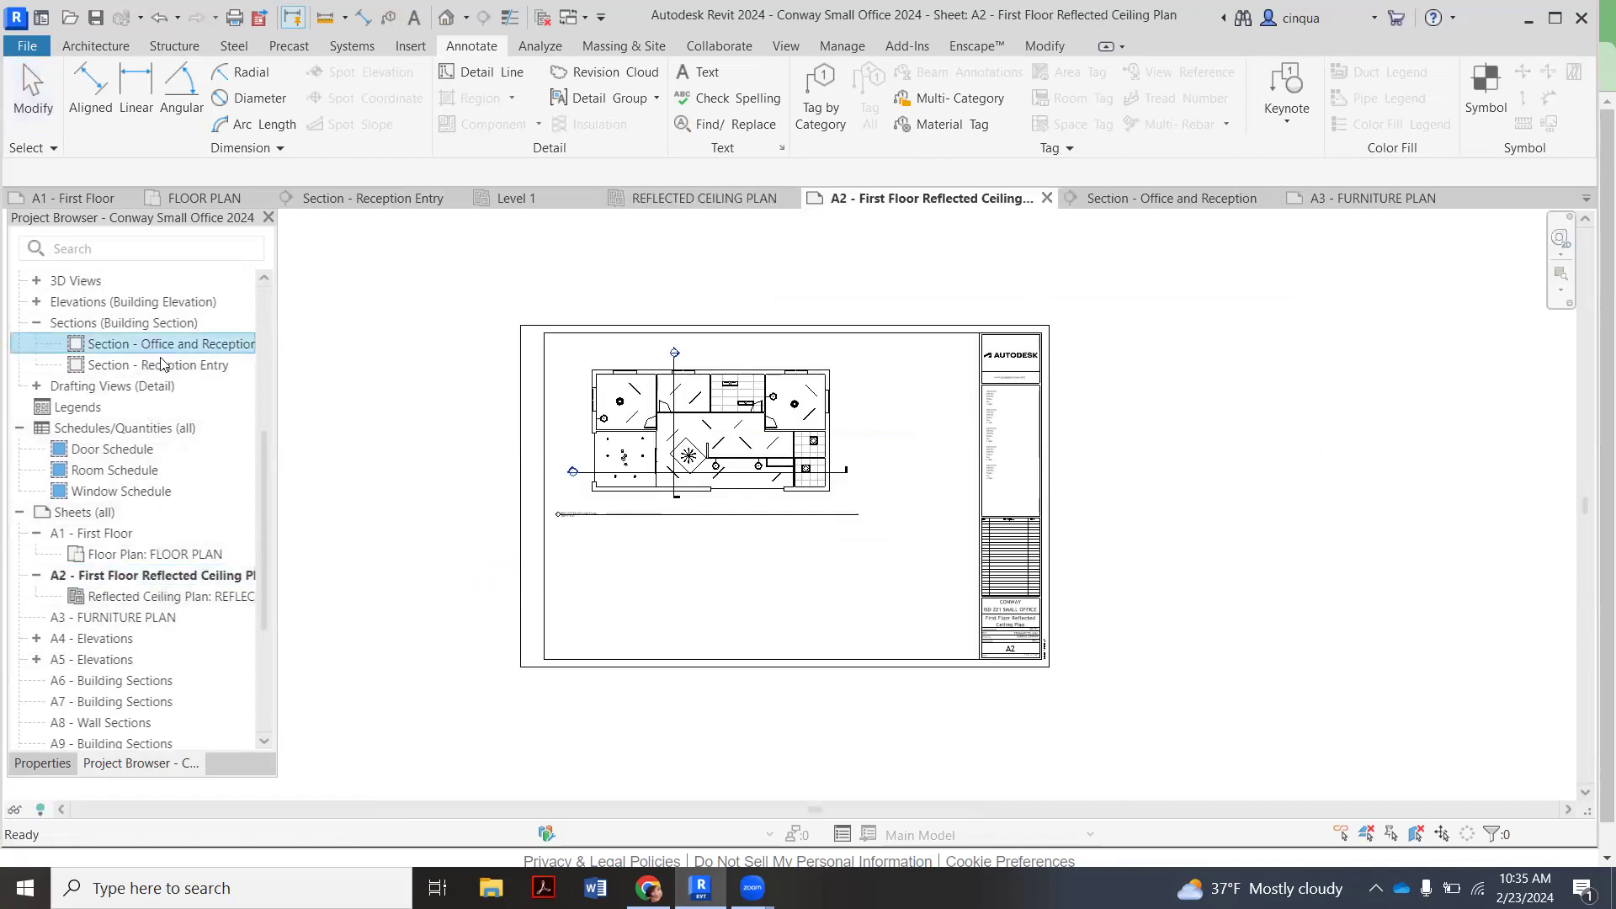
{"action": "left_click_drag", "start_coordinate": [574, 577], "coordinate": [573, 574]}
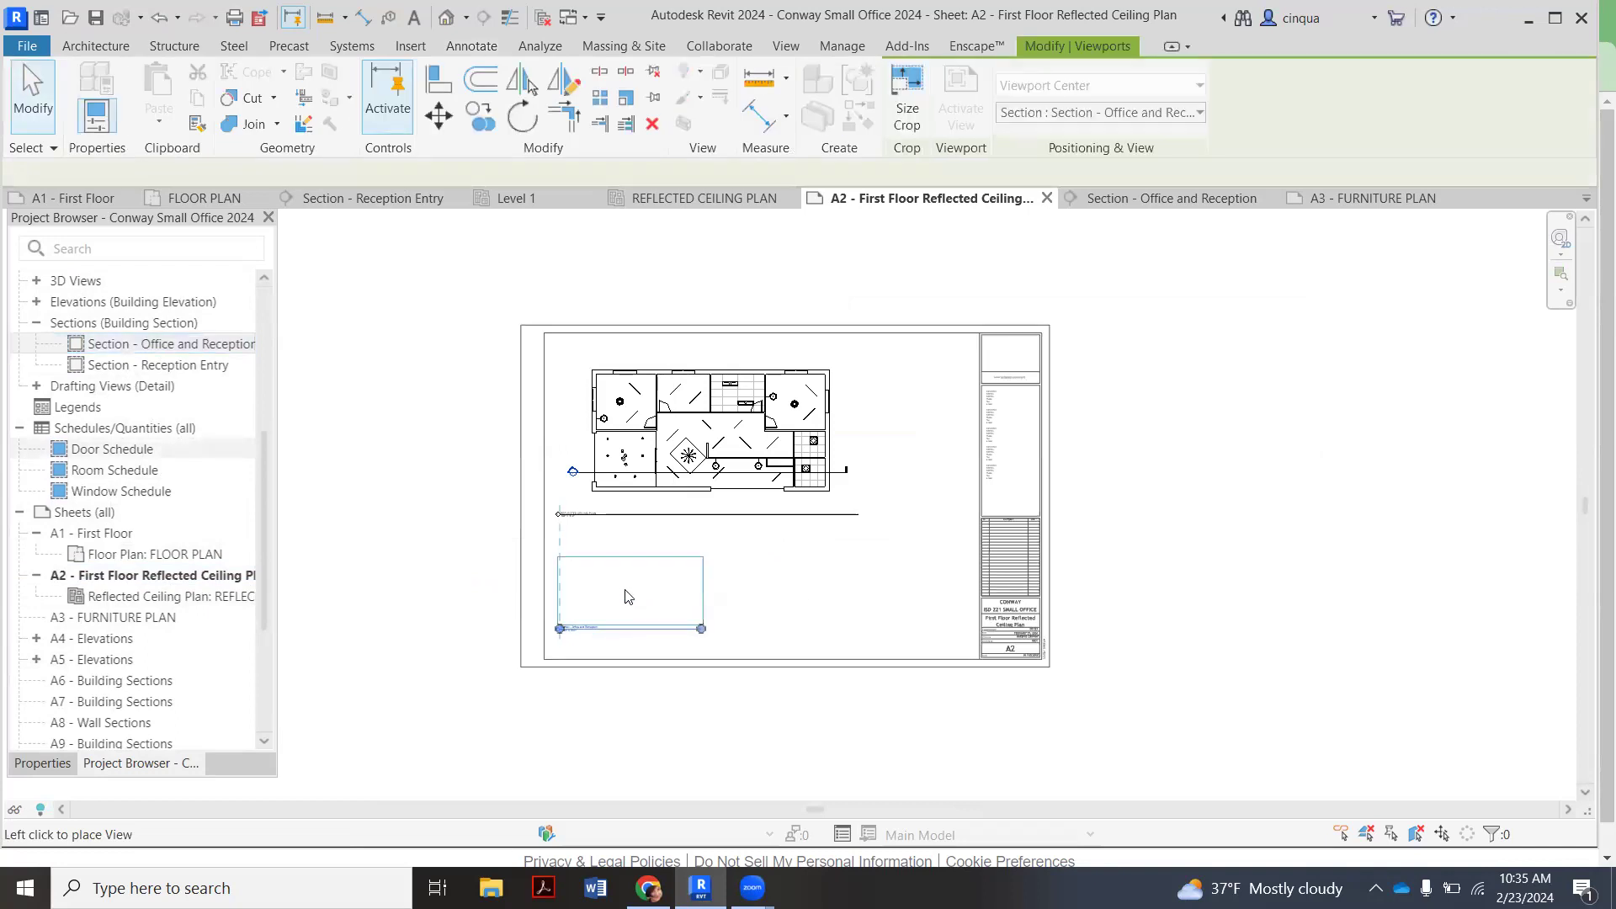
{"action": "left_click", "coordinate": [624, 596]}
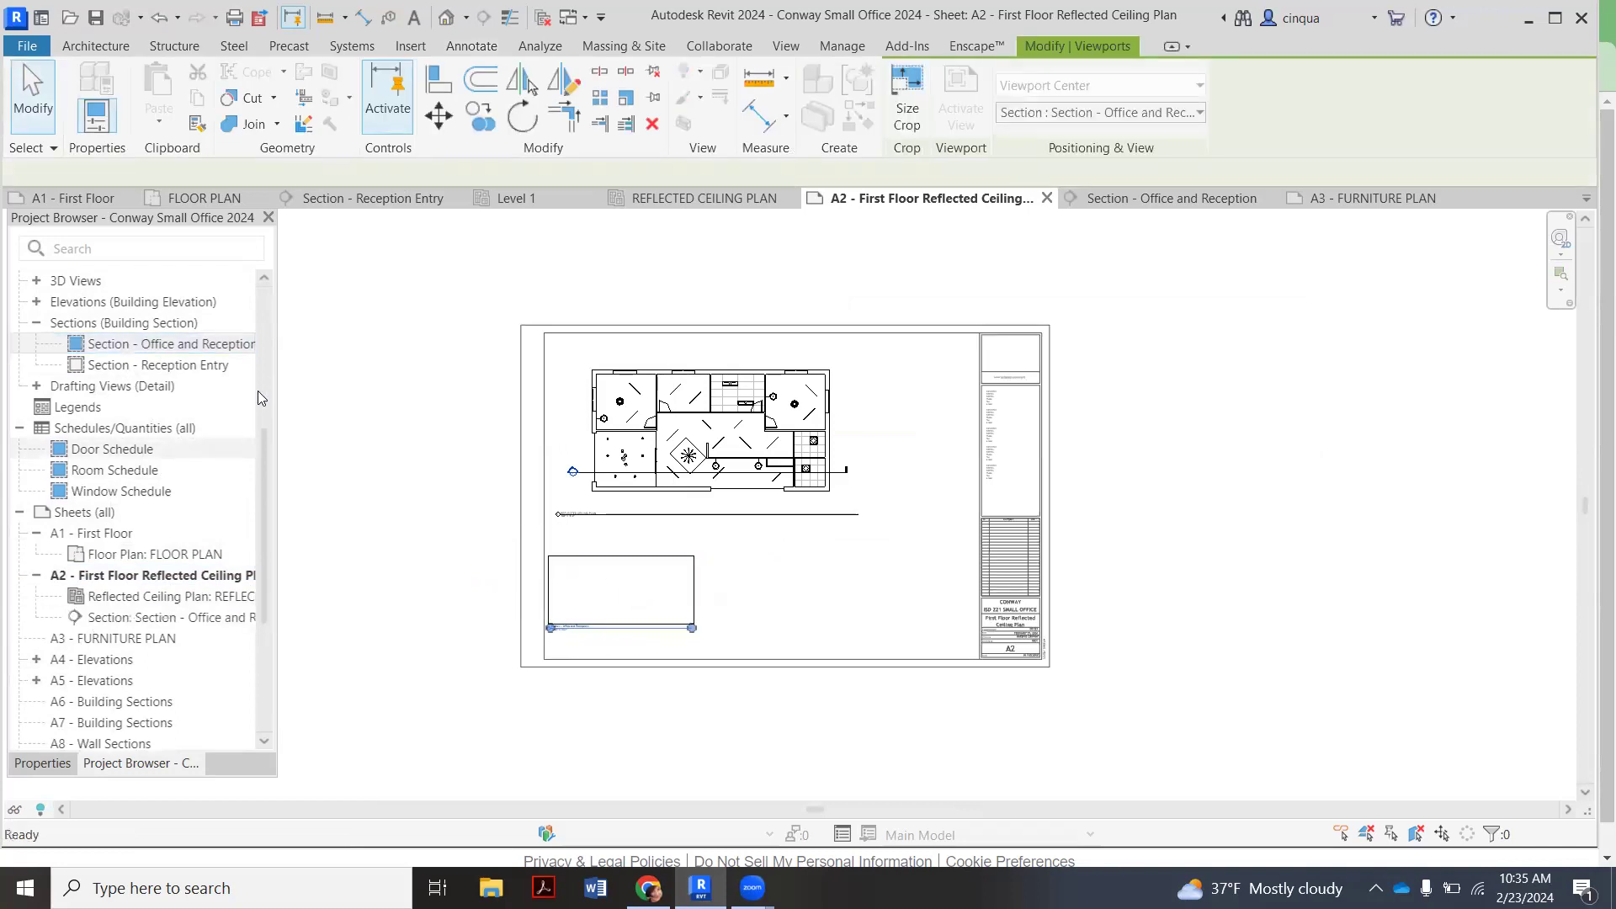
Place the Reception Entry section at the lower right of sheet A2
{"action": "left_click", "coordinate": [208, 371]}
{"action": "left_click_drag", "start_coordinate": [210, 381], "coordinate": [798, 605]}
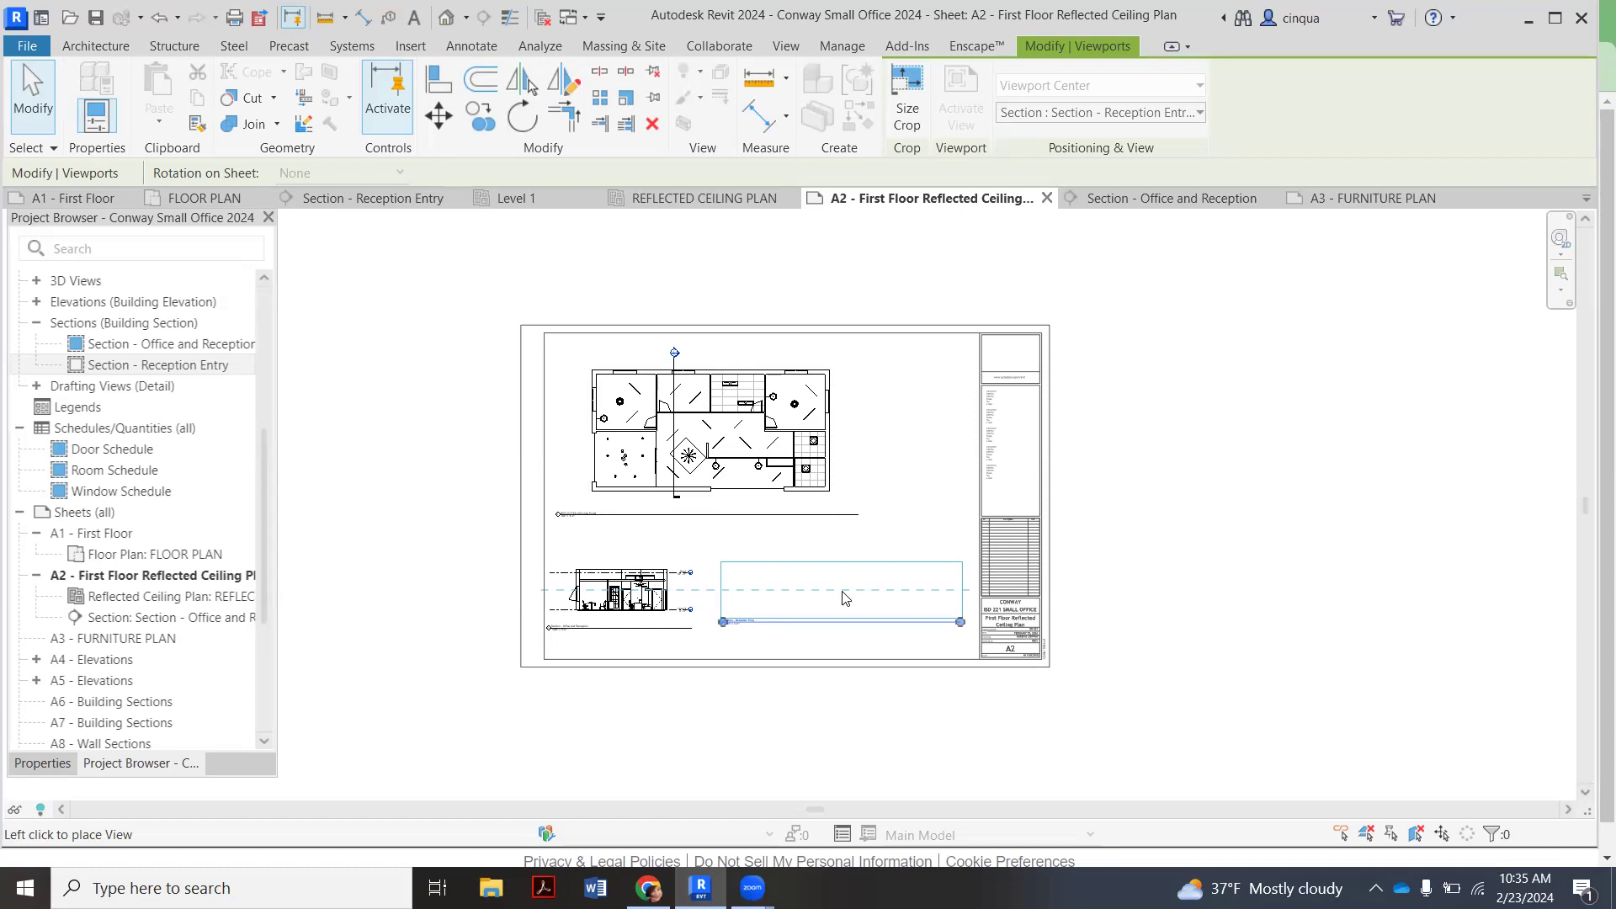
{"action": "left_click", "coordinate": [844, 598]}
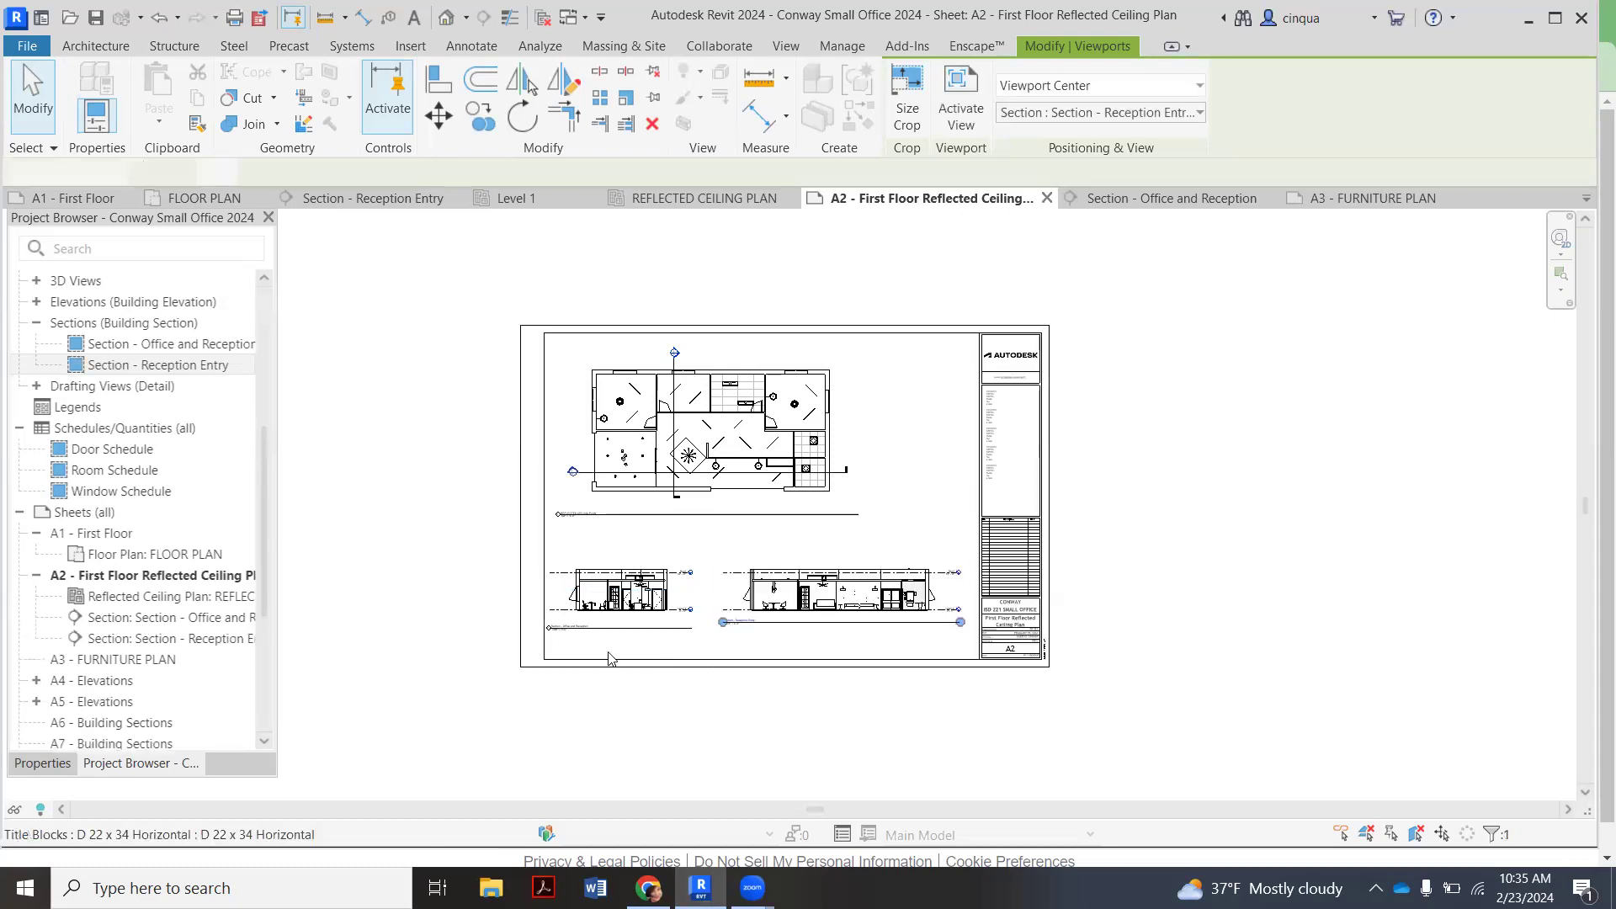
{"action": "scroll", "coordinate": [613, 649], "scroll_direction": "up", "scroll_amount": 3}
Nudge the Office and Reception section viewport slightly to the right
{"action": "key", "text": "Escape"}
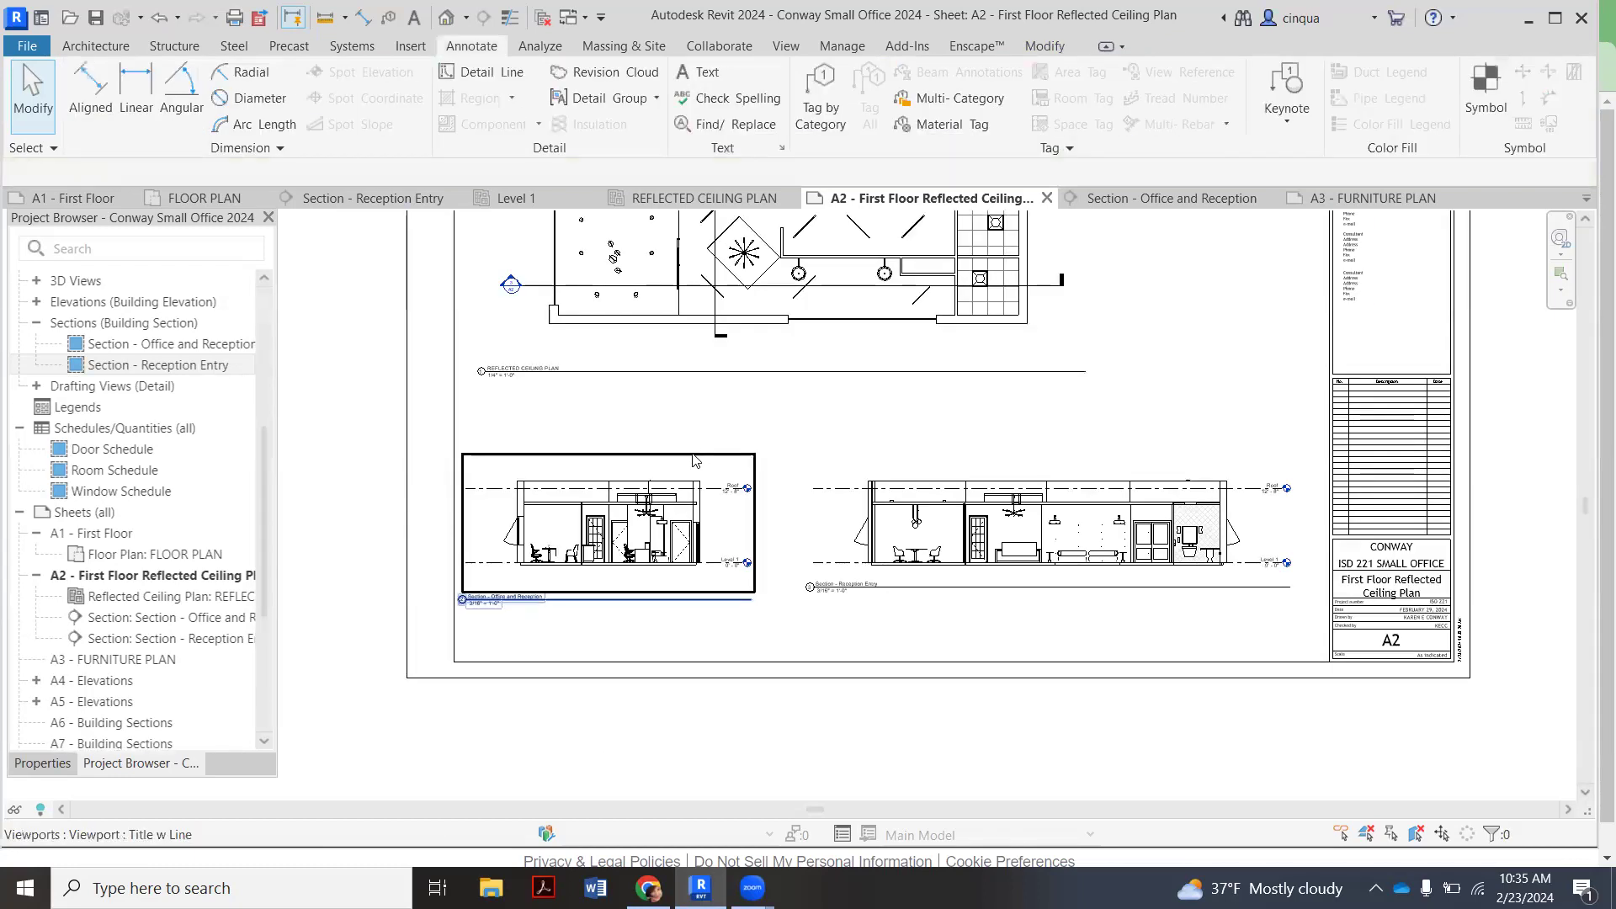
{"action": "left_click", "coordinate": [692, 459]}
{"action": "key", "text": "Right"}
{"action": "key", "text": "Right"}
{"action": "key", "text": "Right"}
{"action": "key", "text": "Right"}
{"action": "key", "text": "Right"}
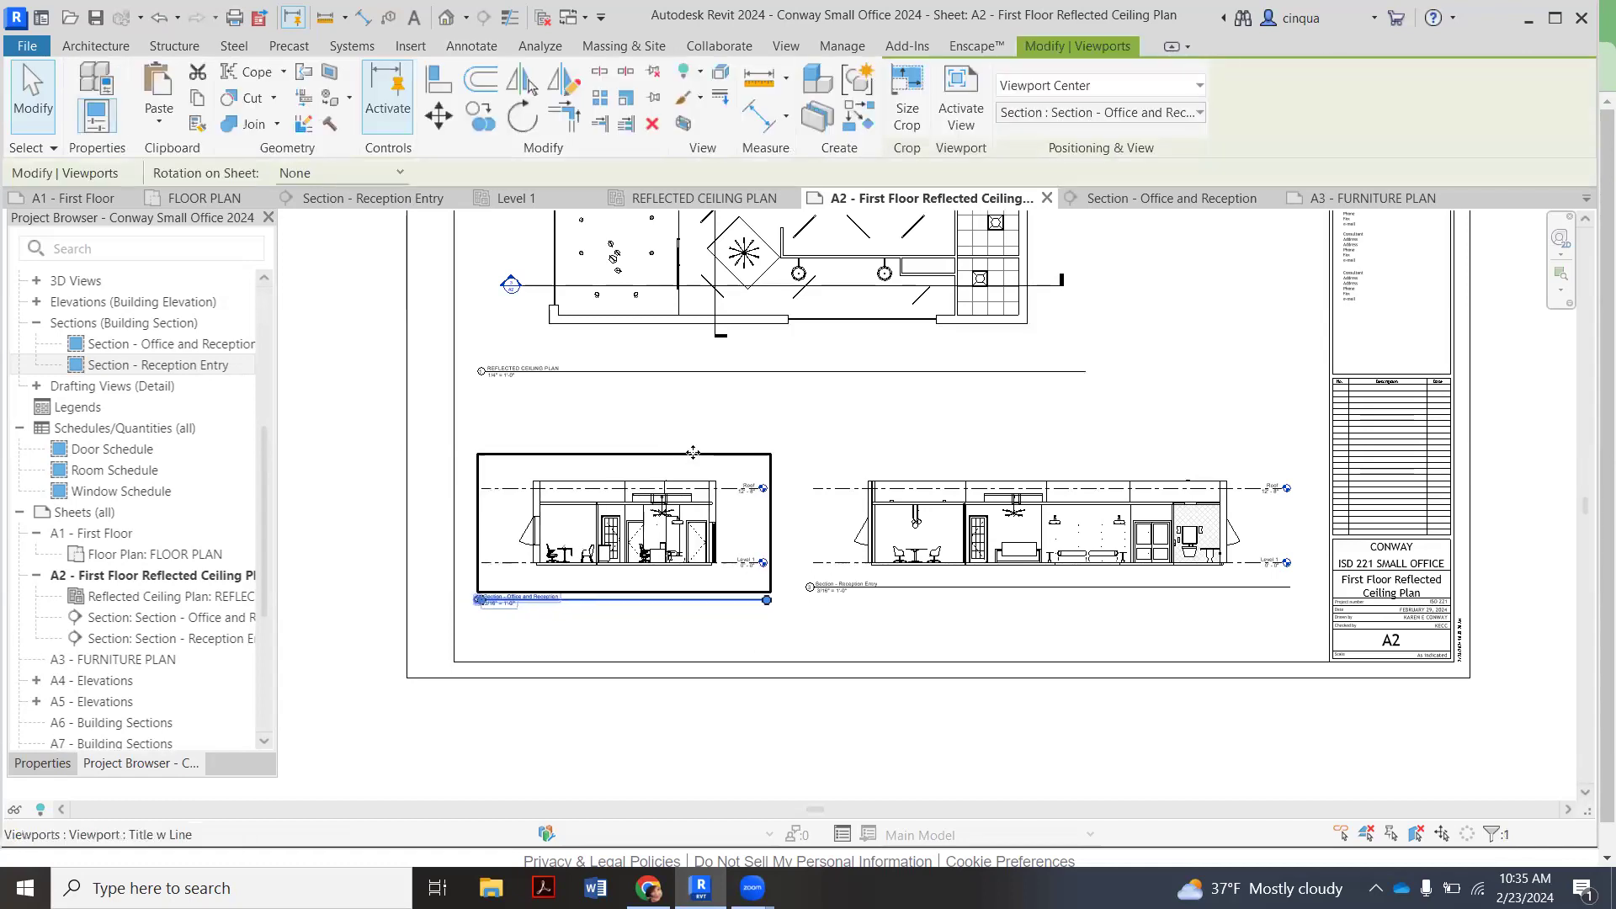
{"action": "key", "text": "Escape"}
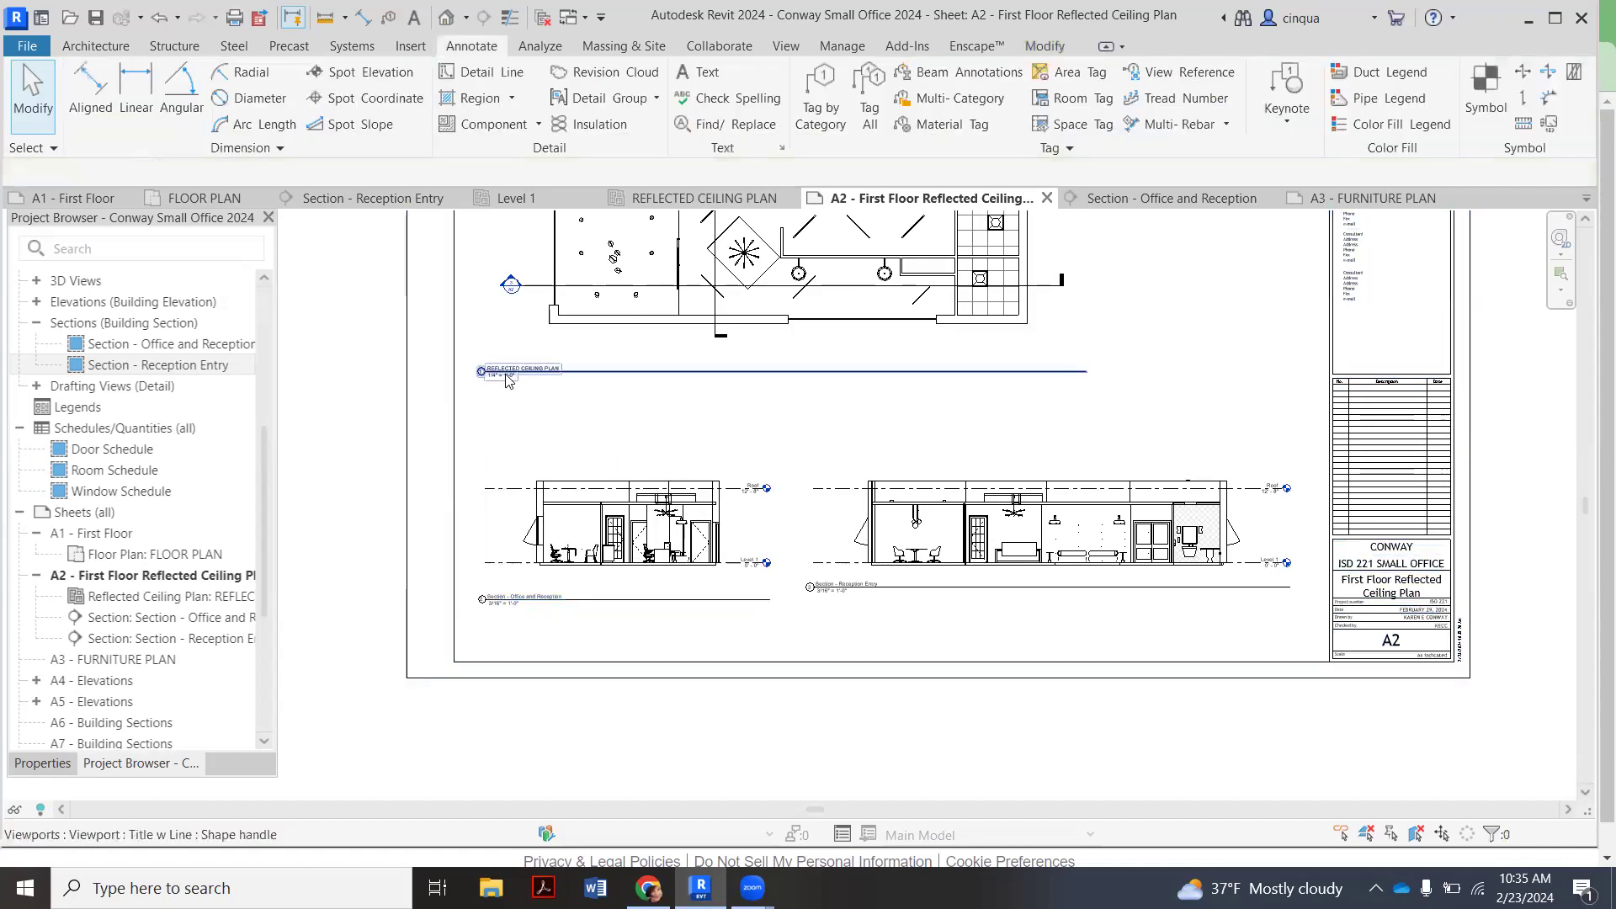
{"action": "scroll", "coordinate": [627, 456], "scroll_direction": "down", "scroll_amount": 2}
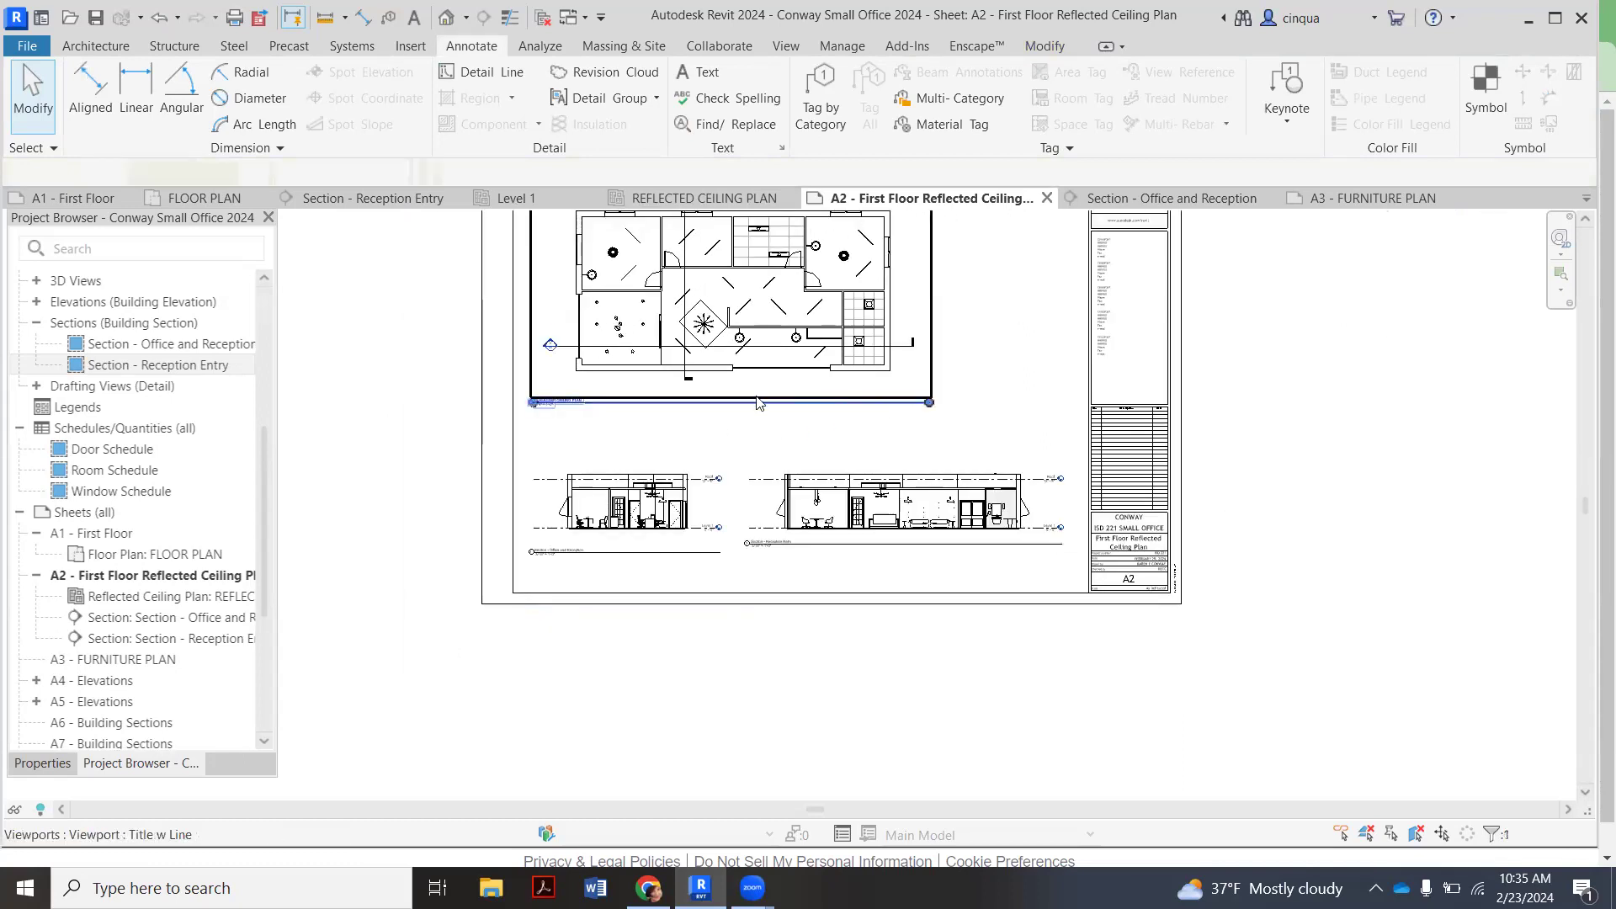
Move the Reflected Ceiling Plan viewport title down and to the right
{"action": "left_click", "coordinate": [683, 402]}
{"action": "scroll", "coordinate": [551, 402], "scroll_direction": "up", "scroll_amount": 5}
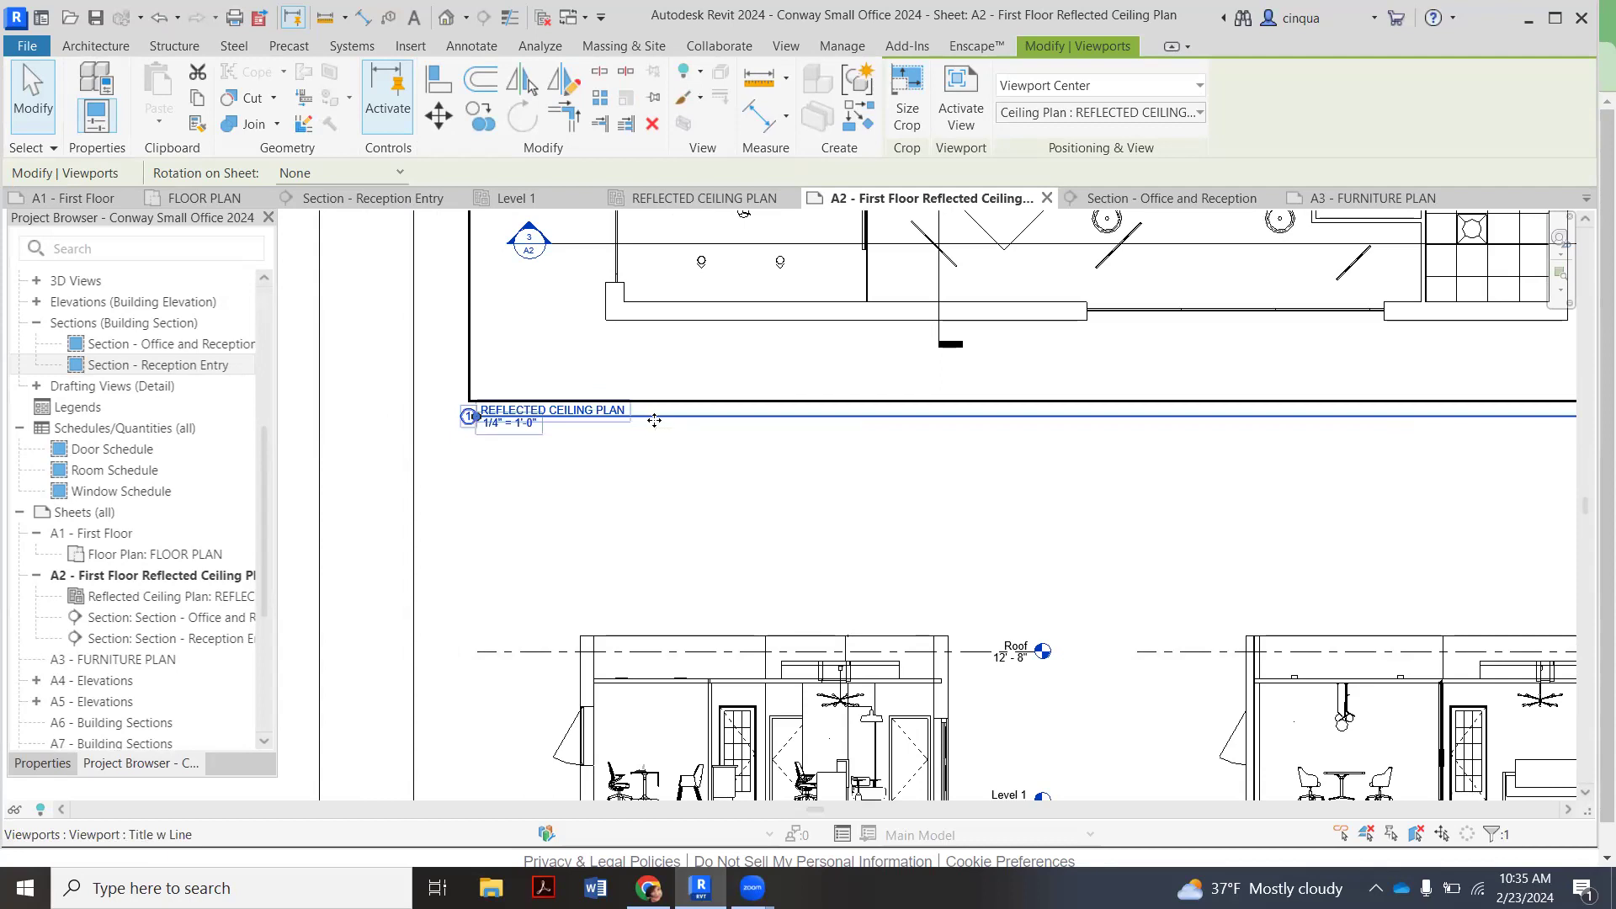
{"action": "mouse_move", "coordinate": [664, 443]}
{"action": "left_mouse_down"}
{"action": "mouse_move", "coordinate": [681, 458]}
{"action": "mouse_move", "coordinate": [647, 425]}
{"action": "left_mouse_up"}
{"action": "left_click", "coordinate": [547, 454]}
{"action": "scroll", "coordinate": [539, 446], "scroll_direction": "up", "scroll_amount": 2}
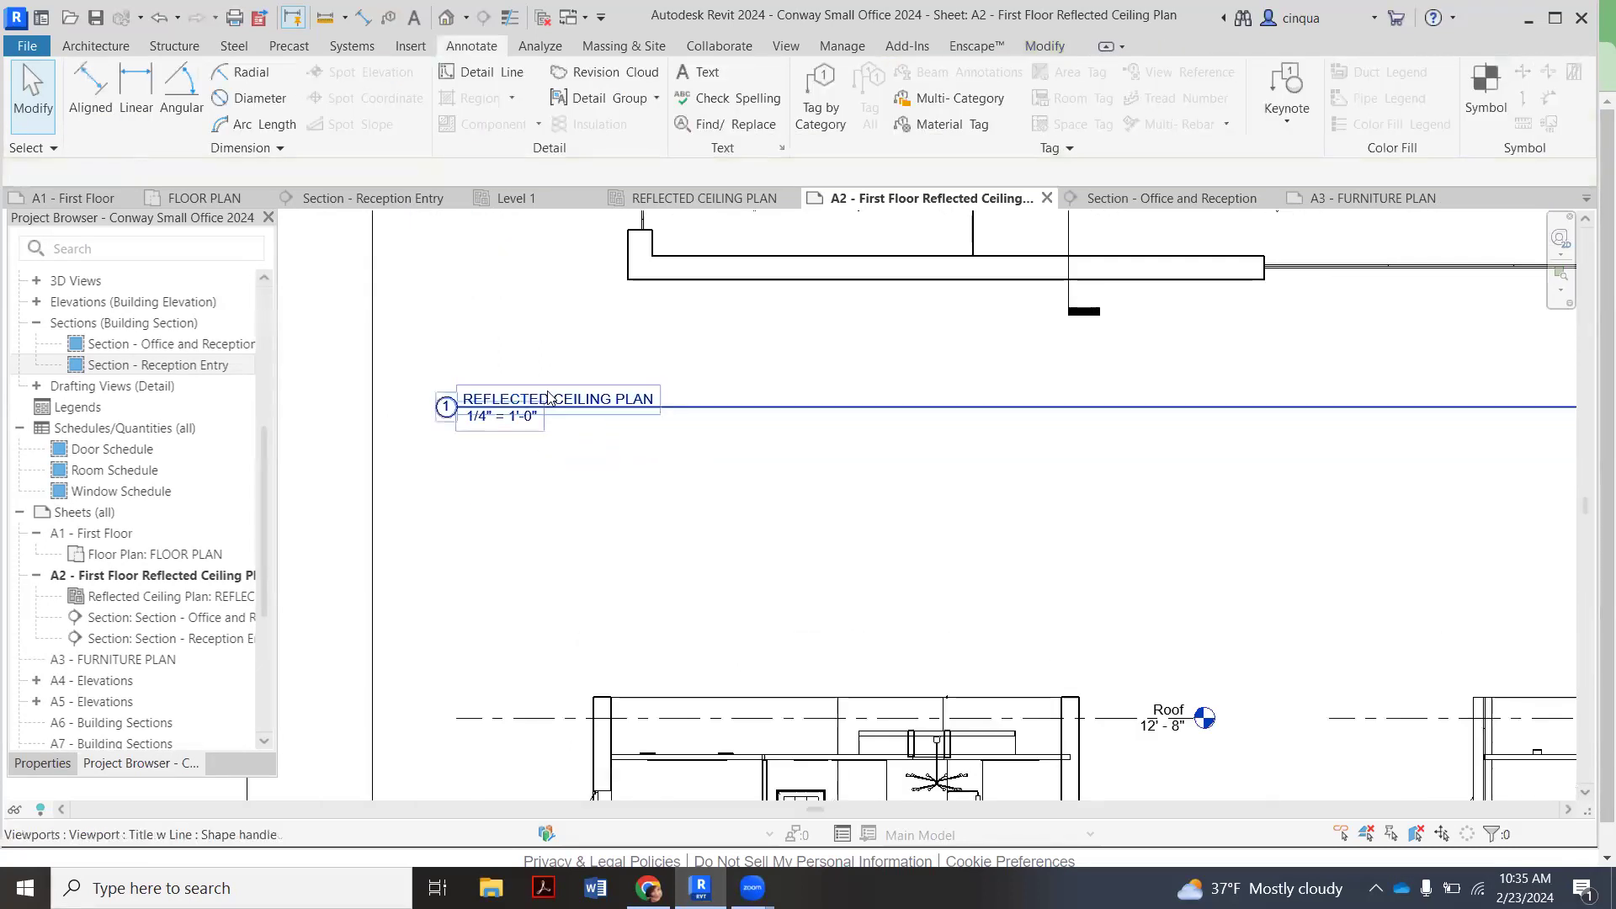
{"action": "left_click", "coordinate": [500, 394]}
{"action": "left_click_drag", "start_coordinate": [502, 395], "coordinate": [544, 424]}
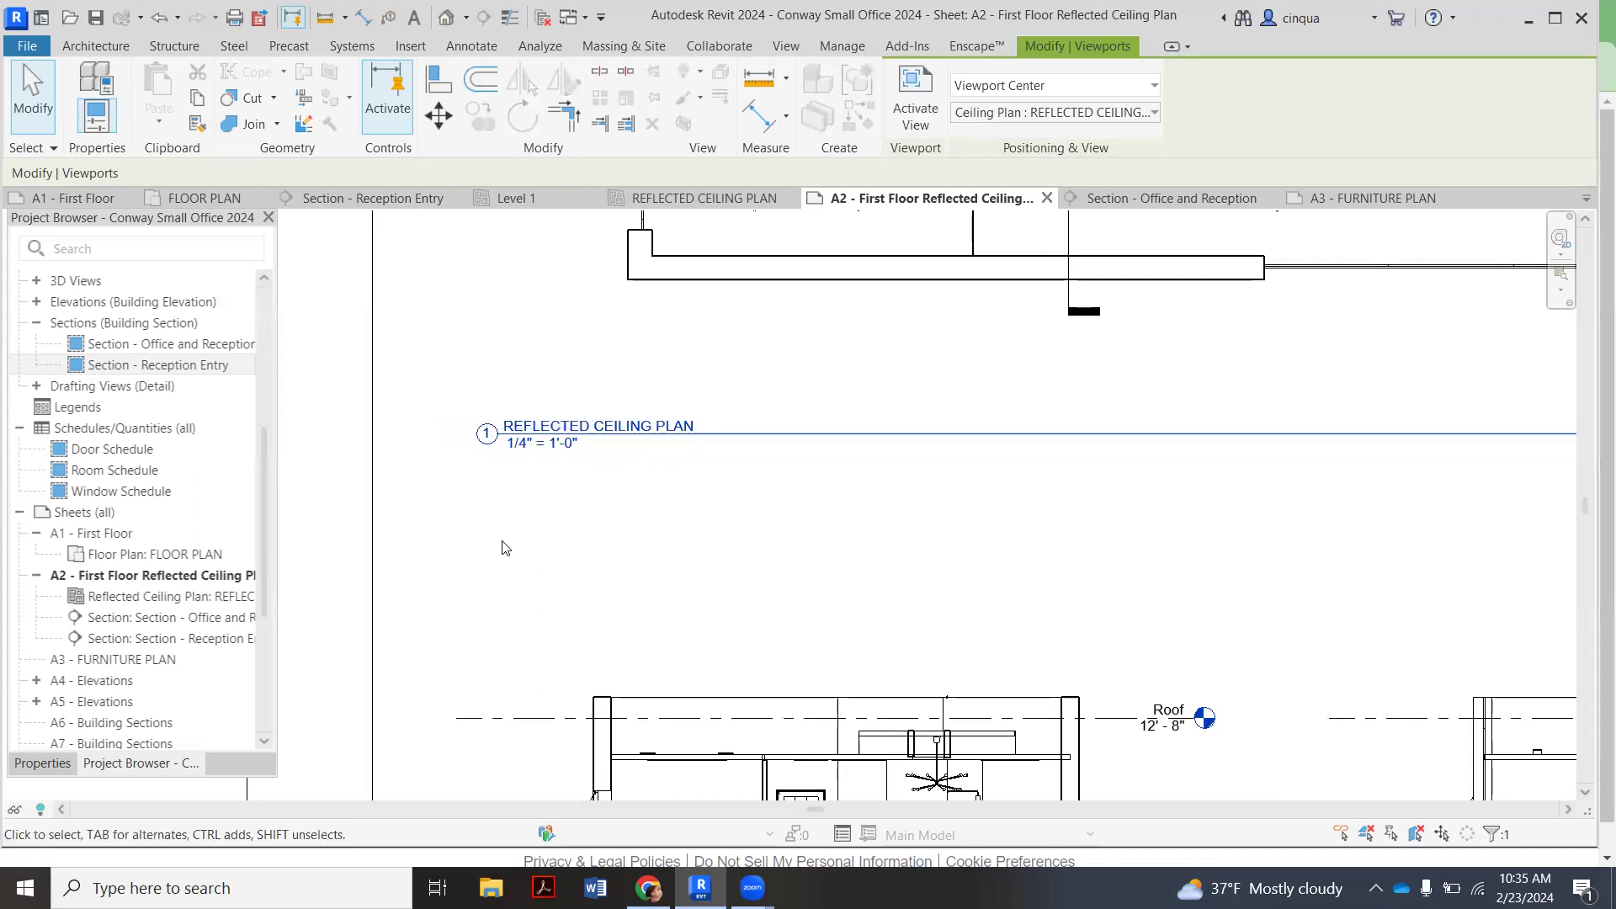
{"action": "left_click", "coordinate": [497, 548]}
{"action": "scroll", "coordinate": [488, 539], "scroll_direction": "down", "scroll_amount": 3}
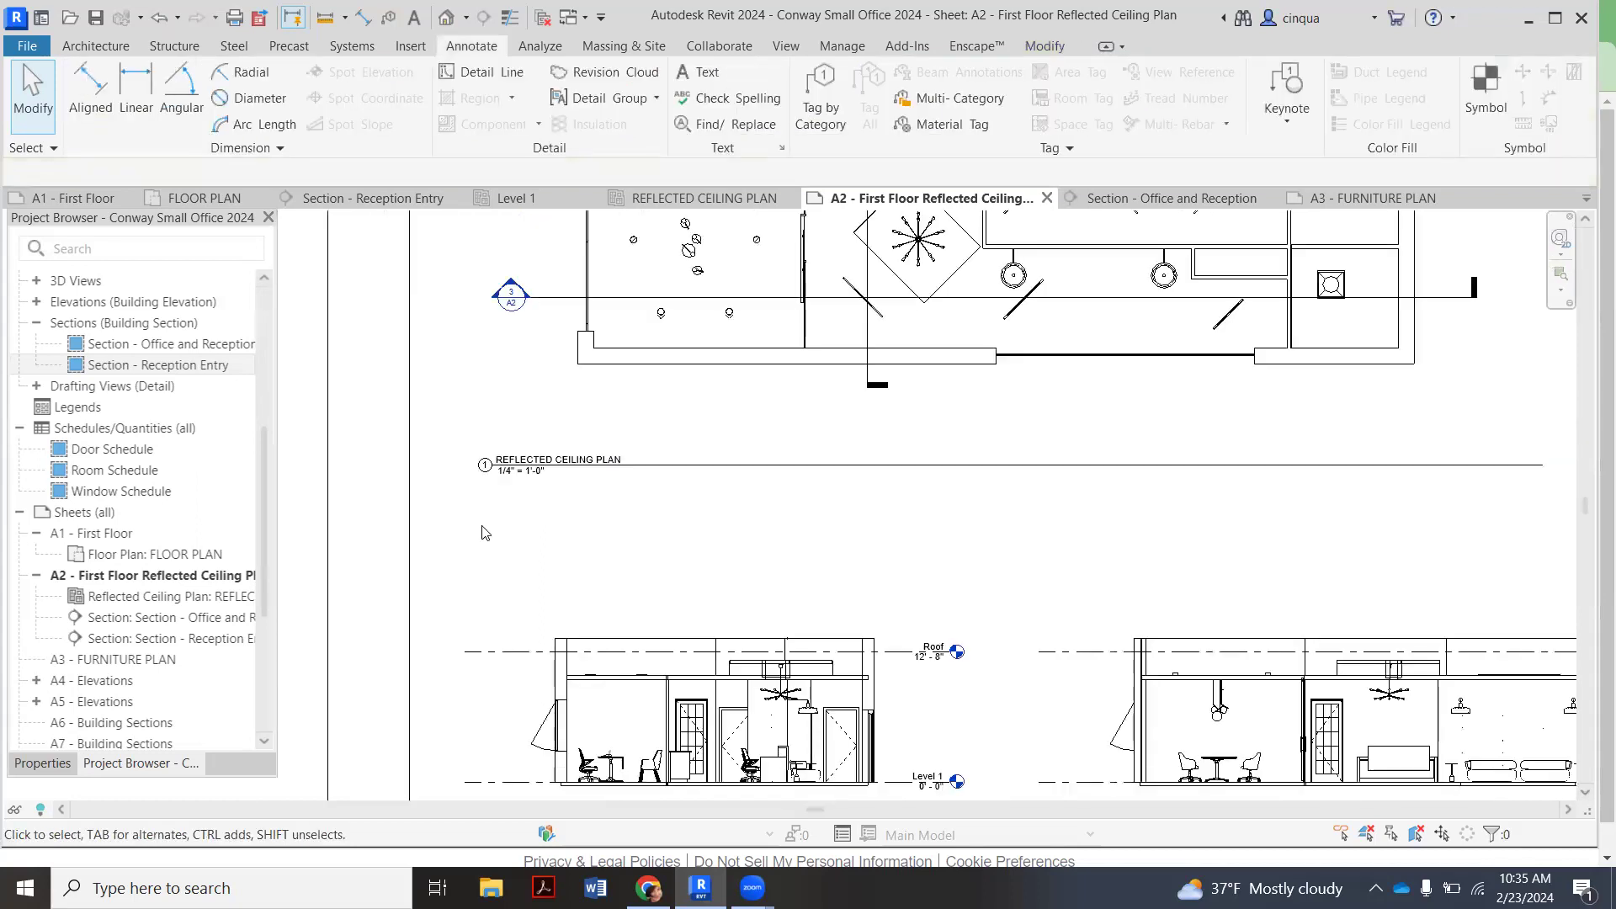
{"action": "scroll", "coordinate": [483, 532], "scroll_direction": "down", "scroll_amount": 1}
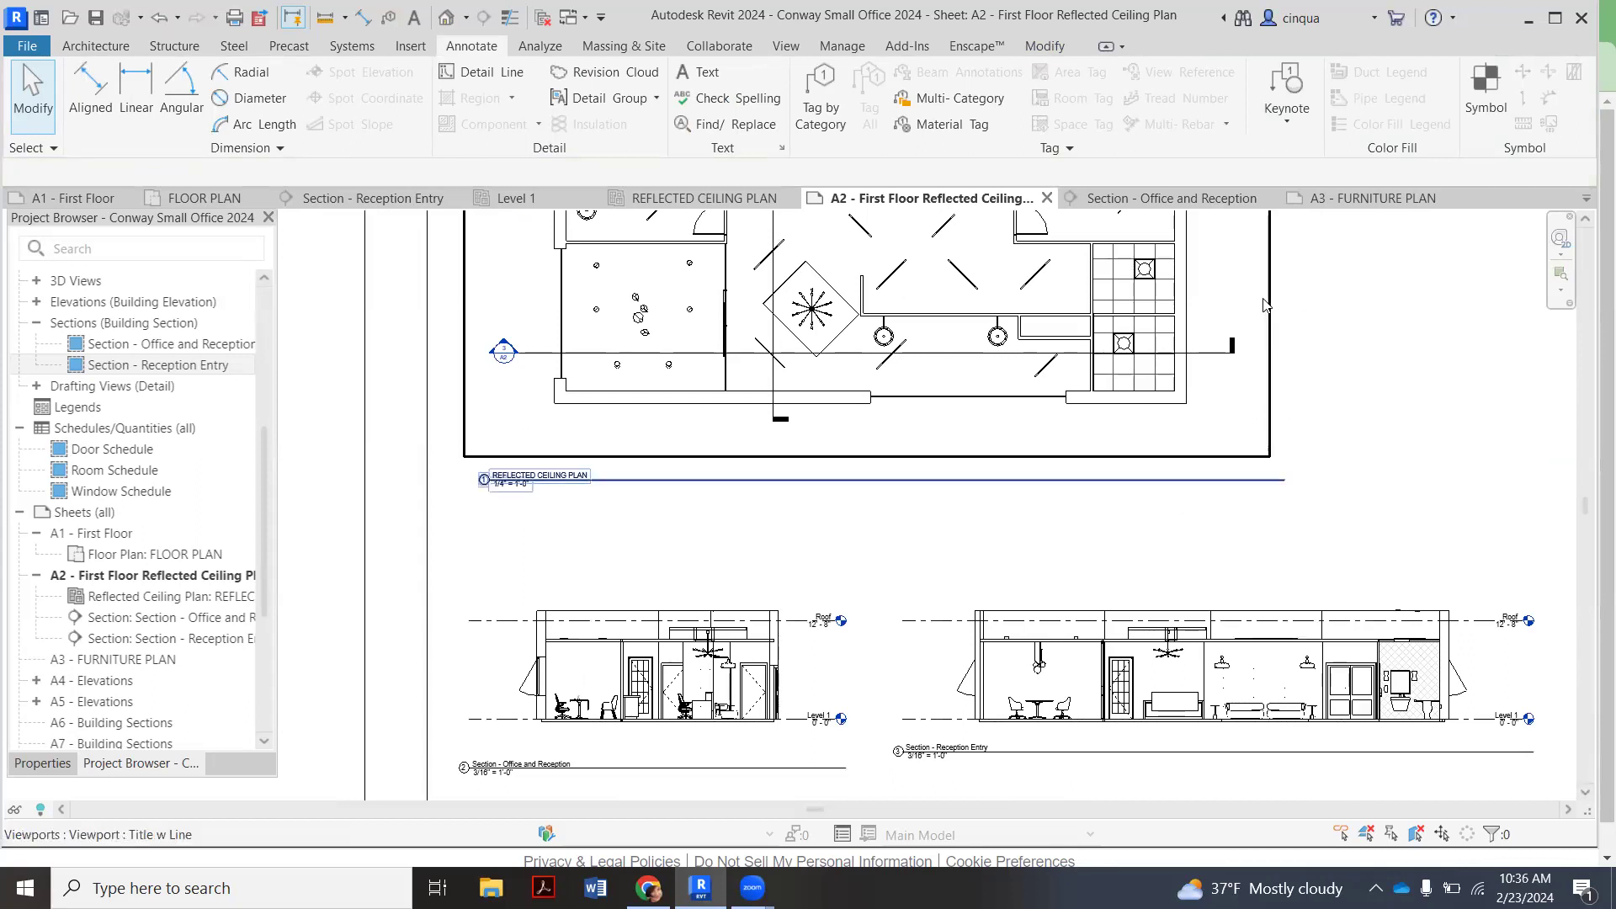
Shorten the Reflected Ceiling Plan viewport's title line by dragging its end grip
{"action": "left_click", "coordinate": [1107, 448]}
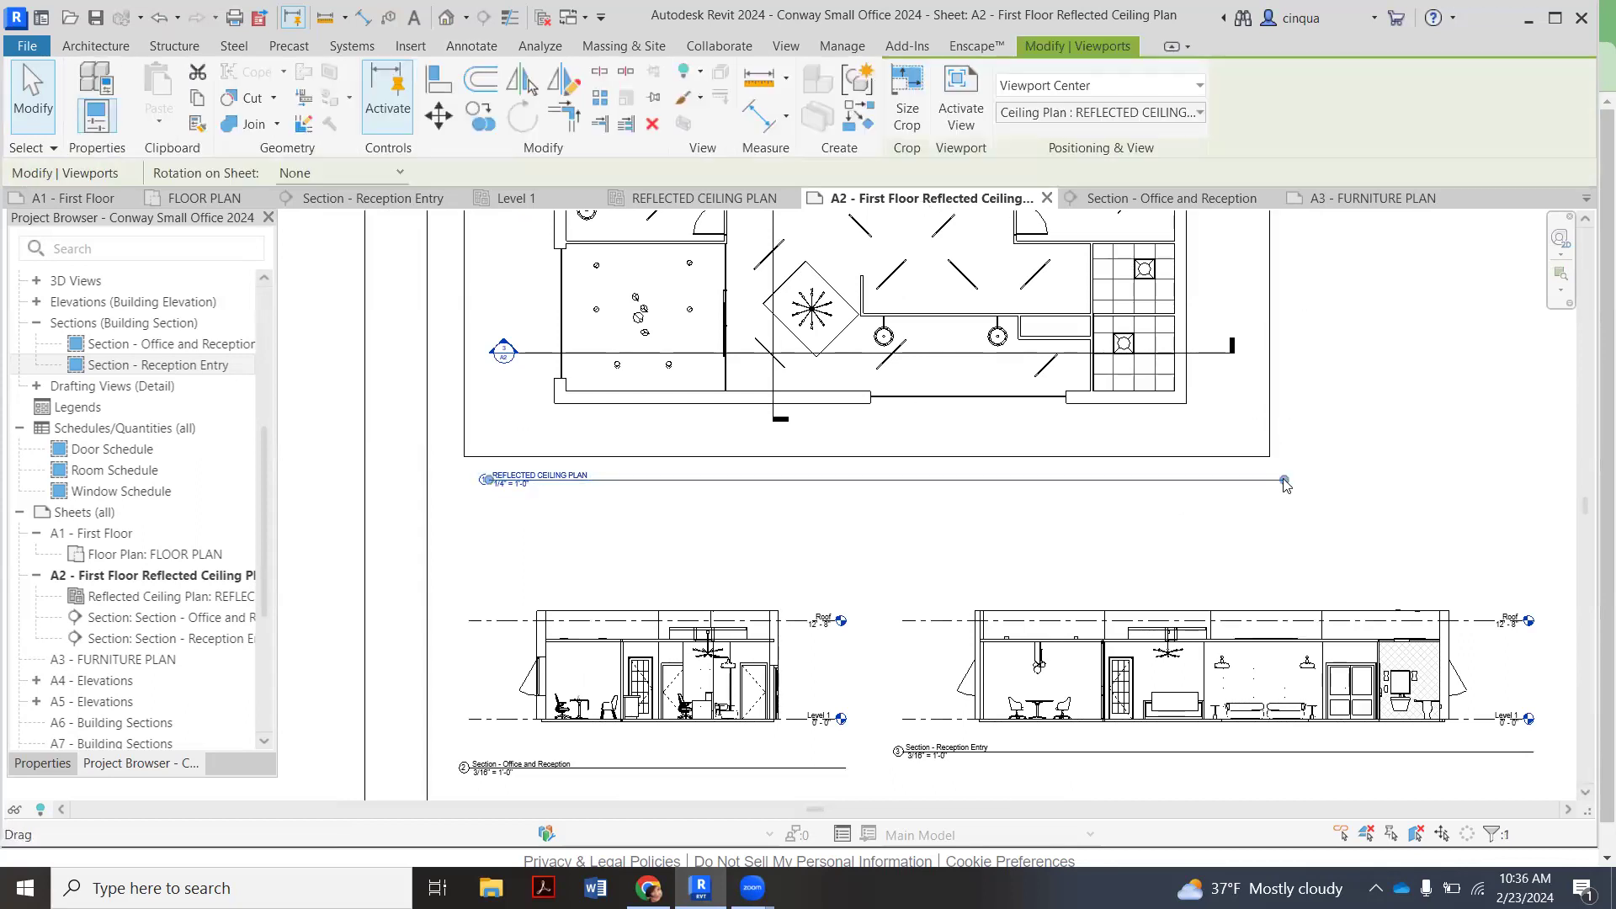
{"action": "left_click_drag", "start_coordinate": [1285, 480], "coordinate": [1257, 480]}
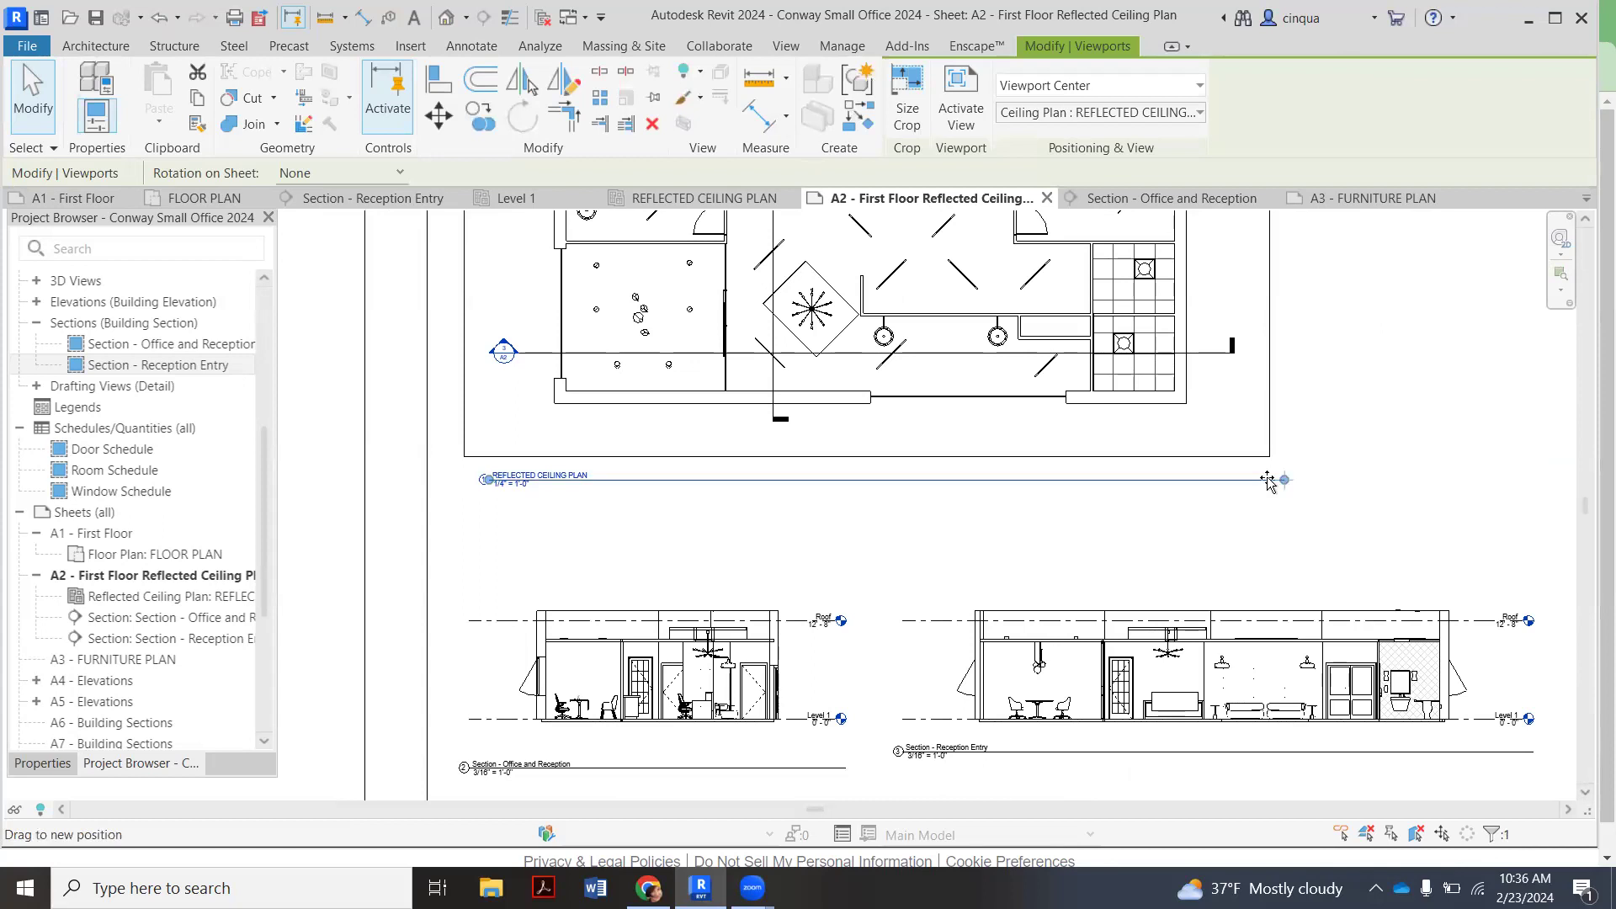
{"action": "left_click", "coordinate": [1240, 532]}
{"action": "scroll", "coordinate": [1079, 664], "scroll_direction": "down", "scroll_amount": 3}
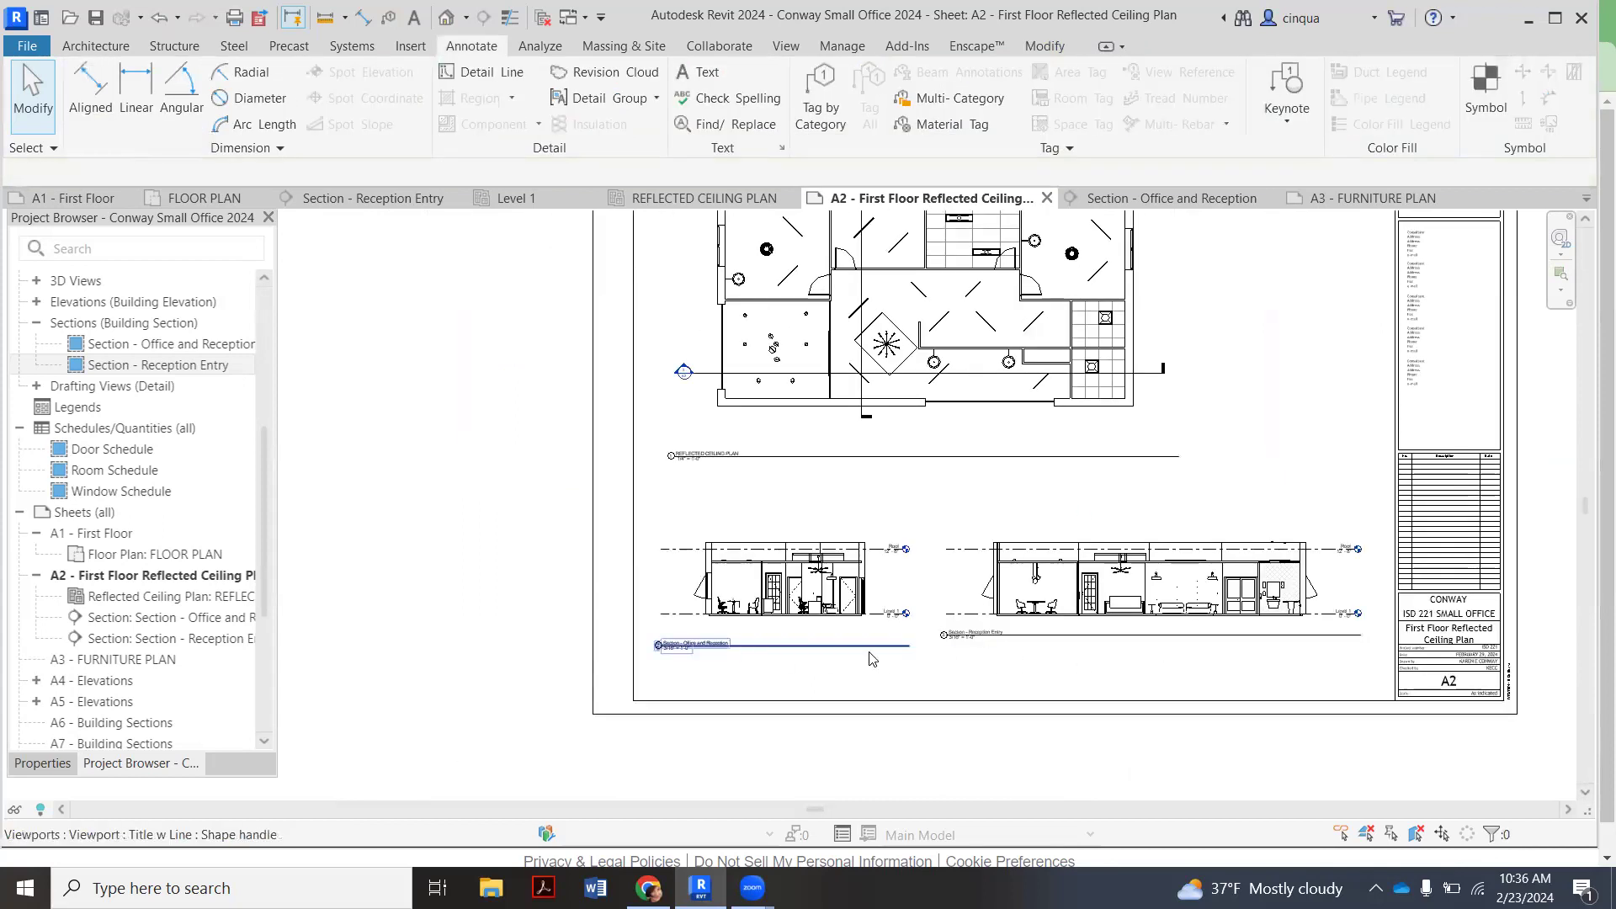
{"action": "scroll", "coordinate": [884, 658], "scroll_direction": "up", "scroll_amount": 2}
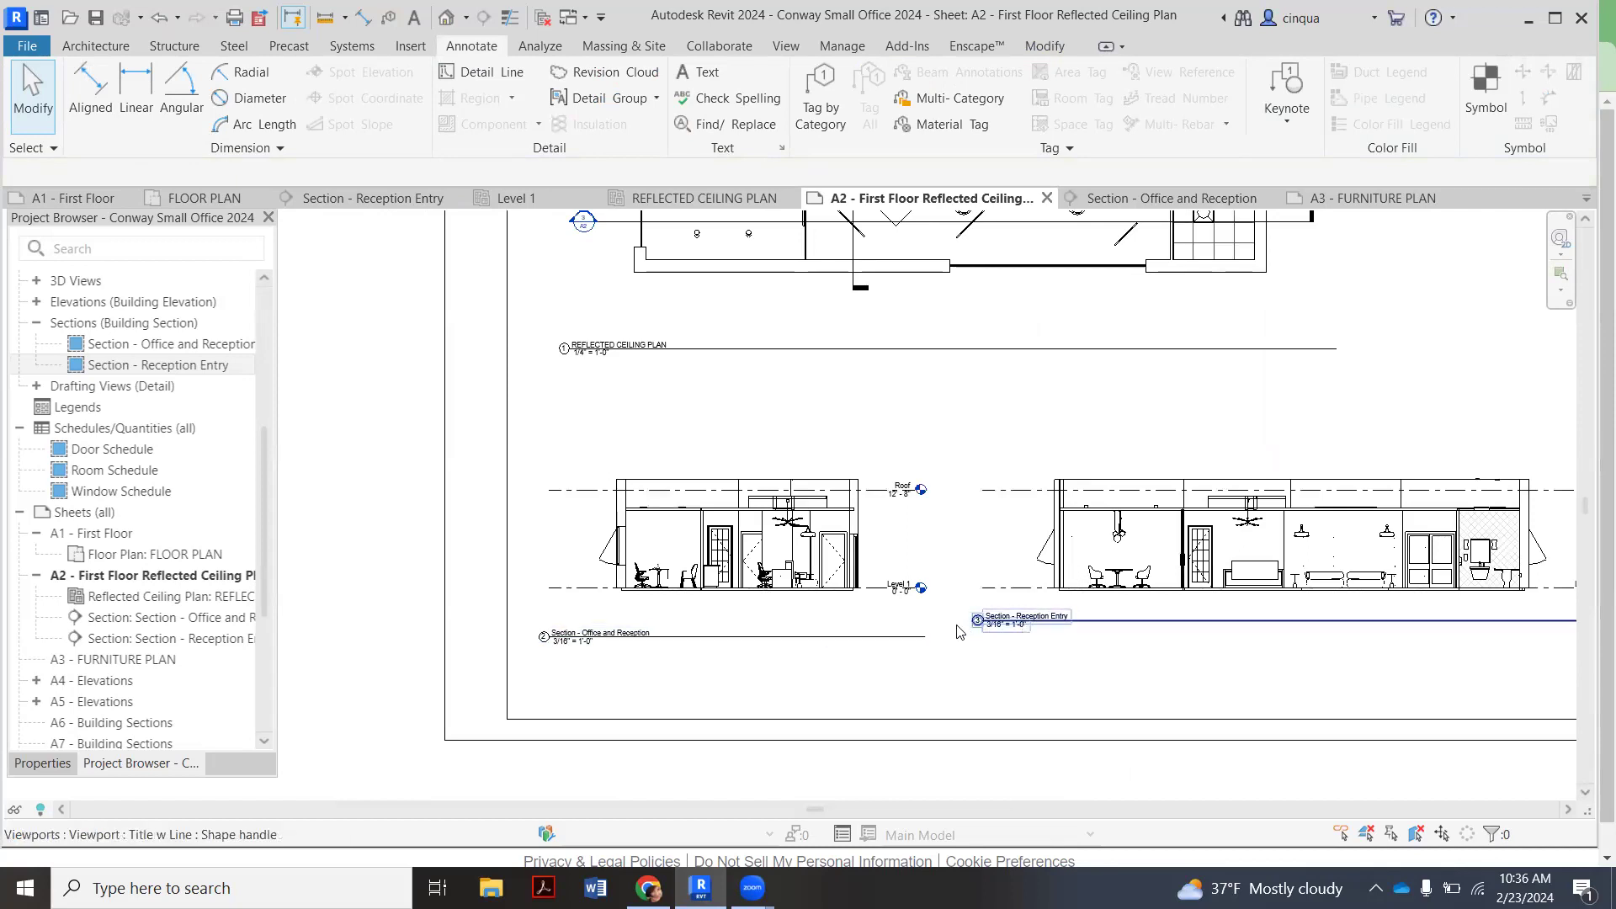
{"action": "scroll", "coordinate": [959, 640], "scroll_direction": "up", "scroll_amount": 2}
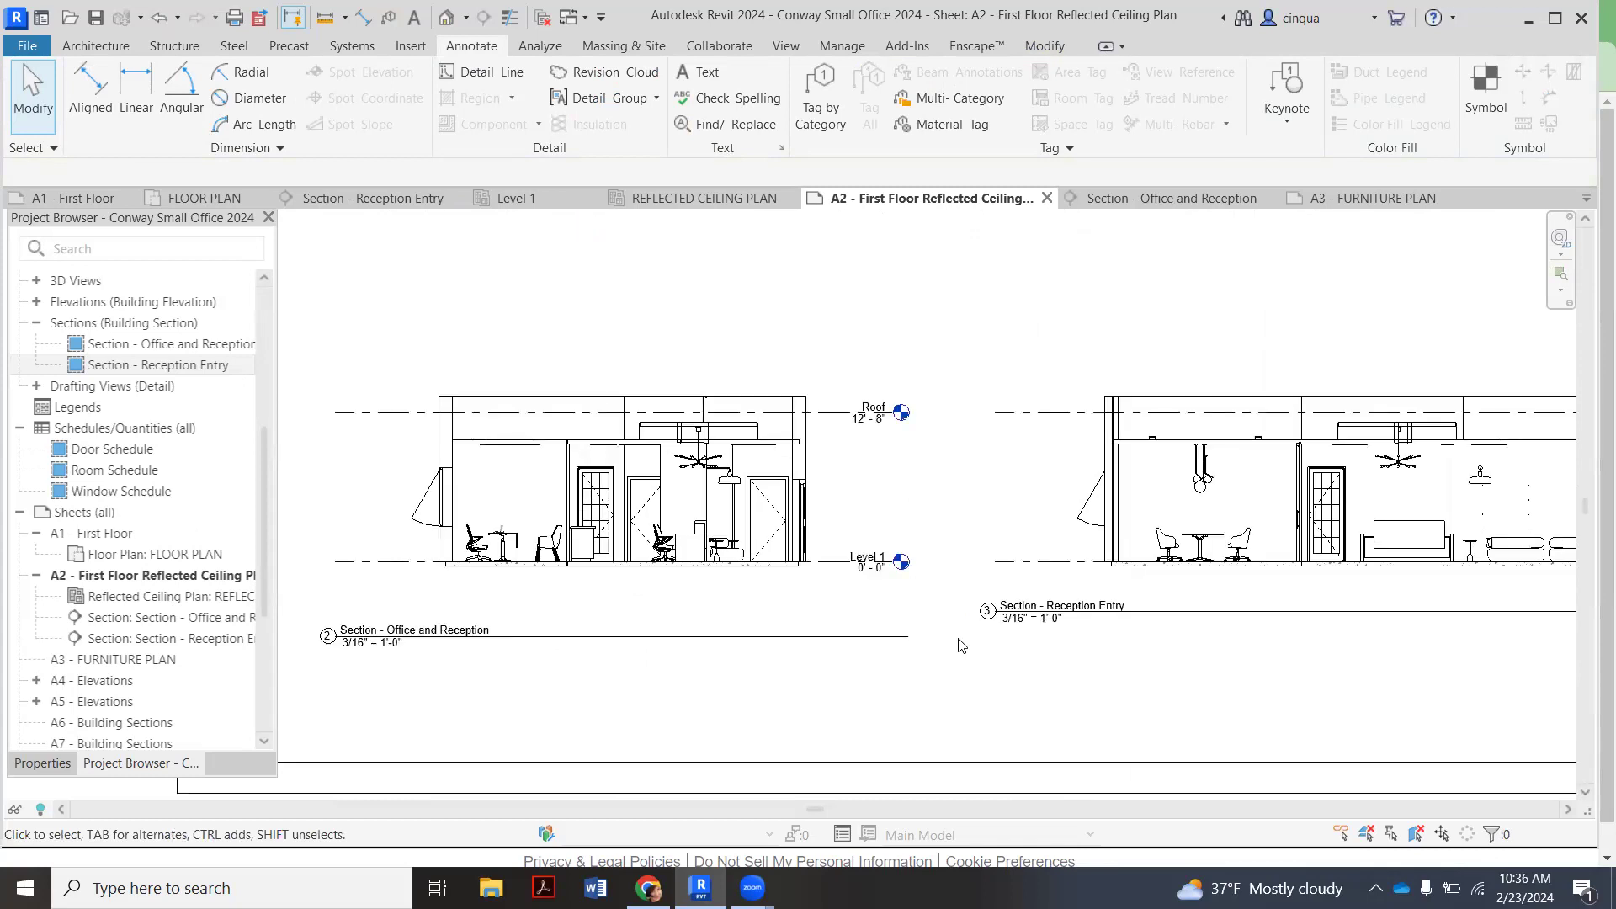
{"action": "scroll", "coordinate": [589, 639], "scroll_direction": "down", "scroll_amount": 2}
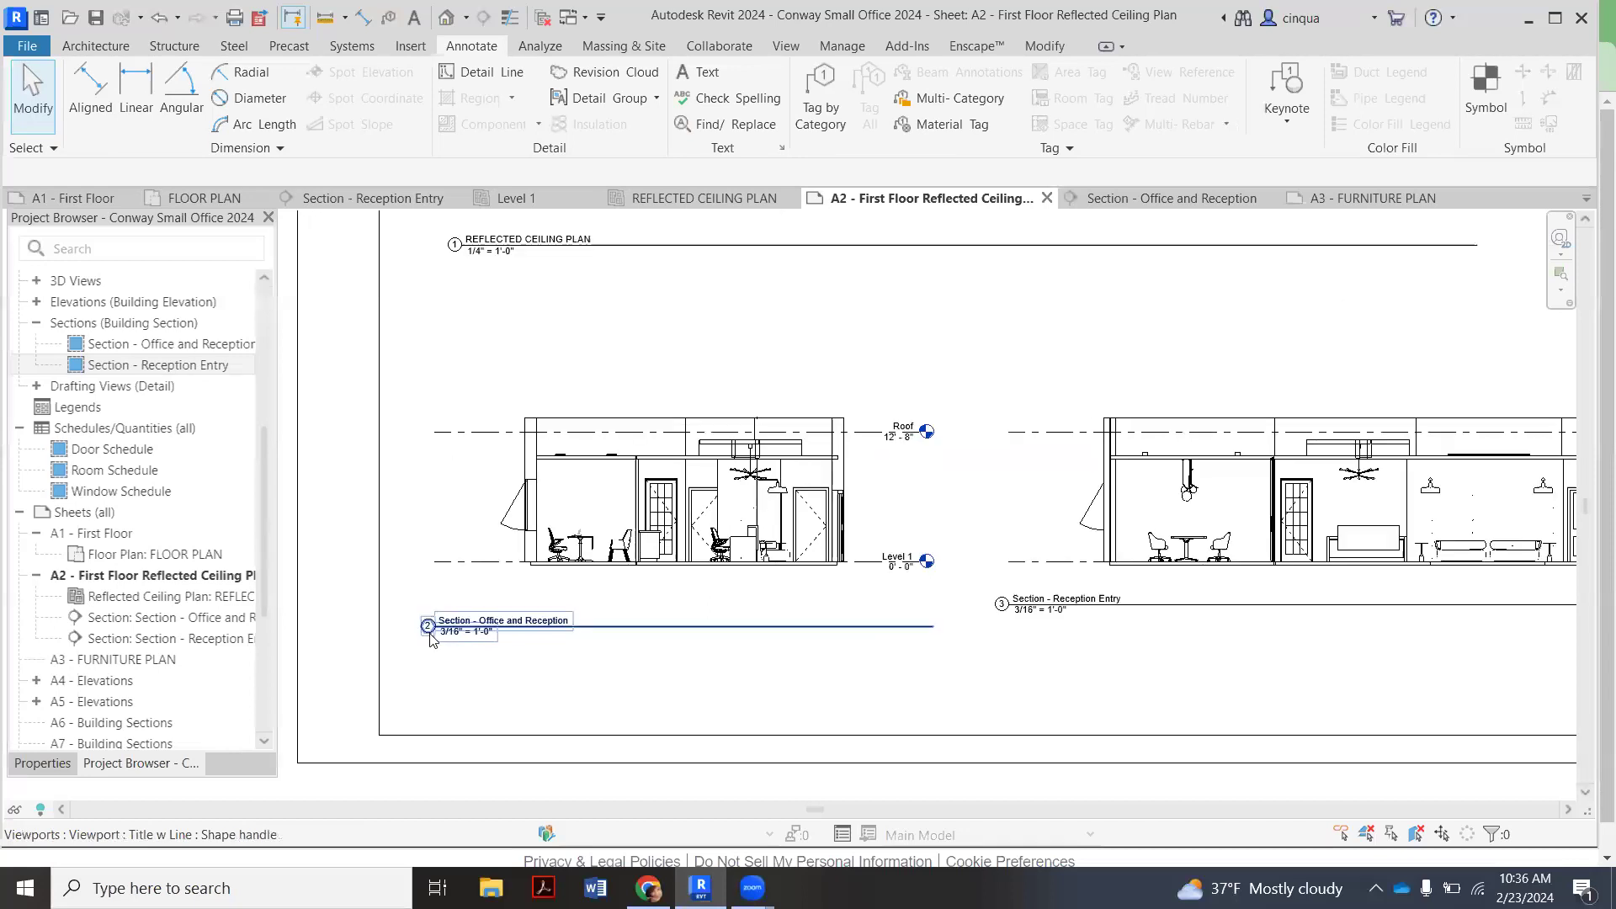
{"action": "scroll", "coordinate": [751, 653], "scroll_direction": "down", "scroll_amount": 1}
{"action": "scroll", "coordinate": [770, 589], "scroll_direction": "down", "scroll_amount": 2}
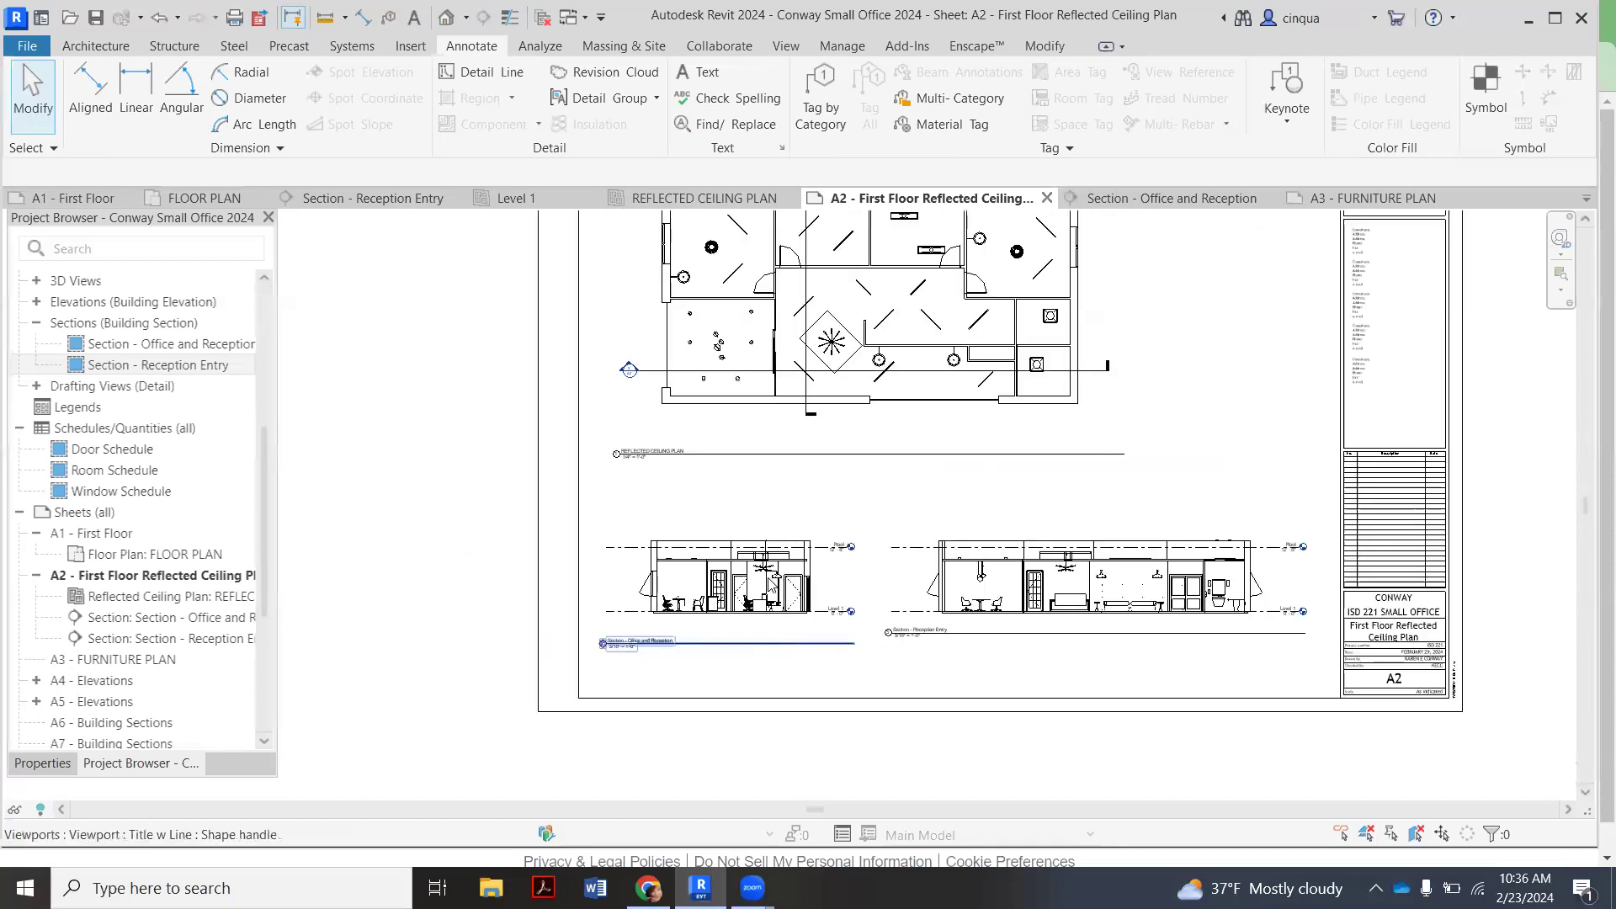
{"action": "scroll", "coordinate": [580, 496], "scroll_direction": "up", "scroll_amount": 4}
{"action": "scroll", "coordinate": [592, 493], "scroll_direction": "up", "scroll_amount": 1}
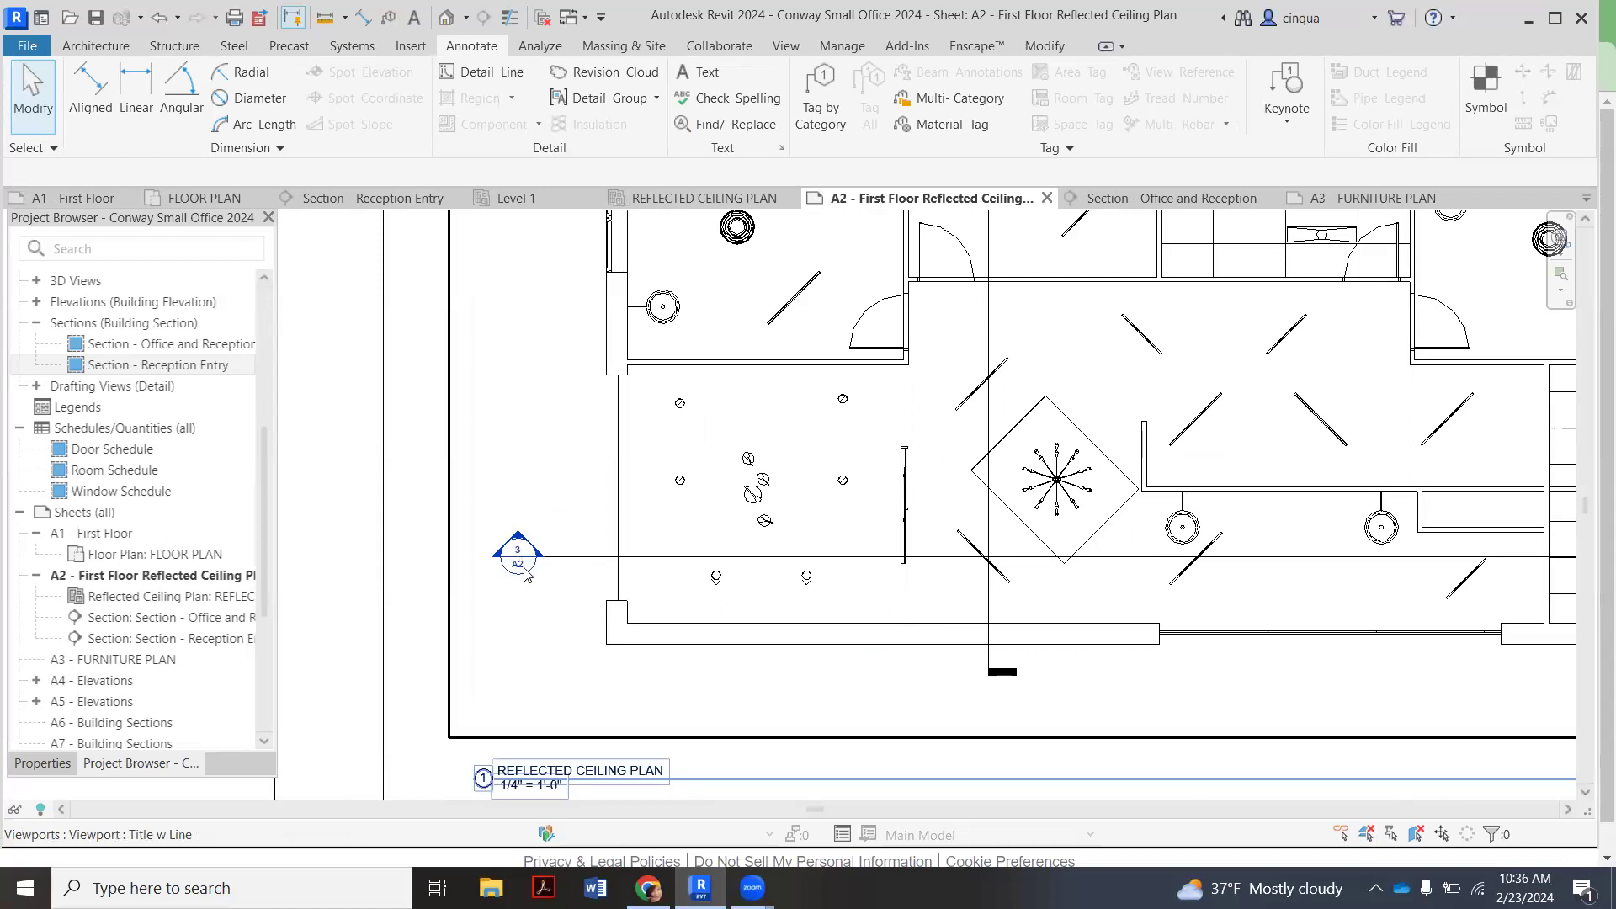
{"action": "scroll", "coordinate": [519, 555], "scroll_direction": "down", "scroll_amount": 3}
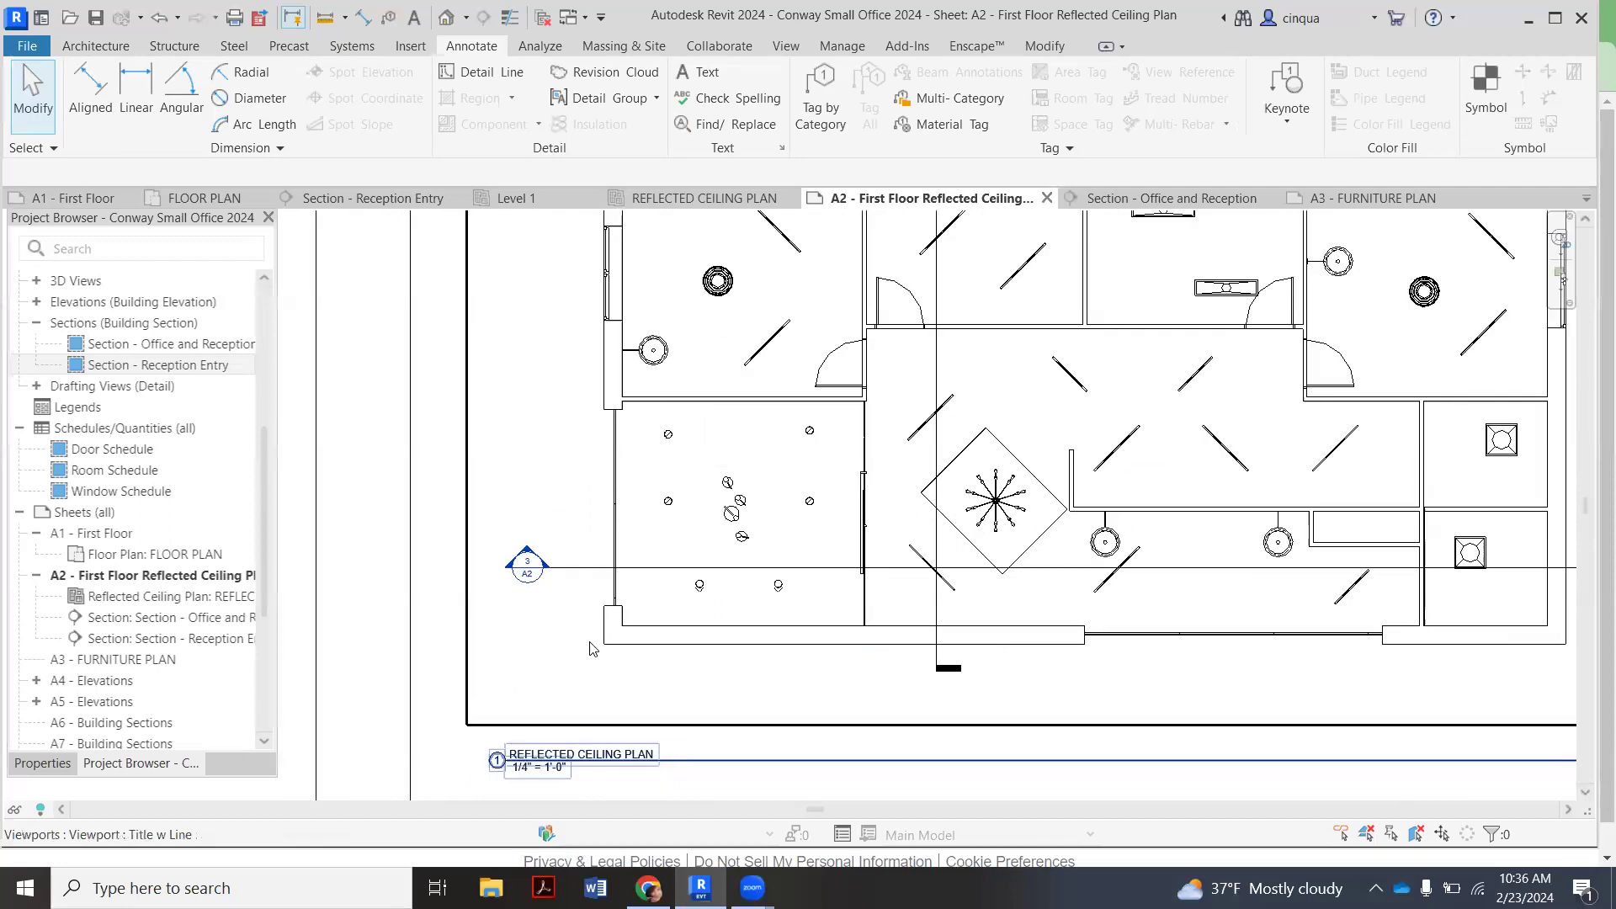
{"action": "scroll", "coordinate": [783, 351], "scroll_direction": "up", "scroll_amount": 3}
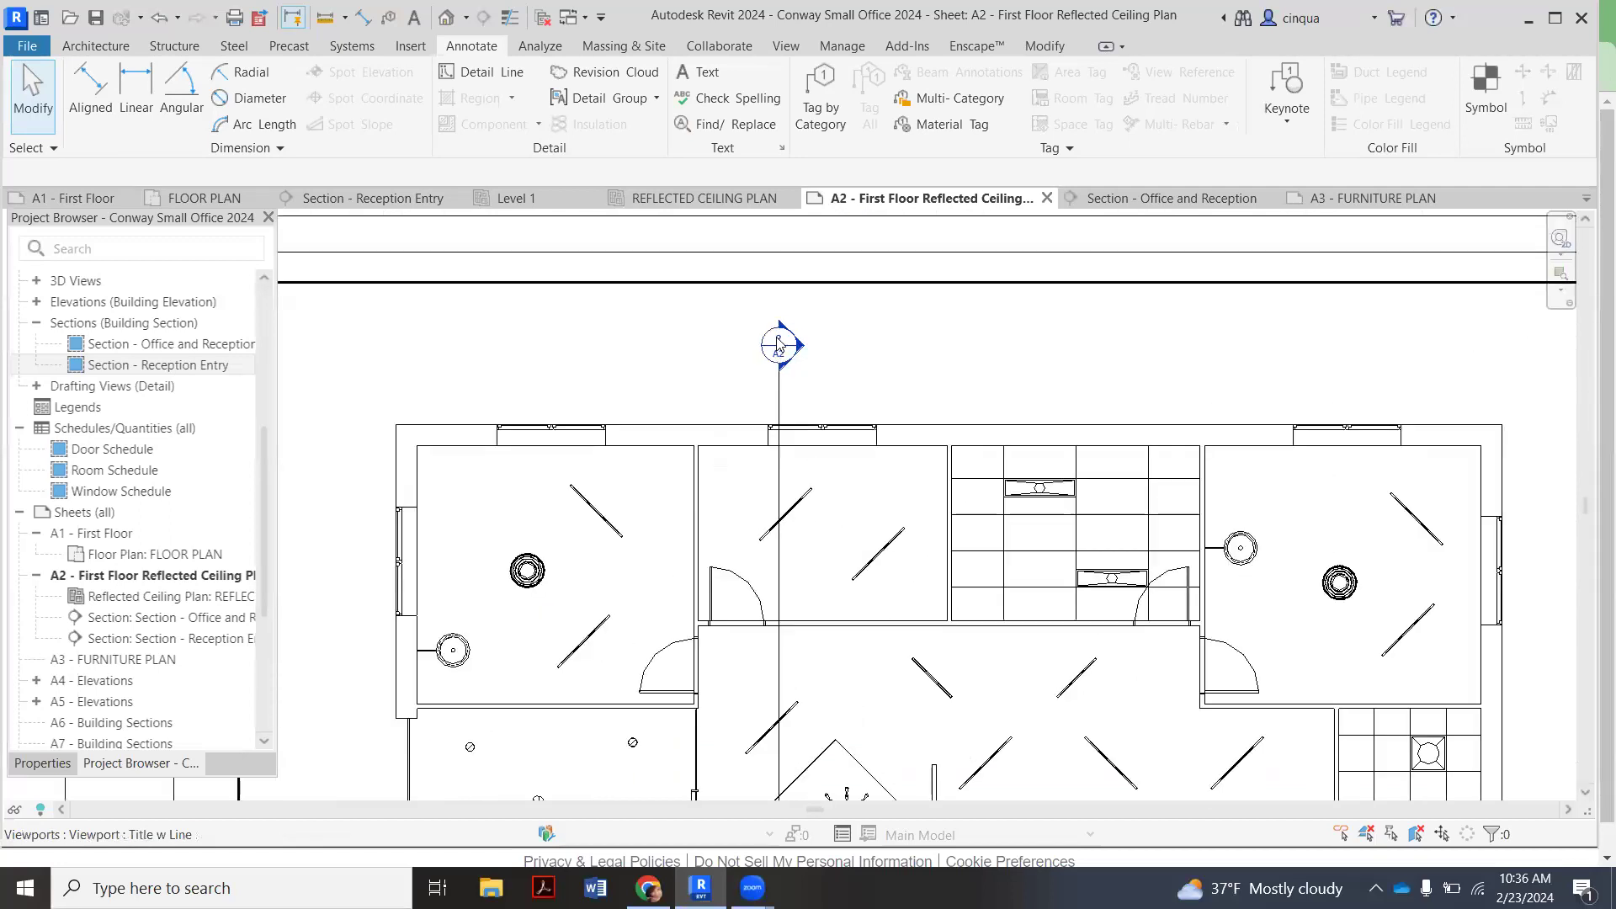
{"action": "scroll", "coordinate": [783, 351], "scroll_direction": "down", "scroll_amount": 5}
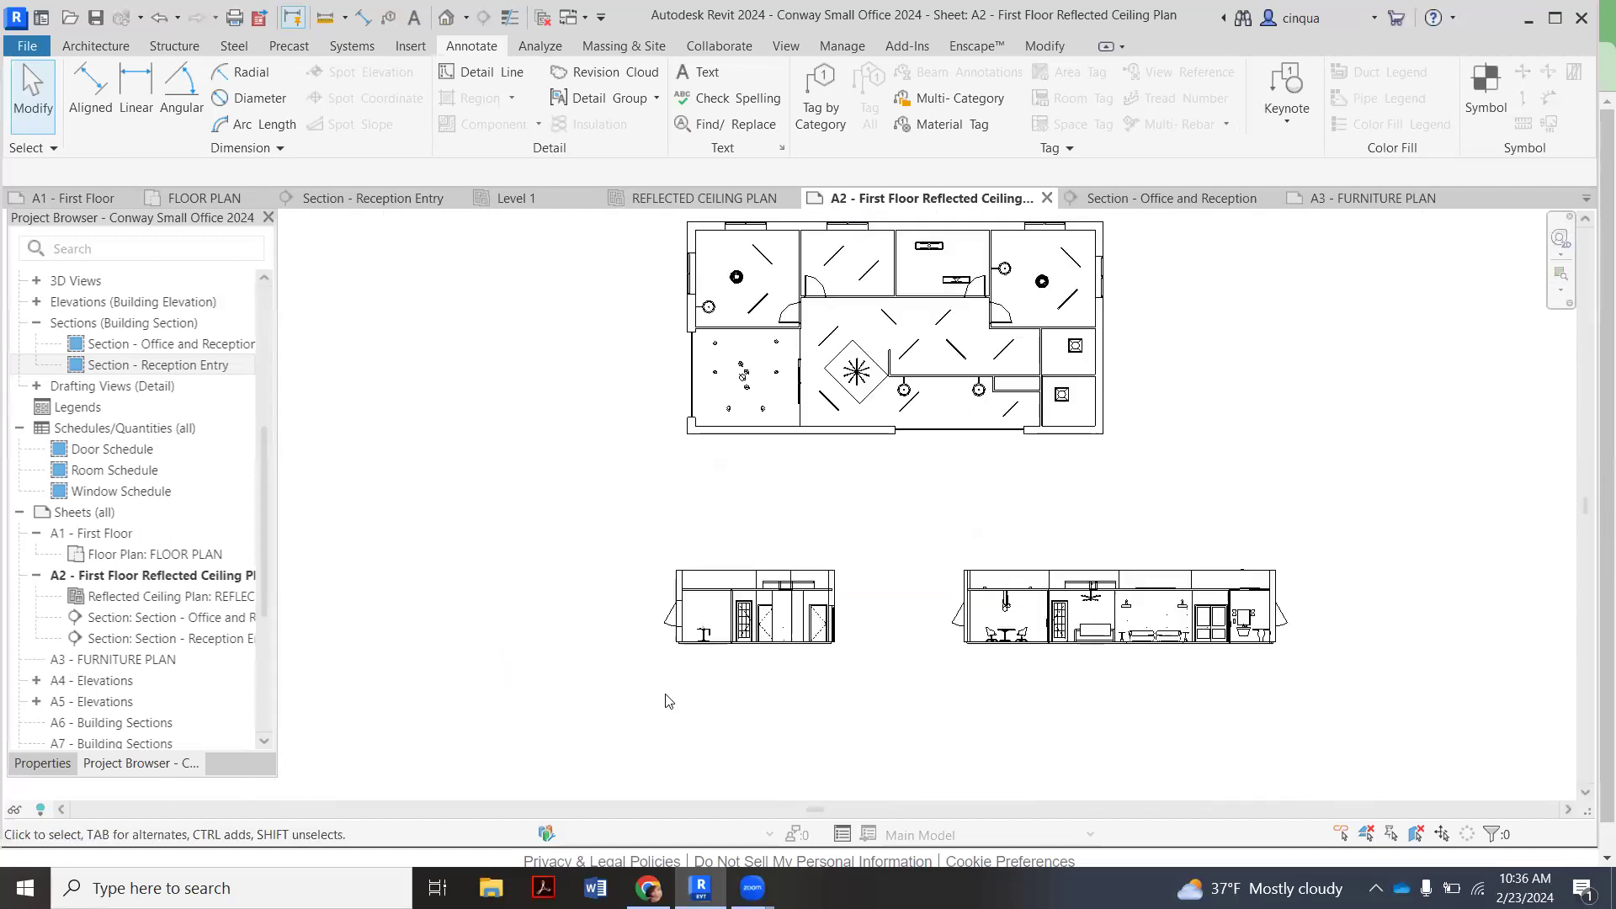
{"action": "scroll", "coordinate": [690, 702], "scroll_direction": "up", "scroll_amount": 3}
{"action": "scroll", "coordinate": [533, 641], "scroll_direction": "down", "scroll_amount": 3}
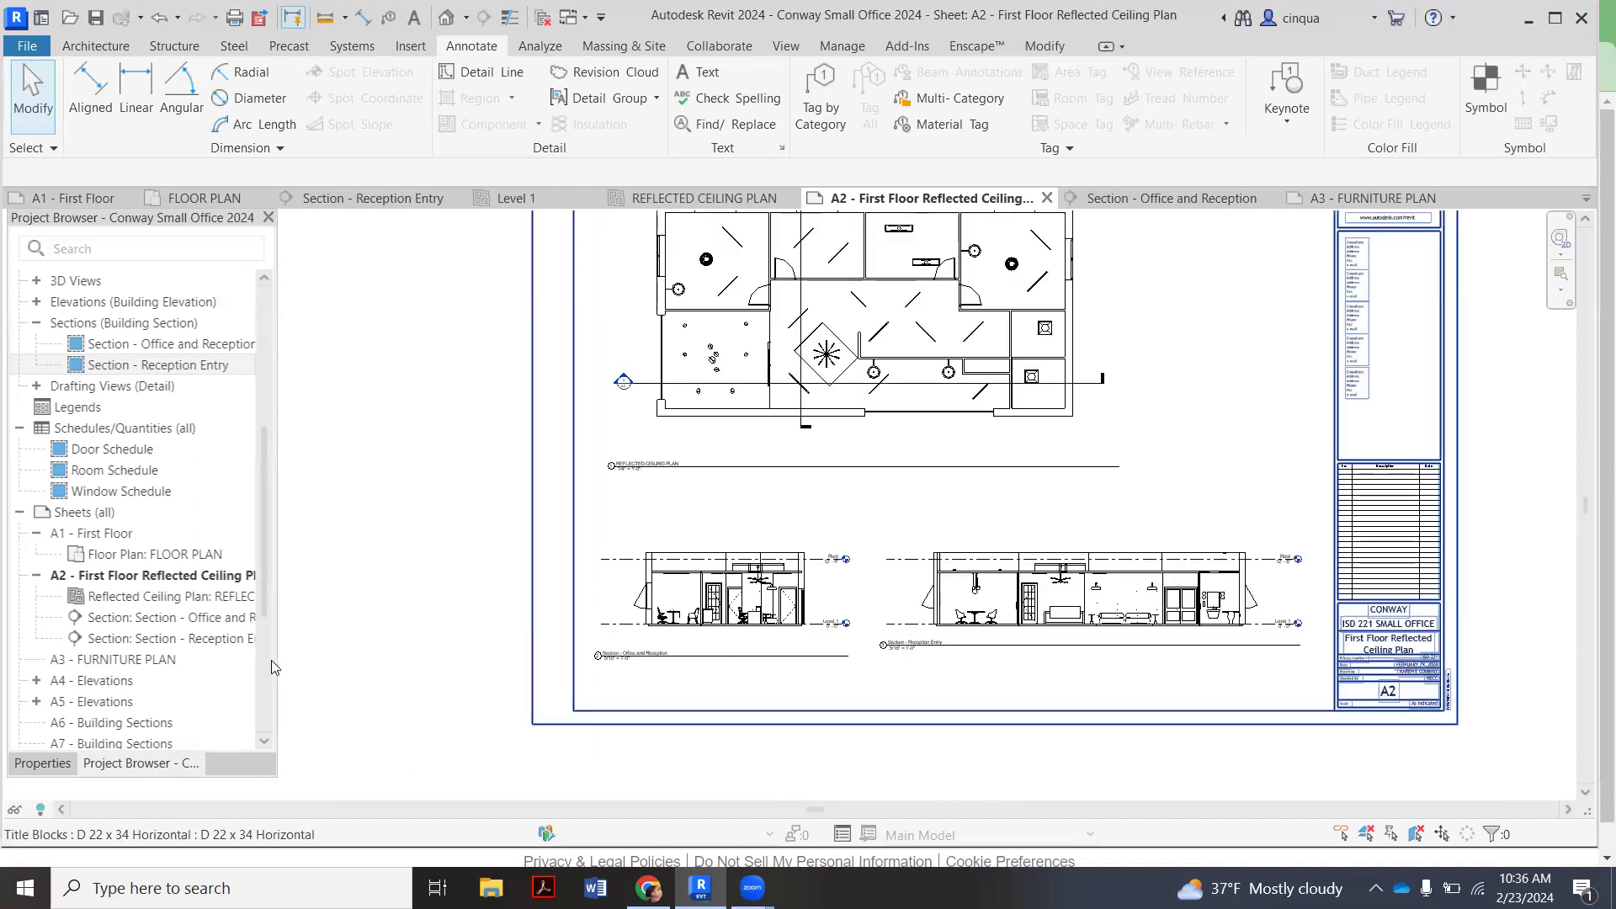
{"action": "scroll", "coordinate": [203, 638], "scroll_direction": "down", "scroll_amount": 2}
{"action": "scroll", "coordinate": [204, 637], "scroll_direction": "up", "scroll_amount": 7}
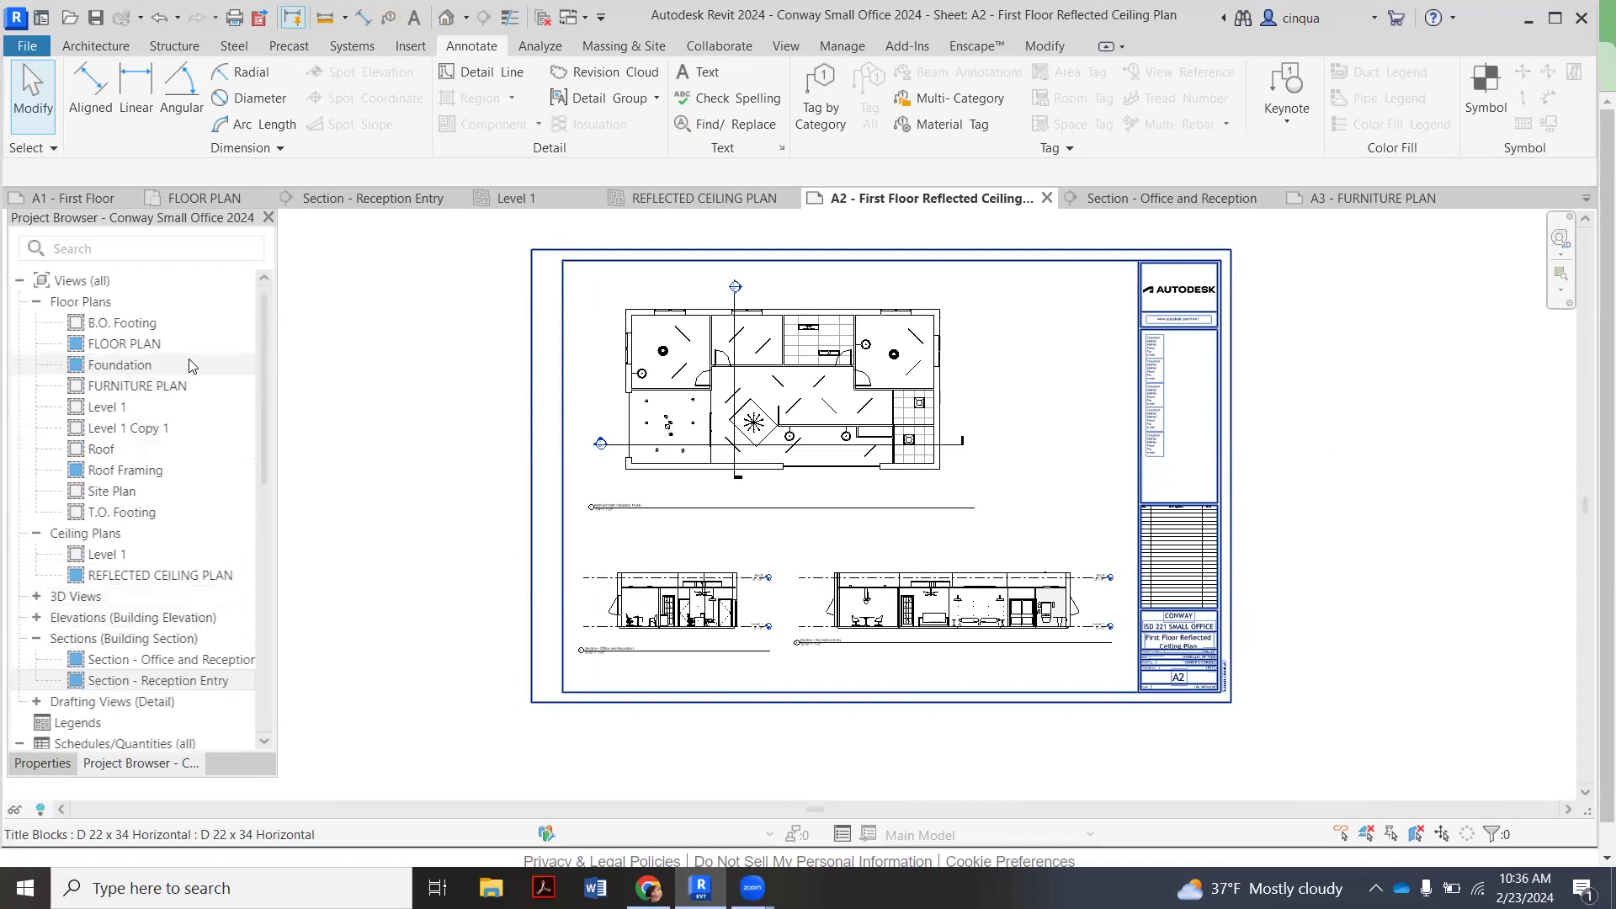
Show the FURNITURE PLAN crop region, pull its right and bottom edges in, and zoom to fit
{"action": "left_click", "coordinate": [179, 389]}
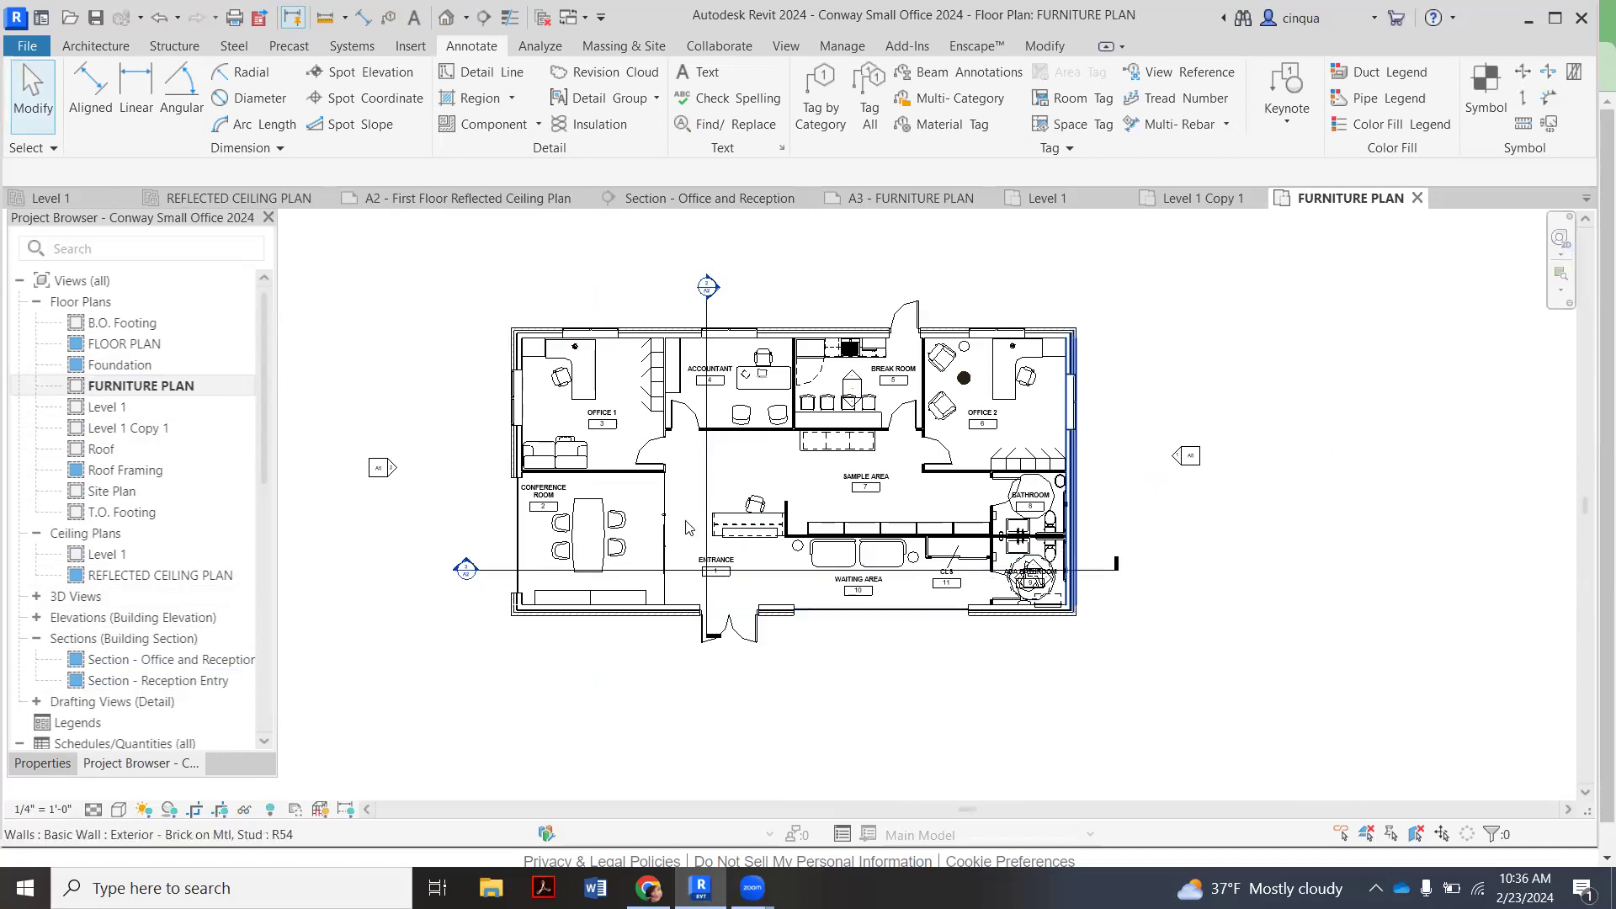
{"action": "left_click", "coordinate": [221, 815]}
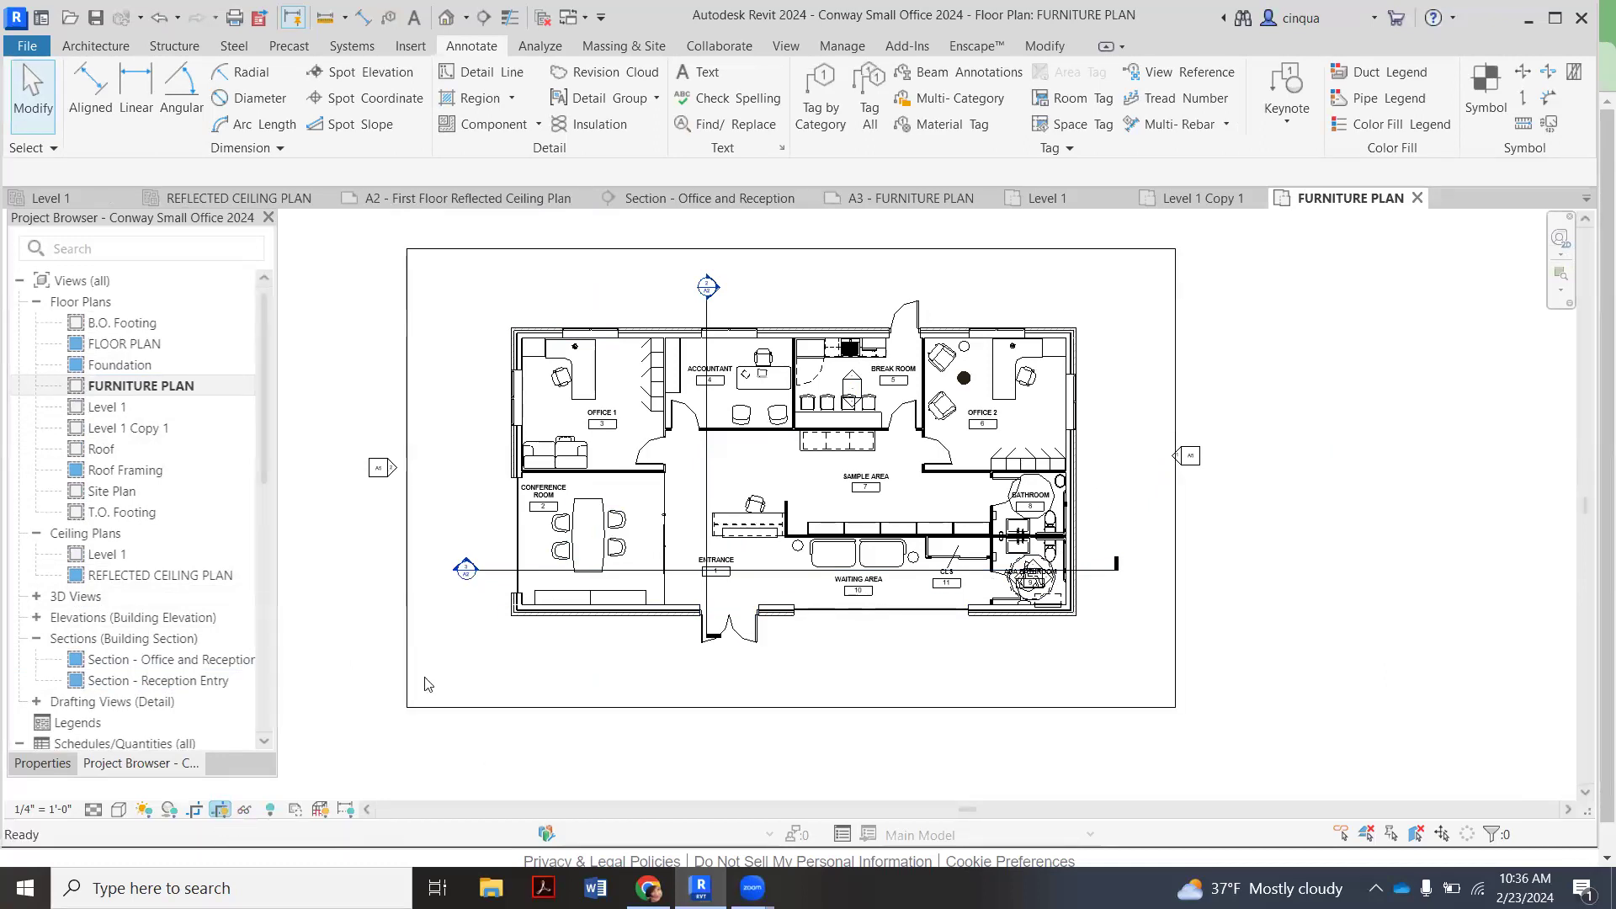
{"action": "left_click", "coordinate": [1177, 485]}
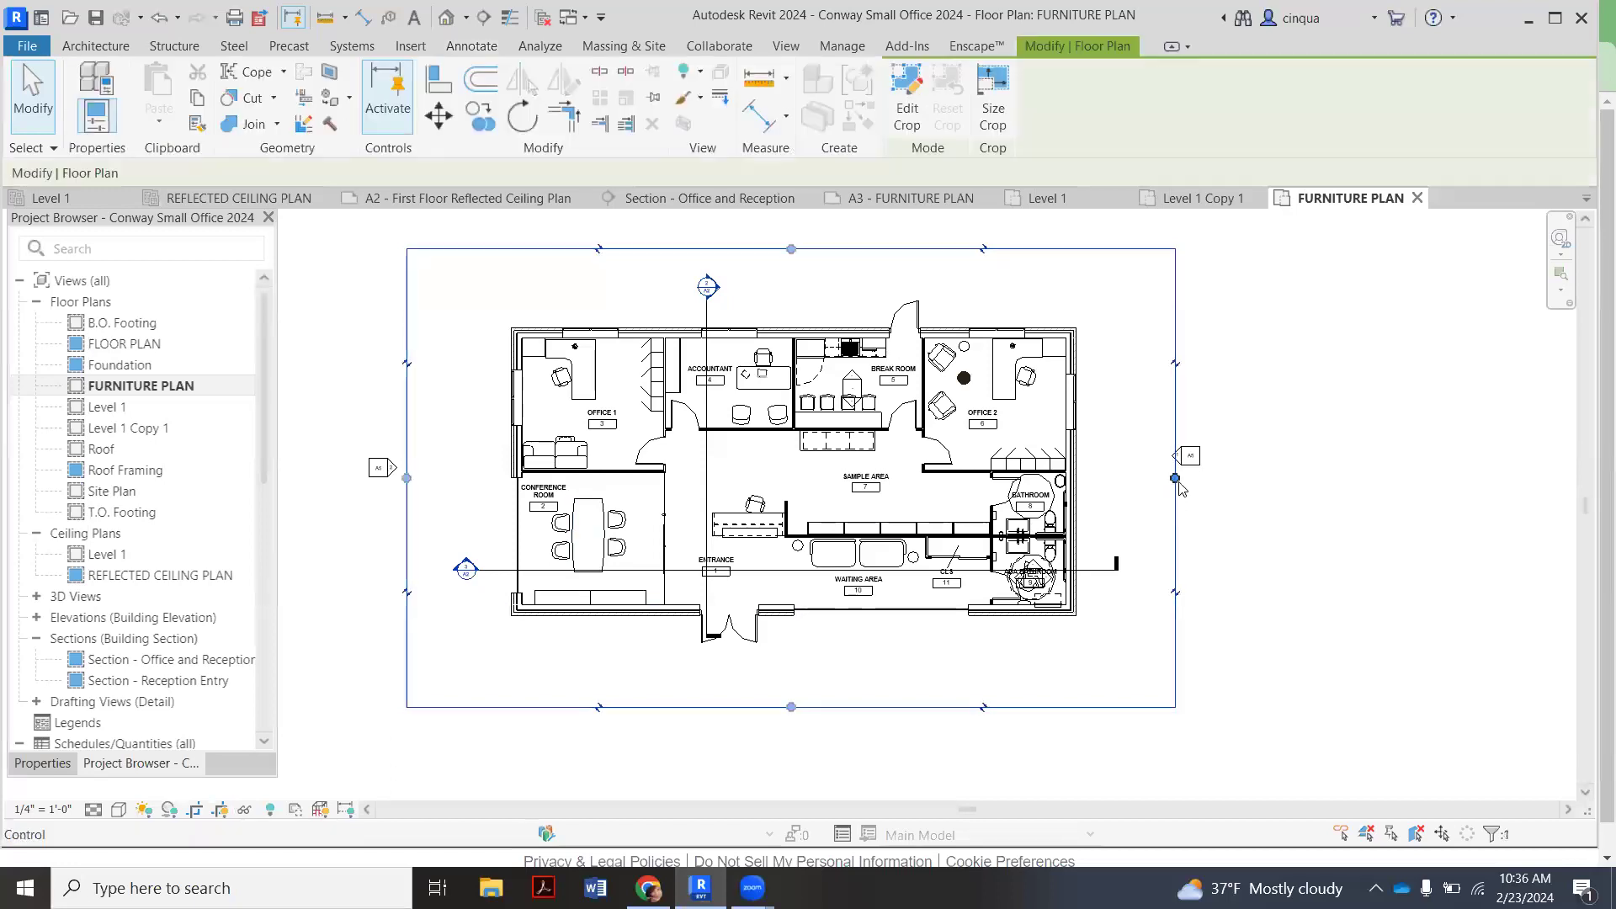
{"action": "left_click_drag", "start_coordinate": [1175, 479], "coordinate": [1177, 445]}
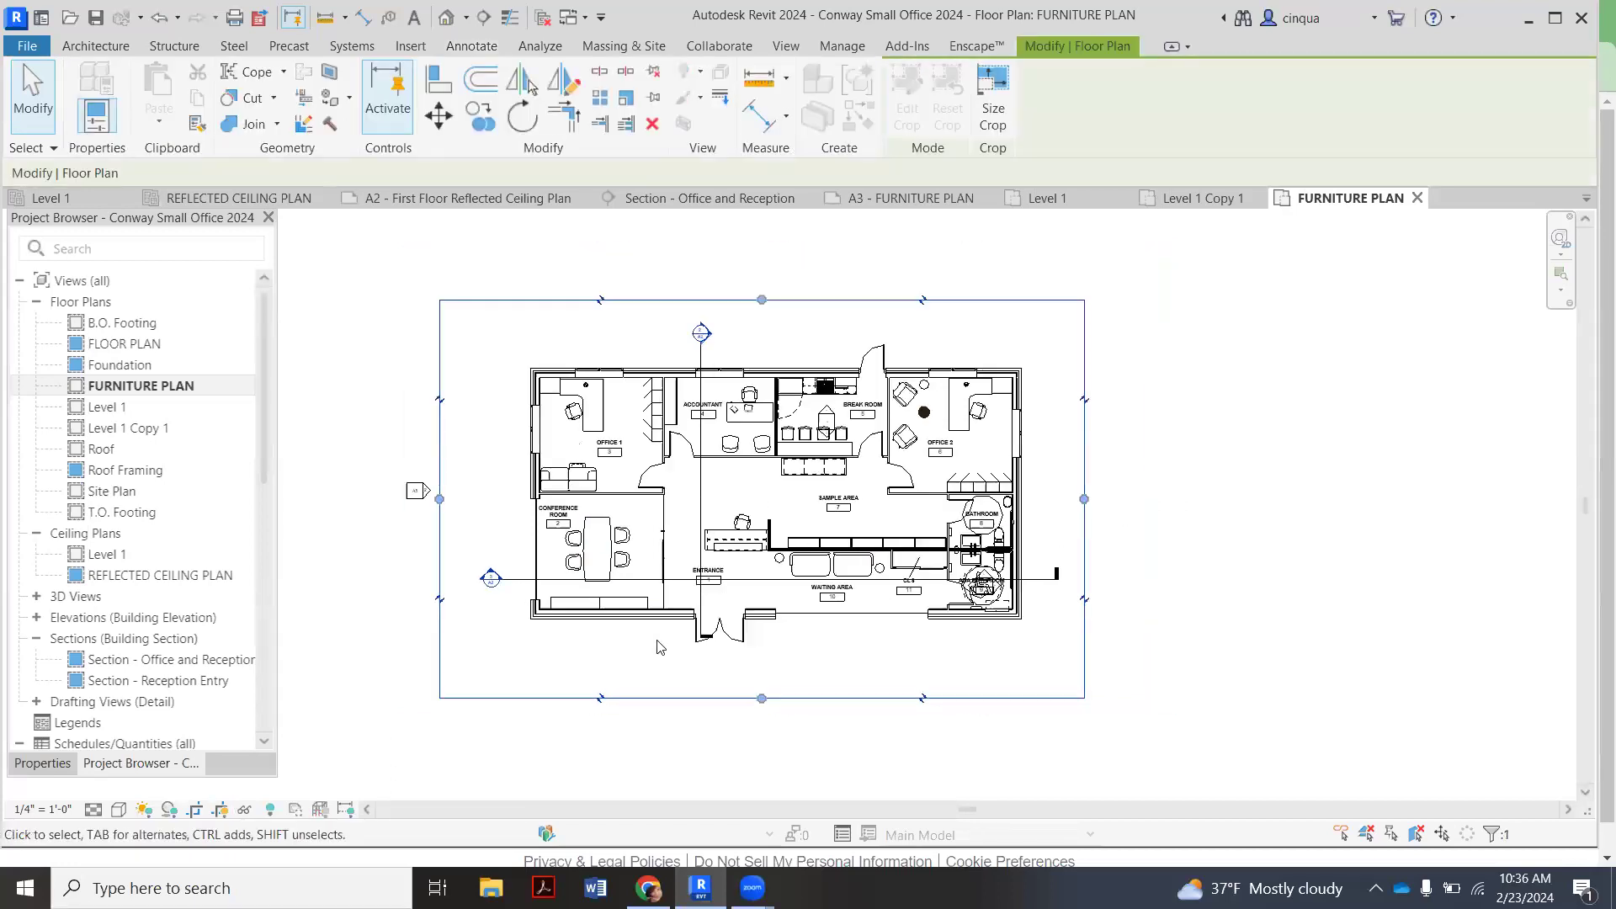
{"action": "left_click_drag", "start_coordinate": [770, 672], "coordinate": [770, 665]}
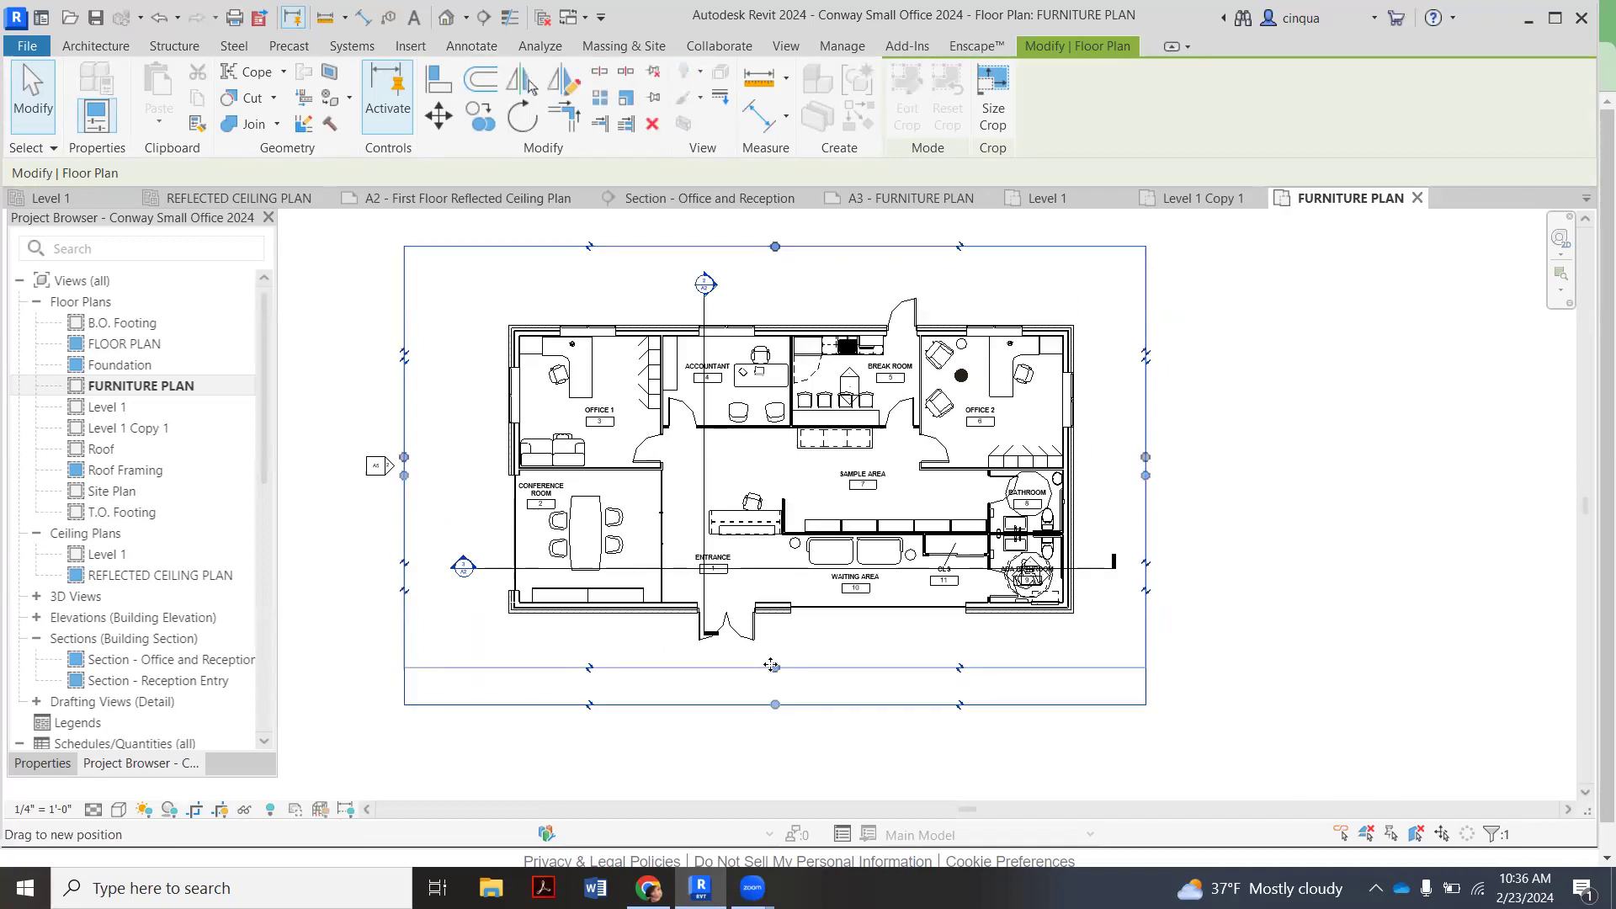
{"action": "left_click_drag", "start_coordinate": [718, 733], "coordinate": [715, 740]}
{"action": "left_click", "coordinate": [715, 739]}
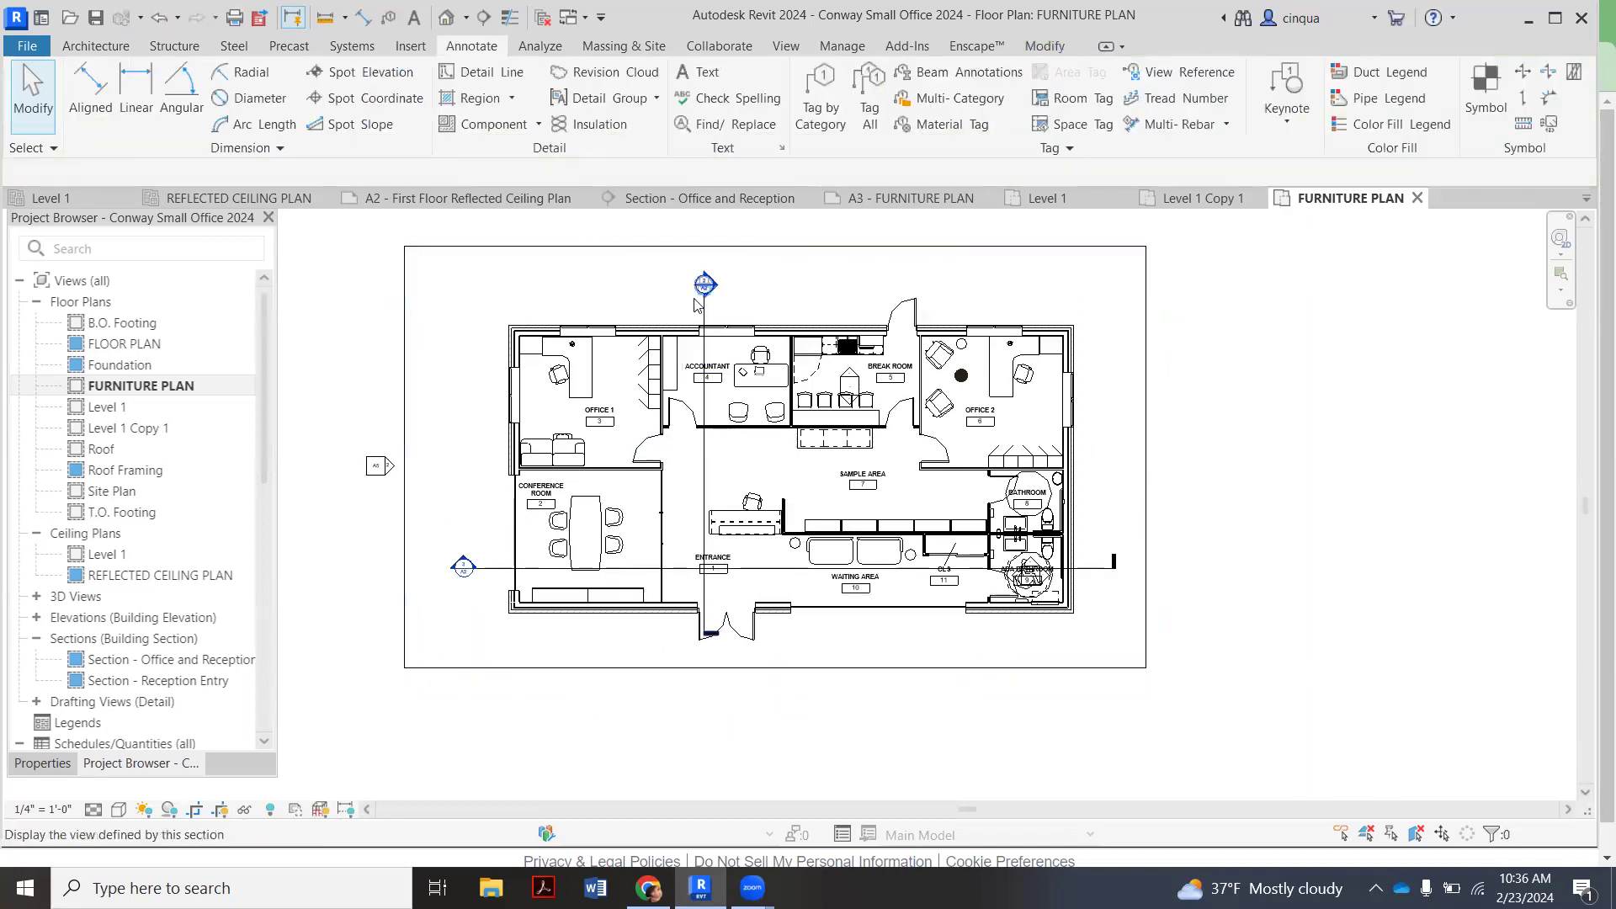
{"action": "key", "text": "z"}
{"action": "key", "text": "f"}
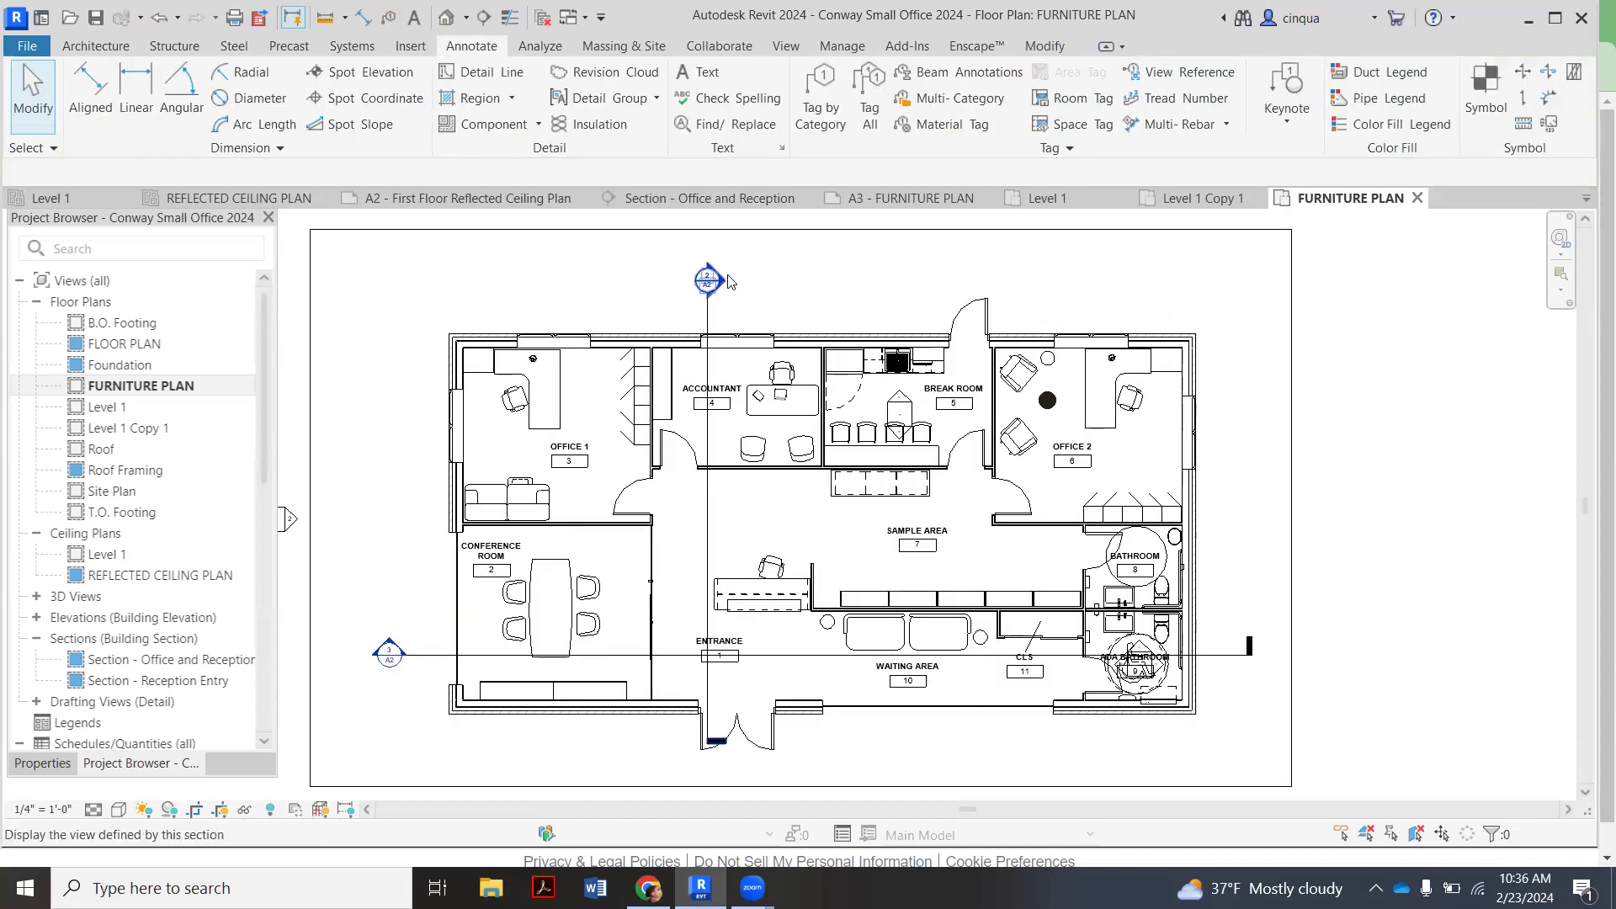
Move the ENTRANCE room tag down near the bottom of its room
{"action": "scroll", "coordinate": [740, 598], "scroll_direction": "up", "scroll_amount": 4}
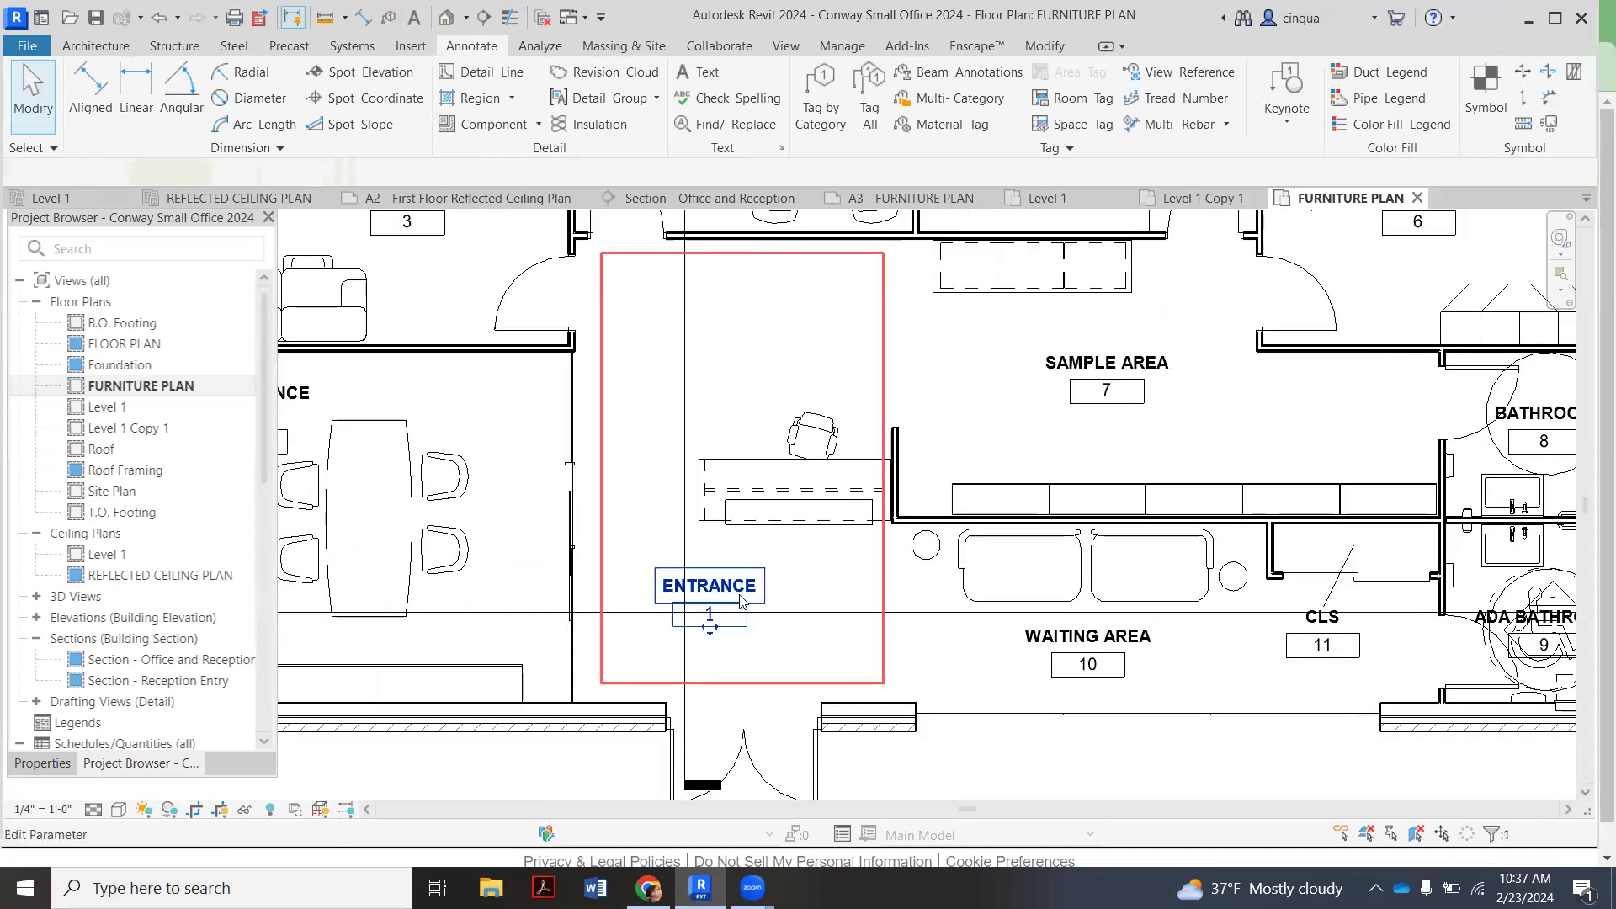
{"action": "left_click", "coordinate": [726, 604]}
{"action": "left_click_drag", "start_coordinate": [730, 606], "coordinate": [744, 595]}
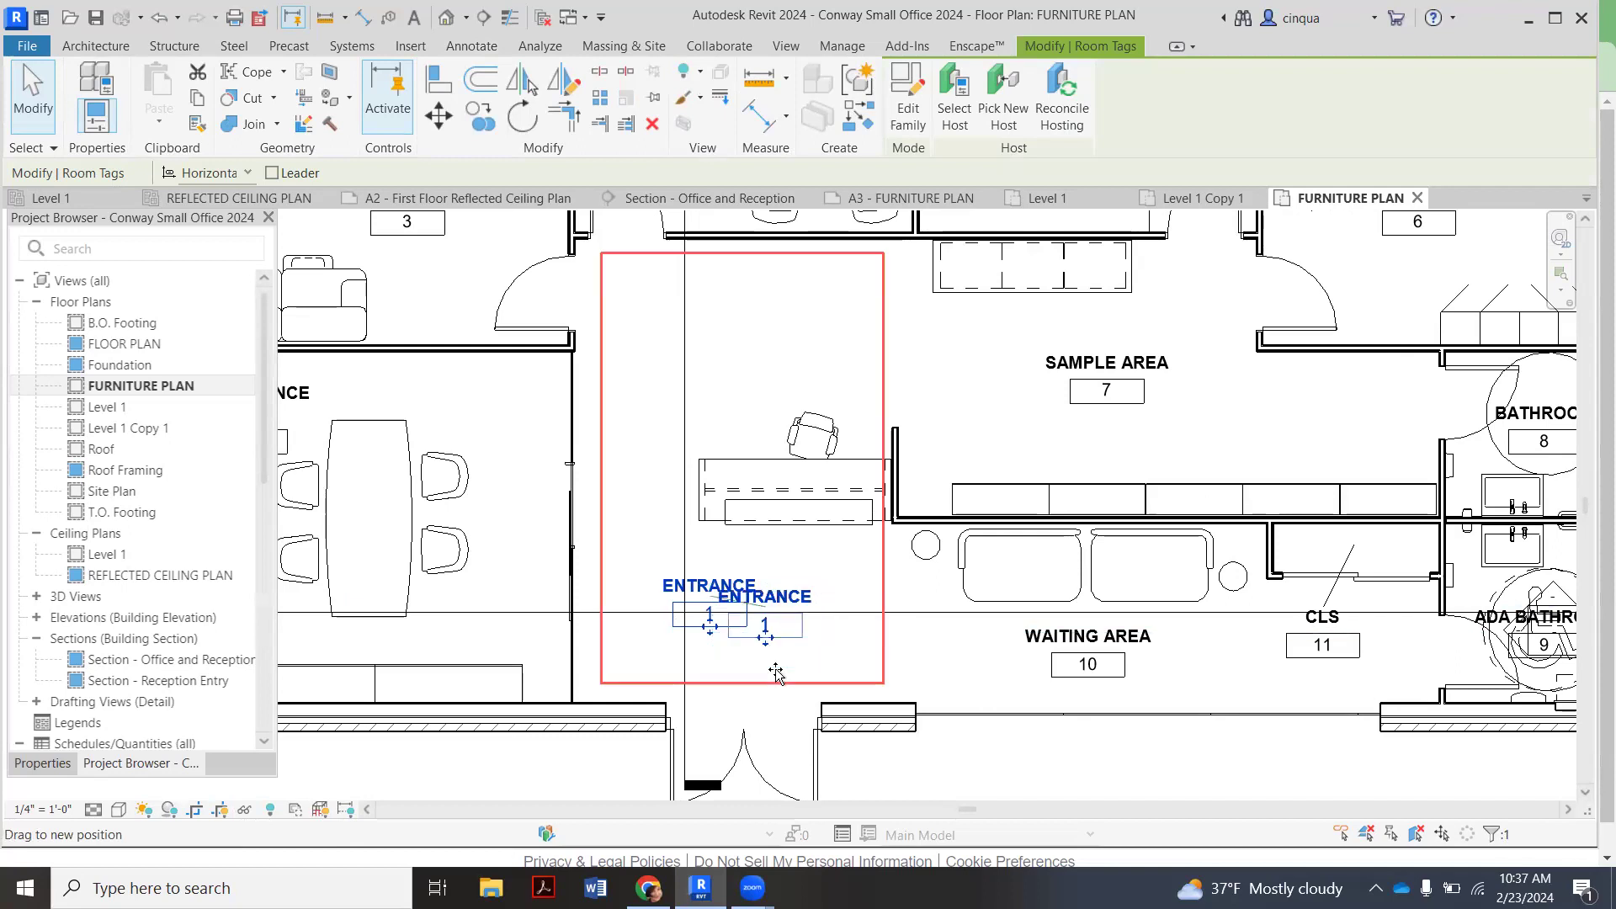
{"action": "left_click_drag", "start_coordinate": [775, 674], "coordinate": [767, 675]}
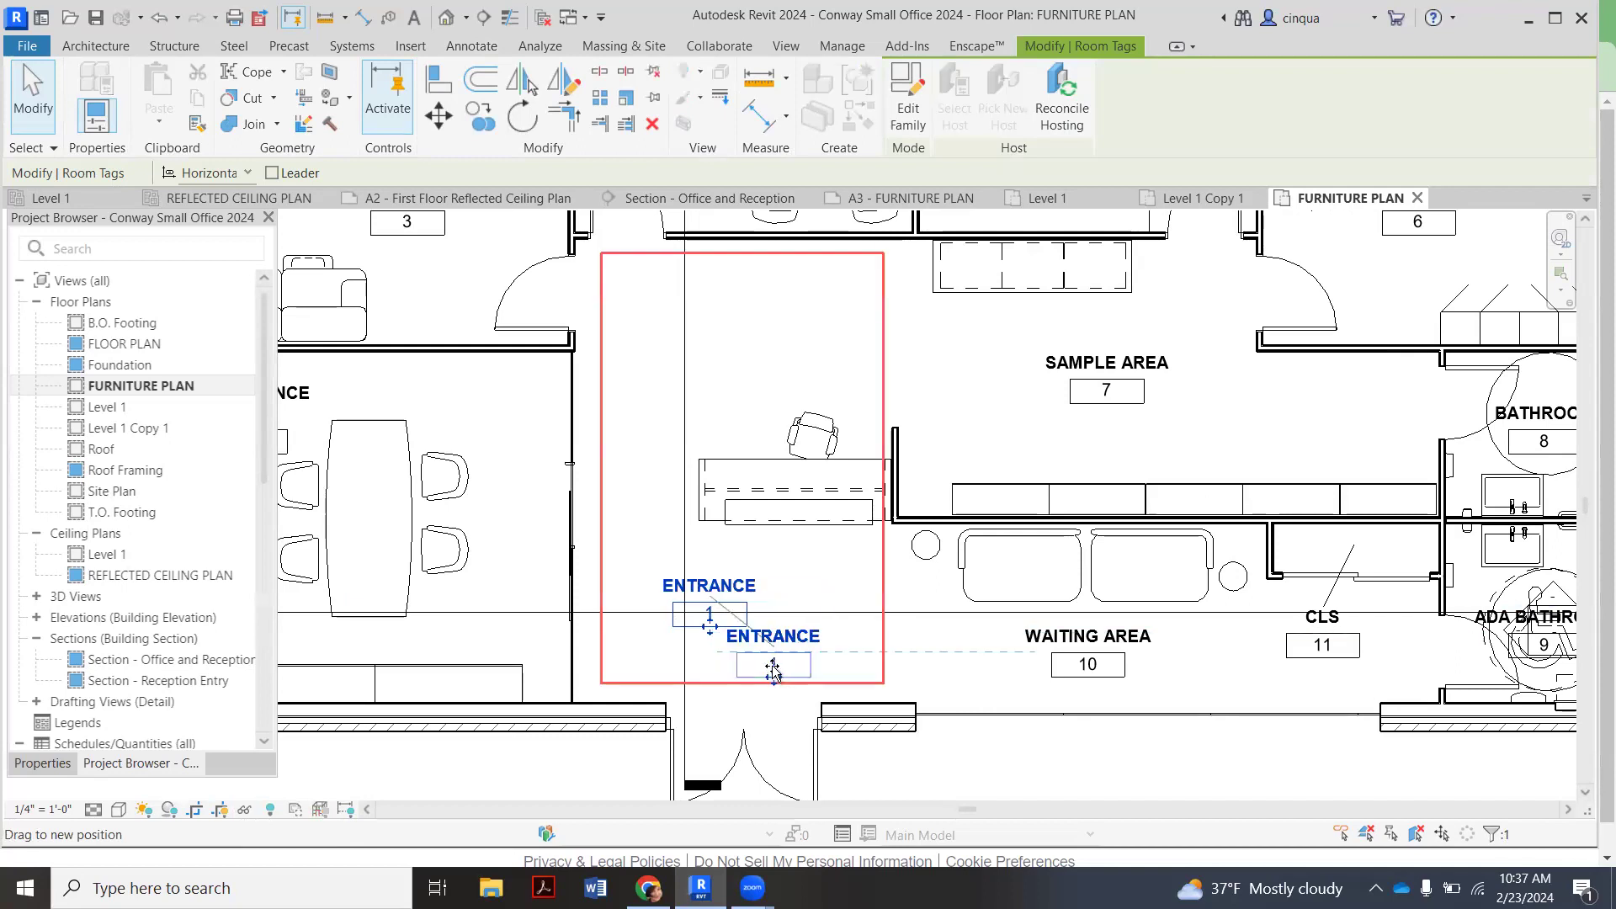
{"action": "left_click", "coordinate": [934, 748]}
{"action": "scroll", "coordinate": [677, 515], "scroll_direction": "down", "scroll_amount": 1}
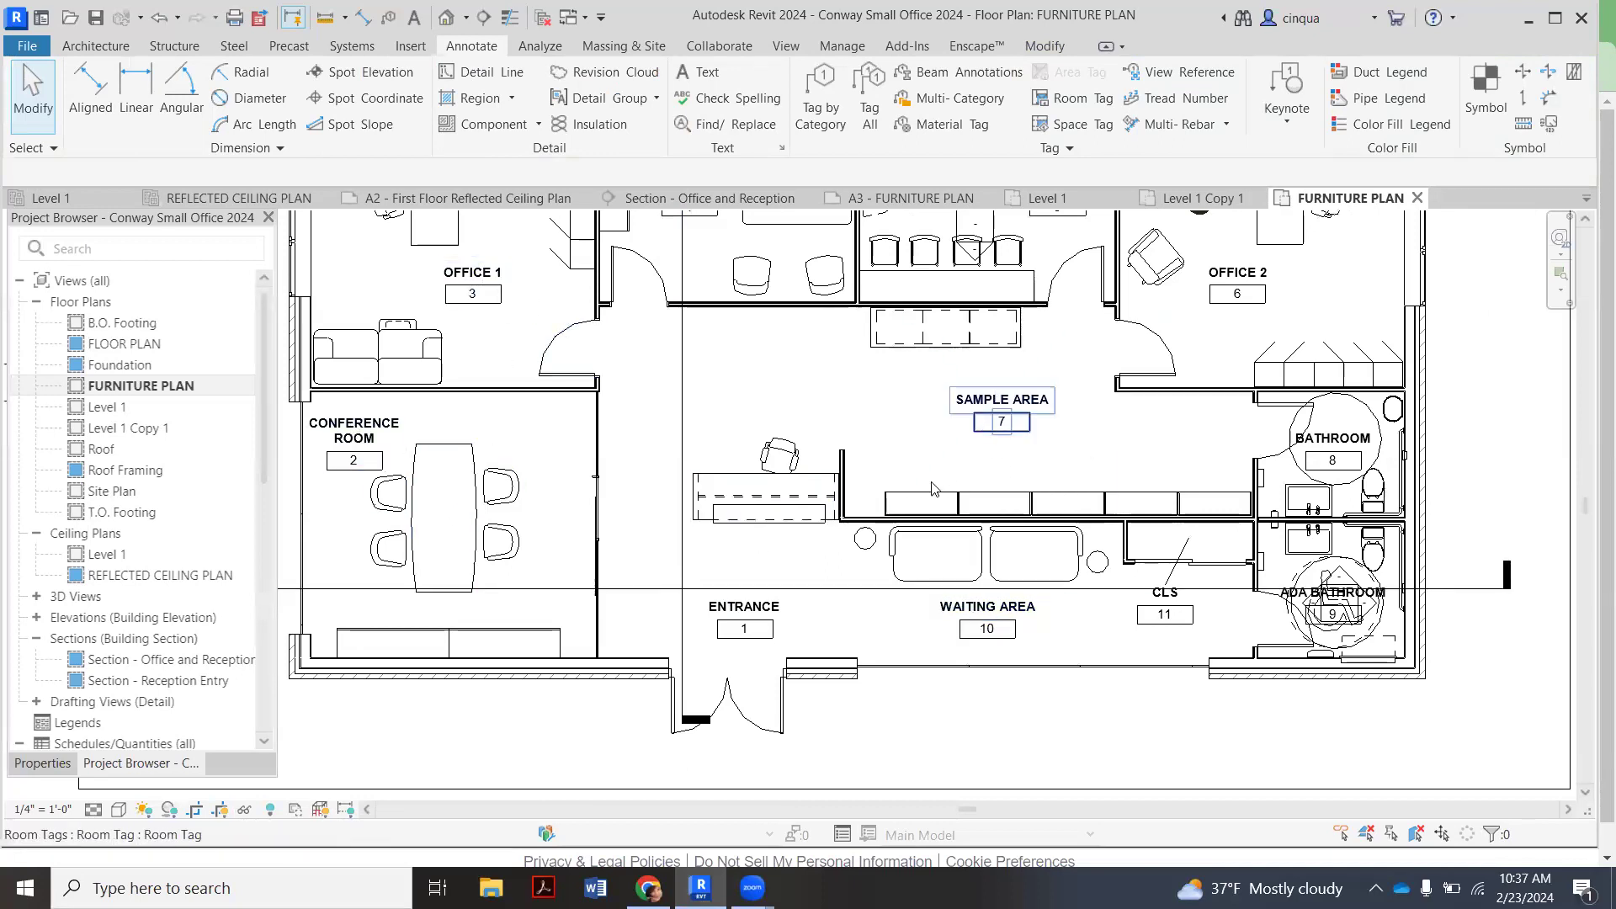
{"action": "scroll", "coordinate": [927, 492], "scroll_direction": "down", "scroll_amount": 1}
{"action": "scroll", "coordinate": [1151, 318], "scroll_direction": "up", "scroll_amount": 1}
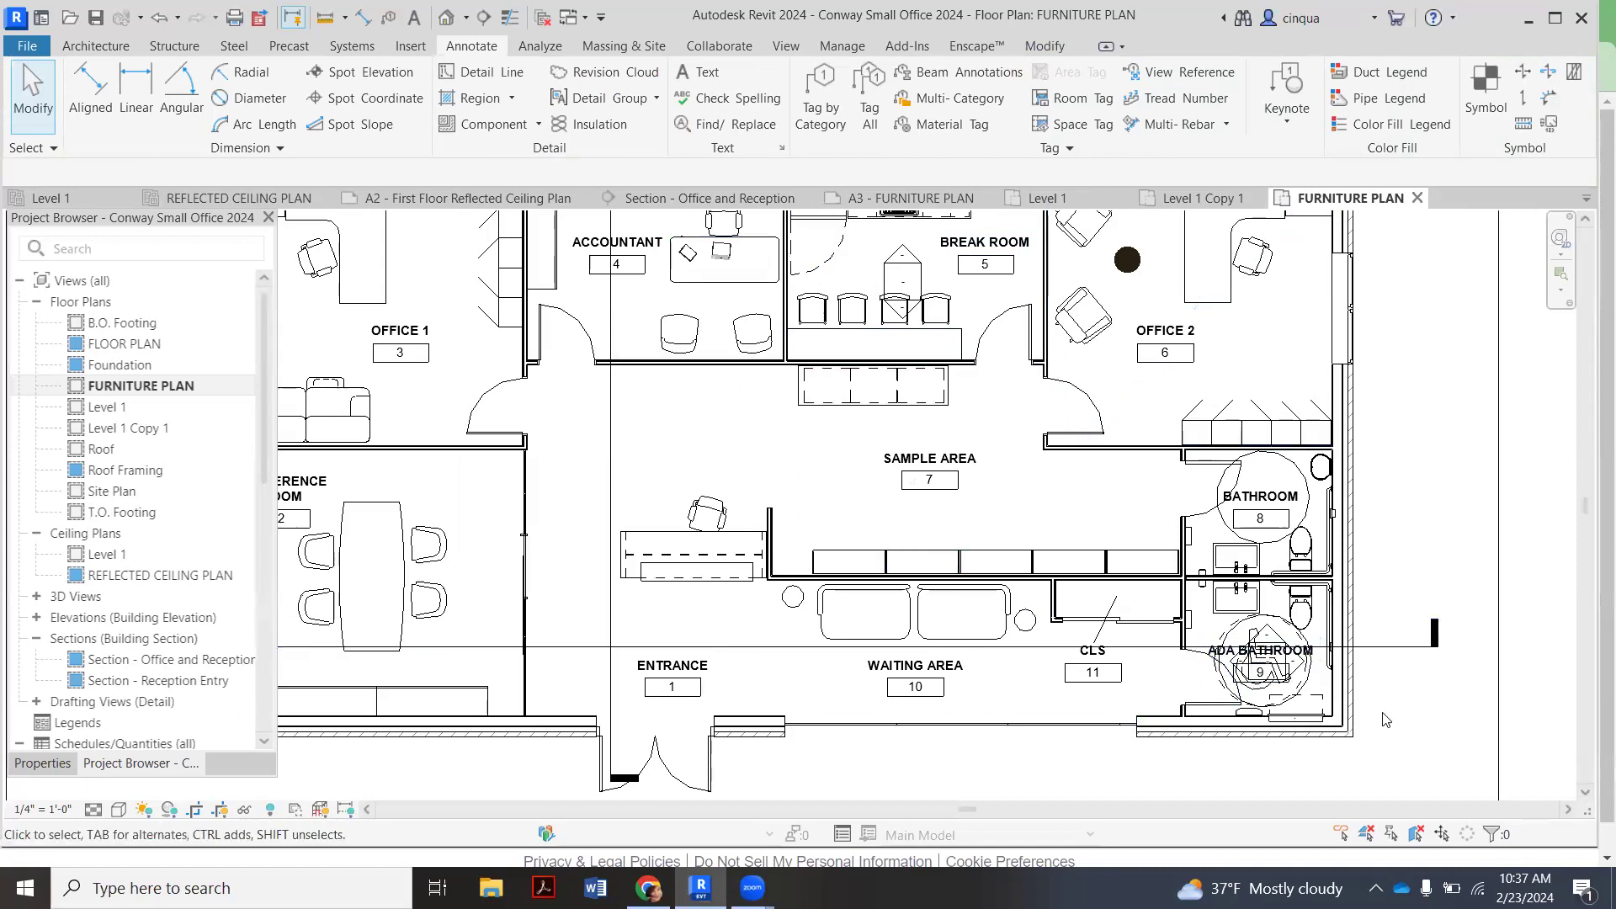
{"action": "scroll", "coordinate": [1383, 712], "scroll_direction": "up", "scroll_amount": 1}
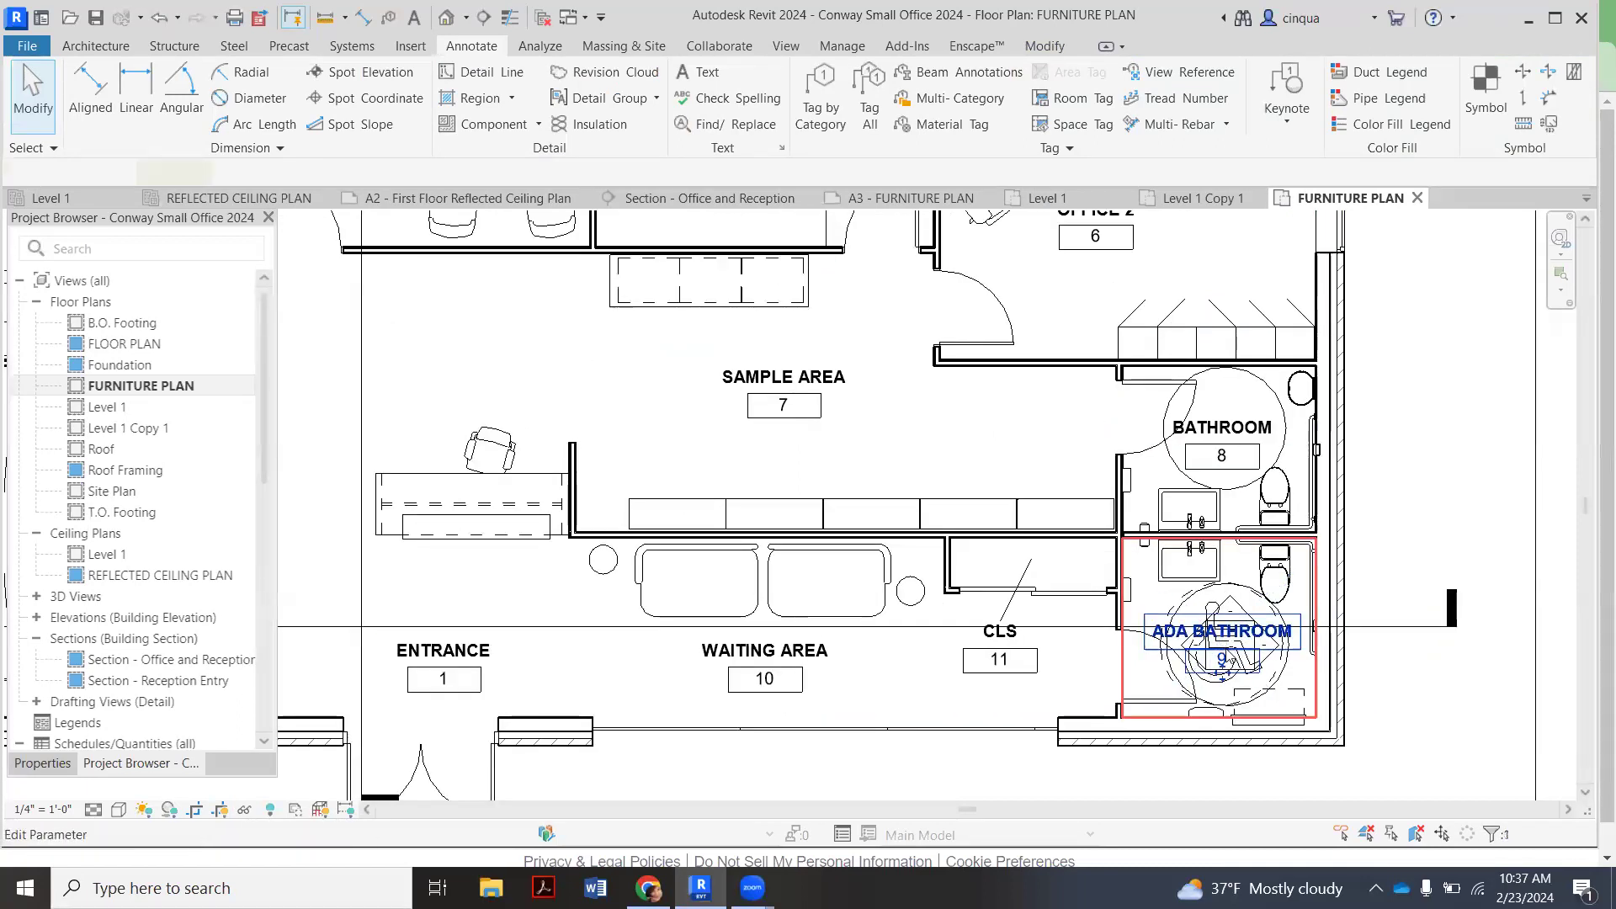
Give the ADA BATHROOM tag a leader and move it outside the building, below right
{"action": "left_click", "coordinate": [1230, 660]}
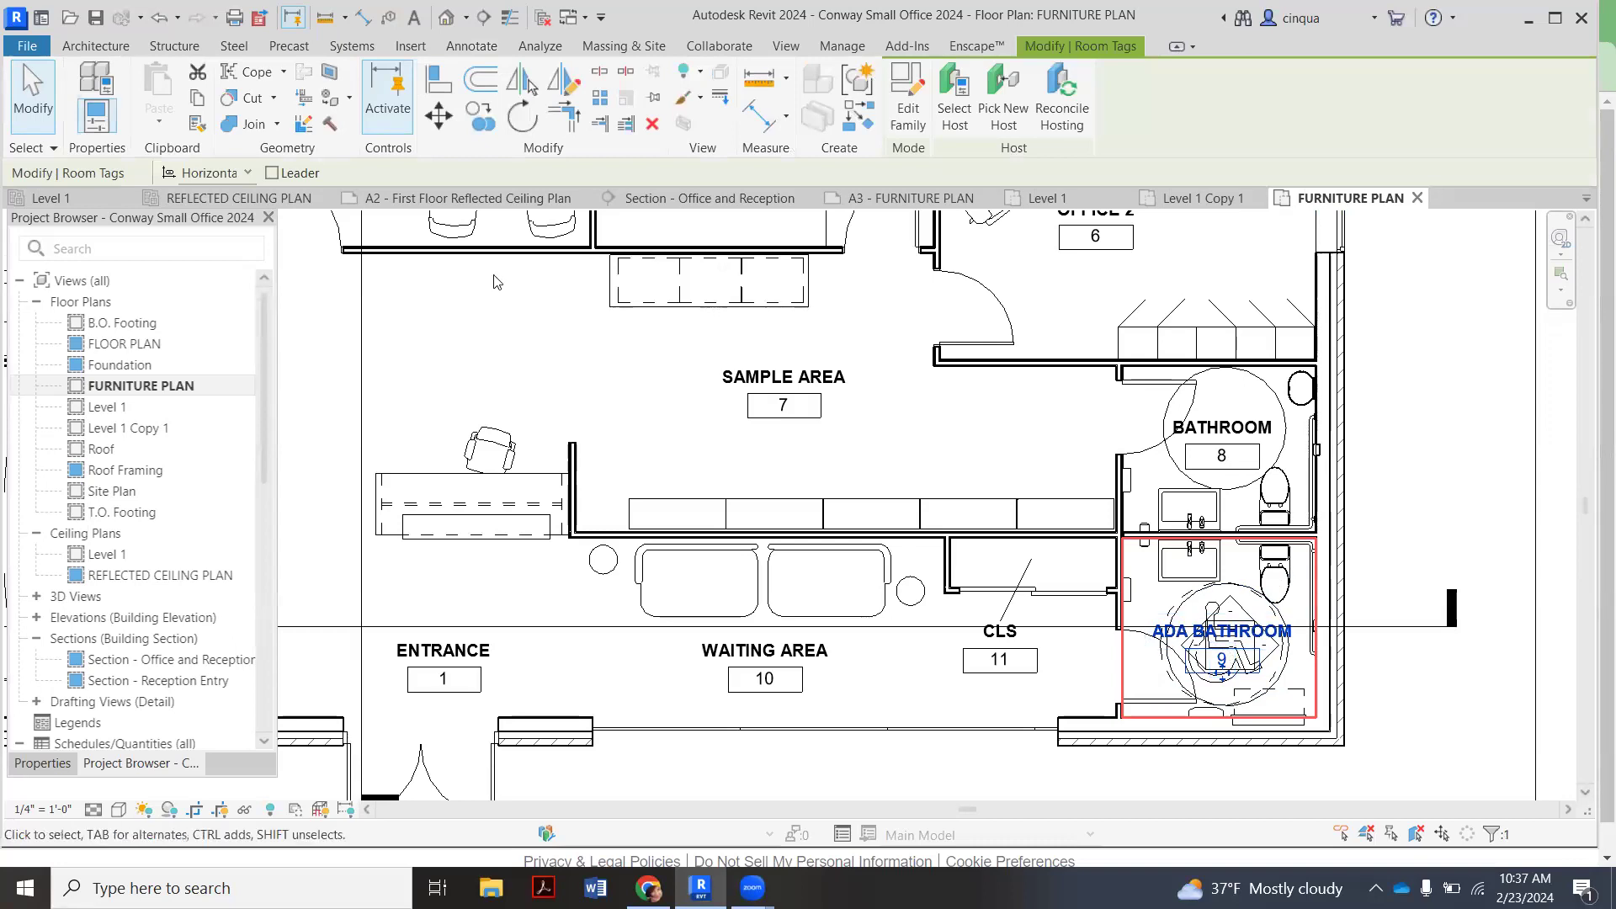
{"action": "left_click", "coordinate": [271, 173]}
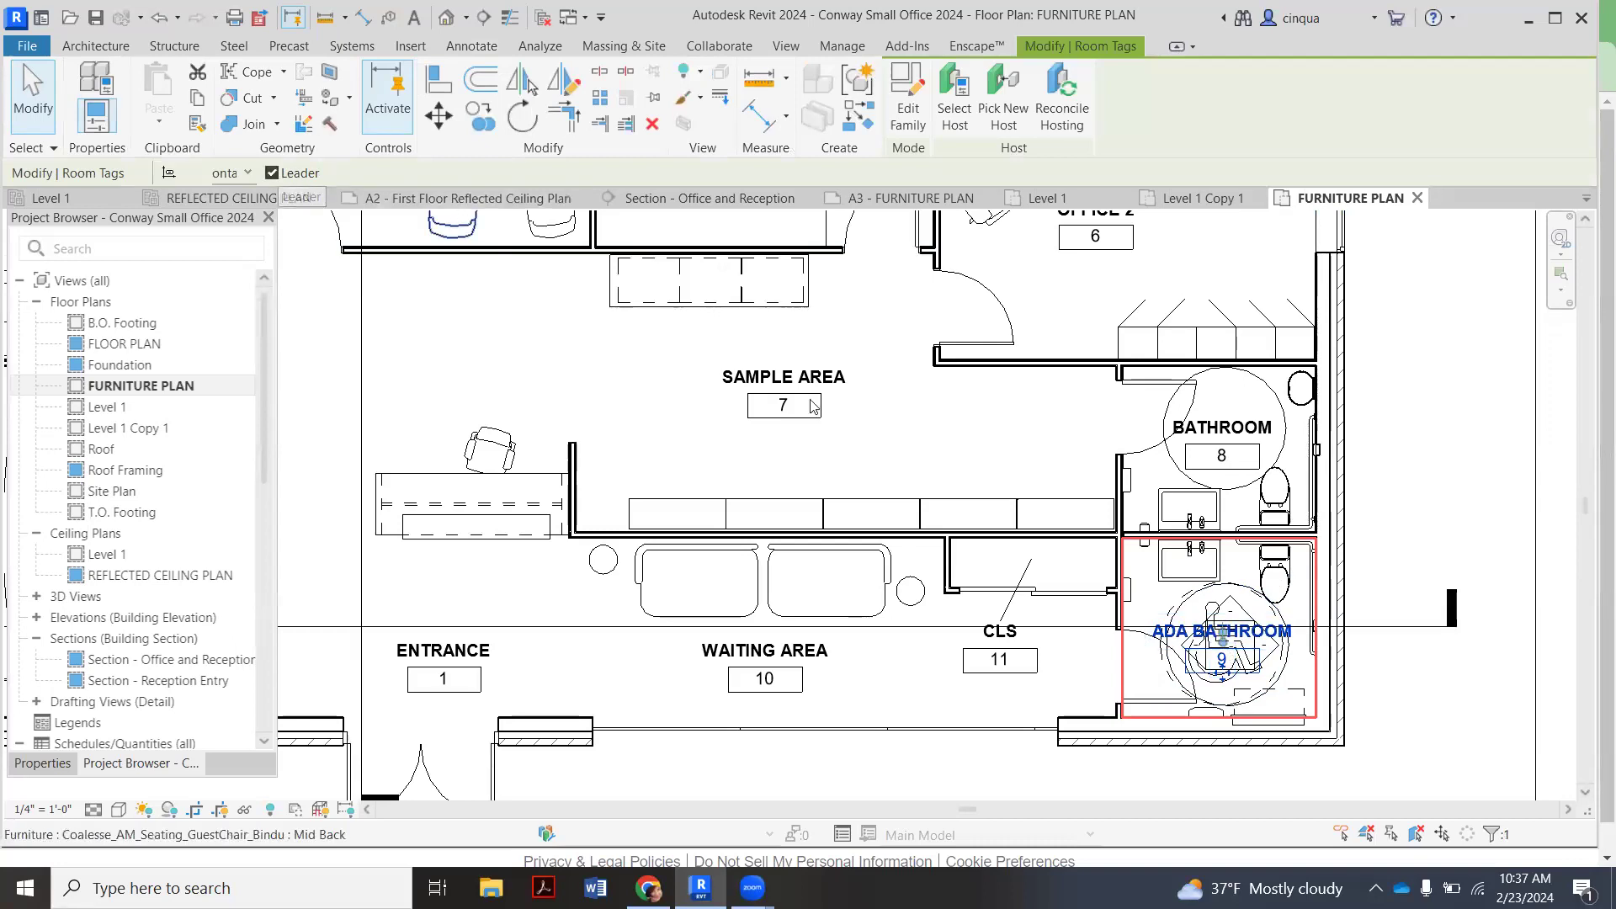
{"action": "scroll", "coordinate": [488, 252], "scroll_direction": "down", "scroll_amount": 1}
{"action": "mouse_move", "coordinate": [1255, 680]}
{"action": "left_mouse_down"}
{"action": "mouse_move", "coordinate": [1304, 691]}
{"action": "mouse_move", "coordinate": [1320, 726]}
{"action": "mouse_move", "coordinate": [1294, 757]}
{"action": "left_mouse_up"}
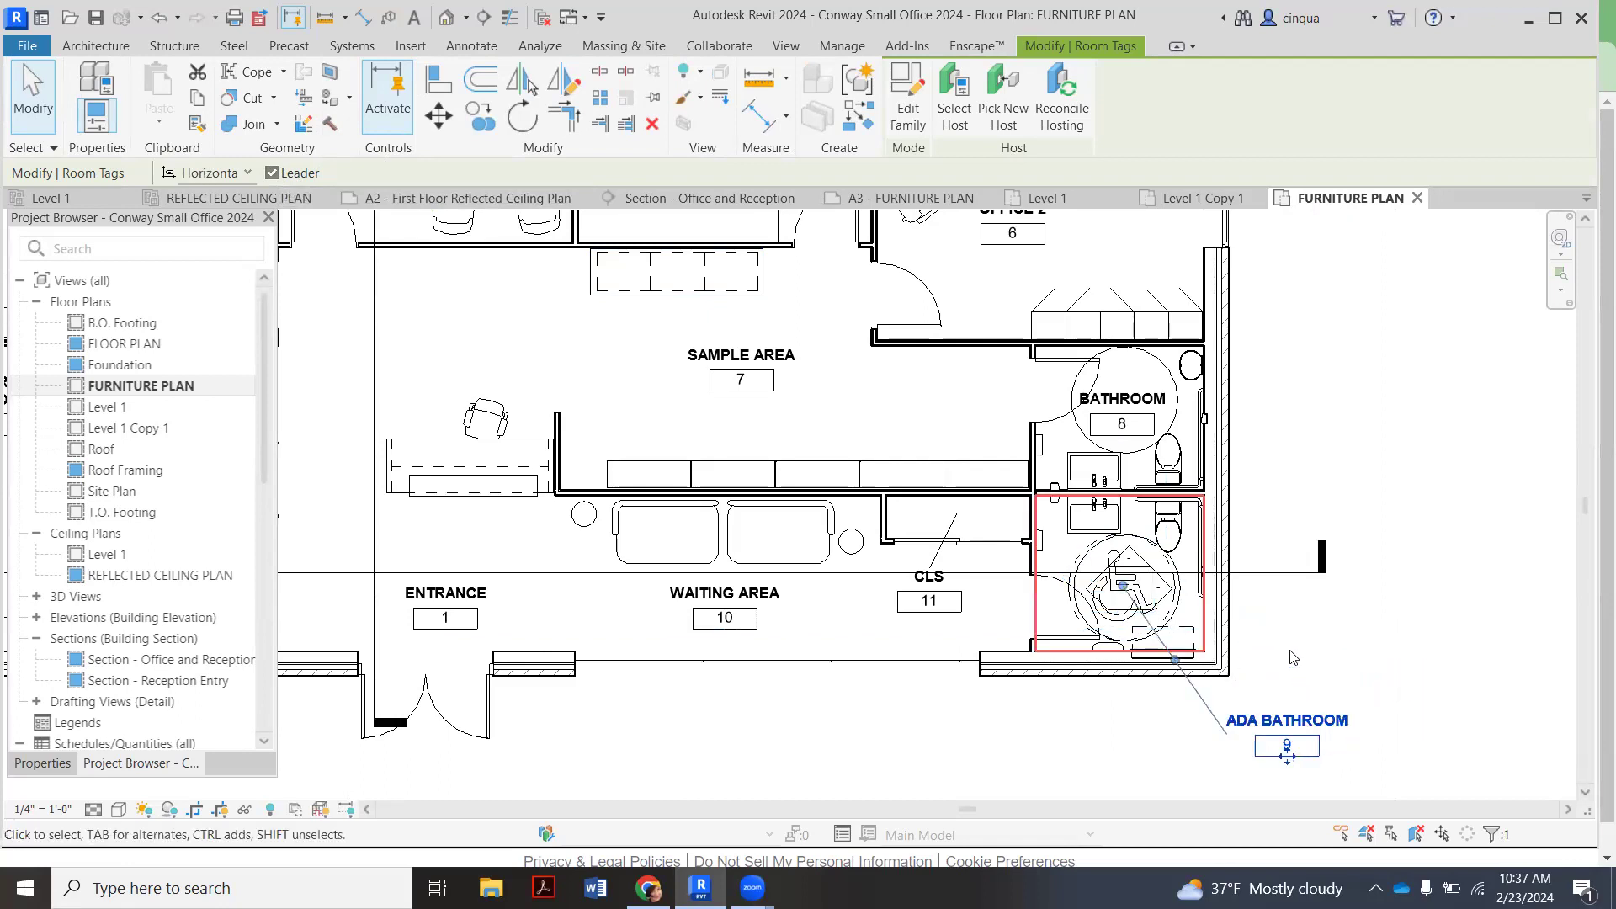
{"action": "left_click", "coordinate": [1271, 662]}
{"action": "scroll", "coordinate": [1228, 531], "scroll_direction": "down", "scroll_amount": 3}
{"action": "scroll", "coordinate": [773, 581], "scroll_direction": "down", "scroll_amount": 2}
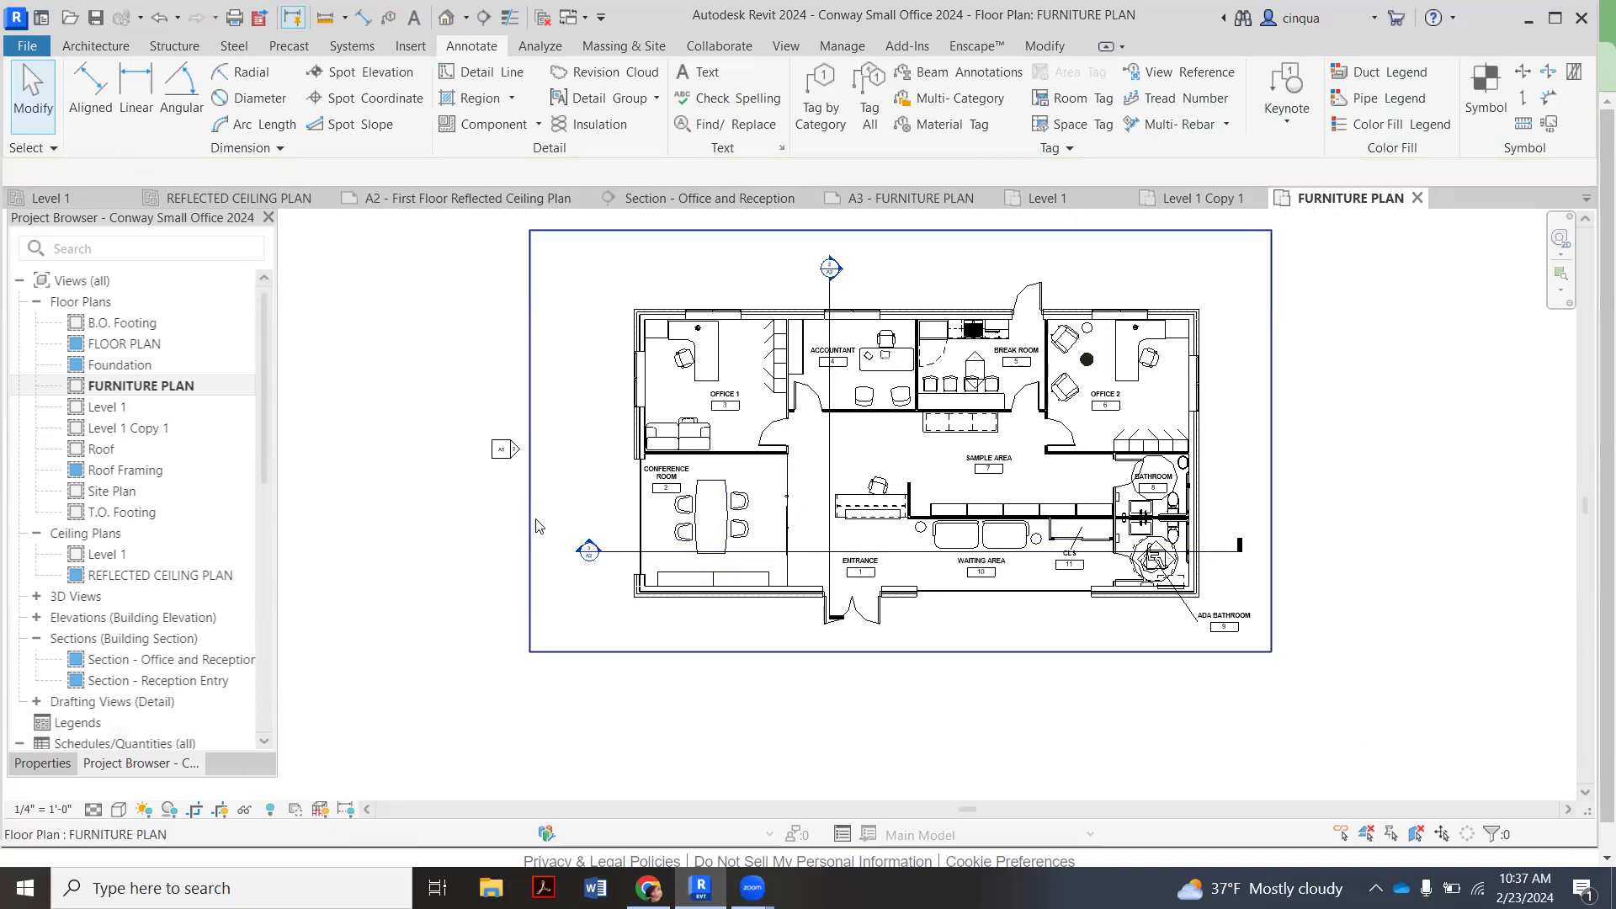
Hide the crop region around the FURNITURE PLAN
{"action": "left_click", "coordinate": [221, 810]}
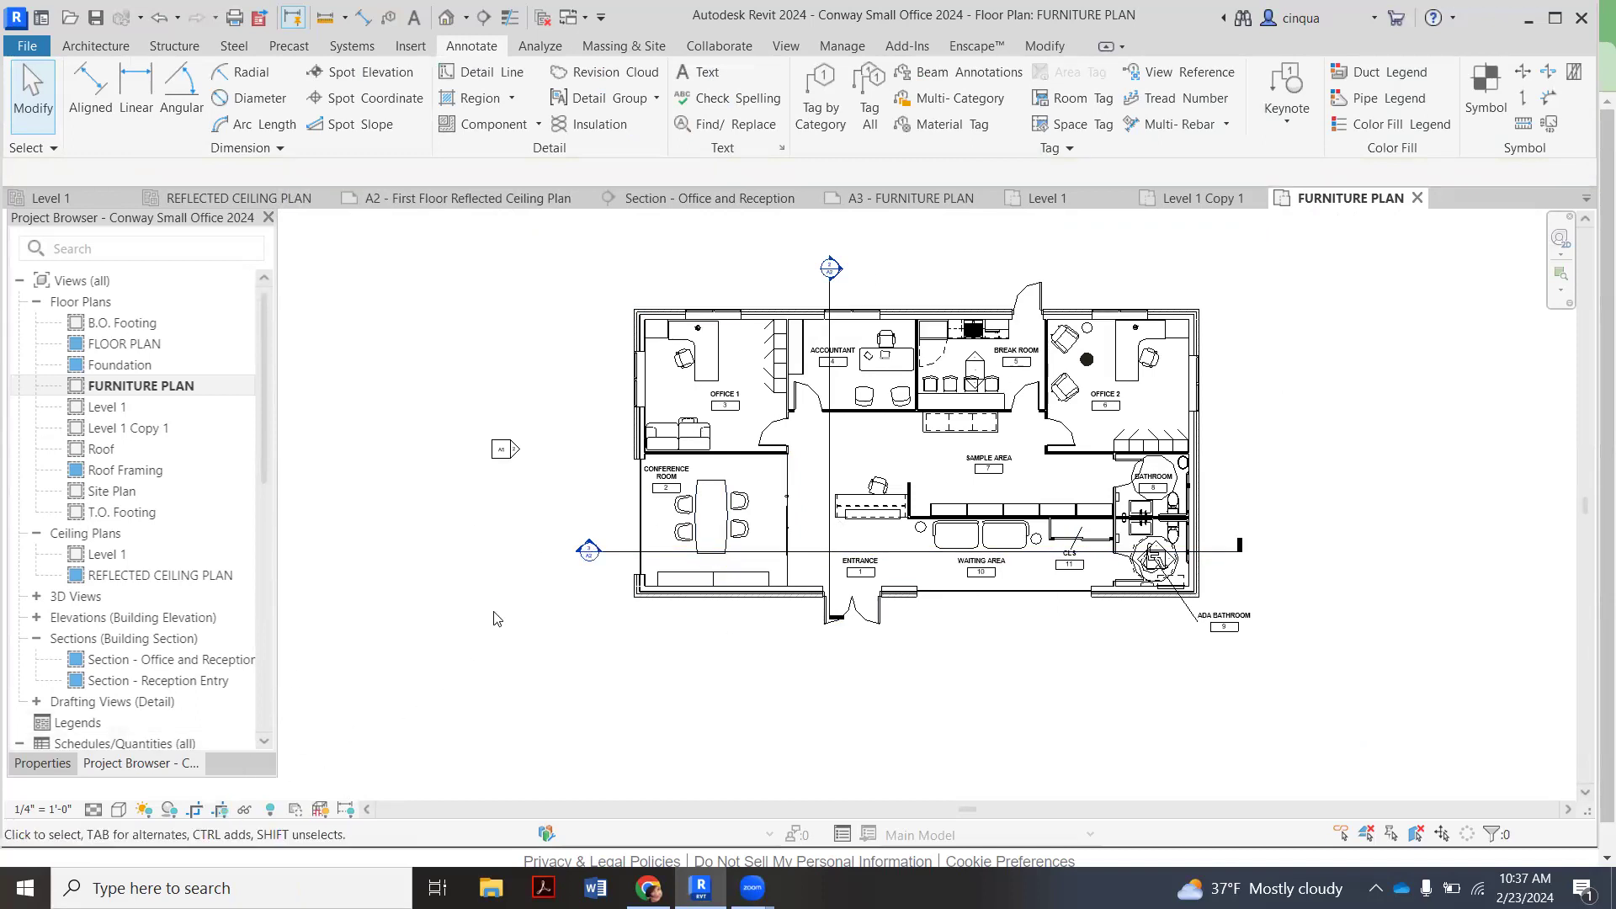
{"action": "scroll", "coordinate": [499, 618], "scroll_direction": "down", "scroll_amount": 1}
{"action": "left_click_drag", "start_coordinate": [263, 464], "coordinate": [260, 633]}
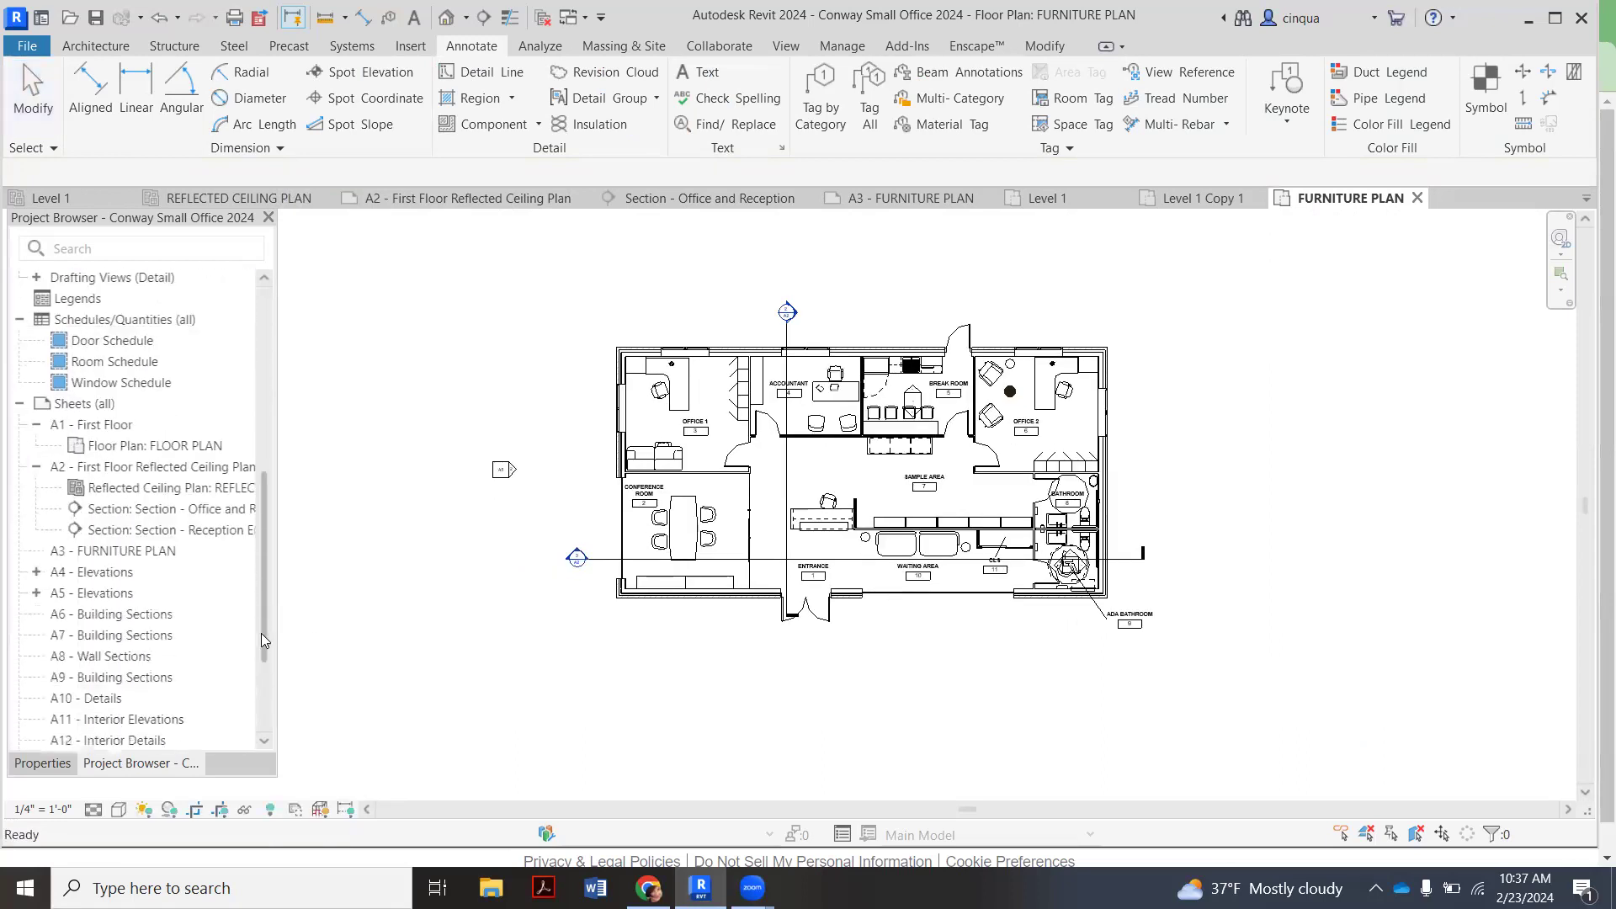
Create a new sheet from Sheets (all) using the D 22 x 34 Horizontal title block
{"action": "right_click", "coordinate": [107, 557]}
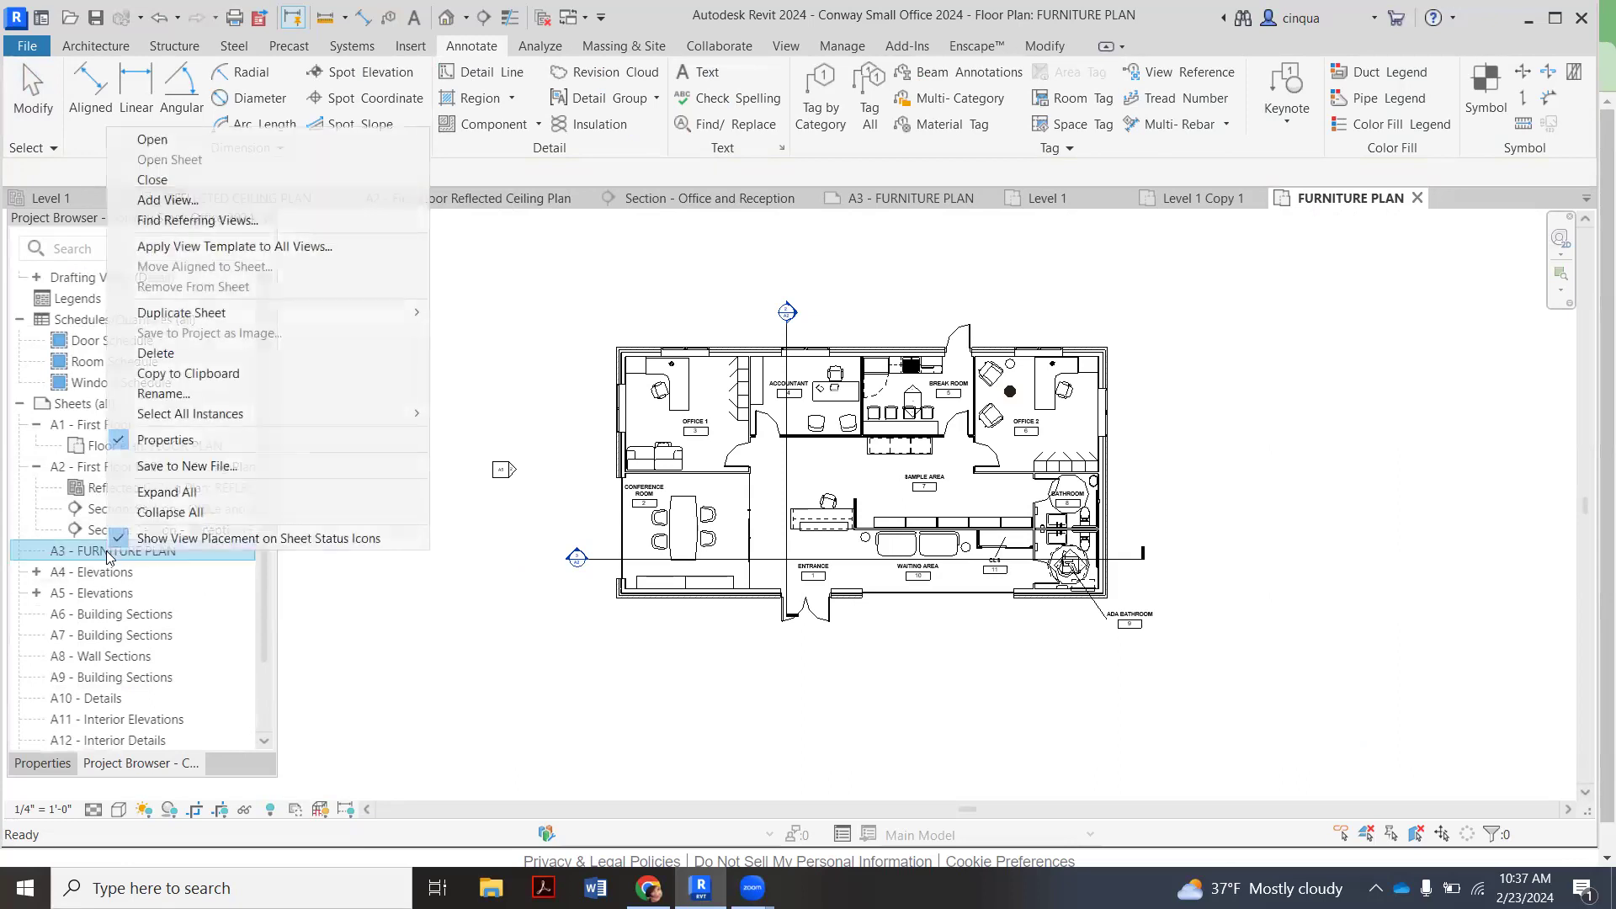
{"action": "left_click", "coordinate": [89, 571]}
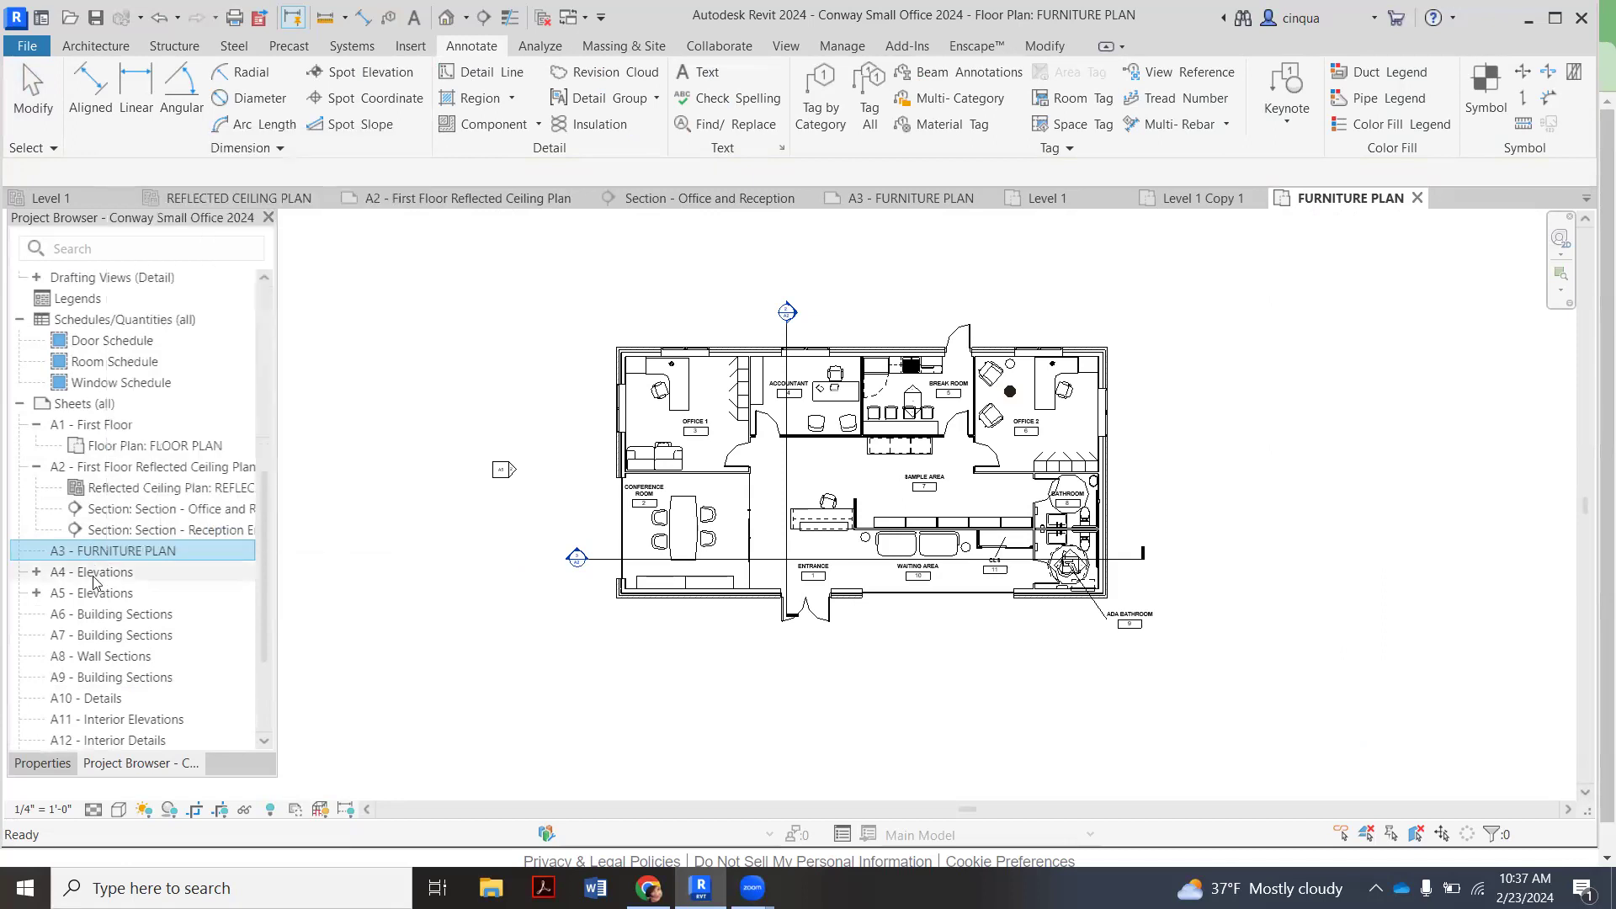
{"action": "left_click", "coordinate": [108, 405]}
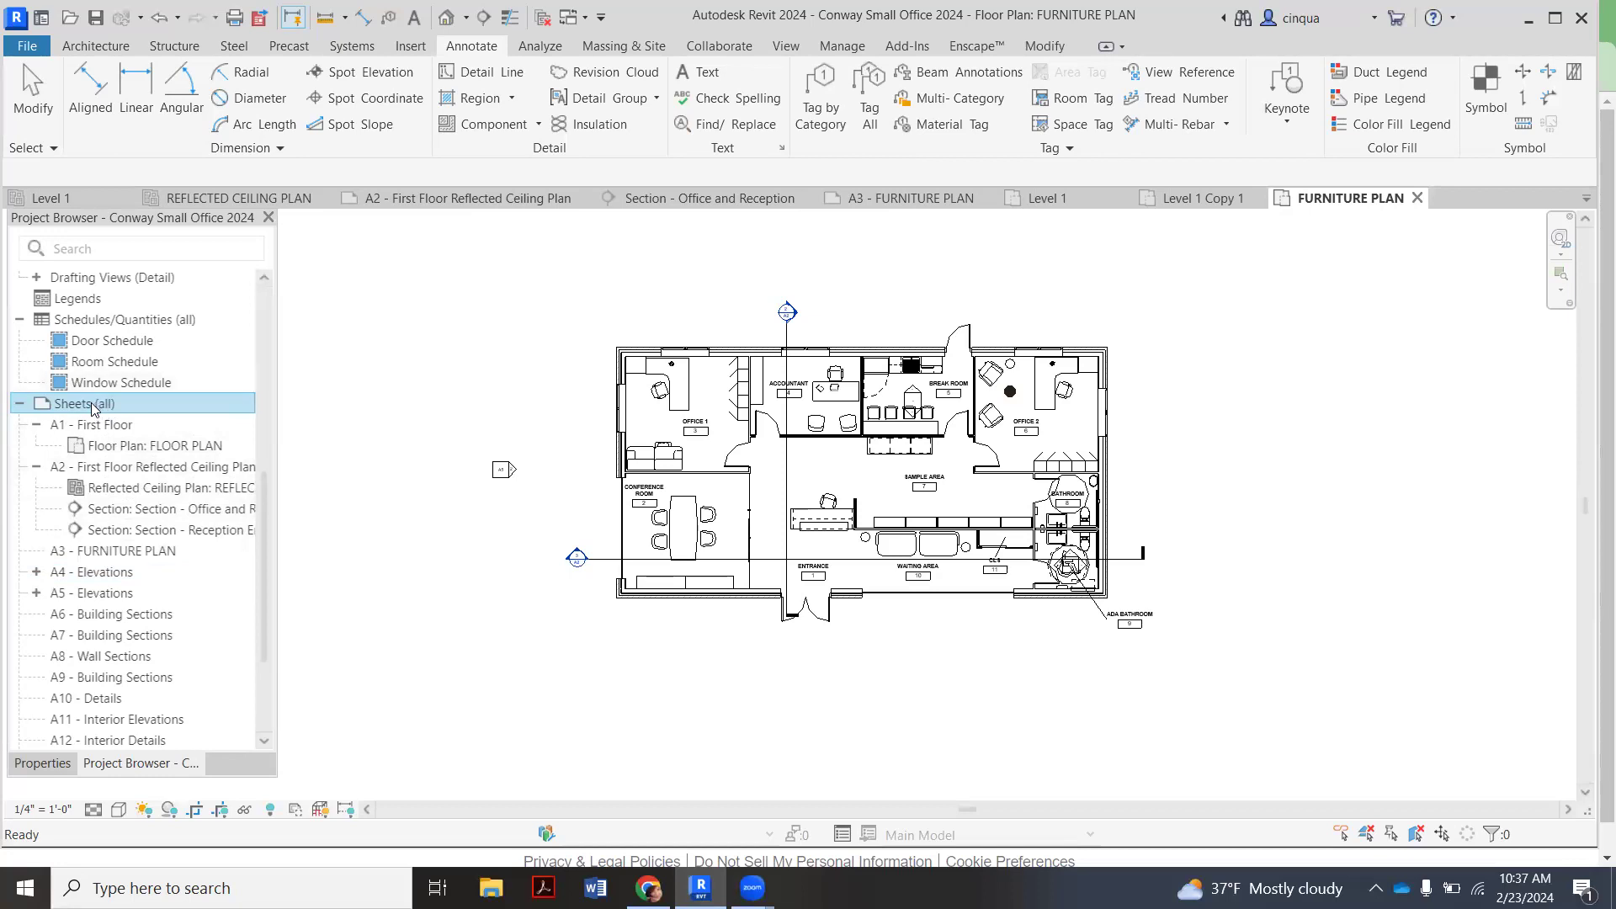
{"action": "right_click", "coordinate": [91, 408]}
{"action": "left_click", "coordinate": [121, 415]}
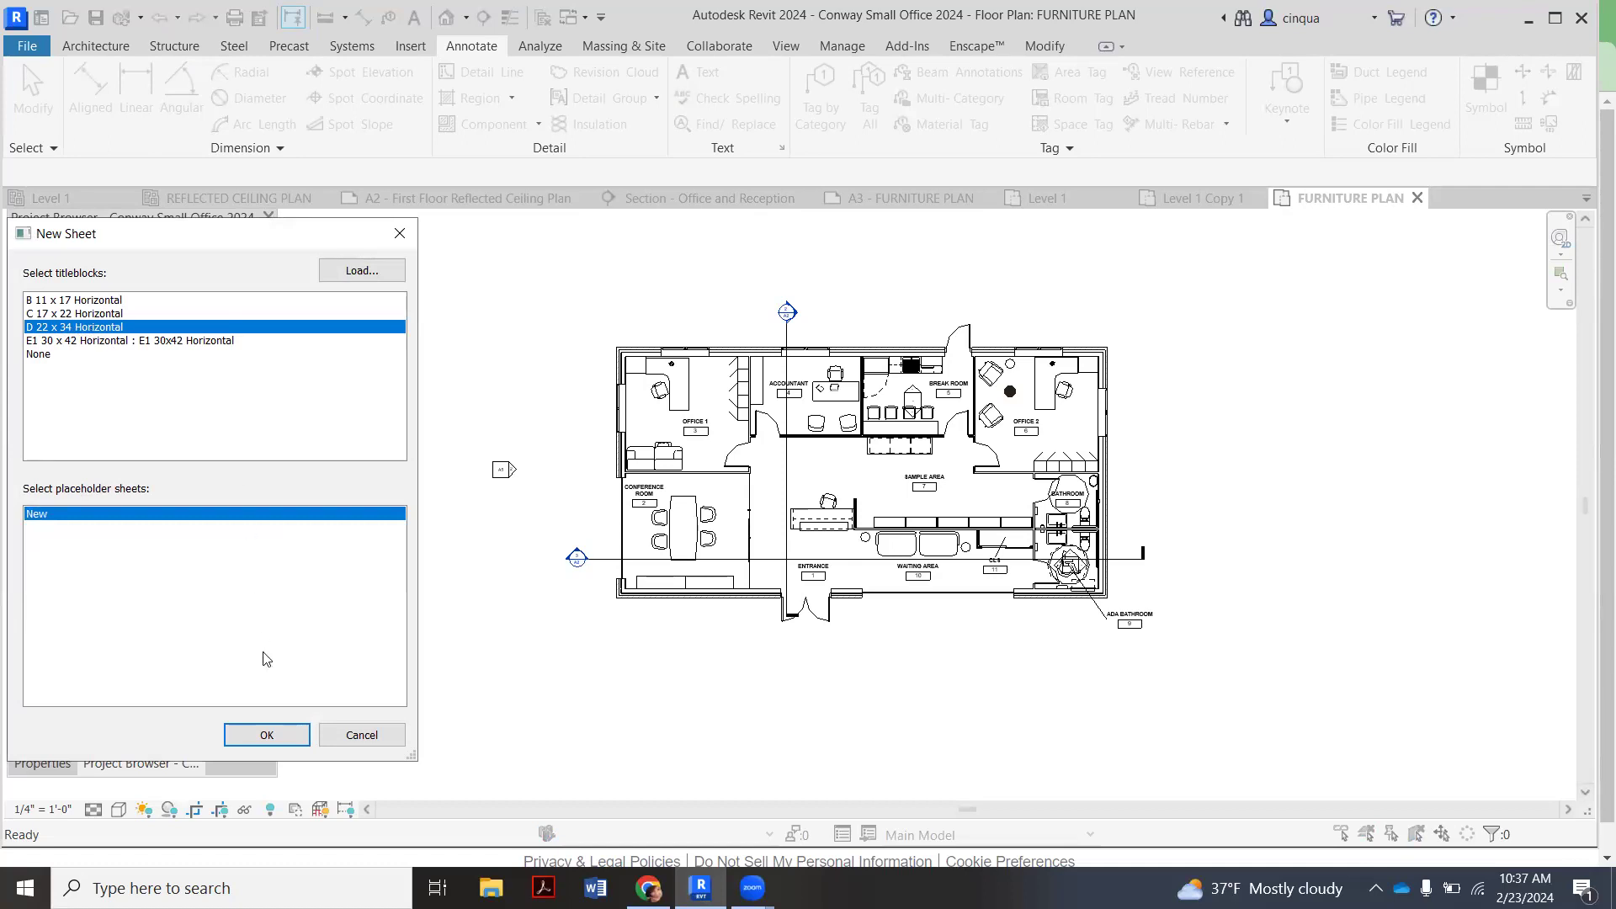
{"action": "left_click", "coordinate": [267, 733]}
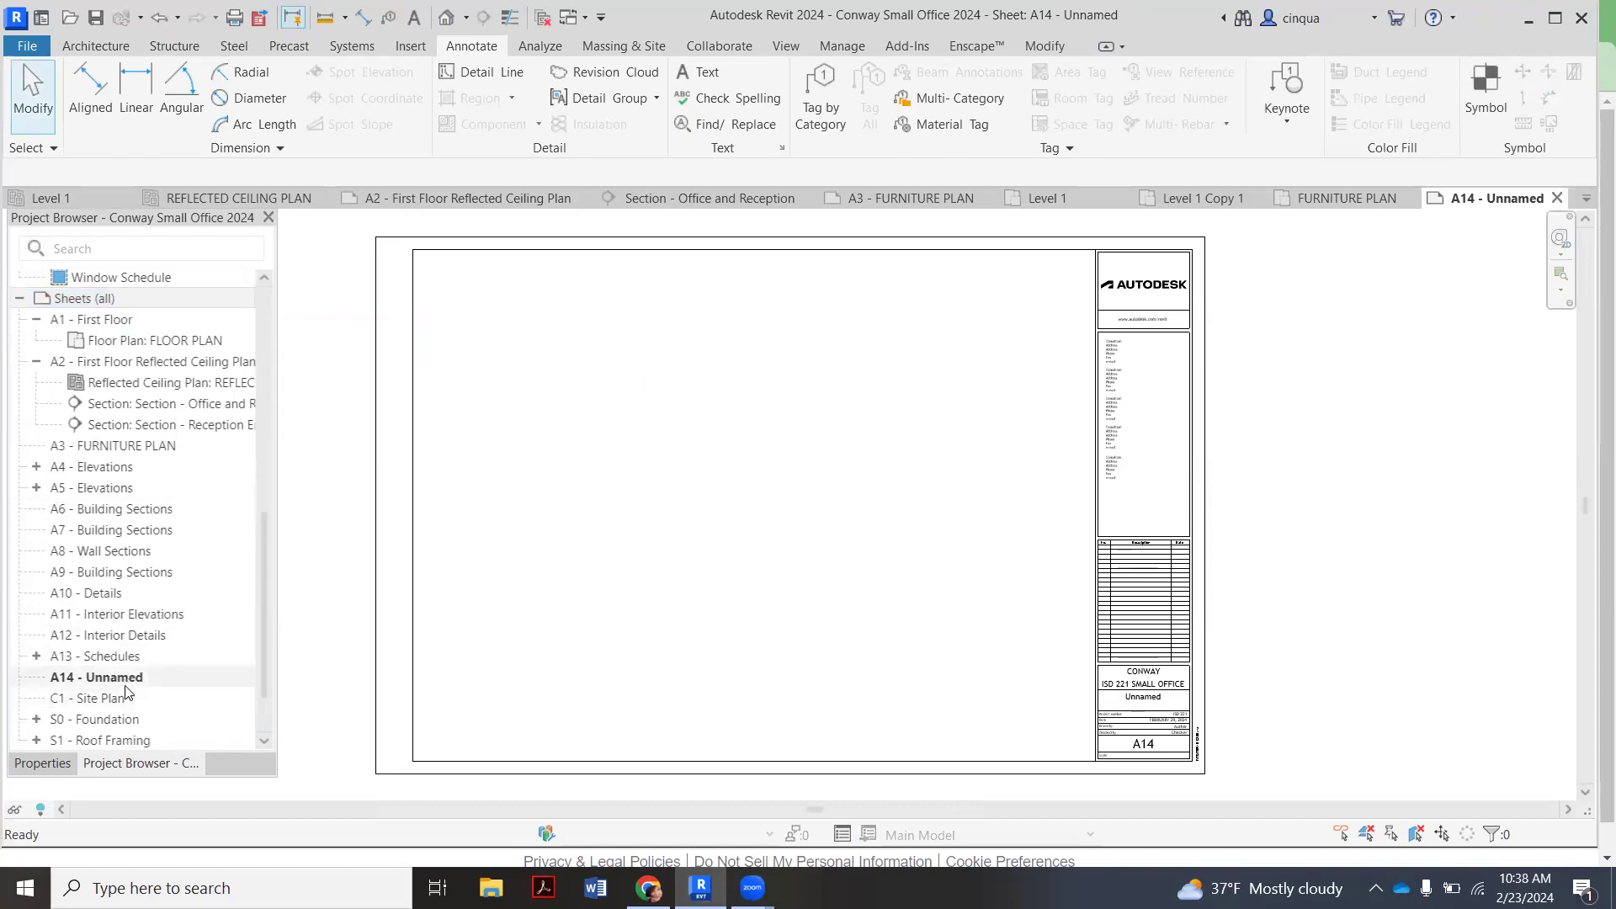
Leave the new A14 - Unnamed sheet without renaming it
{"action": "right_click", "coordinate": [124, 683]}
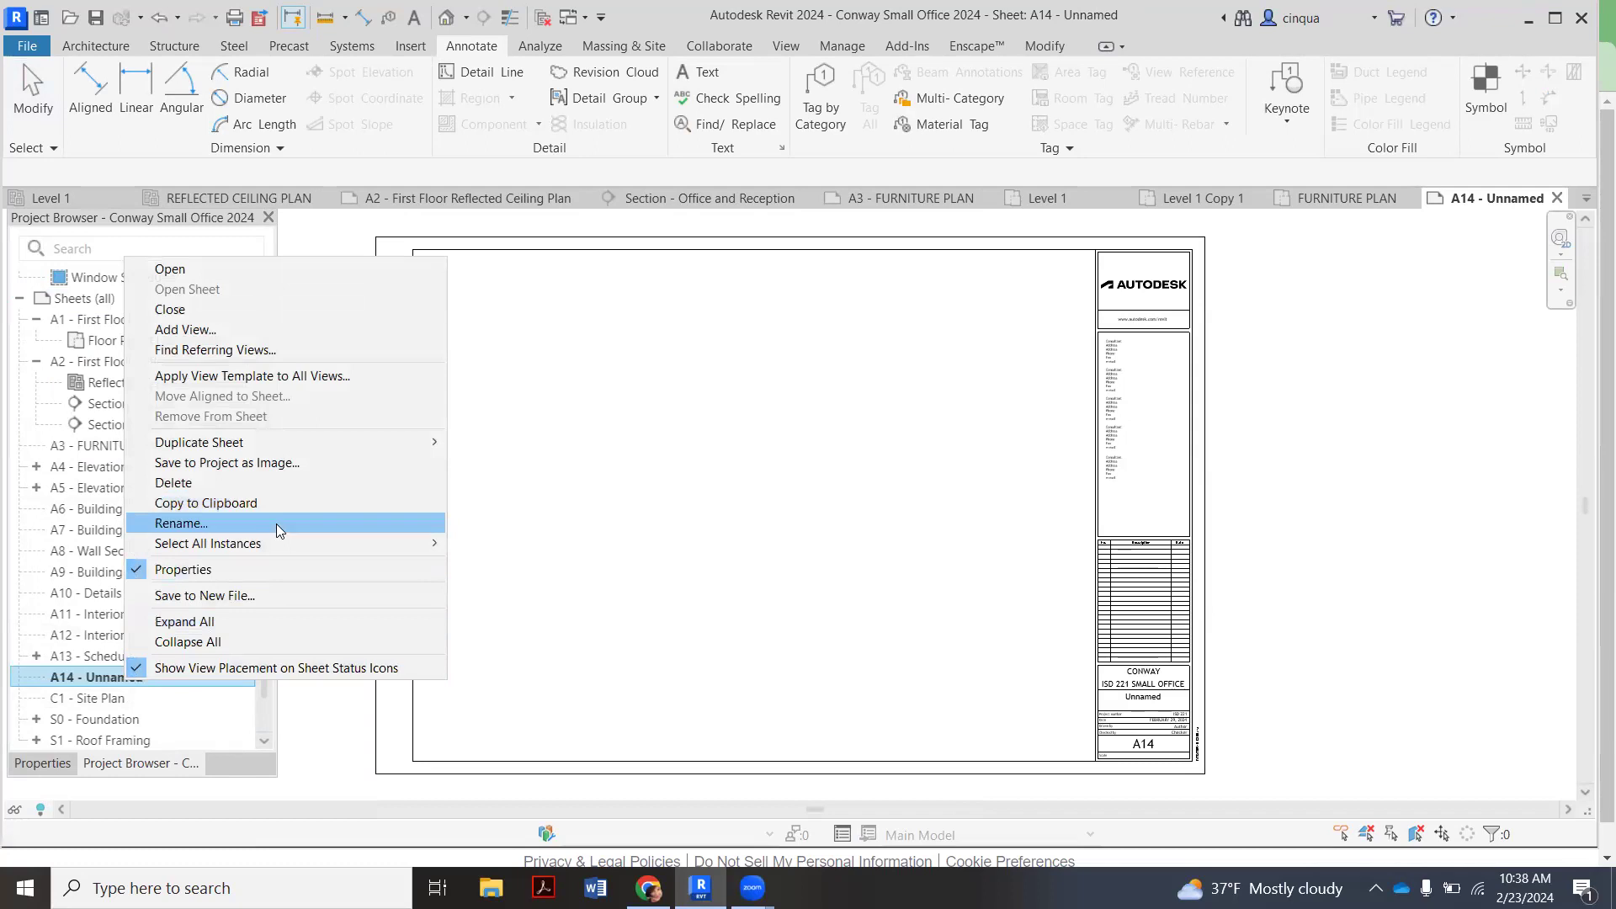
{"action": "left_click", "coordinate": [593, 614]}
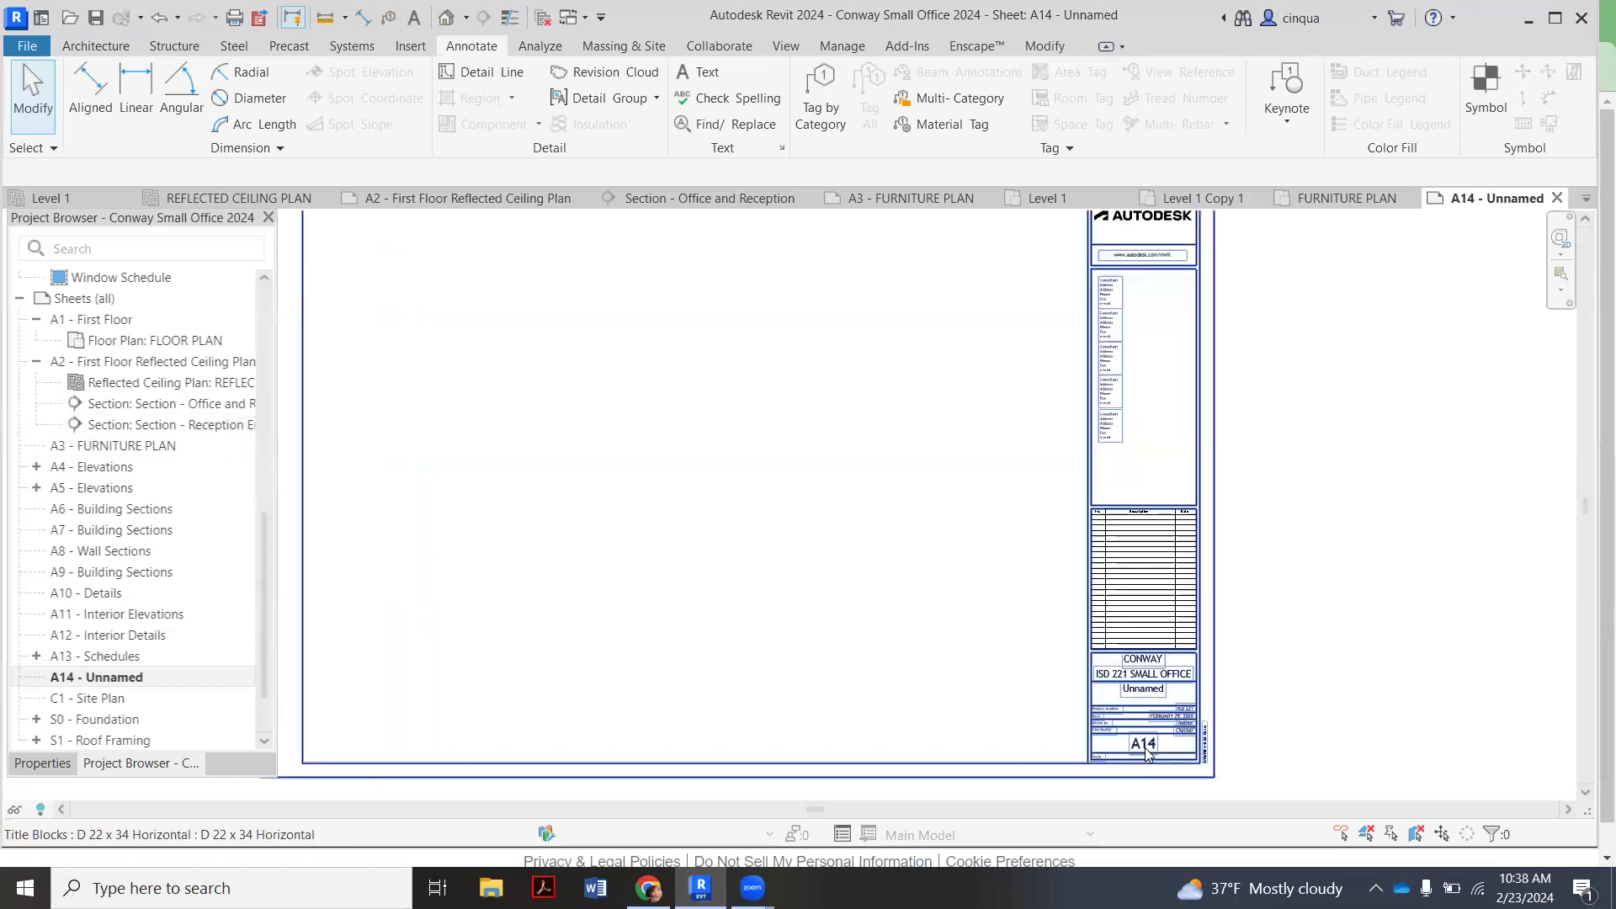
{"action": "scroll", "coordinate": [1146, 753], "scroll_direction": "up", "scroll_amount": 3}
{"action": "scroll", "coordinate": [1256, 701], "scroll_direction": "up", "scroll_amount": 2}
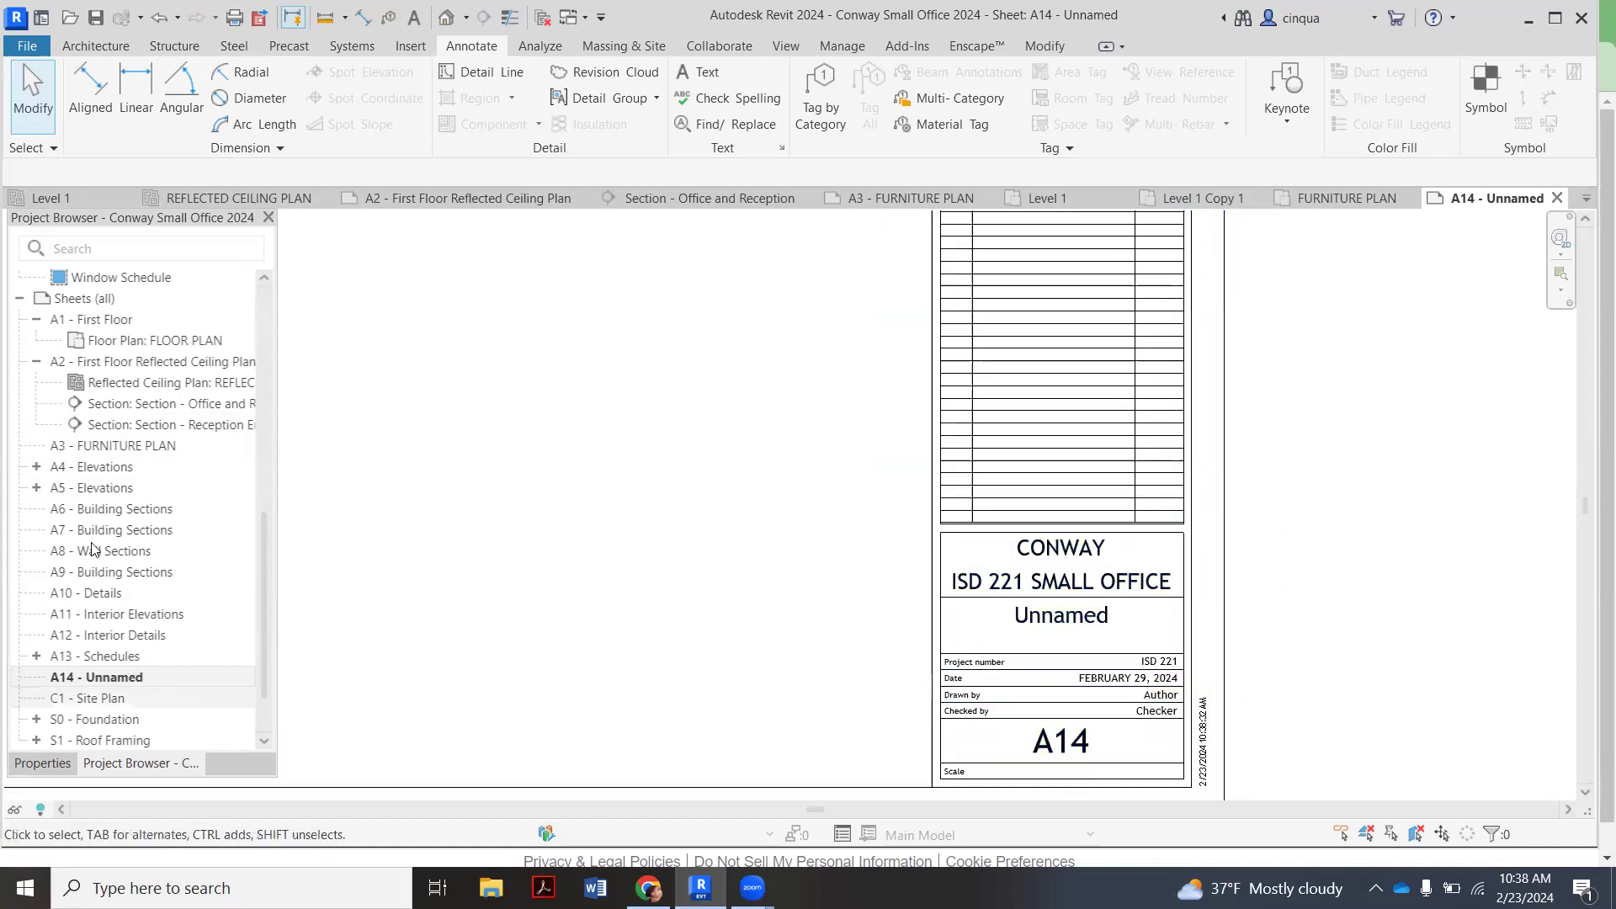
Open sheet A3 - FURNITURE PLAN, keeping its number and name unchanged
{"action": "left_click", "coordinate": [142, 447]}
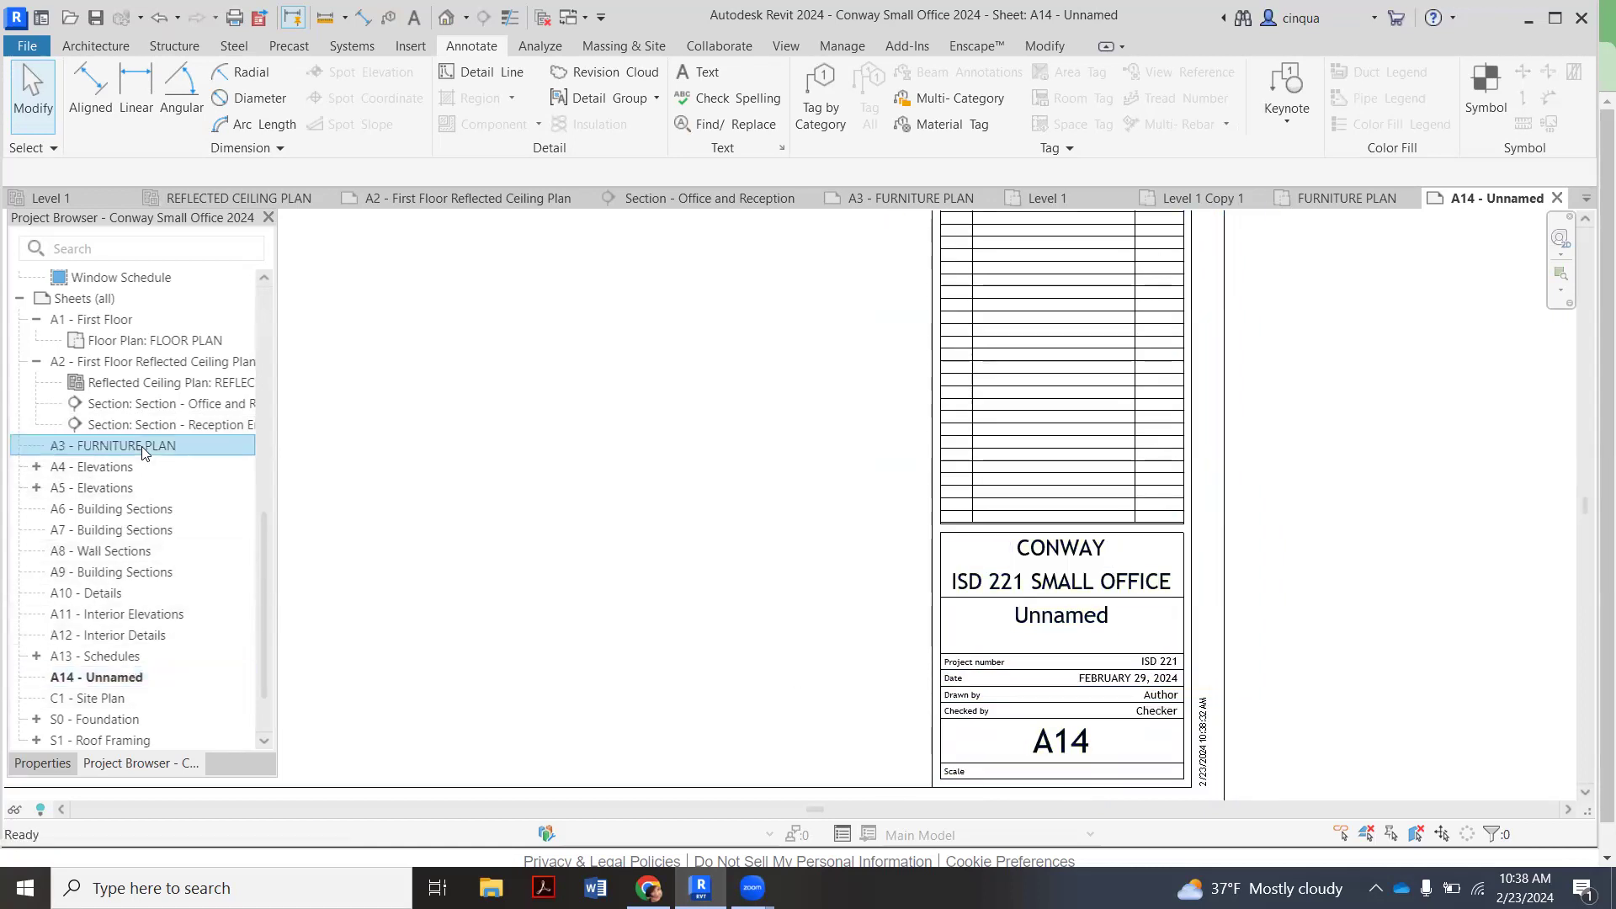
{"action": "key", "text": "F2"}
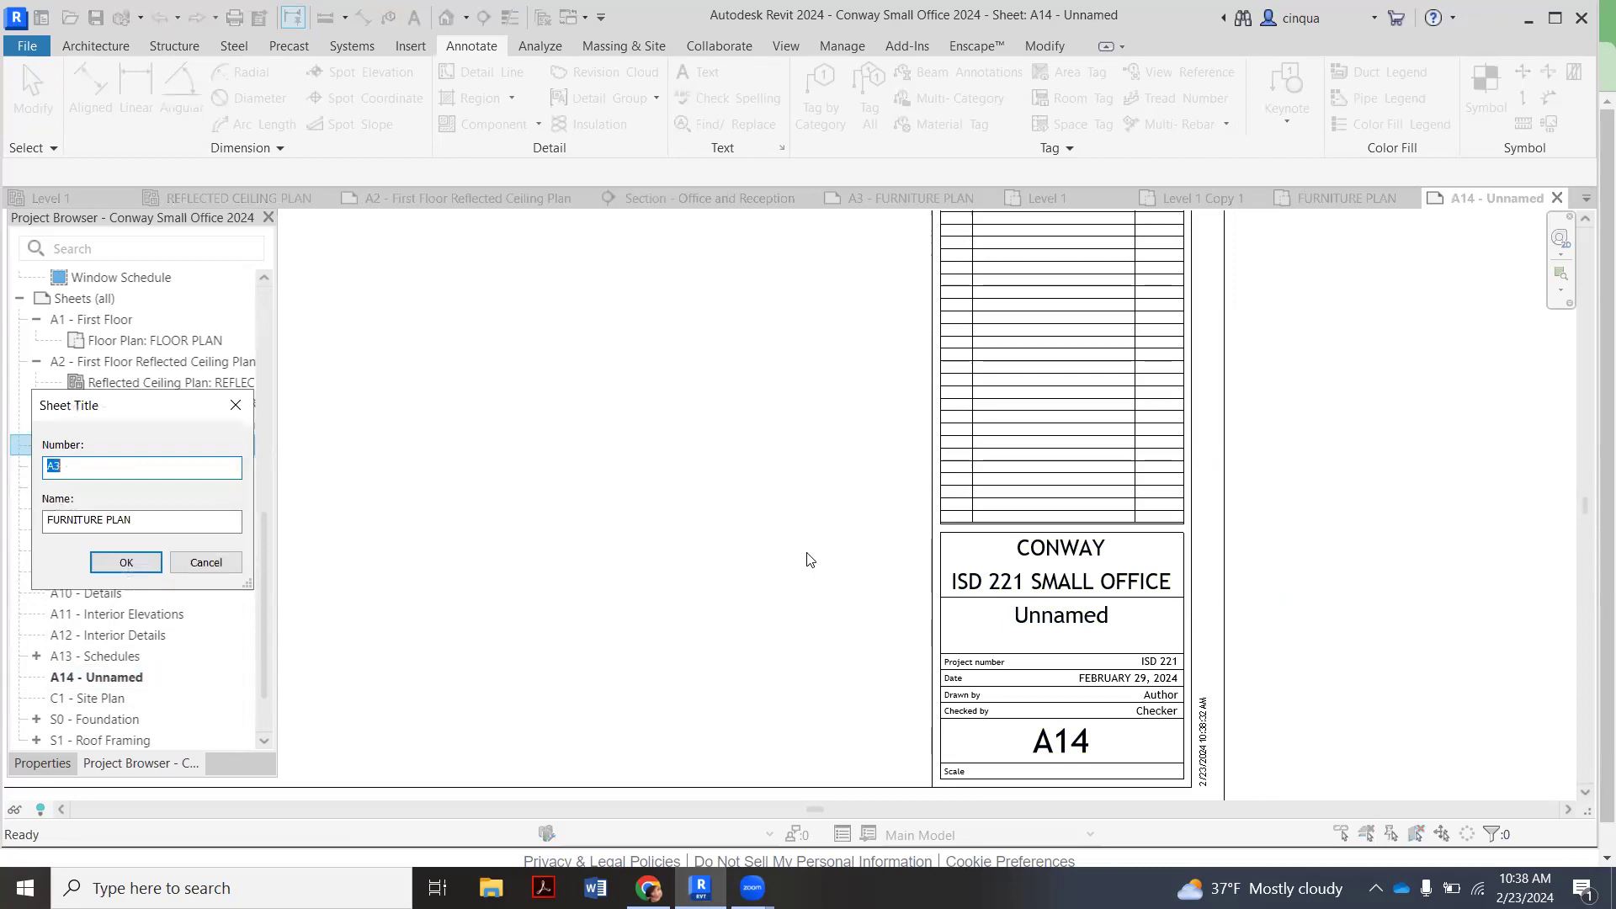
{"action": "left_click", "coordinate": [184, 563]}
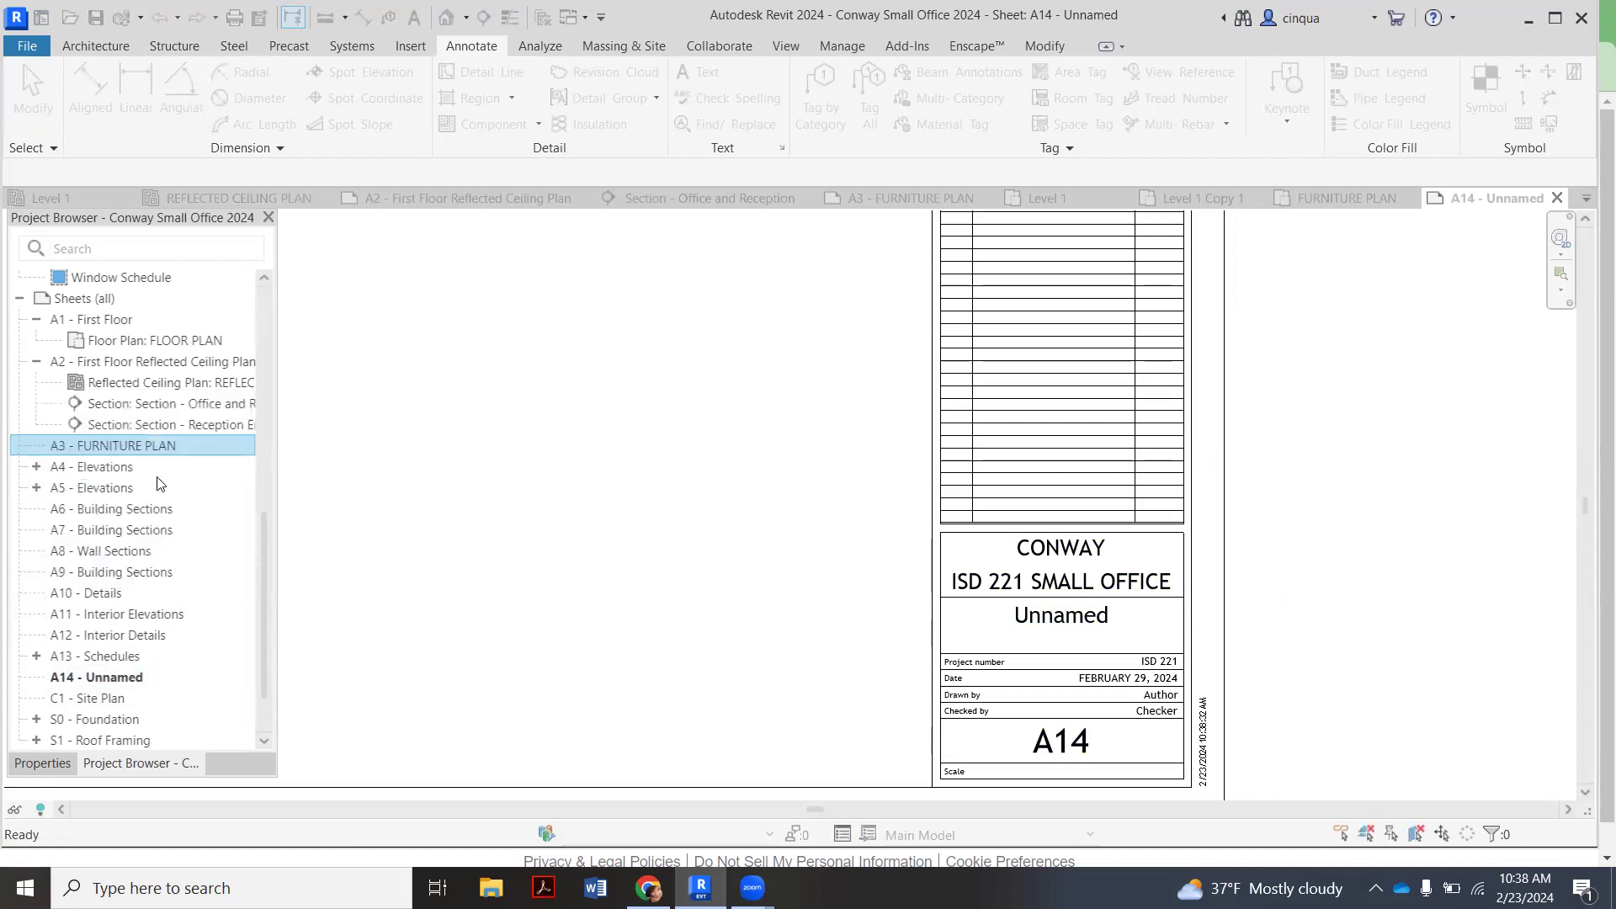
{"action": "scroll", "coordinate": [757, 548], "scroll_direction": "down", "scroll_amount": 1}
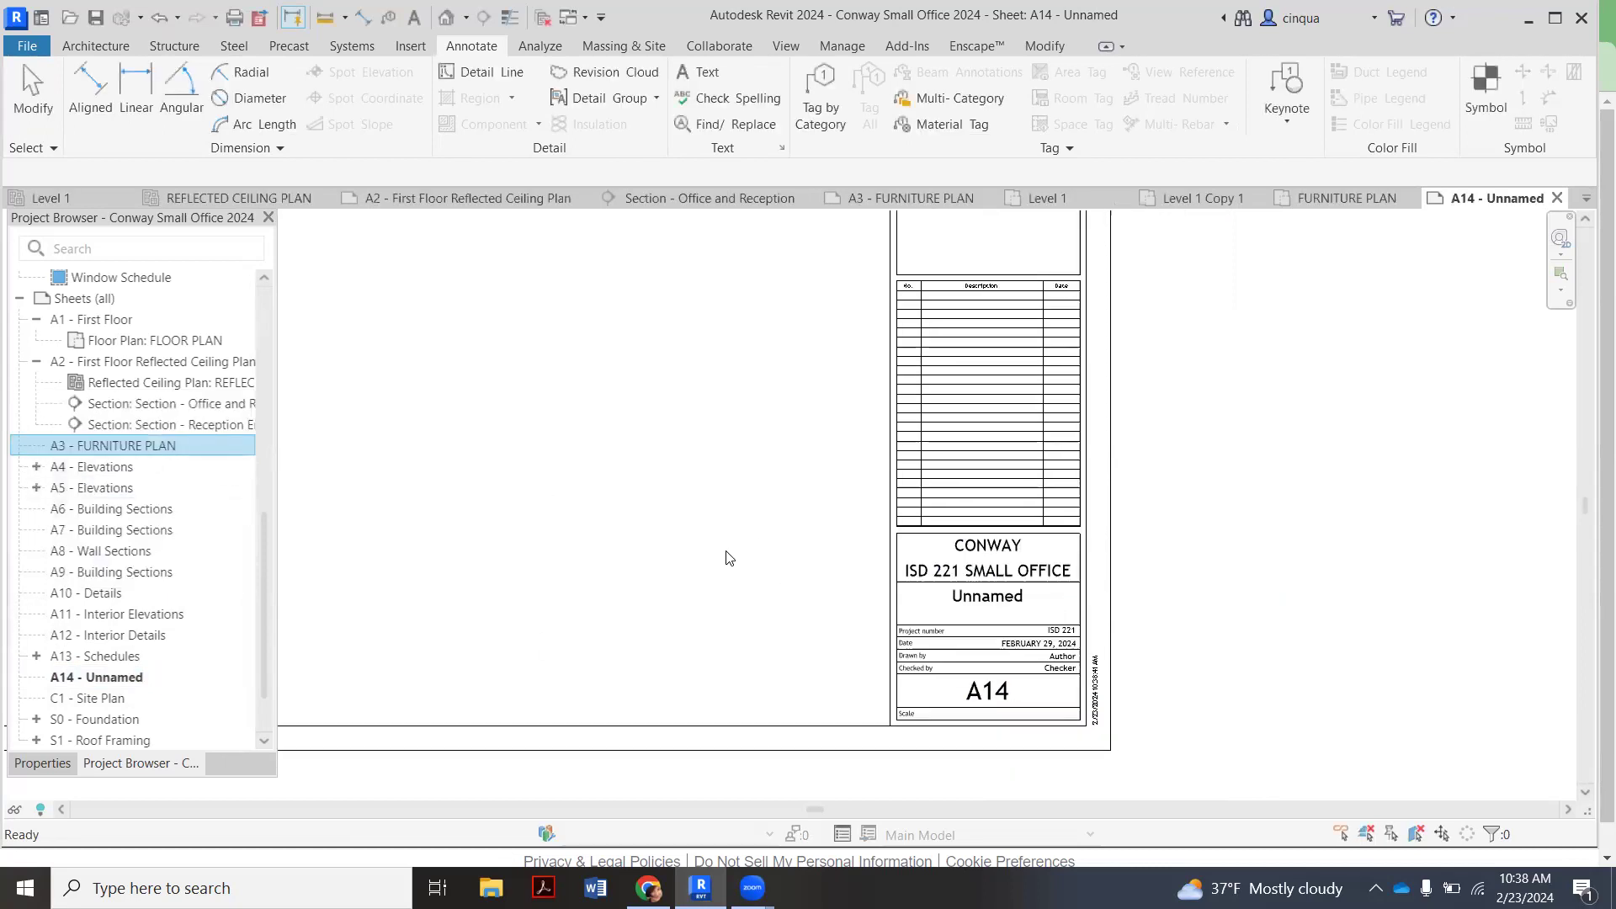
{"action": "scroll", "coordinate": [761, 579], "scroll_direction": "down", "scroll_amount": 2}
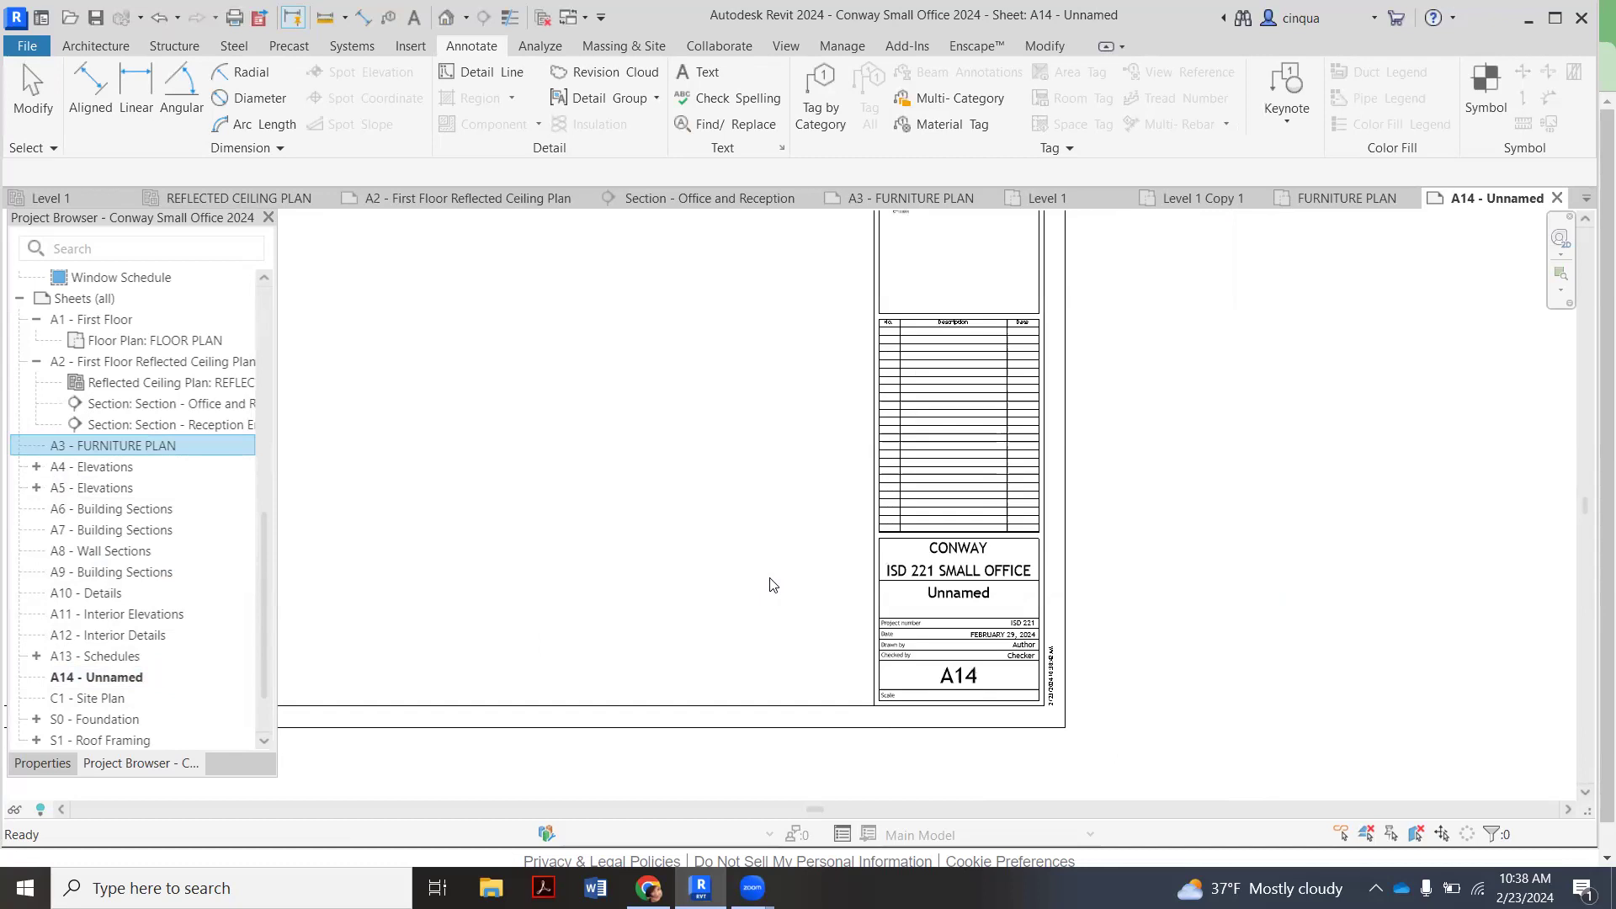
{"action": "double_click", "coordinate": [109, 451]}
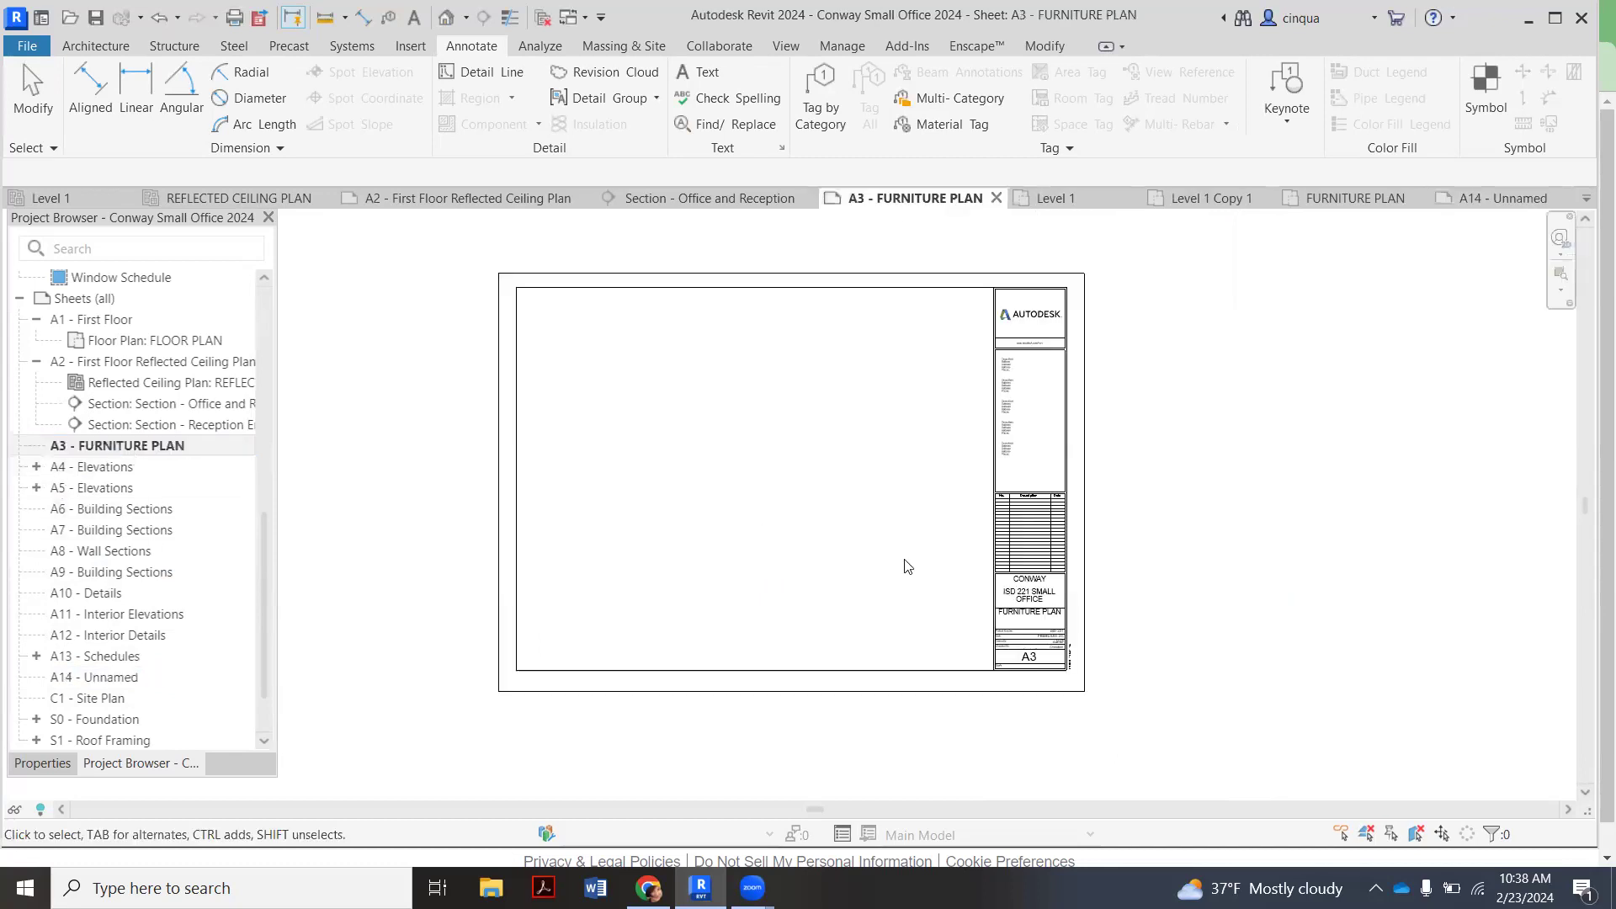
Place FURNITURE PLAN as a viewport near the centre of sheet A3, then switch to that floor plan view
{"action": "scroll", "coordinate": [637, 551], "scroll_direction": "up", "scroll_amount": 1}
{"action": "scroll", "coordinate": [196, 462], "scroll_direction": "up", "scroll_amount": 7}
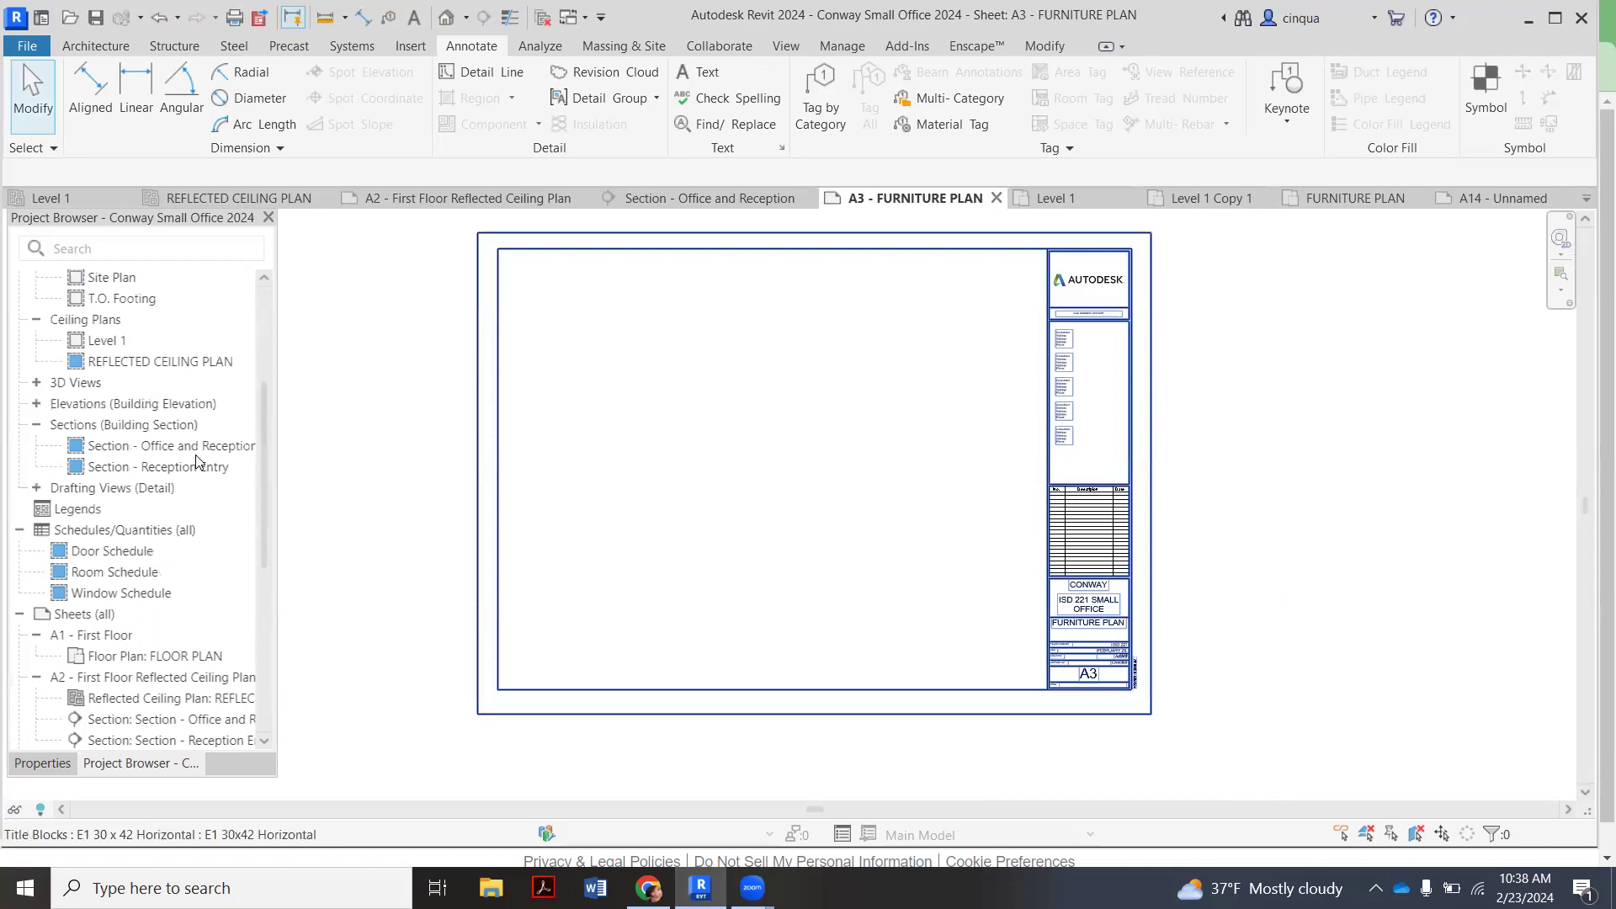
{"action": "scroll", "coordinate": [196, 461], "scroll_direction": "up", "scroll_amount": 2}
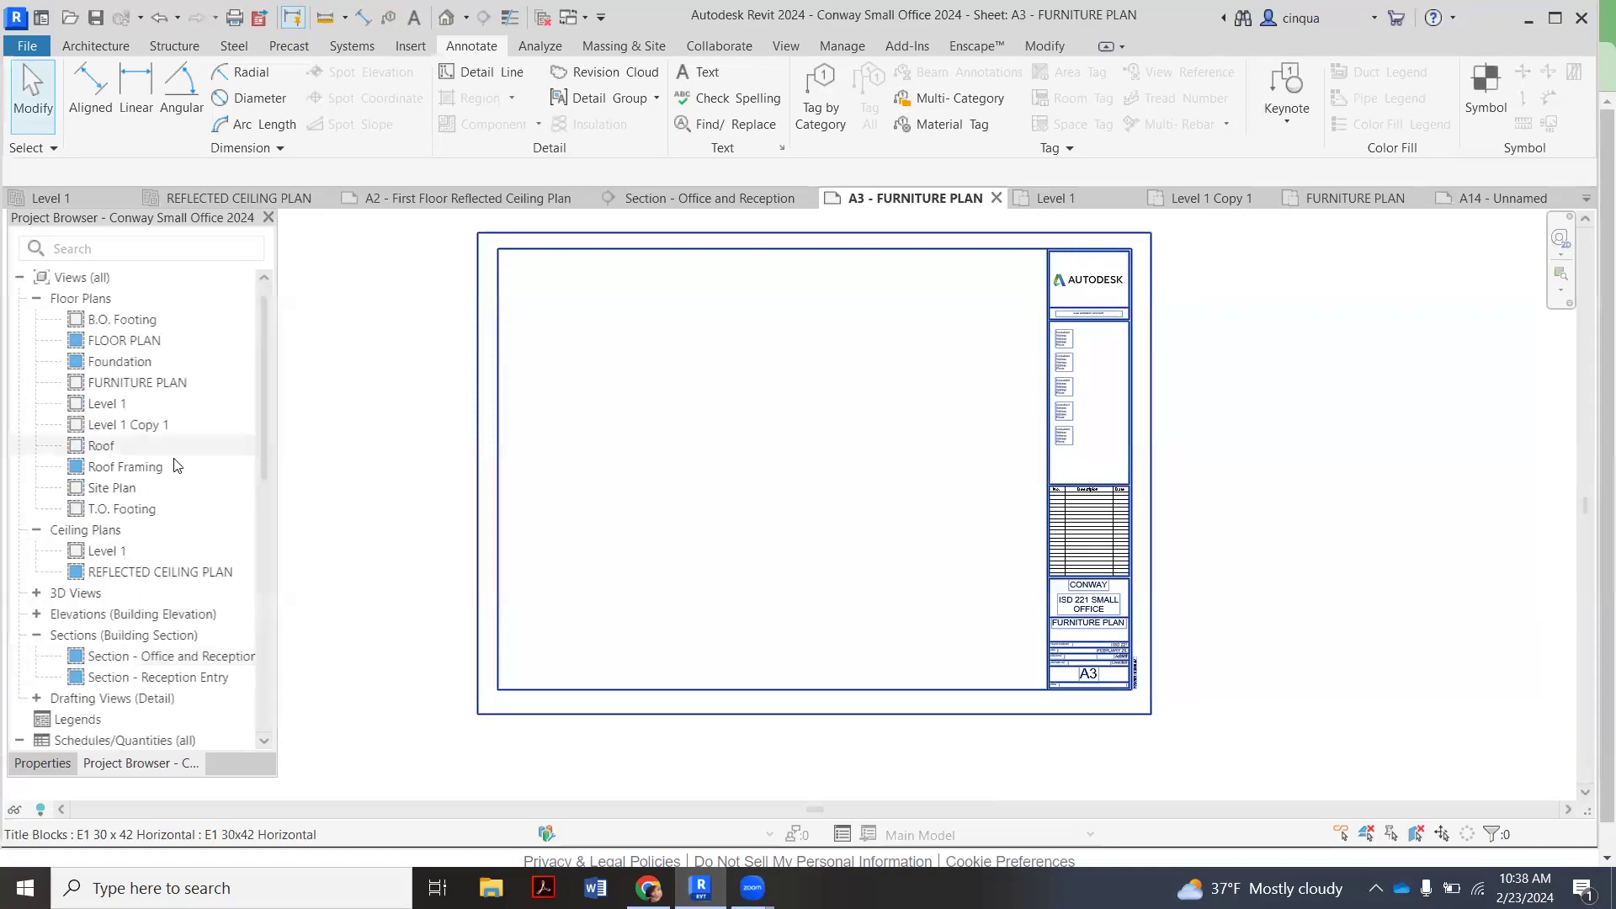
{"action": "left_click", "coordinate": [148, 341]}
{"action": "left_click_drag", "start_coordinate": [143, 383], "coordinate": [653, 404]}
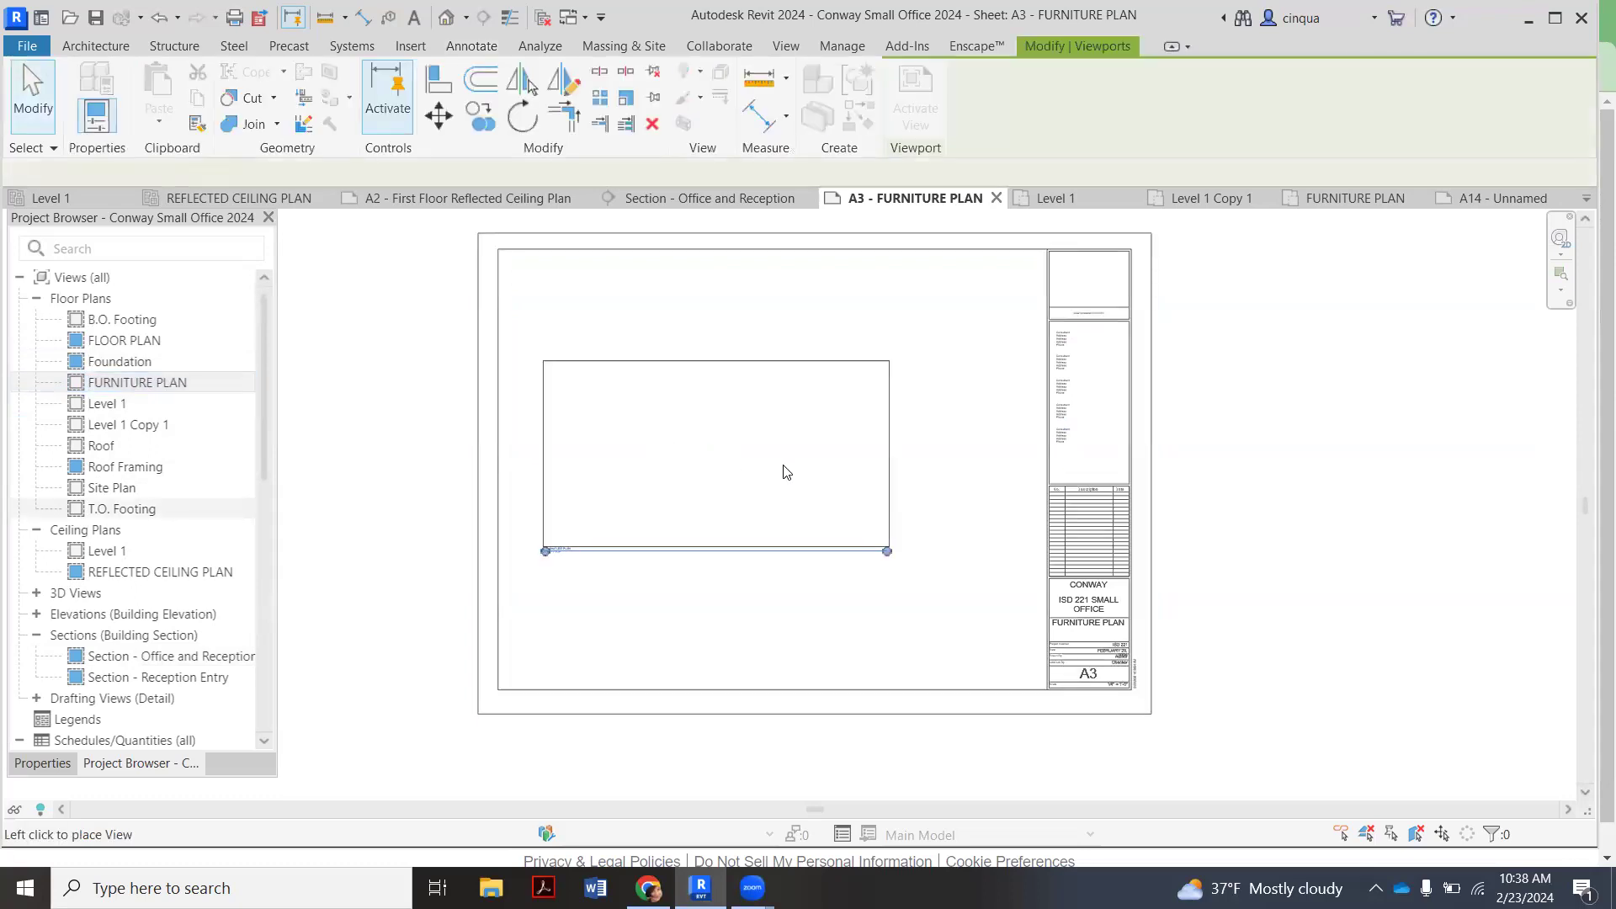
{"action": "left_click", "coordinate": [781, 473]}
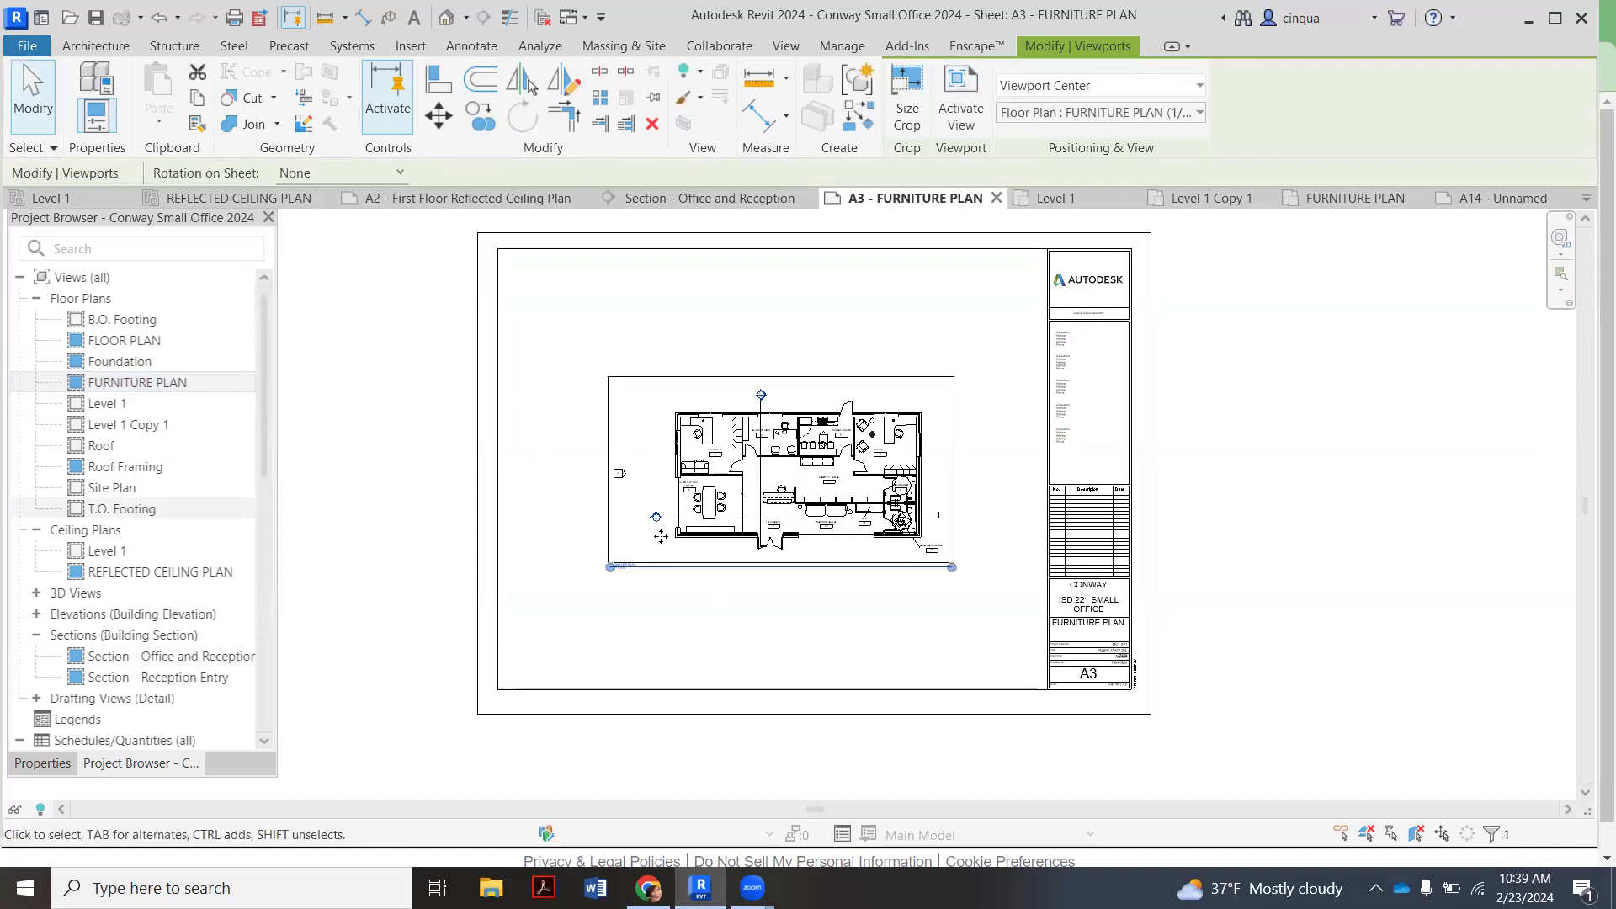
{"action": "scroll", "coordinate": [619, 489], "scroll_direction": "up", "scroll_amount": 2}
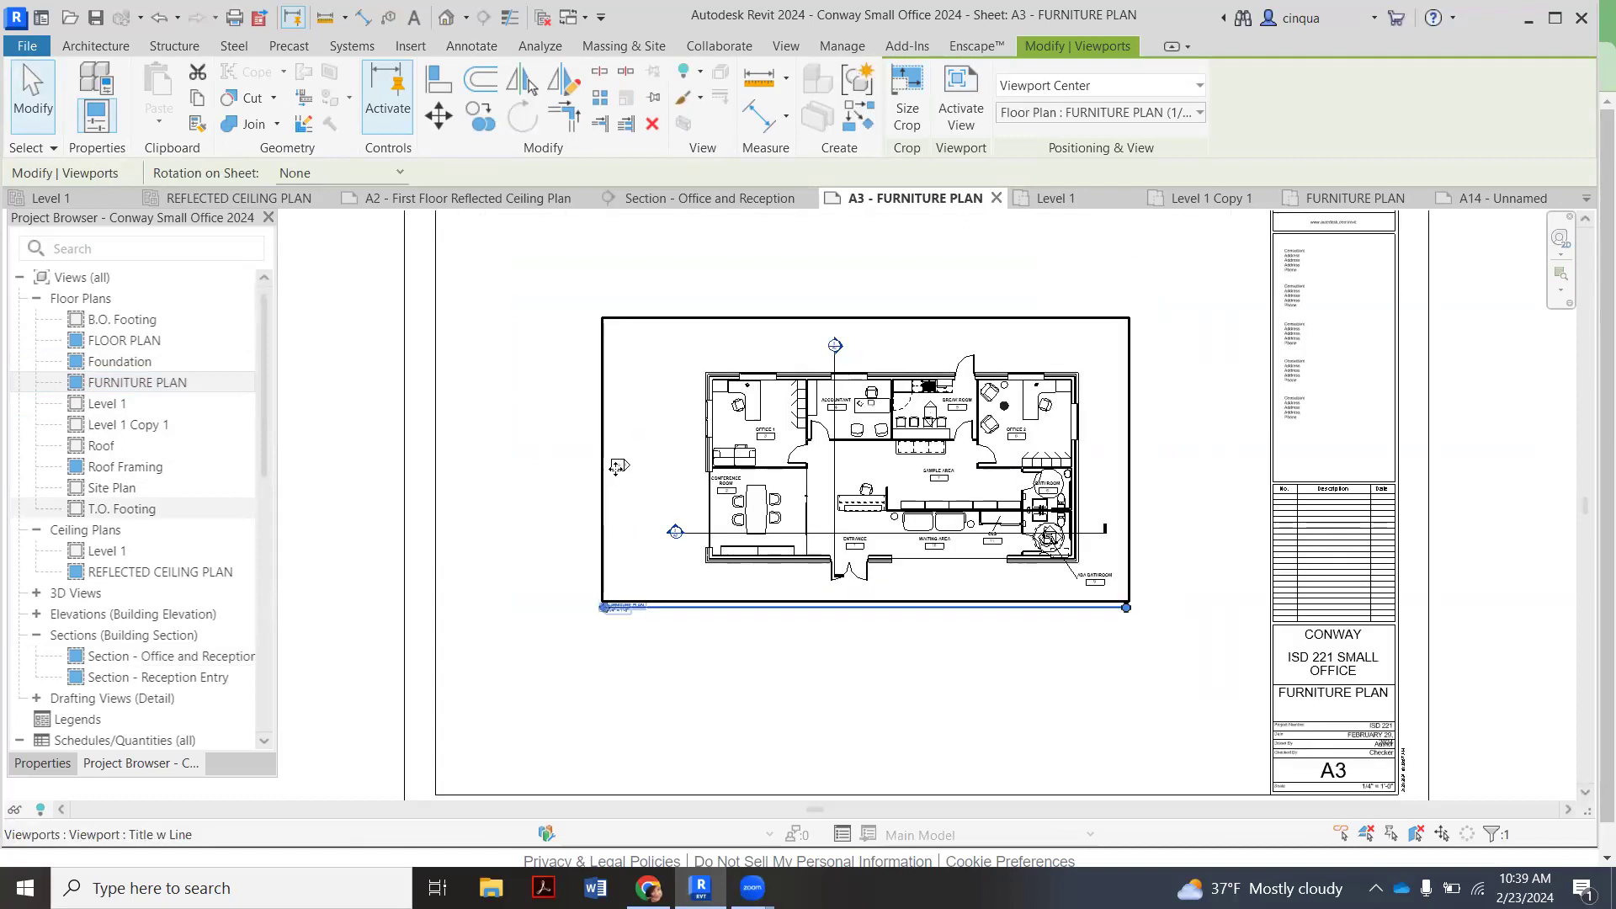
{"action": "scroll", "coordinate": [627, 477], "scroll_direction": "up", "scroll_amount": 1}
{"action": "scroll", "coordinate": [606, 507], "scroll_direction": "down", "scroll_amount": 1}
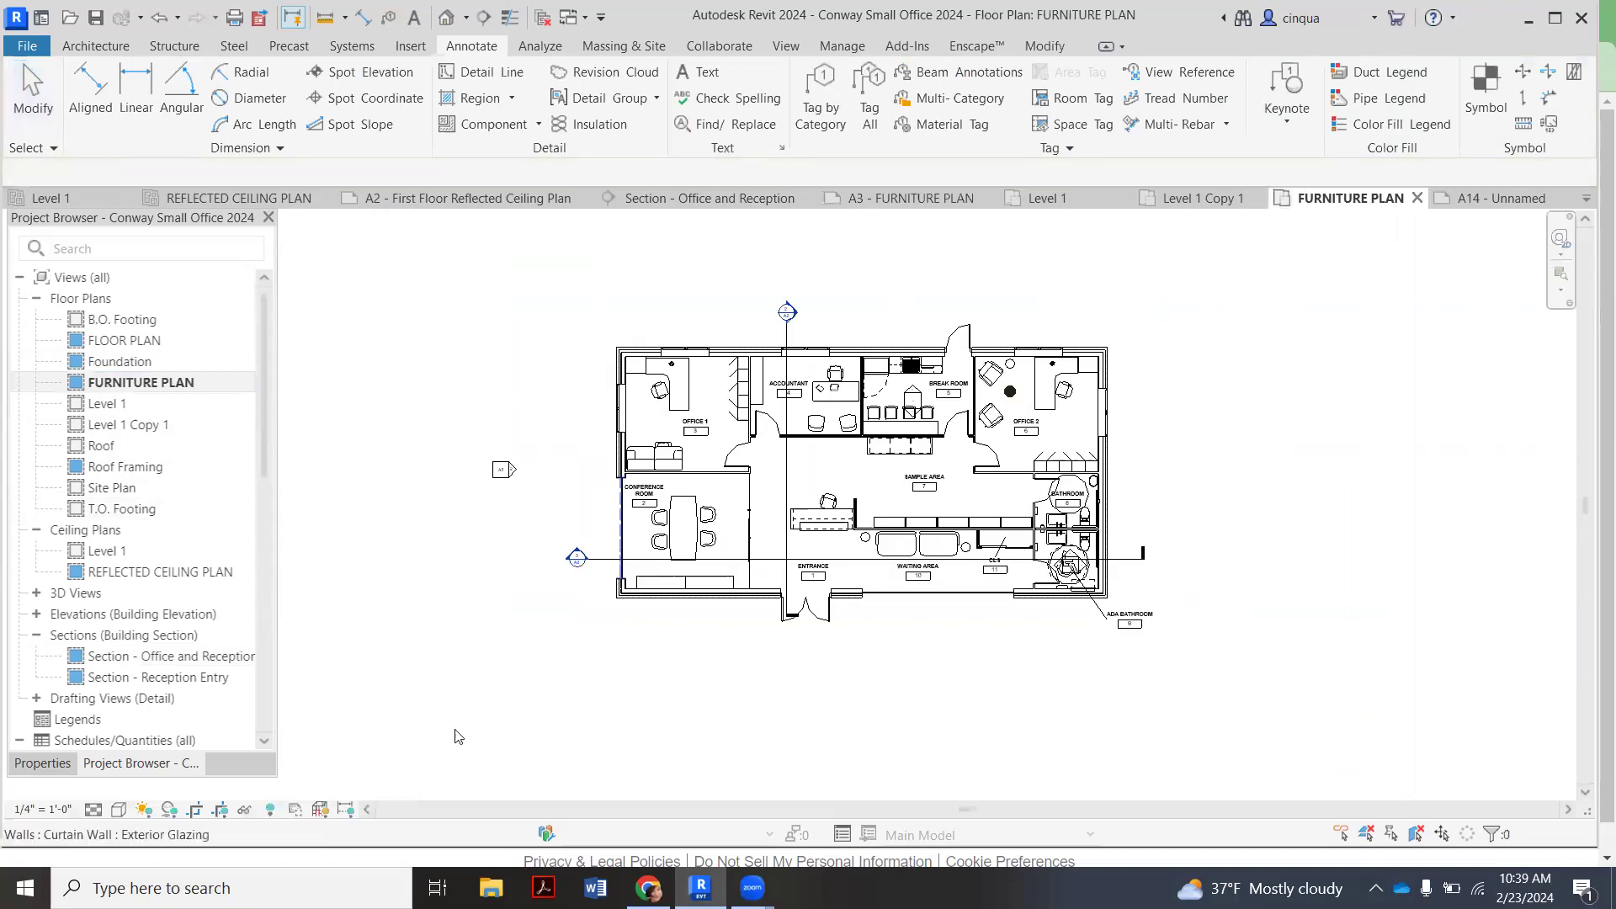
Show the crop region and pull its left edge in toward the plan
{"action": "left_click", "coordinate": [222, 809]}
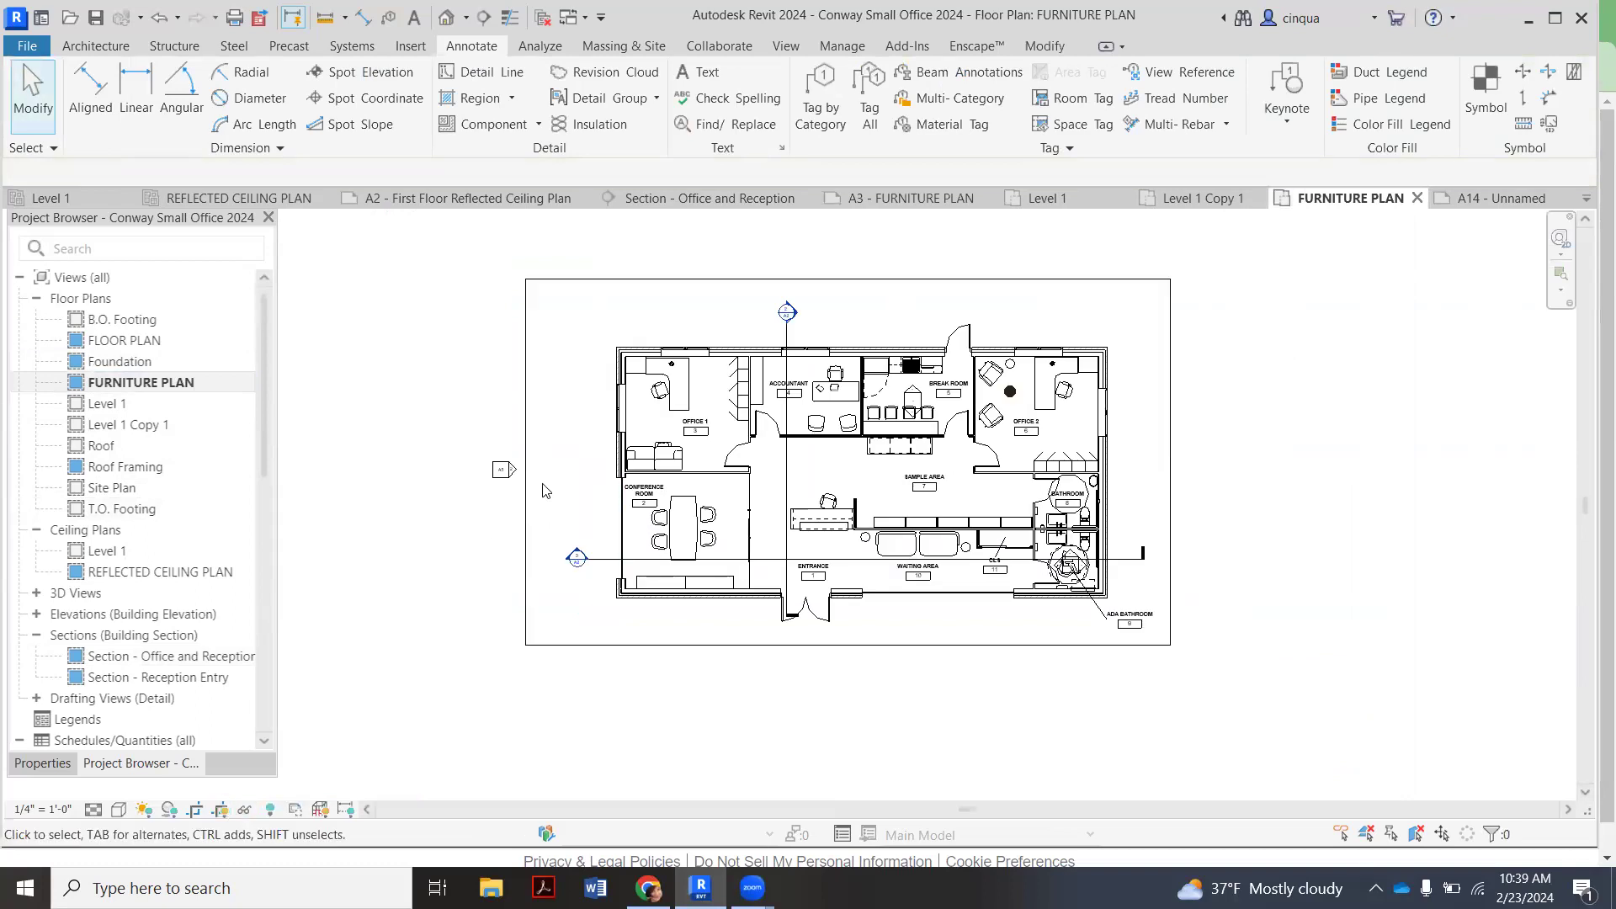
{"action": "left_click", "coordinate": [527, 464]}
{"action": "left_click_drag", "start_coordinate": [527, 462], "coordinate": [473, 514]}
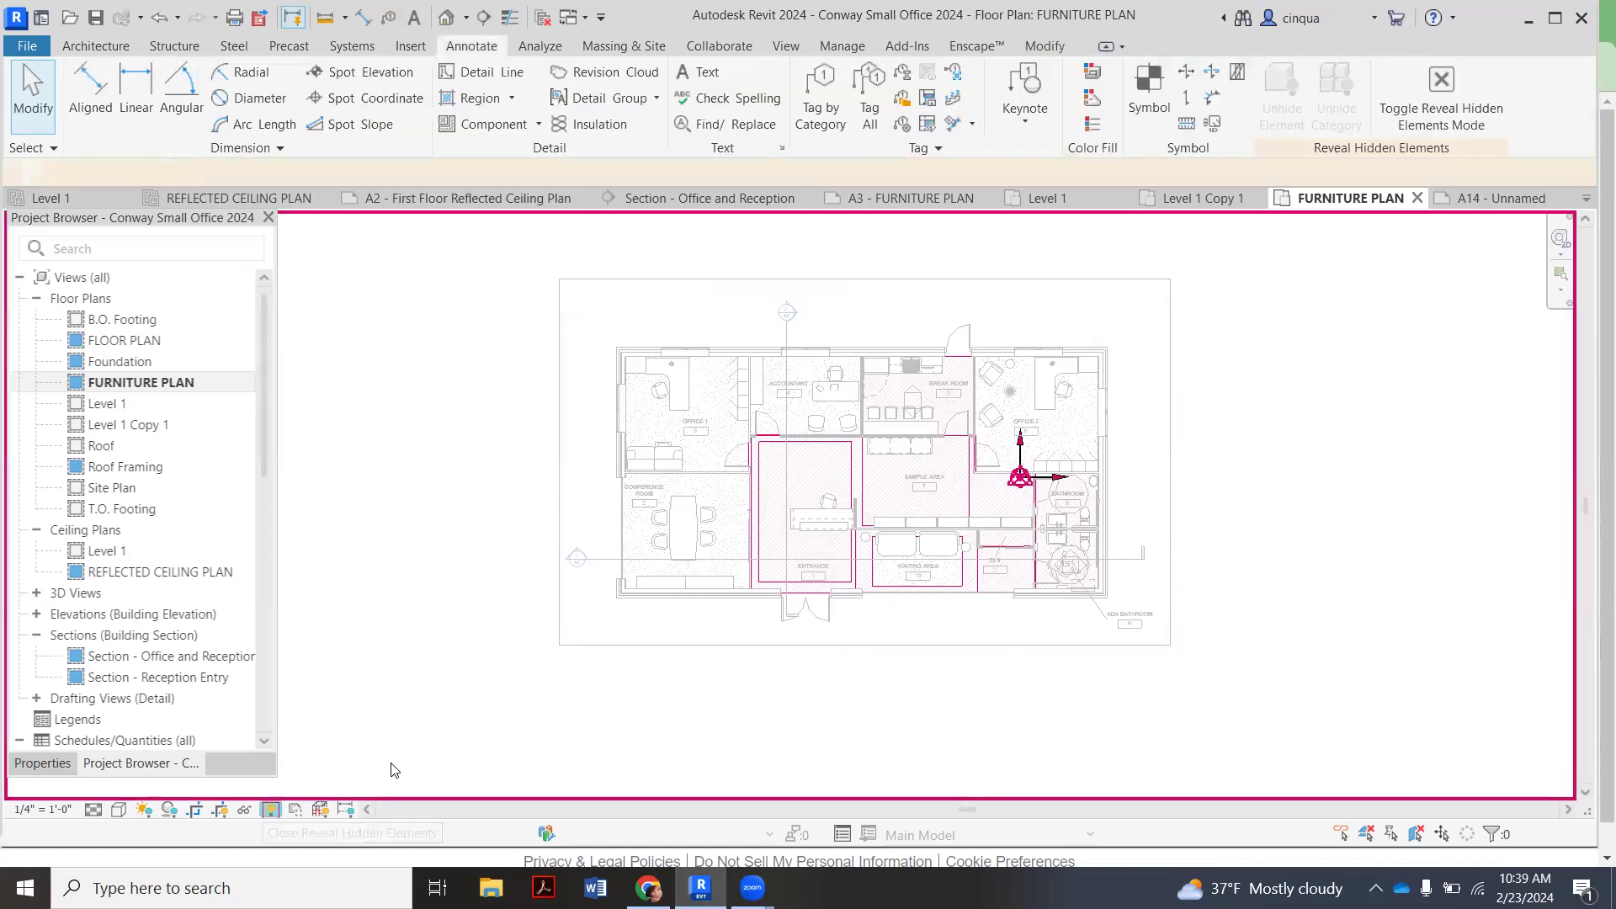
Turn off Reveal Hidden Elements and hide the crop boundary
{"action": "left_click", "coordinate": [271, 809]}
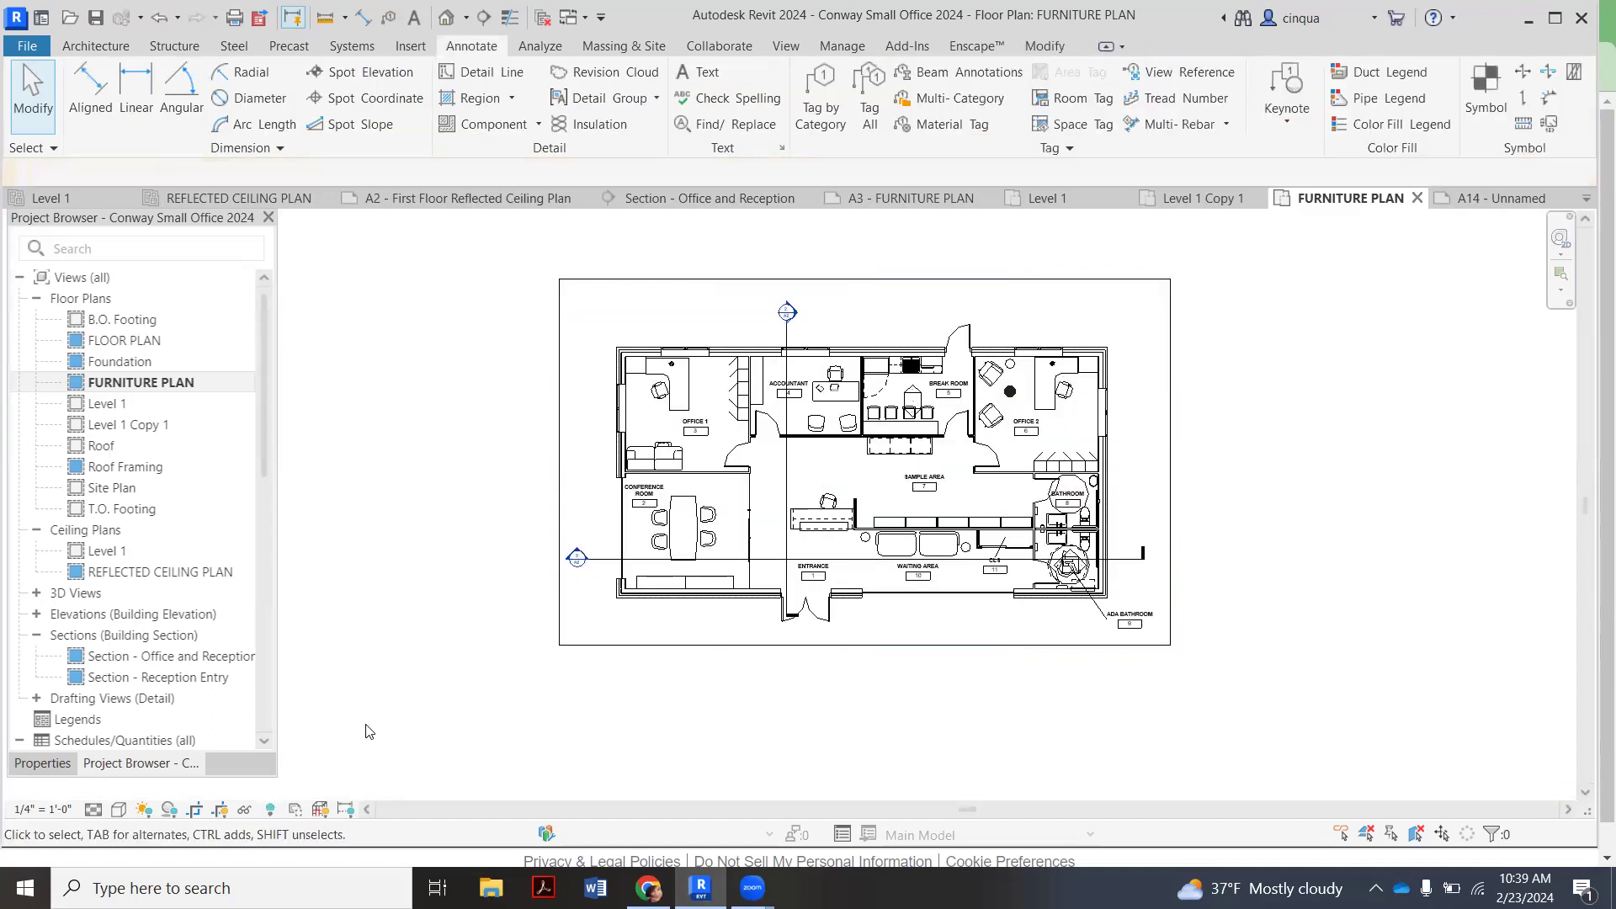
{"action": "left_click", "coordinate": [222, 809]}
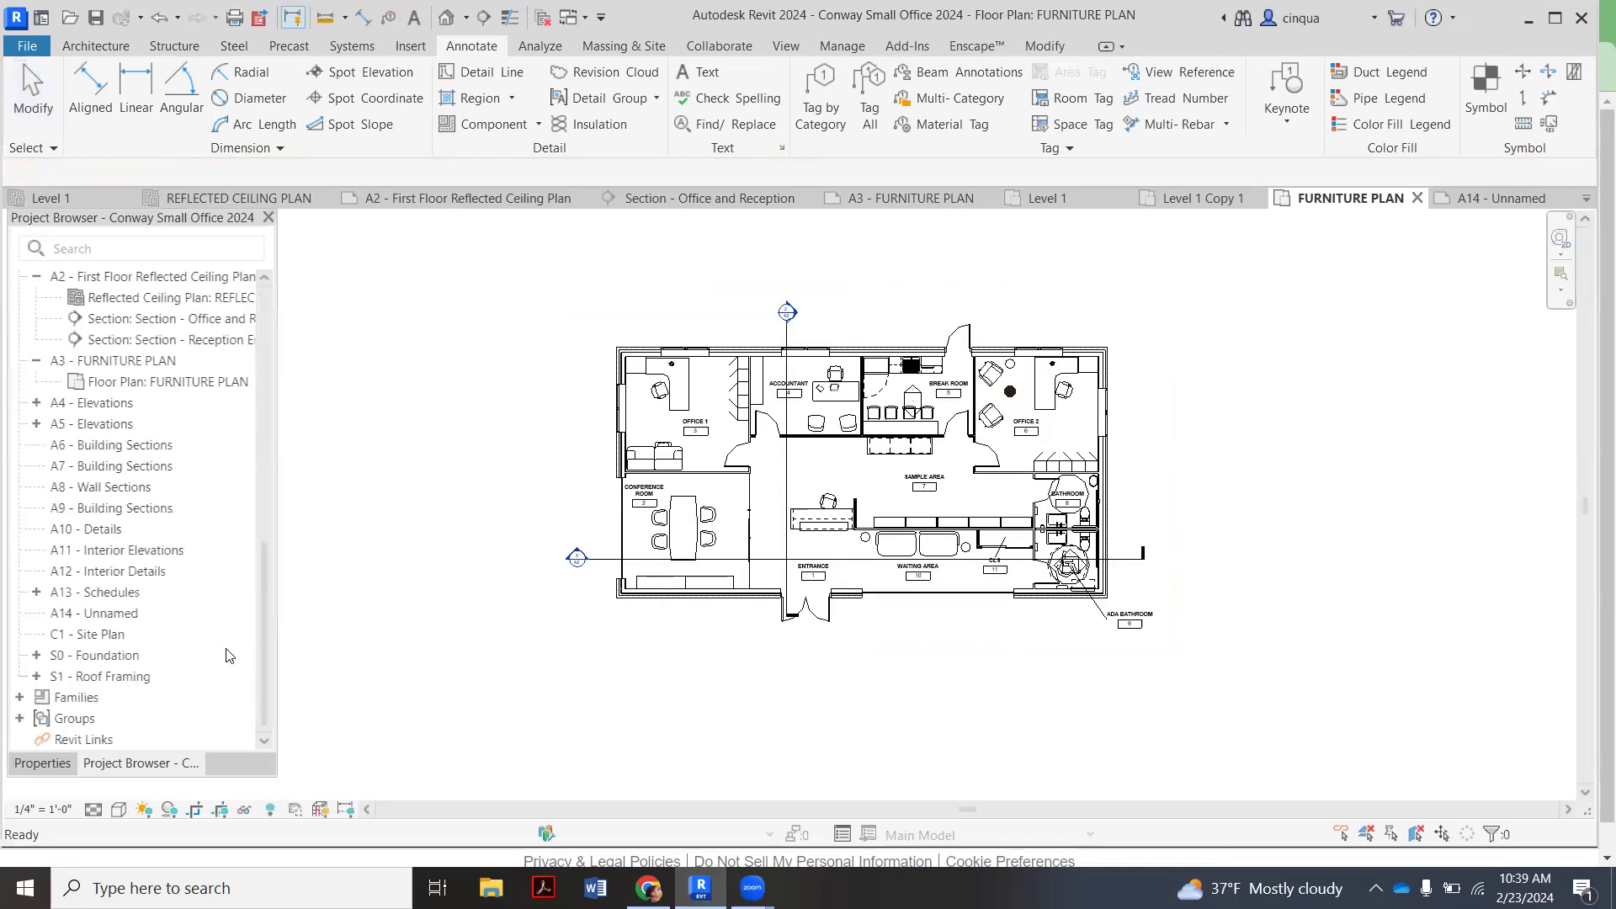
{"action": "scroll", "coordinate": [223, 614], "scroll_direction": "up", "scroll_amount": 3}
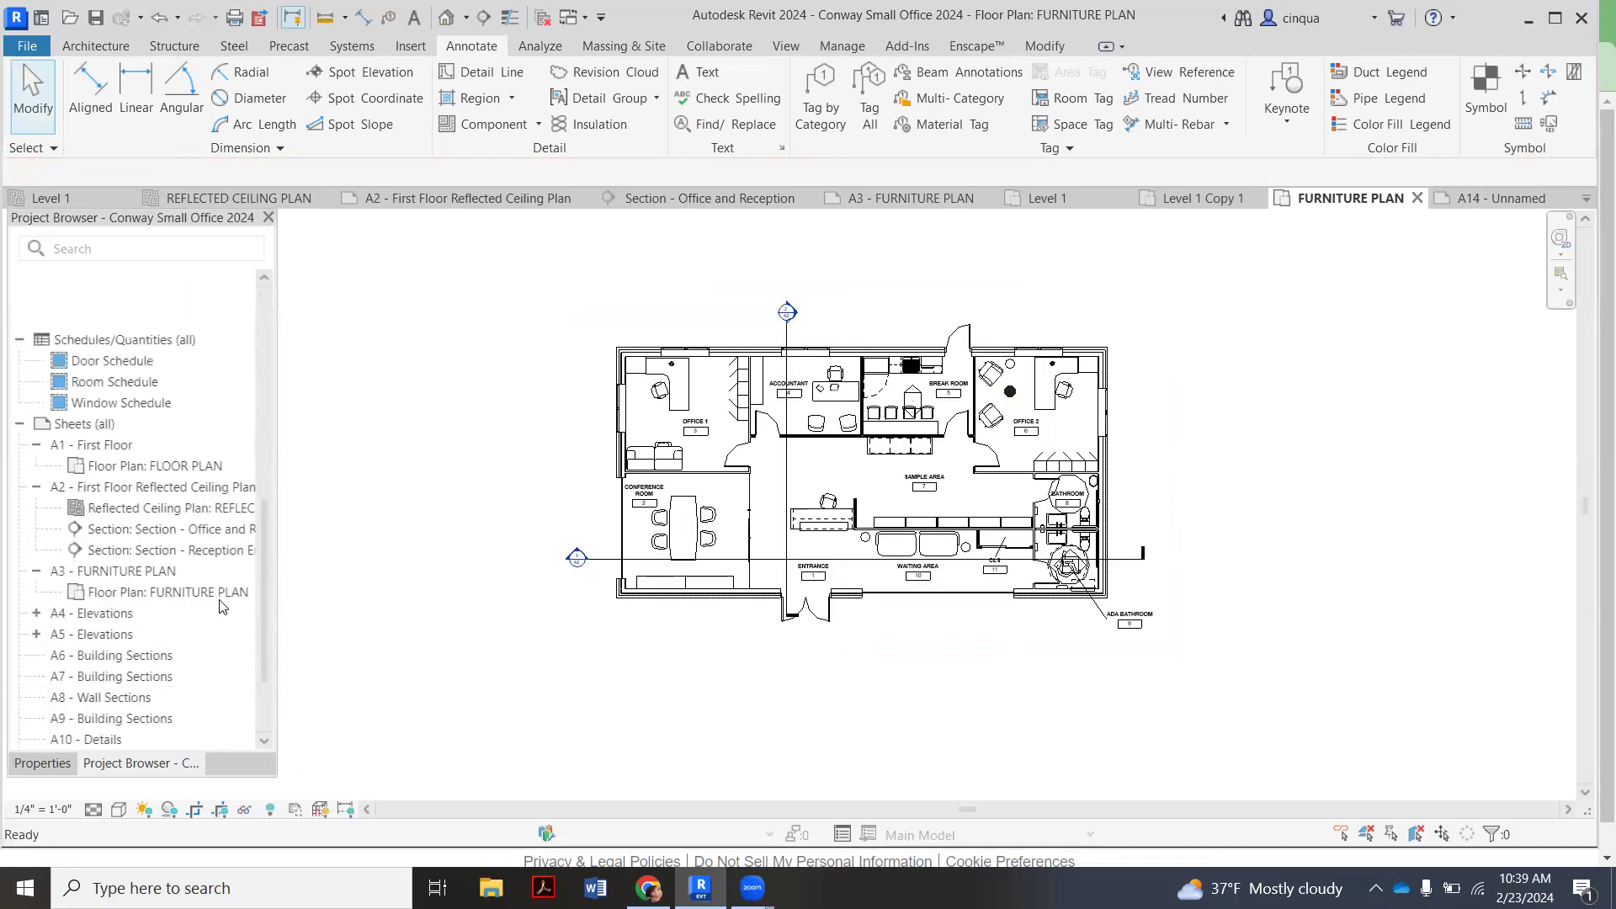
Reopen sheet A3 and delete its old furniture plan viewport
{"action": "double_click", "coordinate": [167, 573]}
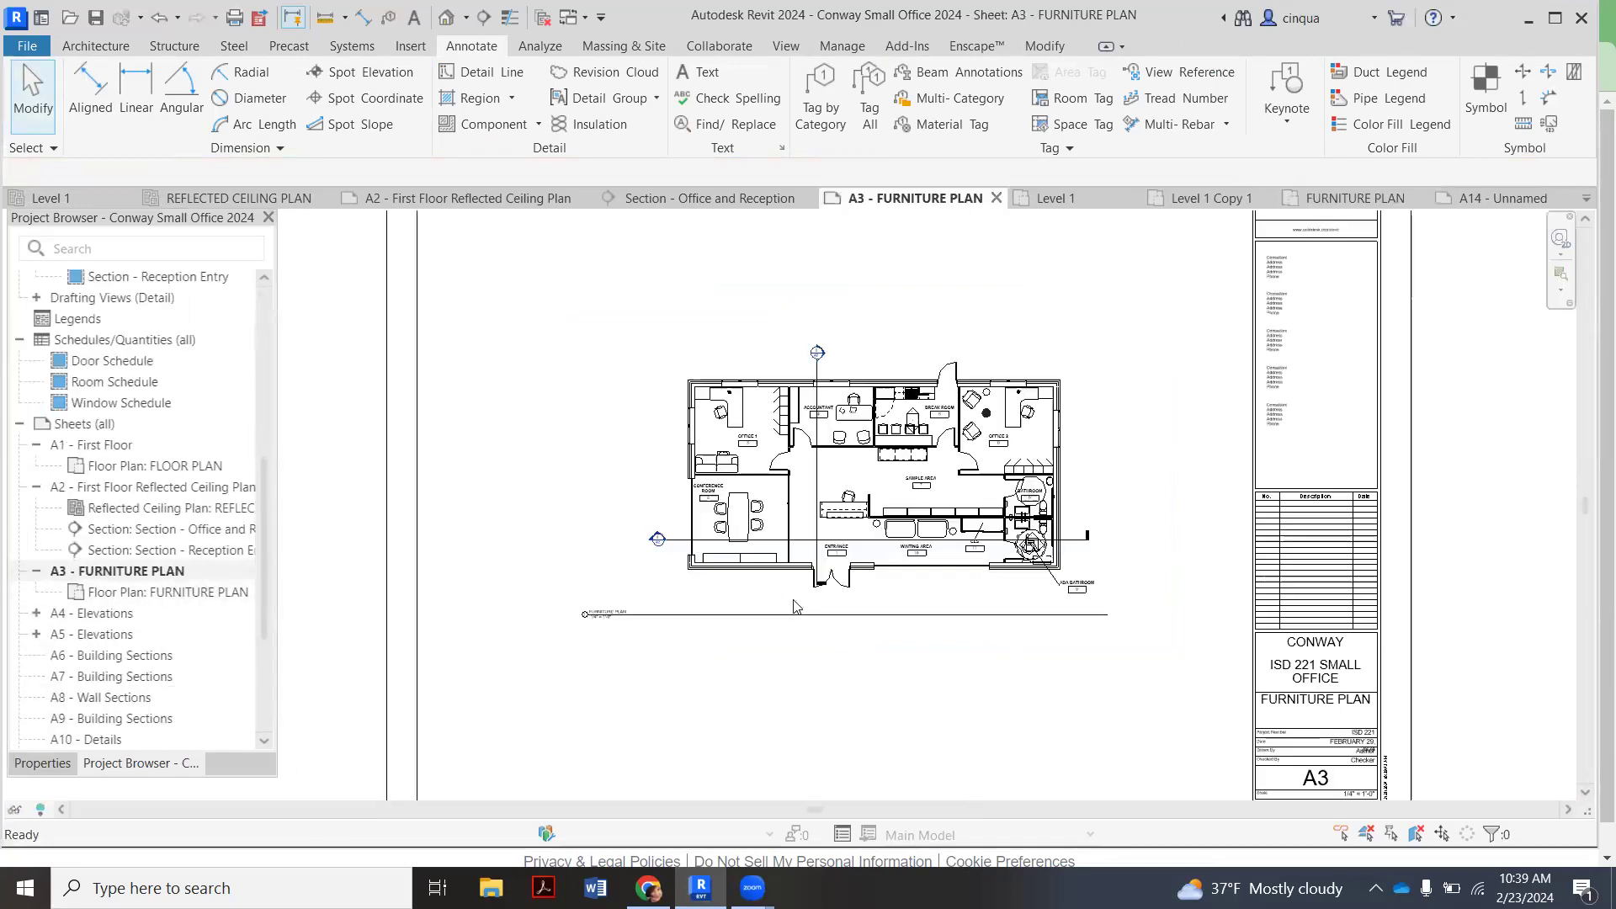
{"action": "scroll", "coordinate": [844, 578], "scroll_direction": "down", "scroll_amount": 2}
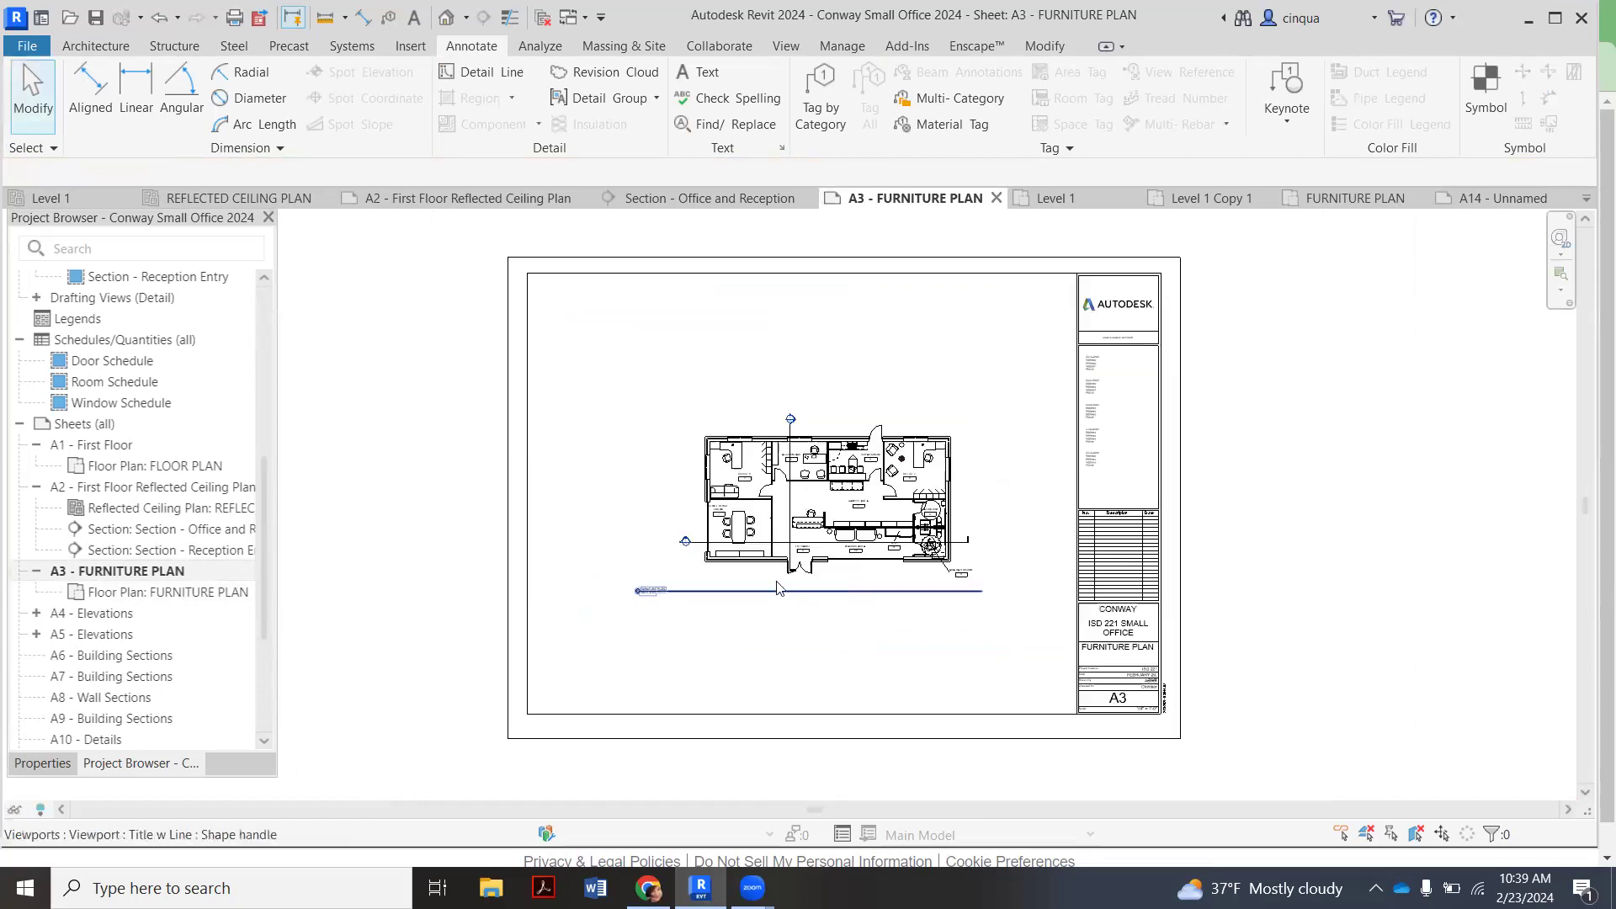
{"action": "left_click", "coordinate": [690, 585]}
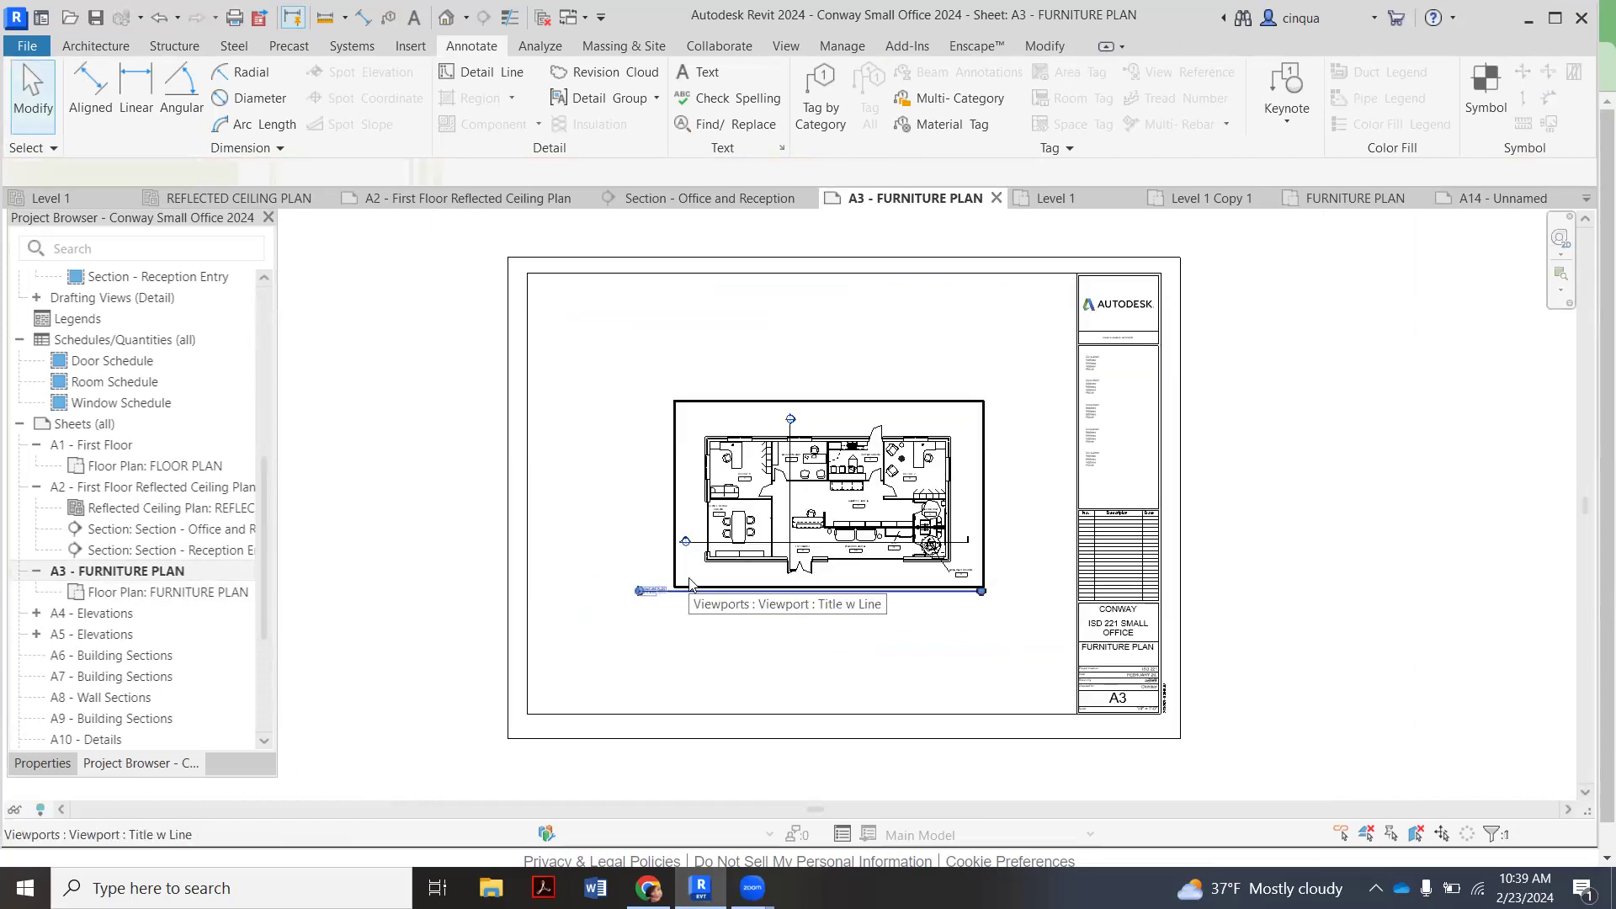
{"action": "key", "text": "Delete"}
Place the FURNITURE PLAN view on sheet A3 again as a new viewport
{"action": "scroll", "coordinate": [164, 475], "scroll_direction": "up", "scroll_amount": 6}
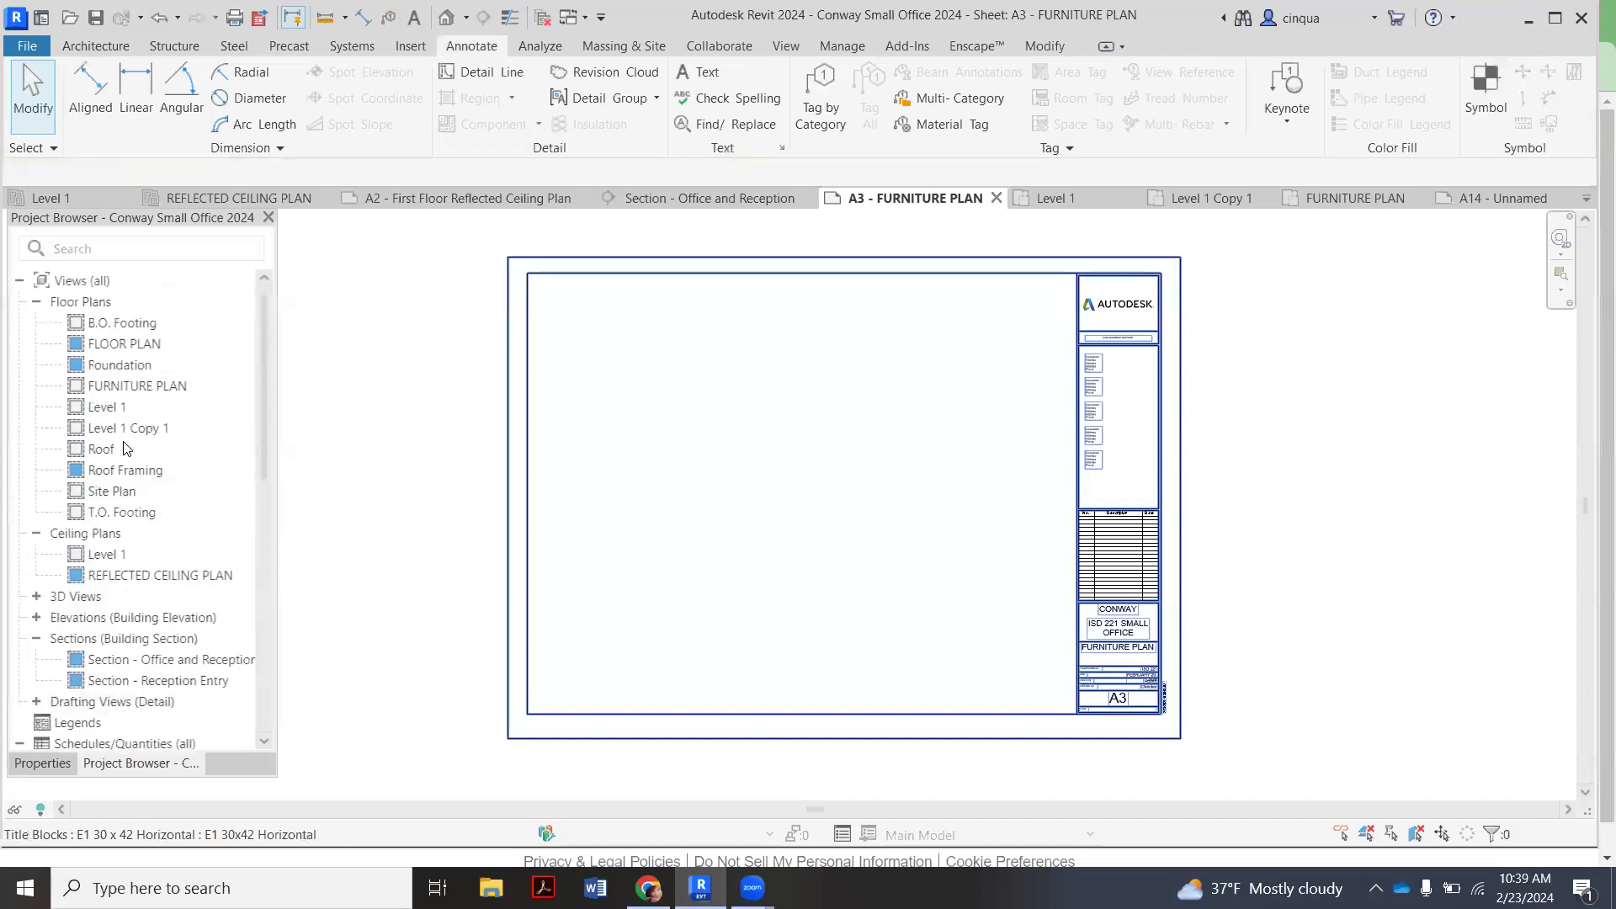
{"action": "left_click_drag", "start_coordinate": [137, 386], "coordinate": [729, 516]}
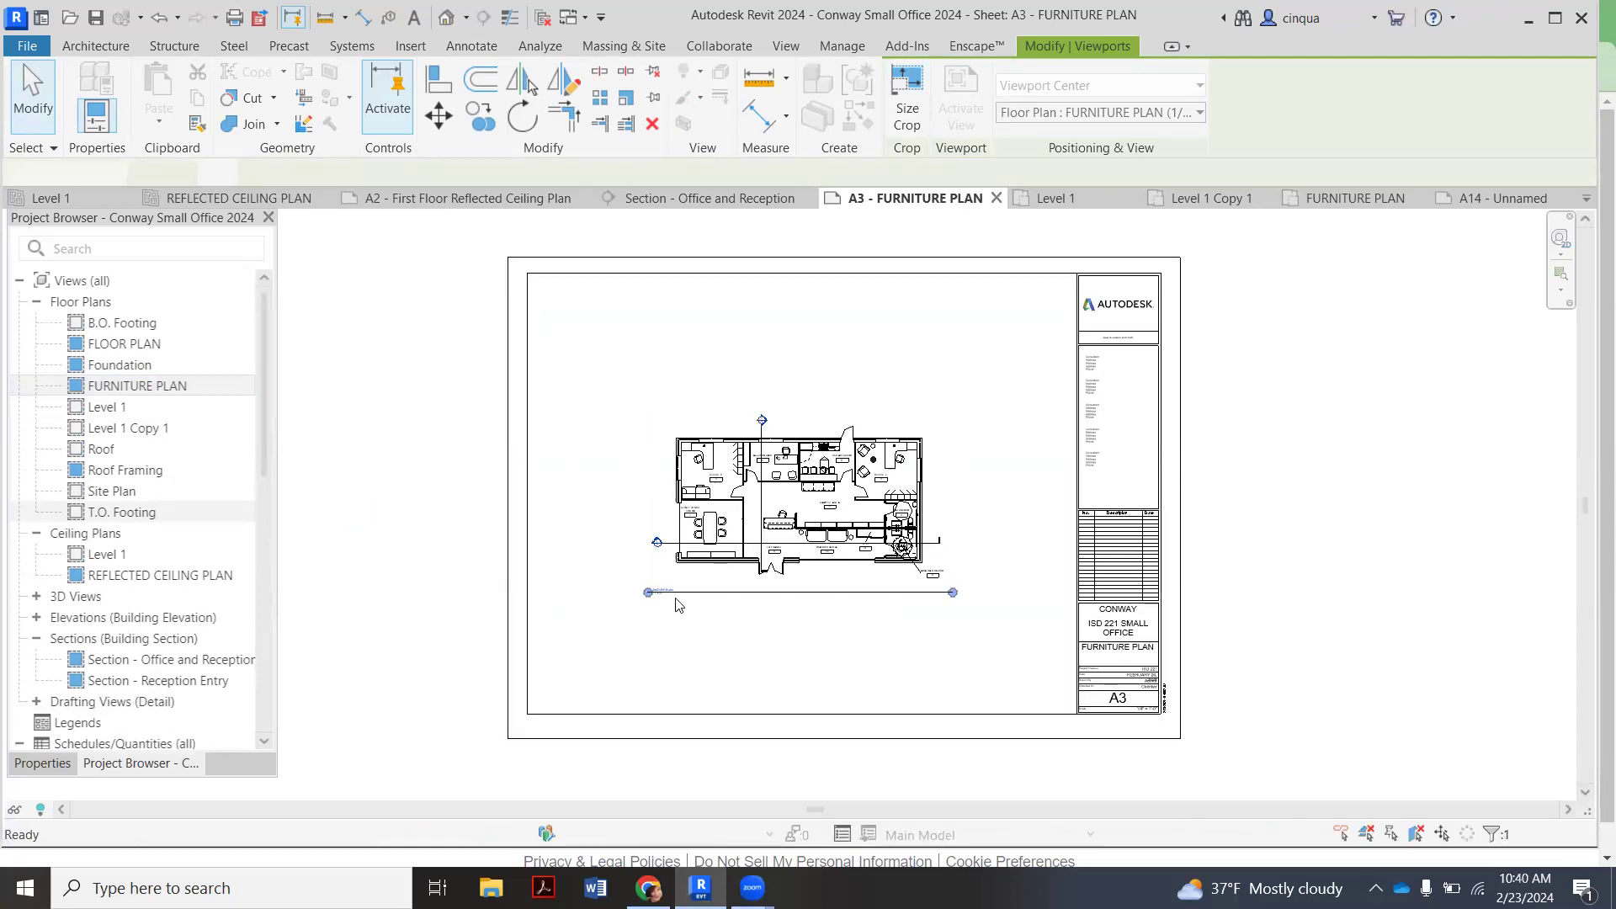
{"action": "scroll", "coordinate": [673, 606], "scroll_direction": "up", "scroll_amount": 5}
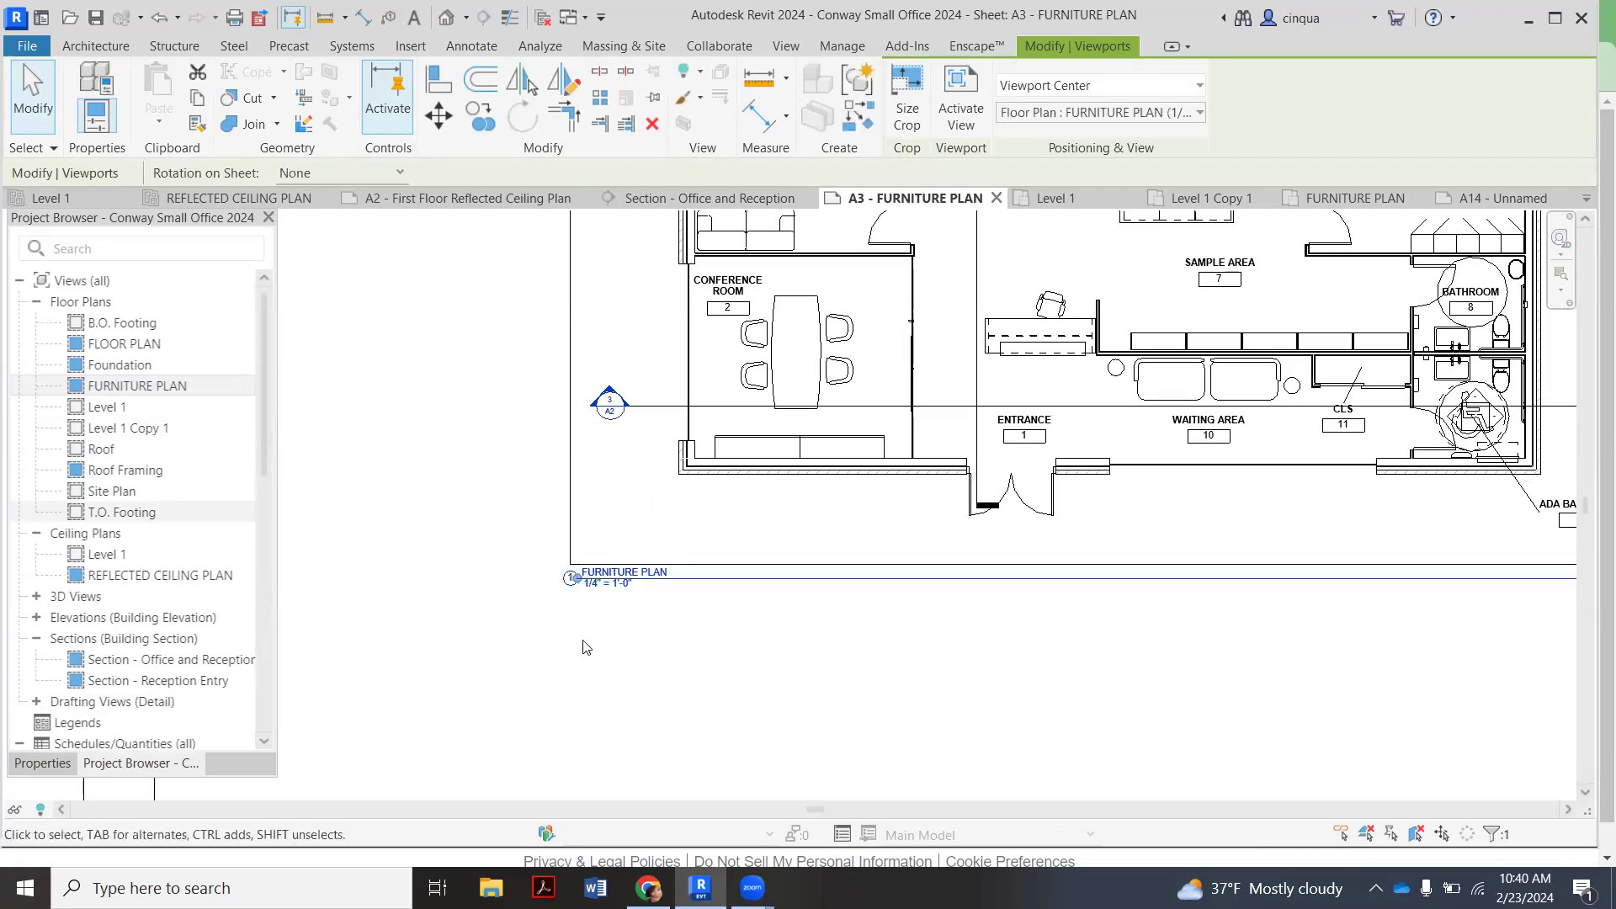
{"action": "scroll", "coordinate": [568, 635], "scroll_direction": "down", "scroll_amount": 5}
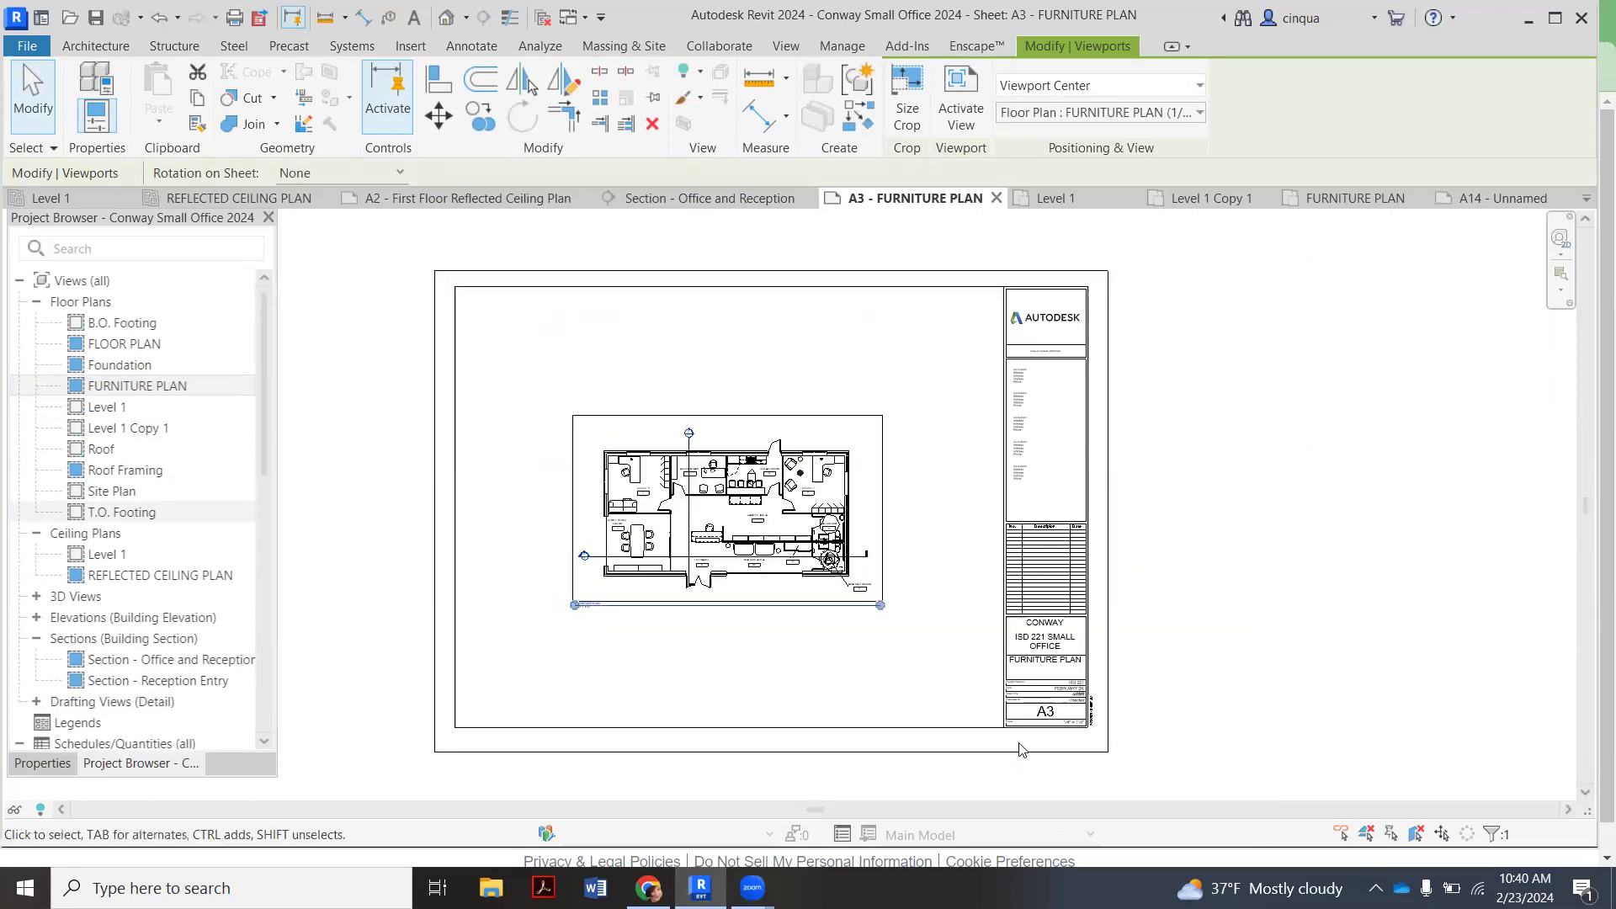
{"action": "scroll", "coordinate": [1046, 723], "scroll_direction": "up", "scroll_amount": 1}
{"action": "scroll", "coordinate": [1046, 723], "scroll_direction": "up", "scroll_amount": 4}
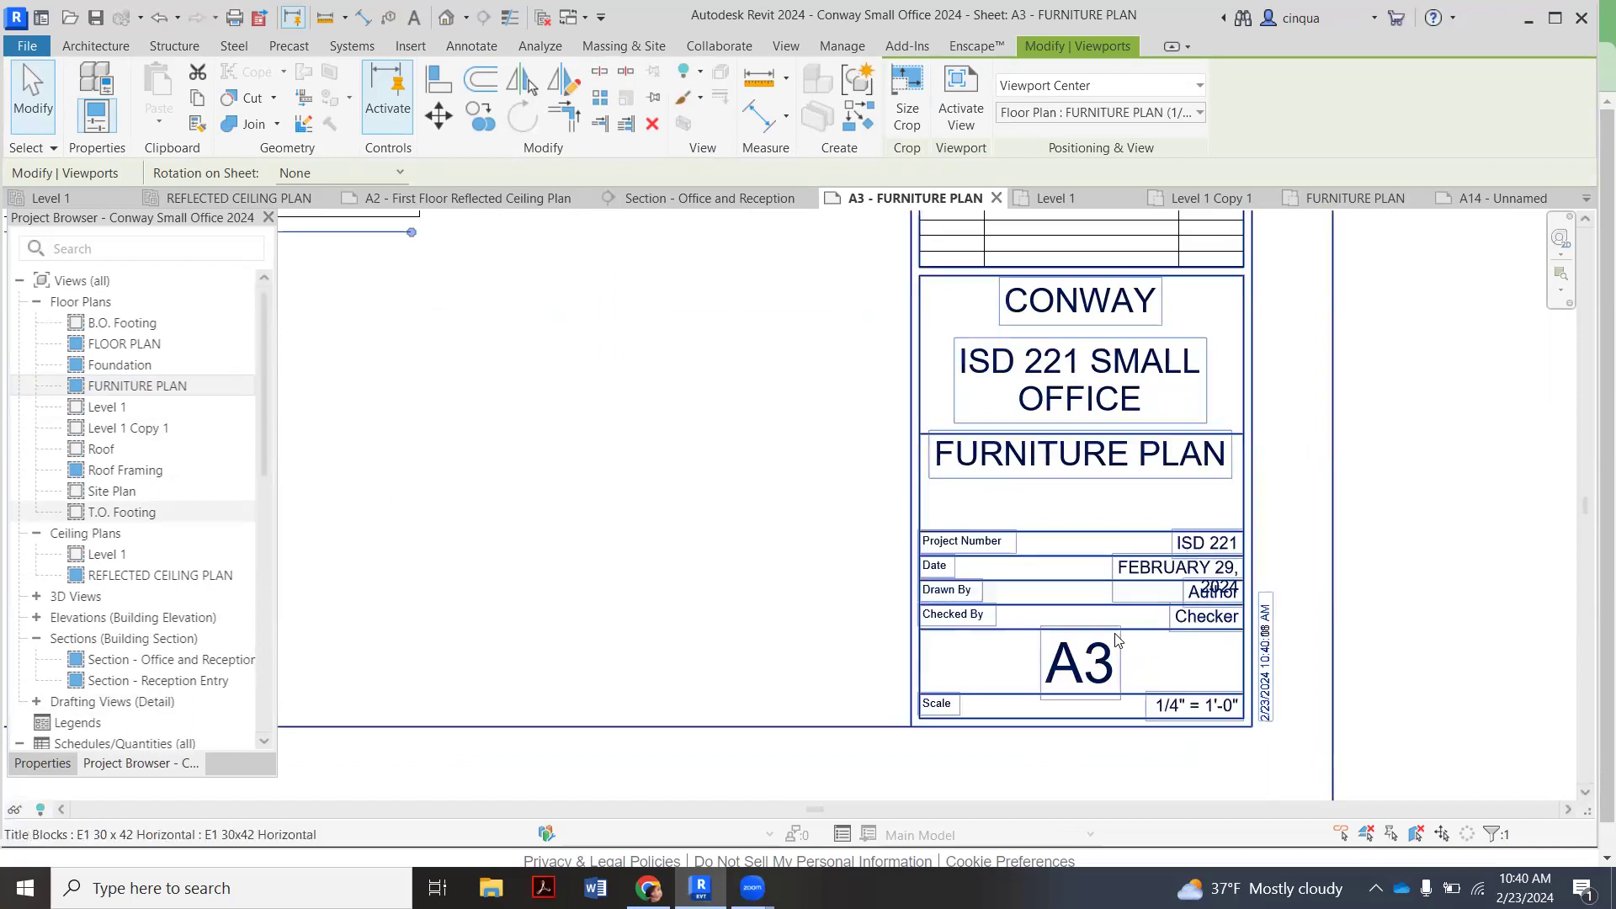
{"action": "scroll", "coordinate": [1116, 639], "scroll_direction": "down", "scroll_amount": 3}
{"action": "scroll", "coordinate": [1040, 643], "scroll_direction": "down", "scroll_amount": 1}
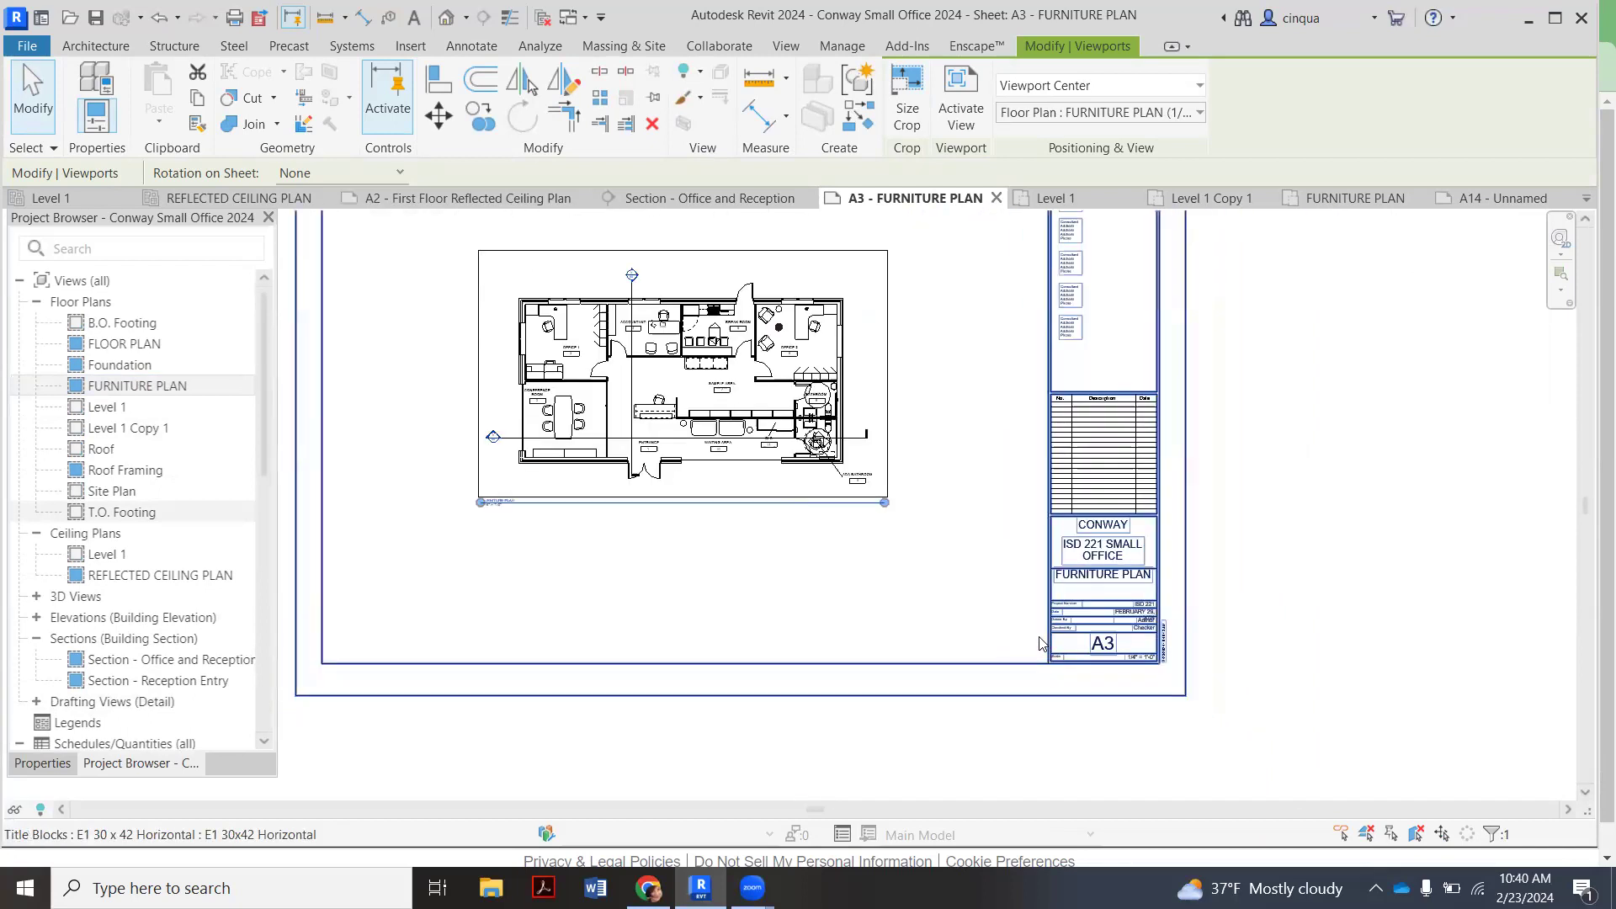
{"action": "scroll", "coordinate": [1040, 644], "scroll_direction": "down", "scroll_amount": 1}
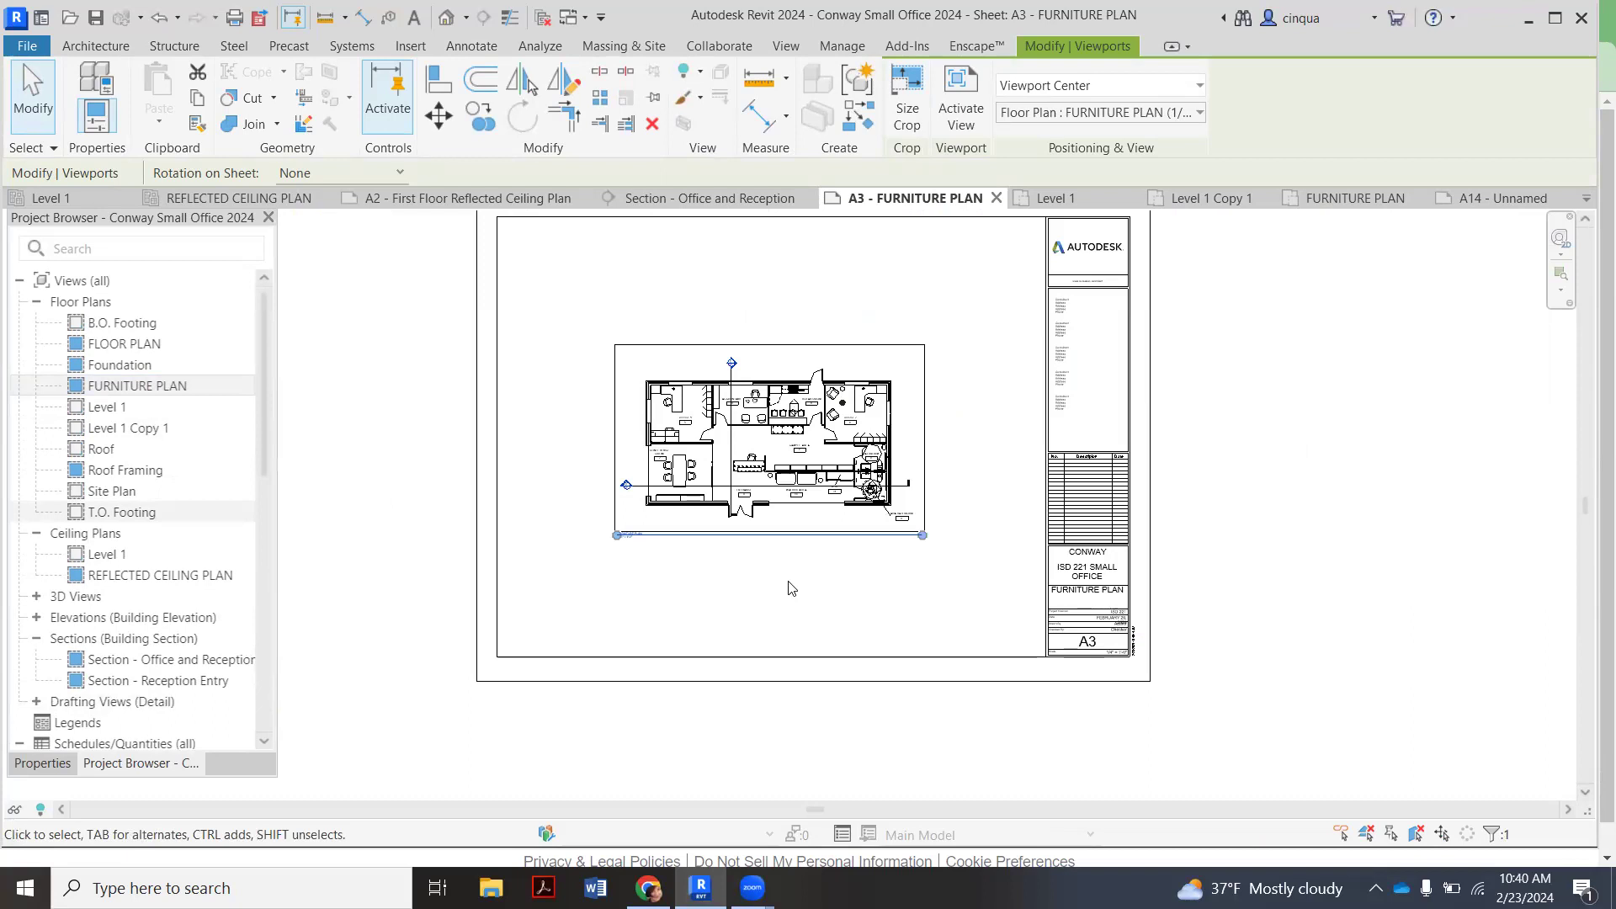